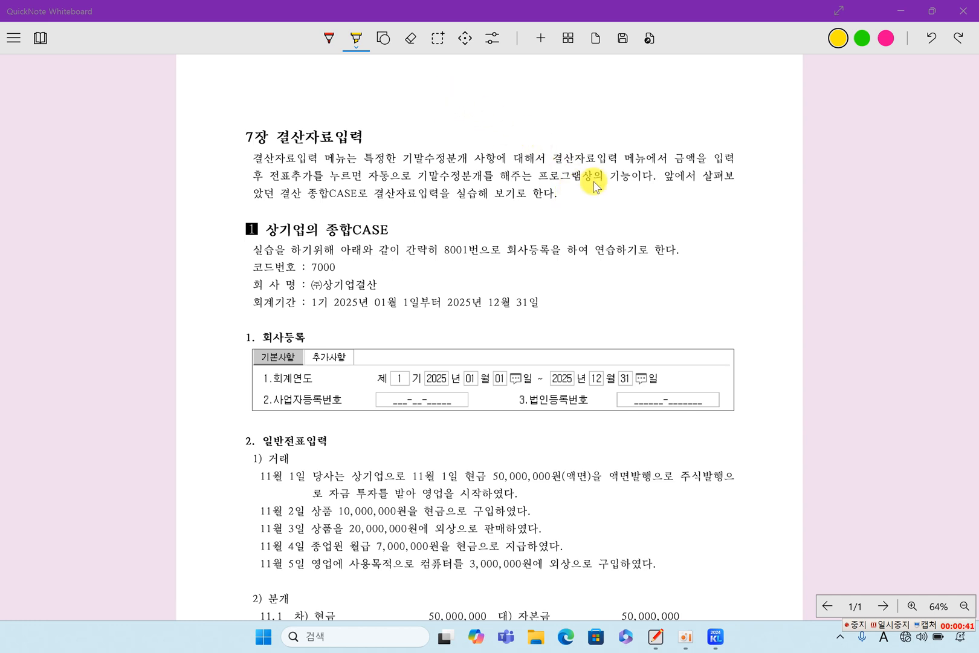
Highlight 결산자료입력 메뉴, 전표추가, 자동으로 기말, 프로그램상의 기능 in the introduction and 종합CASE in the heading in yellow
left_click_drag(557, 159, 652, 158)
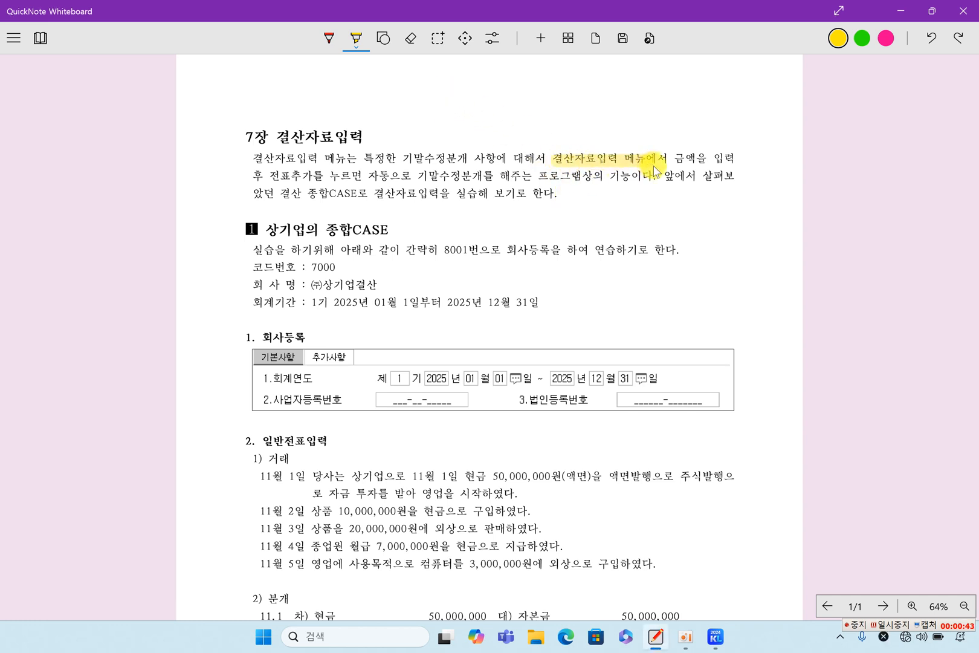
left_click_drag(257, 176, 311, 175)
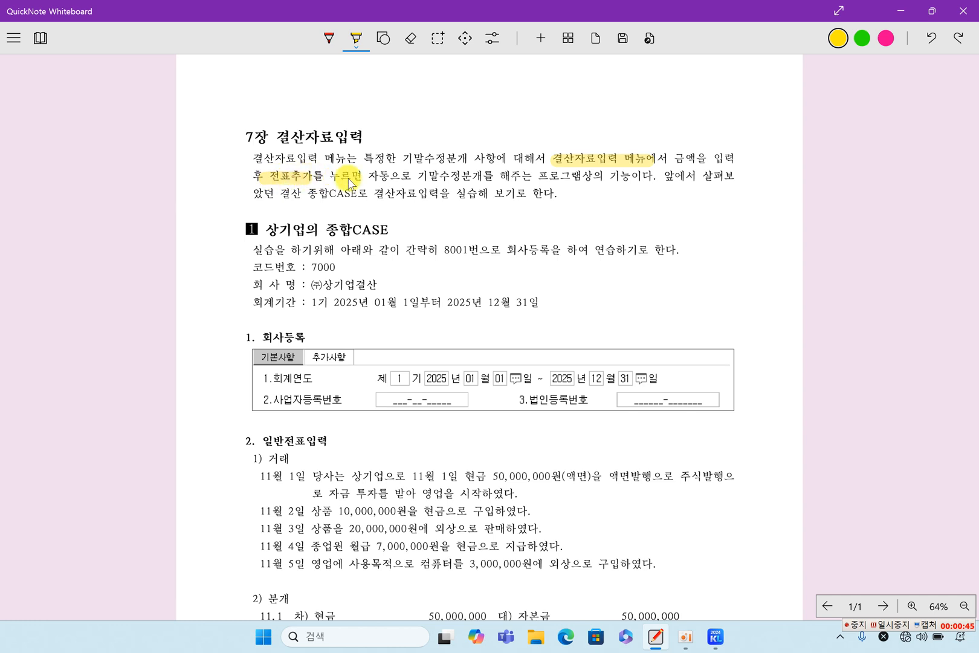
left_click_drag(370, 176, 450, 179)
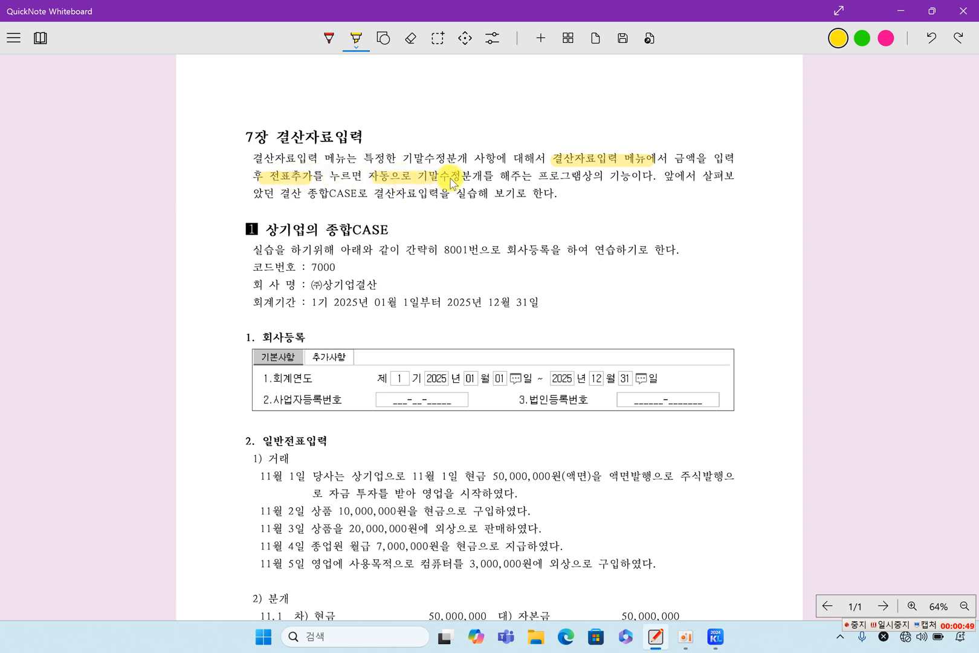
left_click_drag(524, 177, 626, 183)
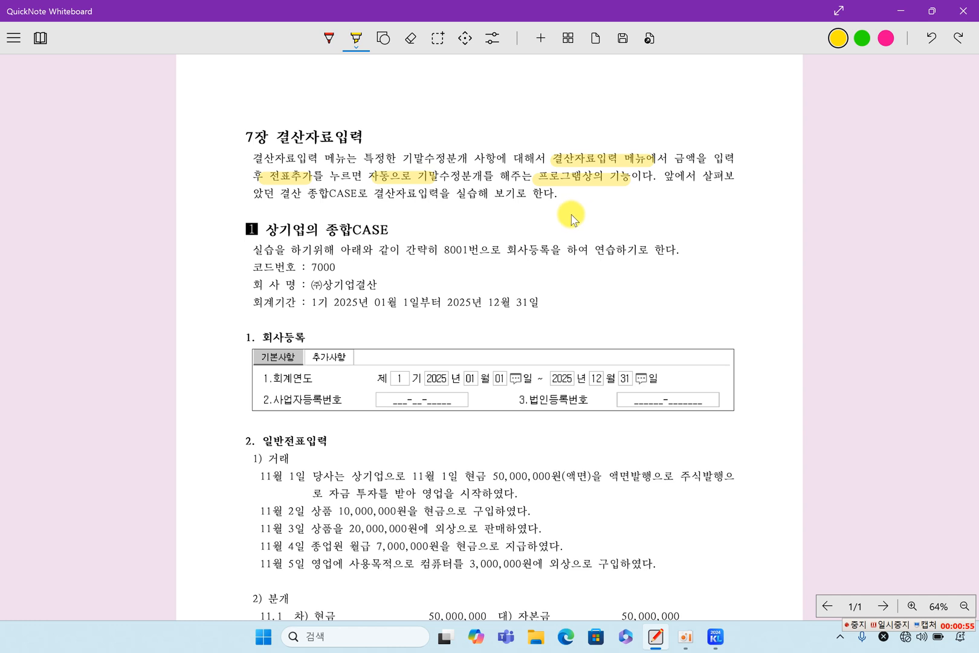
left_click_drag(327, 231, 387, 231)
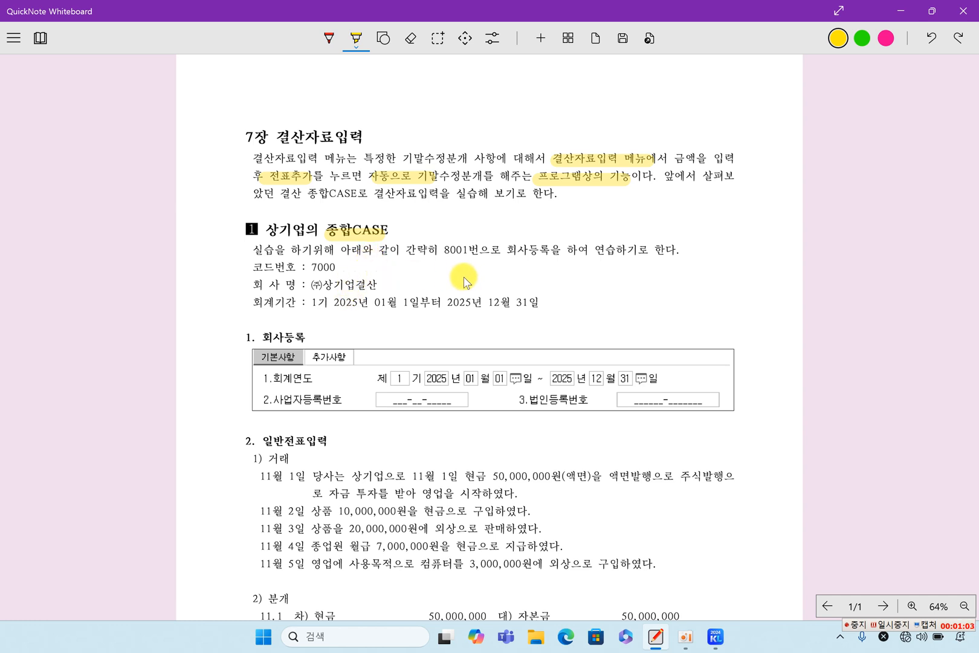
Highlight the practice company number, code 7000, company name 상기업결산, accounting period and the 회계연도 dates in yellow
left_click(892, 629)
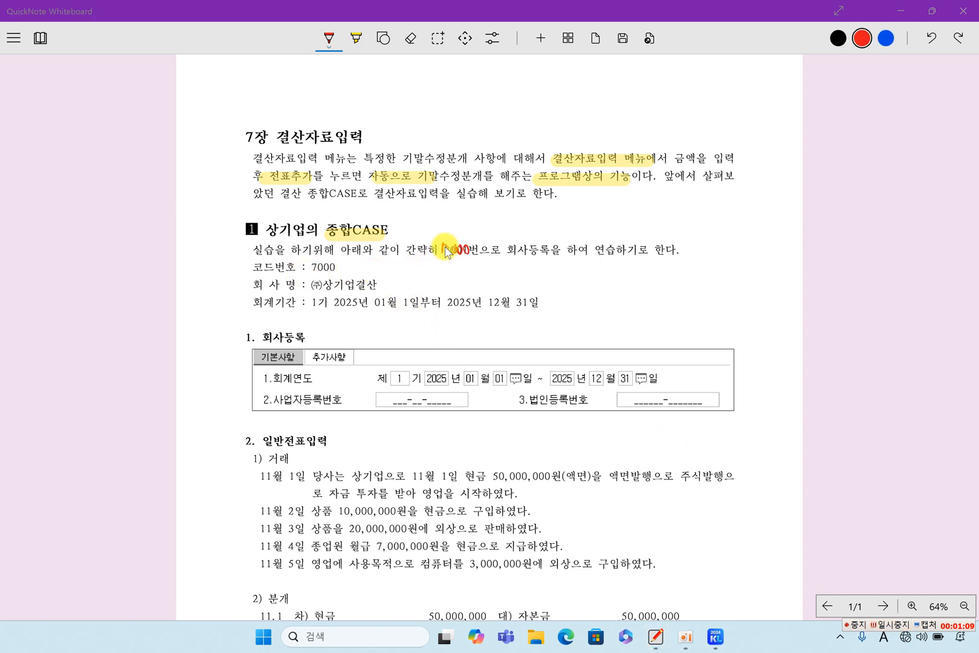
left_click(356, 40)
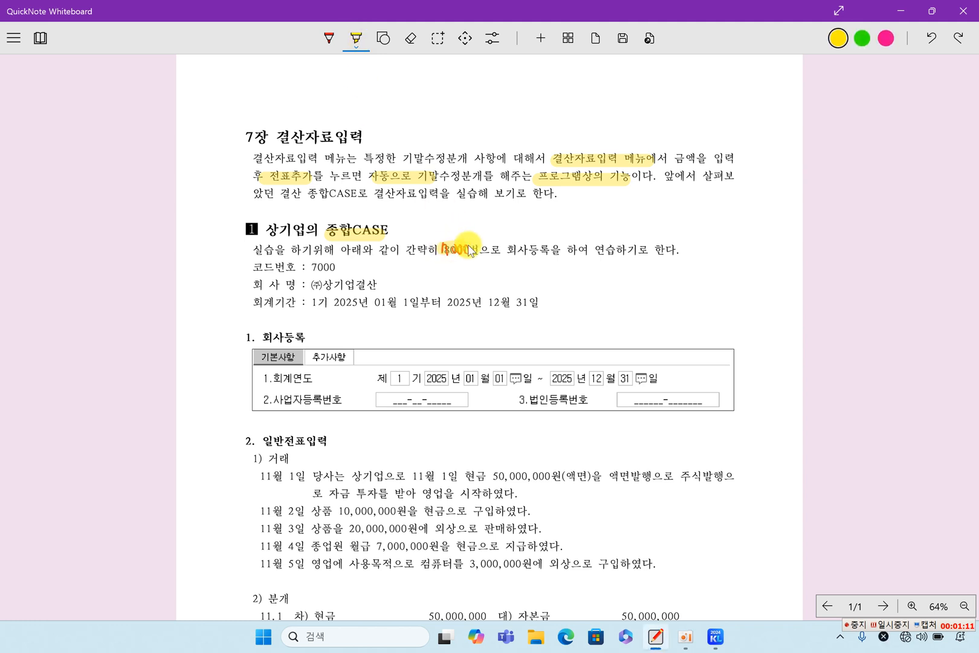
mouse_move(310, 267)
left_mouse_down()
mouse_move(340, 267)
mouse_move(368, 287)
left_mouse_up()
left_click_drag(308, 302, 535, 302)
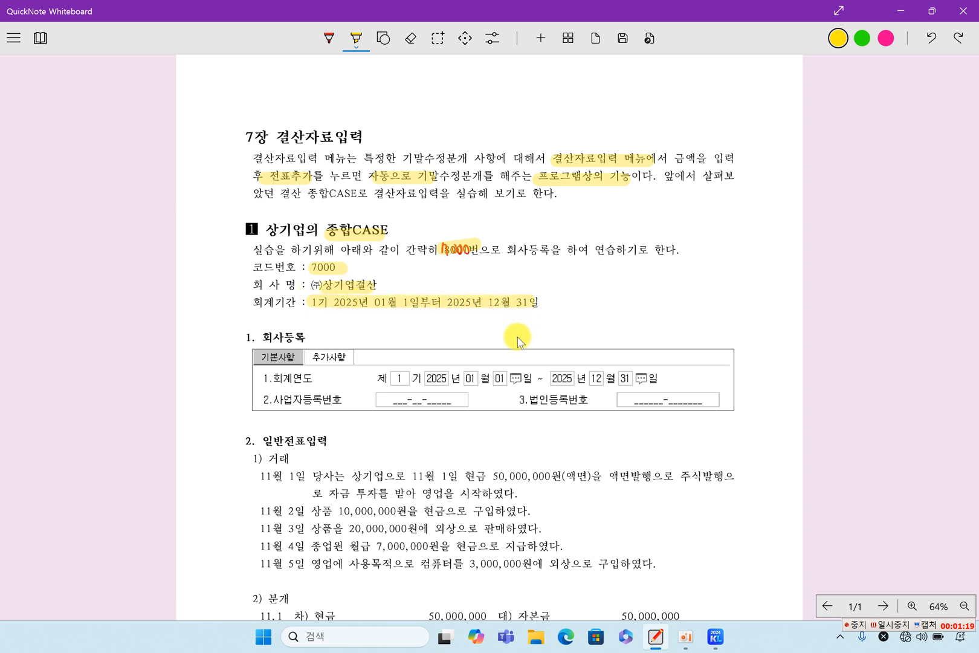
left_click_drag(392, 378, 631, 378)
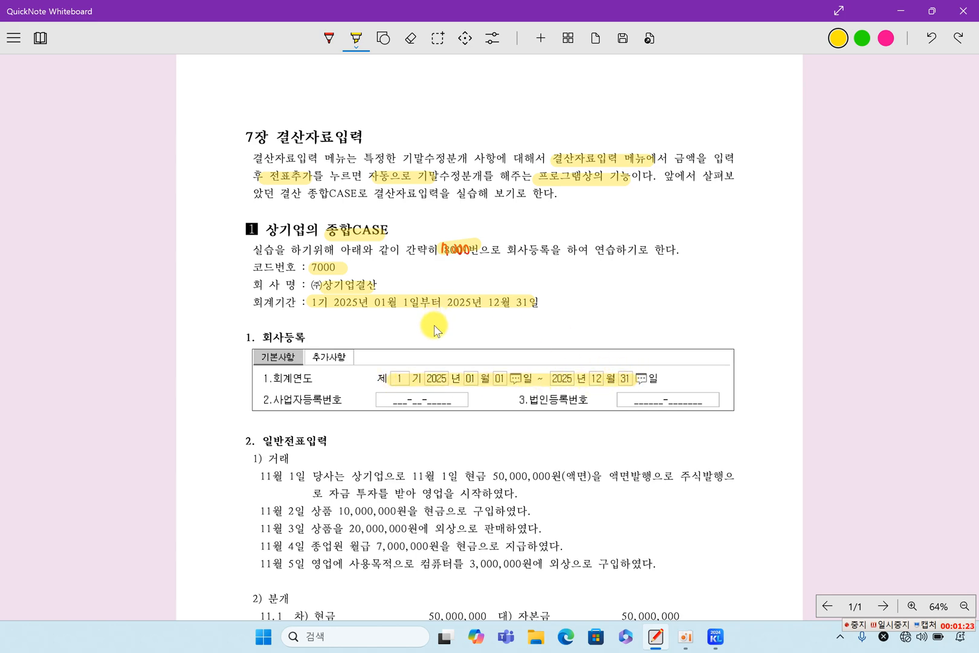
Look over the 일반전표입력 transactions, then switch to KcLep and open 회사등록
scroll(434, 326, "down", 3)
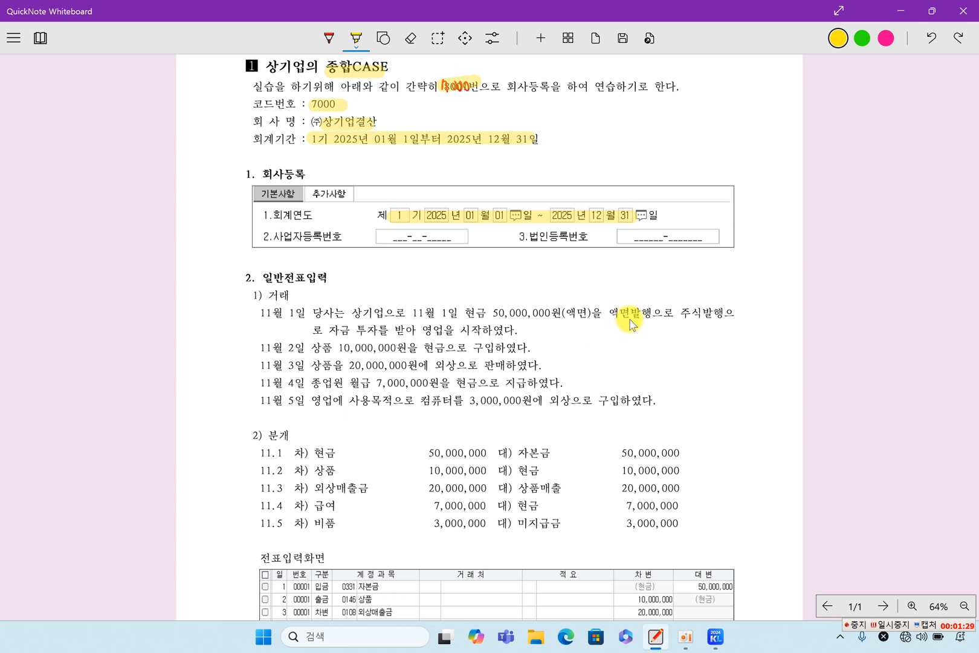
left_click(899, 15)
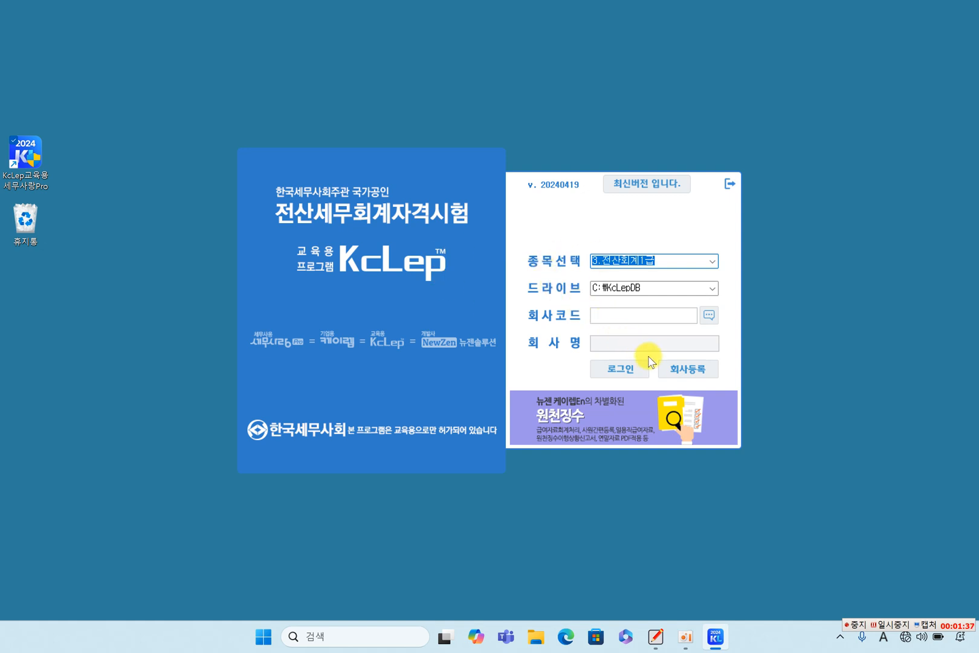
left_click(701, 380)
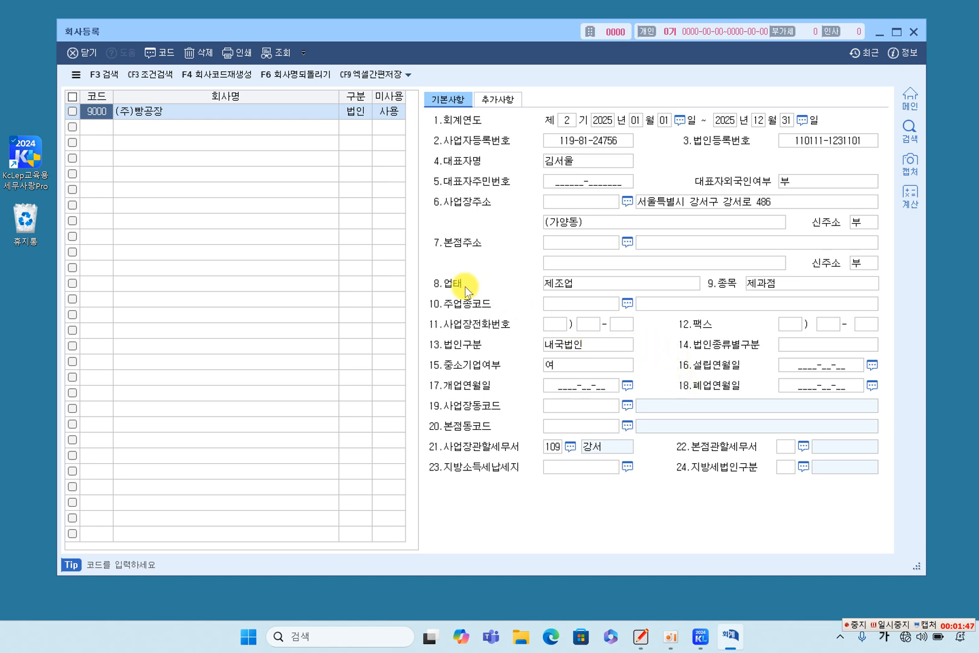
Register a new company with code 7000 and name (주)상기업결산, classified as 법인 with status 사용
left_click(165, 114)
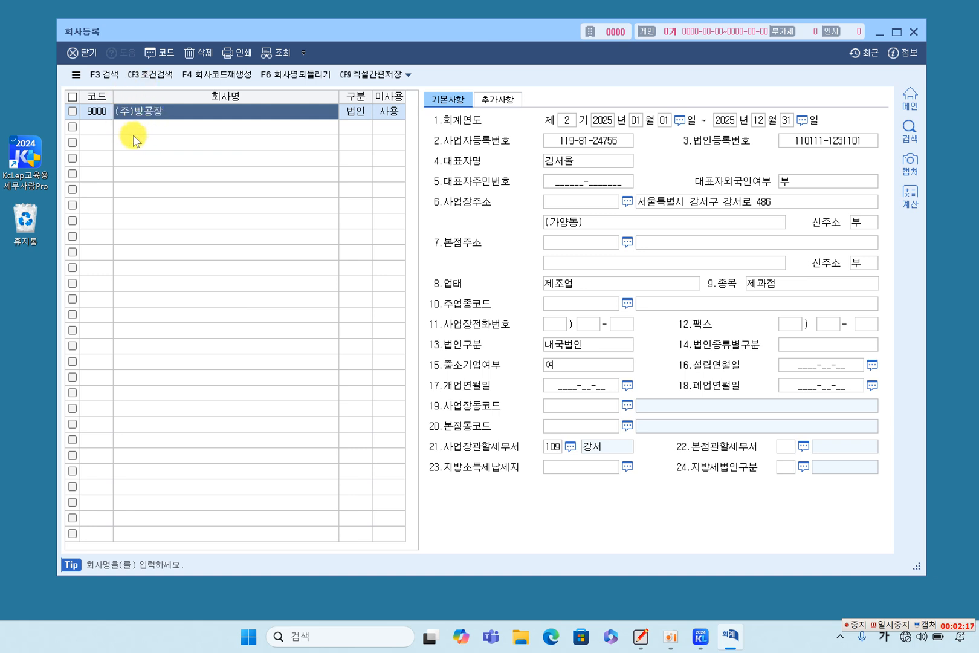
left_click(97, 129)
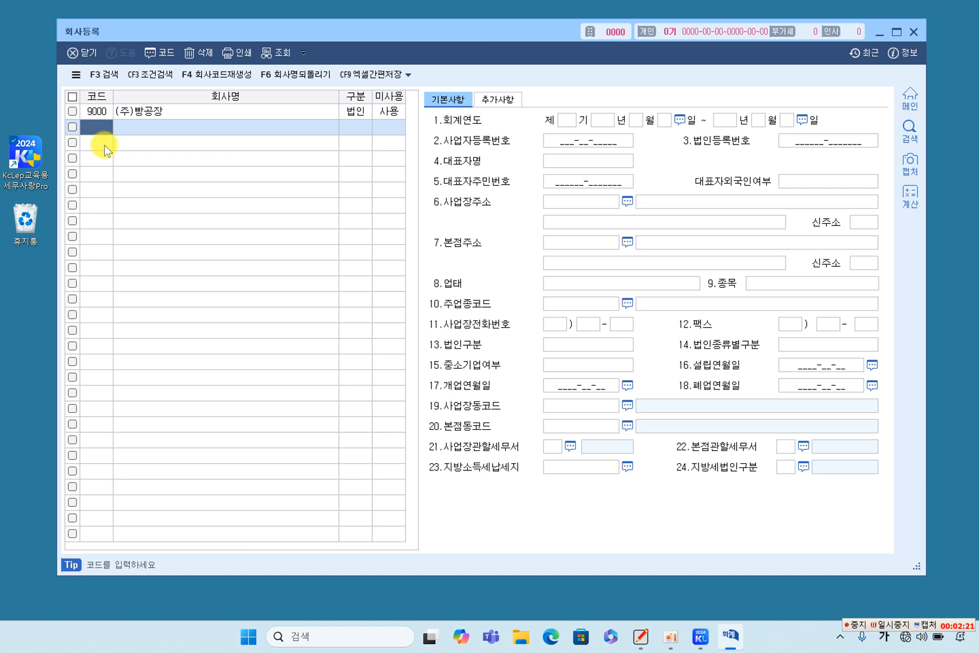
type("7000")
key("Return")
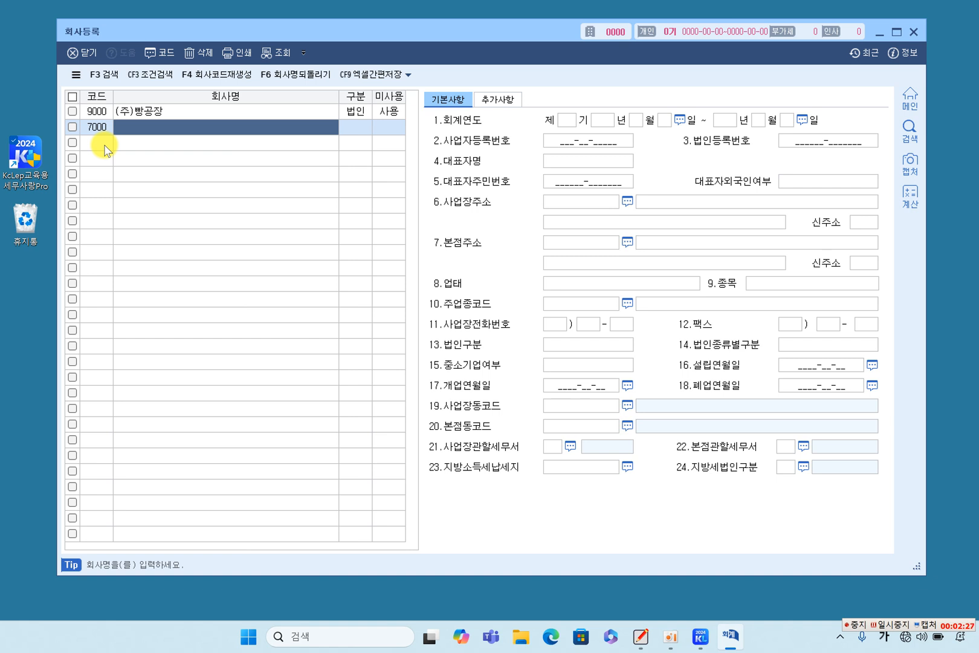
type("(")
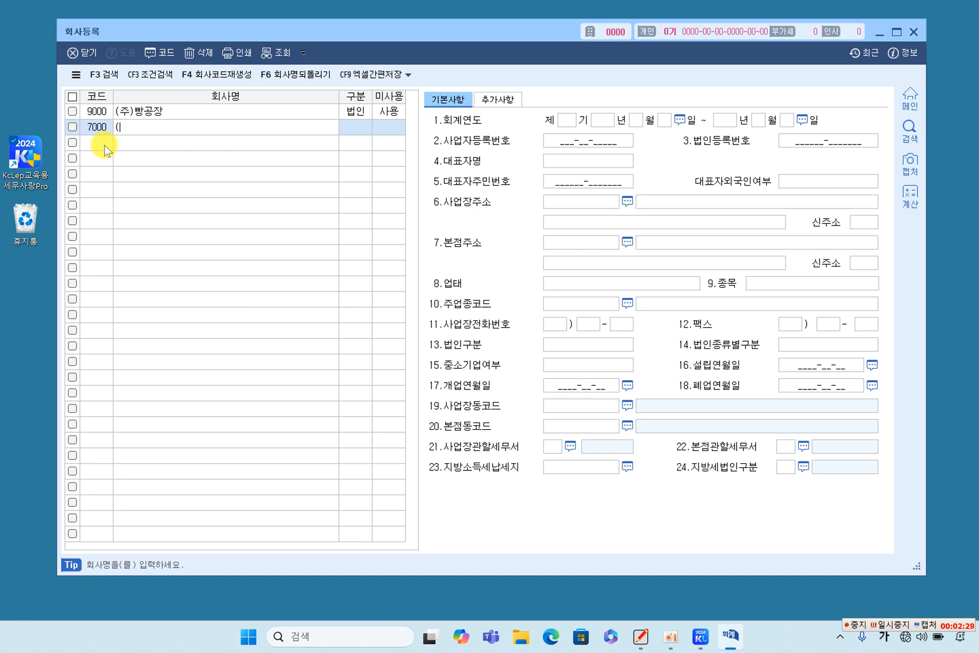
type("주")
type(")")
type("상ㄱ")
type("ㅣ어ㅂ")
type("ㄱ")
type("ㅕㄹ산")
key("Return")
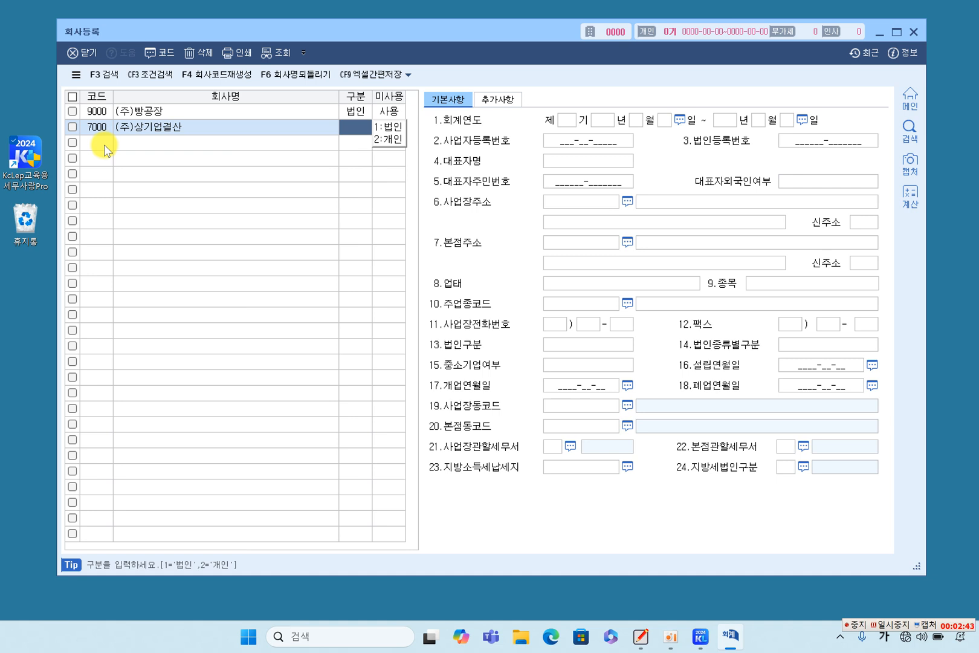
left_click(386, 128)
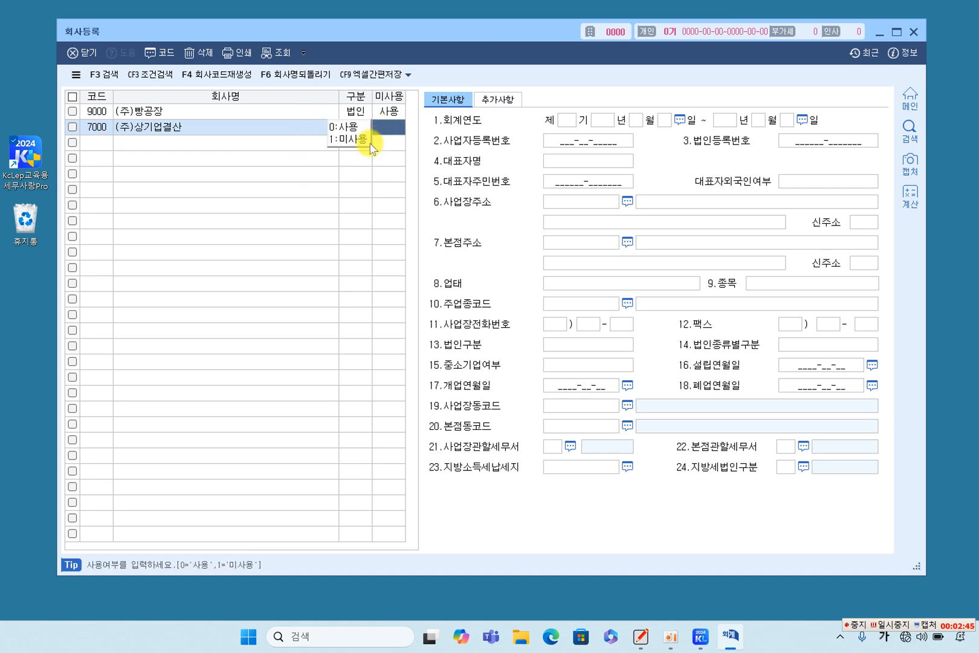
left_click(342, 127)
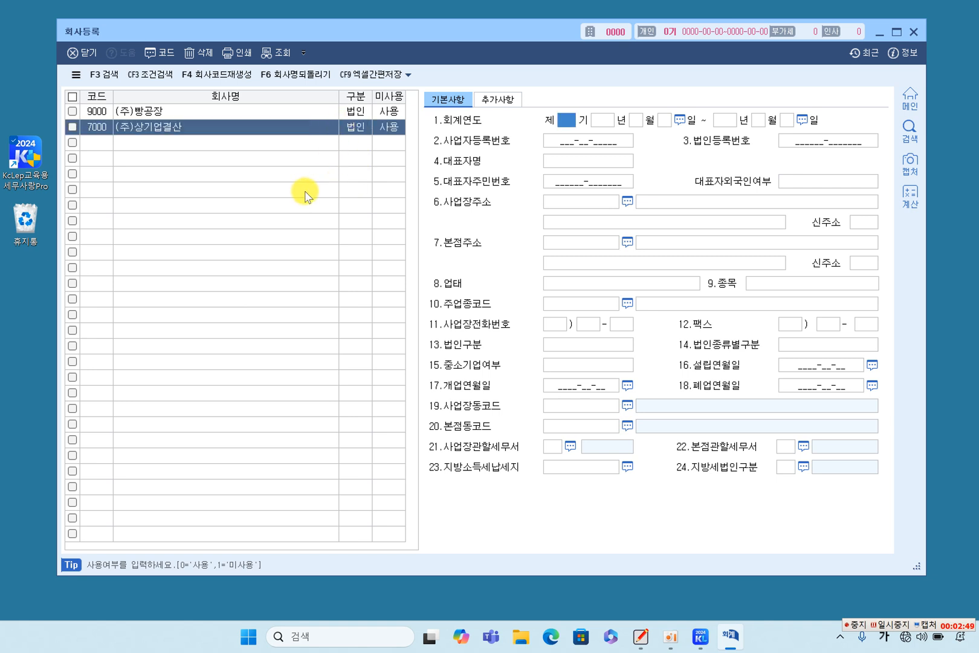
Set the company's accounting year to term 1 with the start date 2025-01-01
type("1")
key("Return")
type("3")
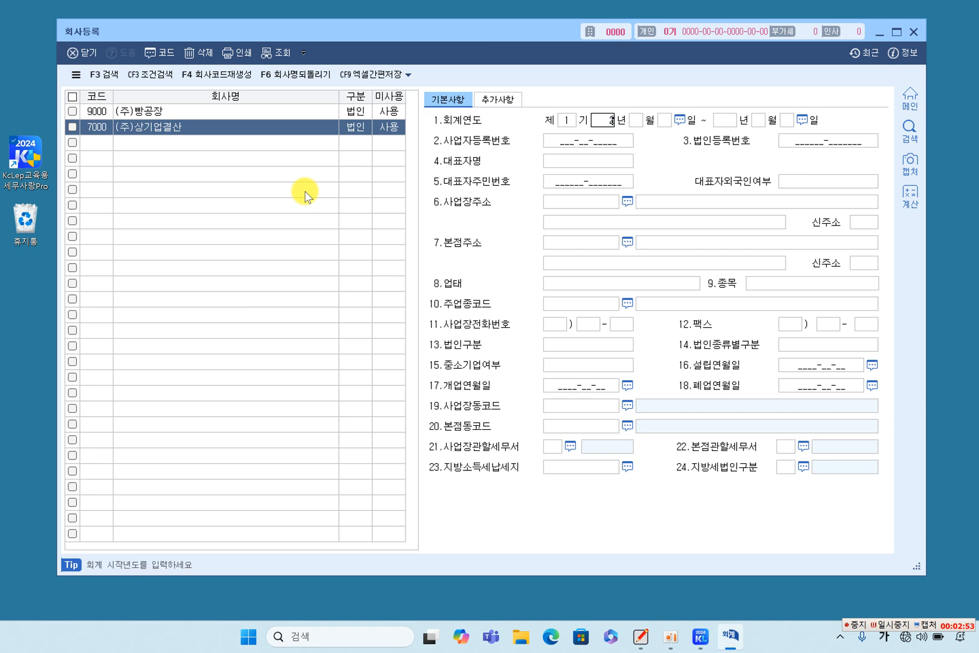
type("025")
type("0")
type("1")
type("01")
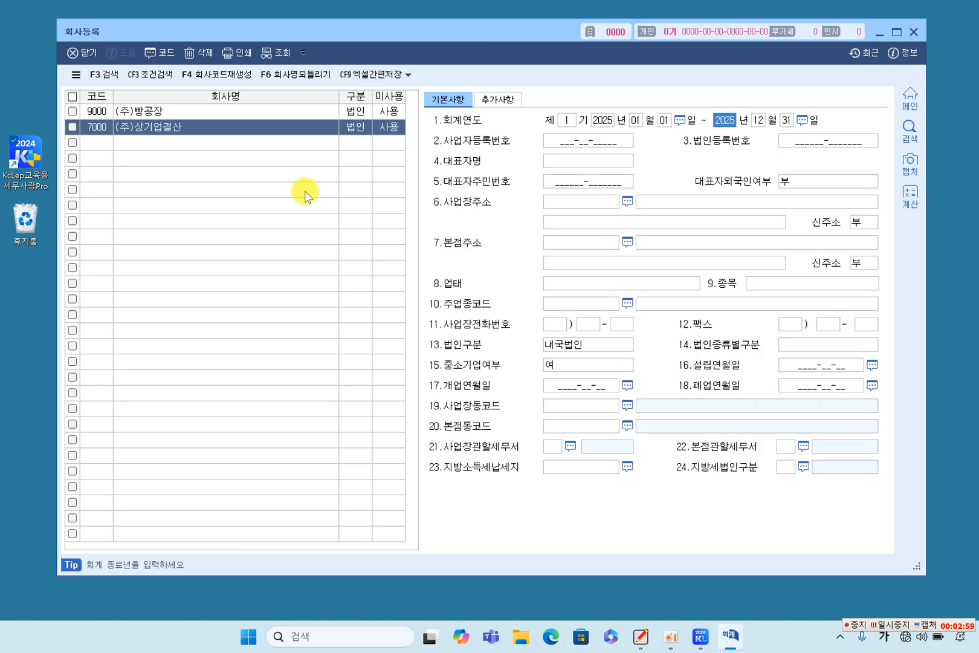
Check the 7000 company's saved details by alternating between its row and the empty row below
left_click(900, 629)
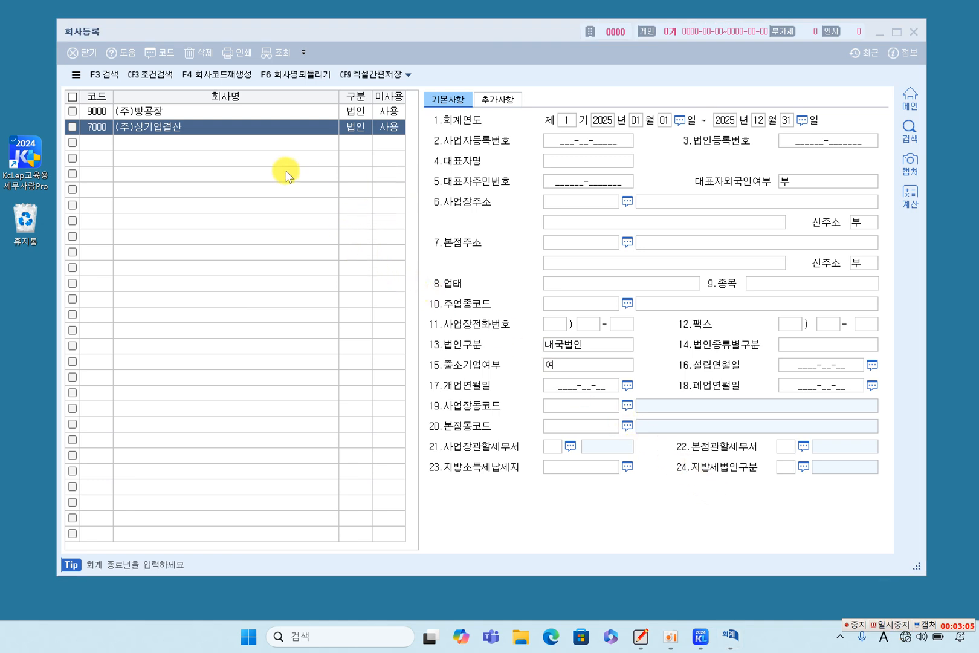
left_click(568, 124)
left_click(602, 121)
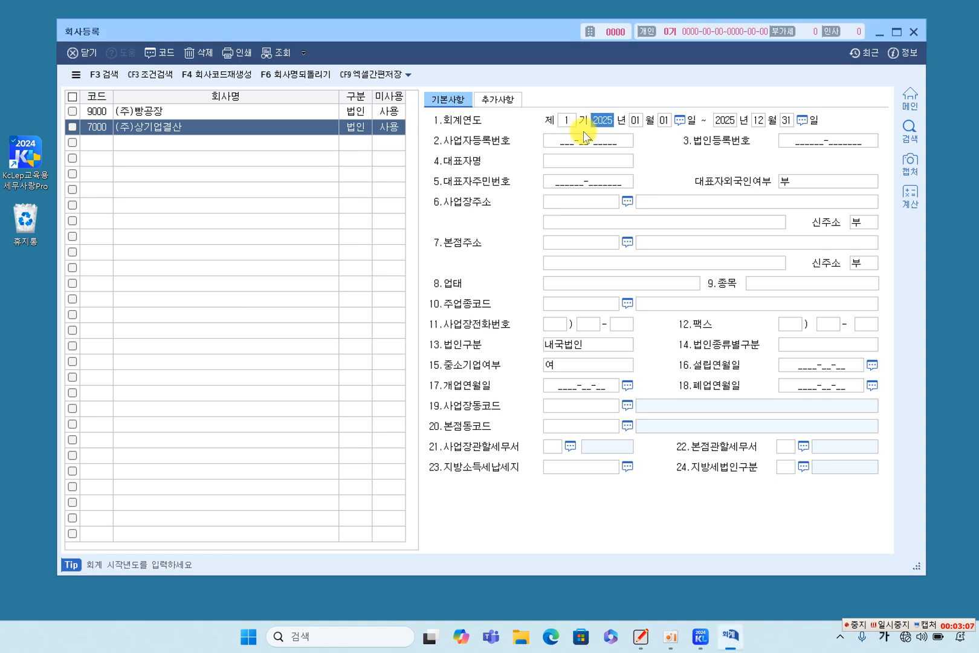
left_click(101, 128)
left_click(99, 142)
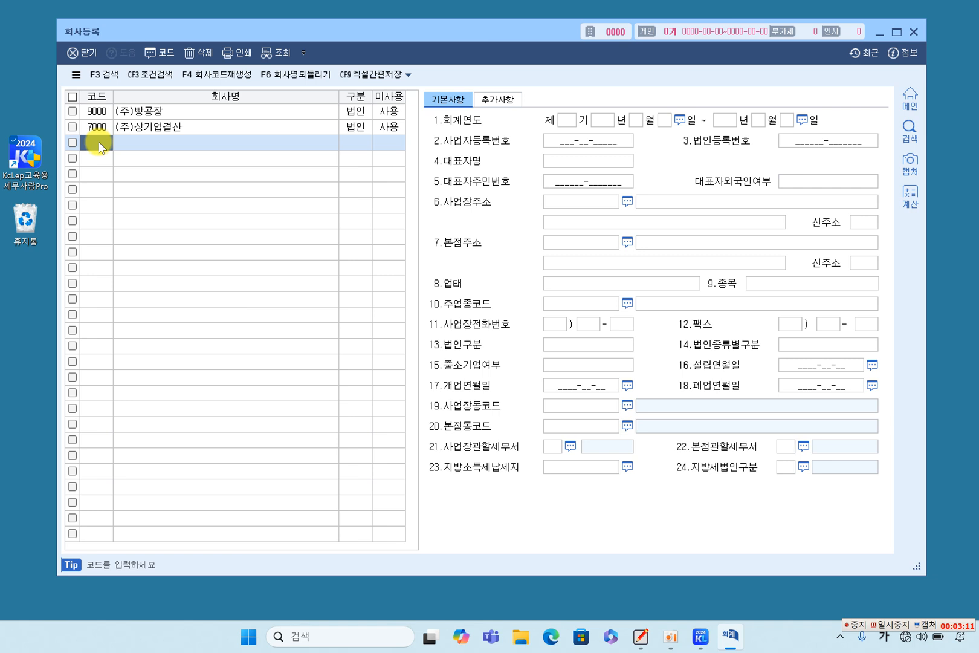
left_click(101, 129)
left_click(99, 142)
left_click(111, 129)
left_click(127, 138)
left_click(101, 142)
left_click(105, 131)
left_click(100, 142)
left_click(99, 127)
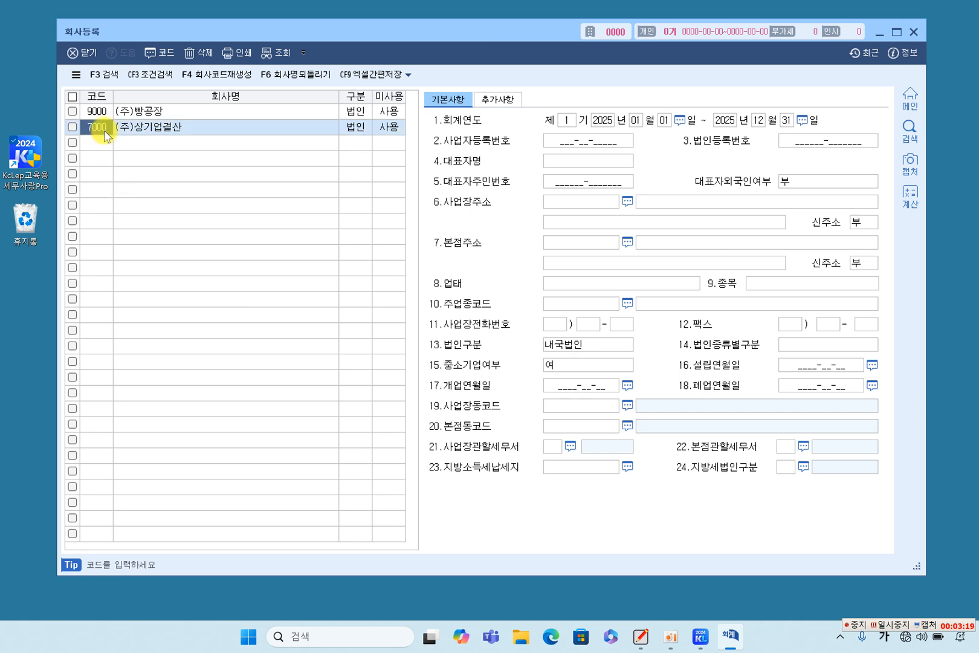
Close the company registration and log in with company 7000 (주)상기업결산 chosen from the company code list
left_click(914, 32)
left_click(657, 316)
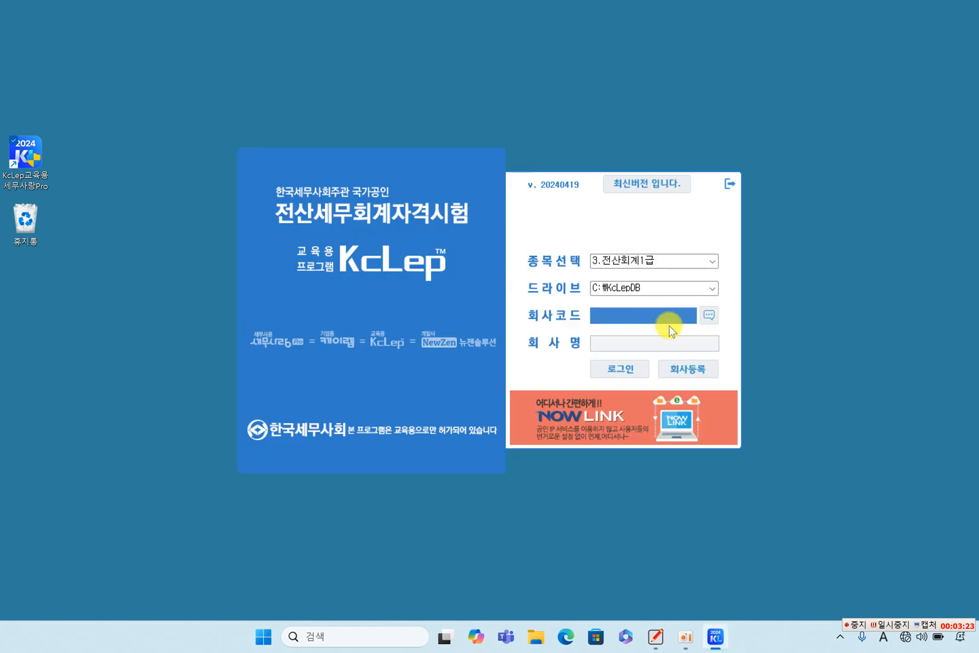
left_click(708, 316)
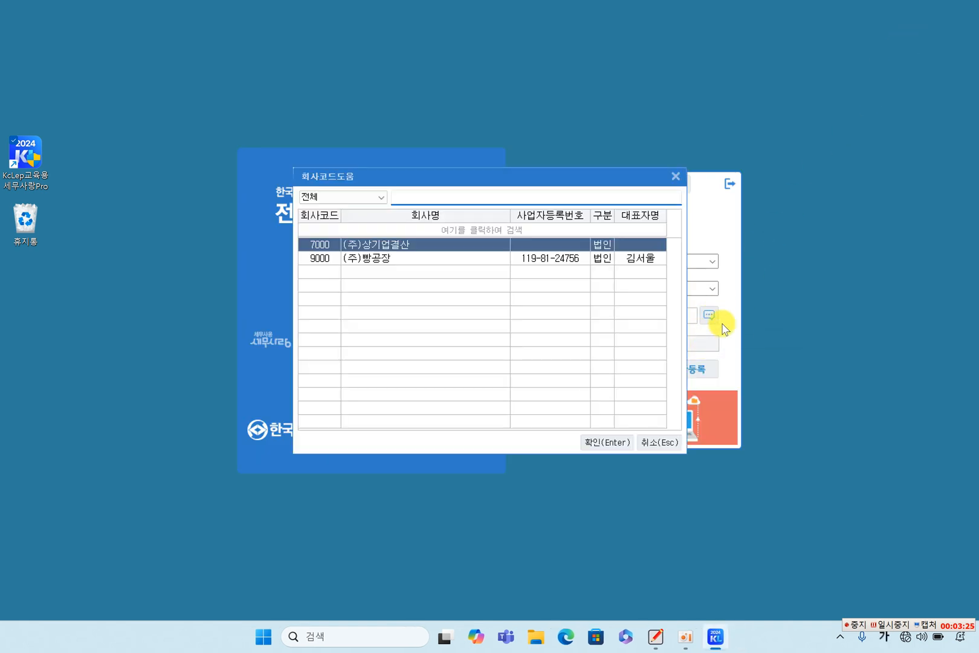
left_click(394, 245)
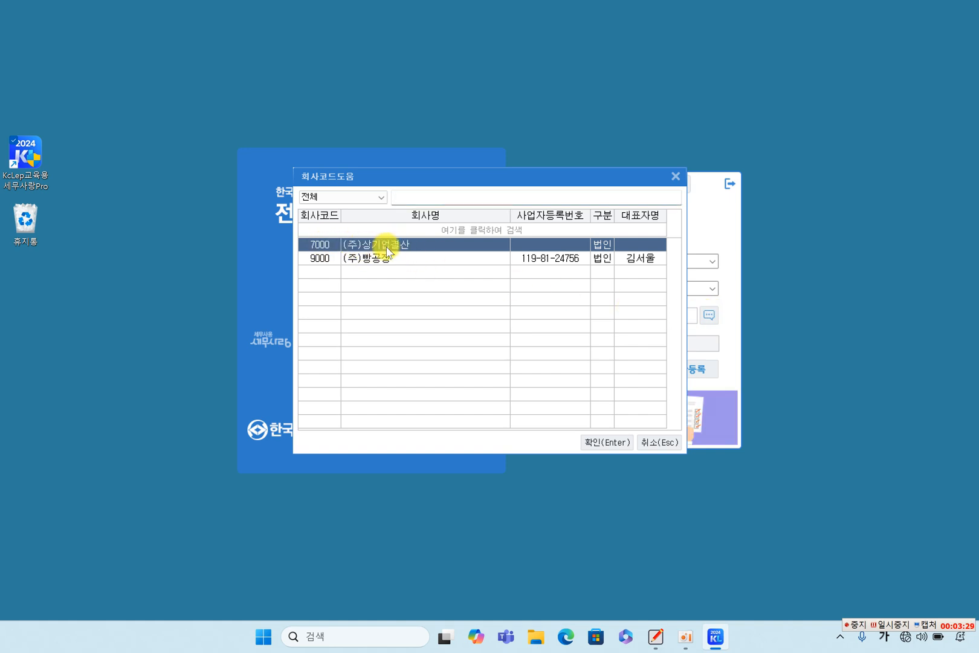
key("Return")
key("Return")
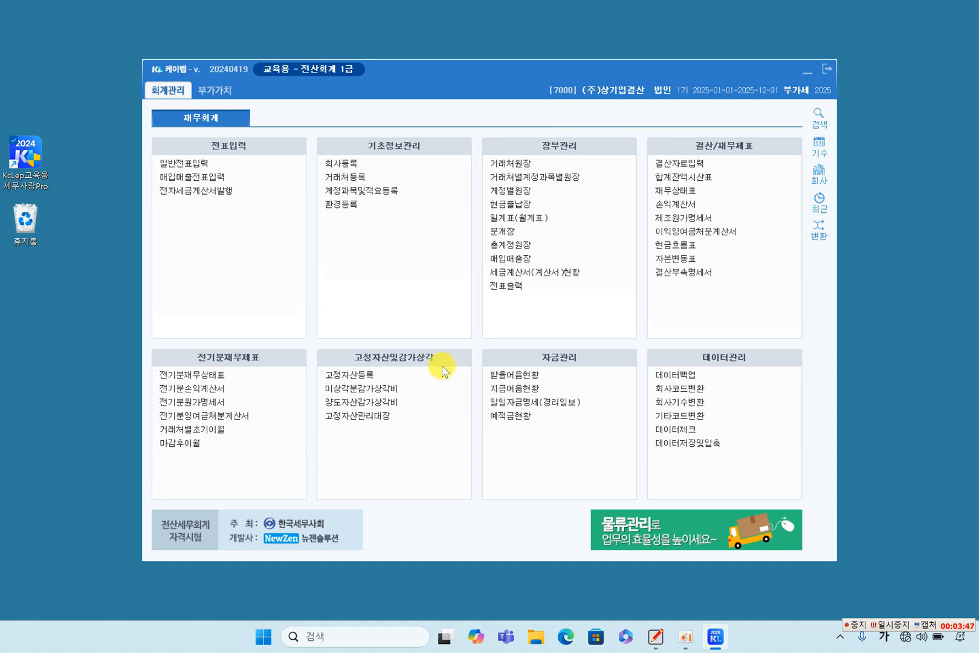
Open 일반전표입력 and move its window higher on the desktop
left_click(226, 164)
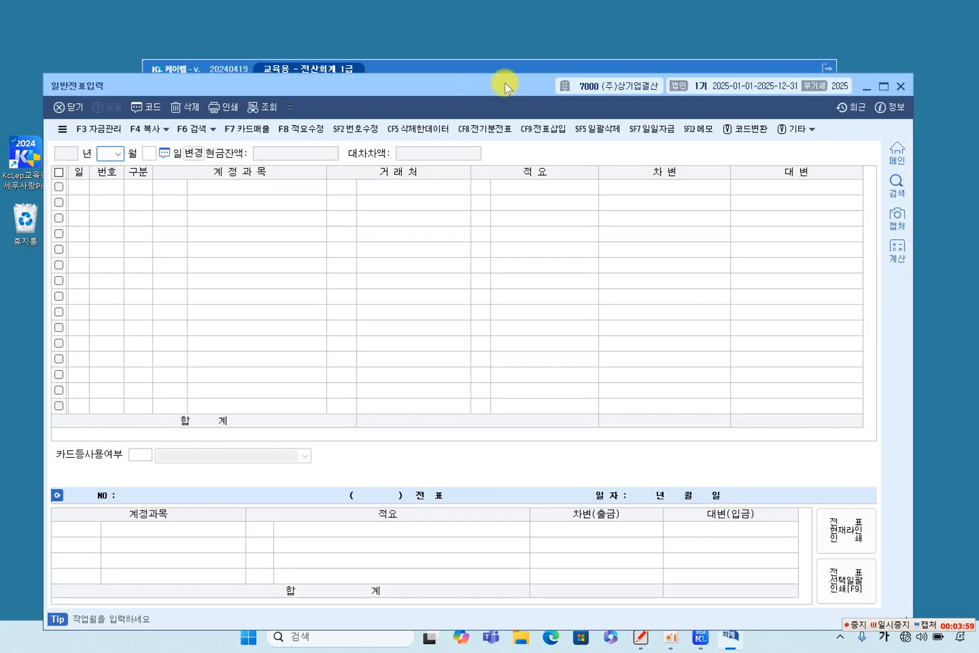
left_click_drag(505, 99, 507, 38)
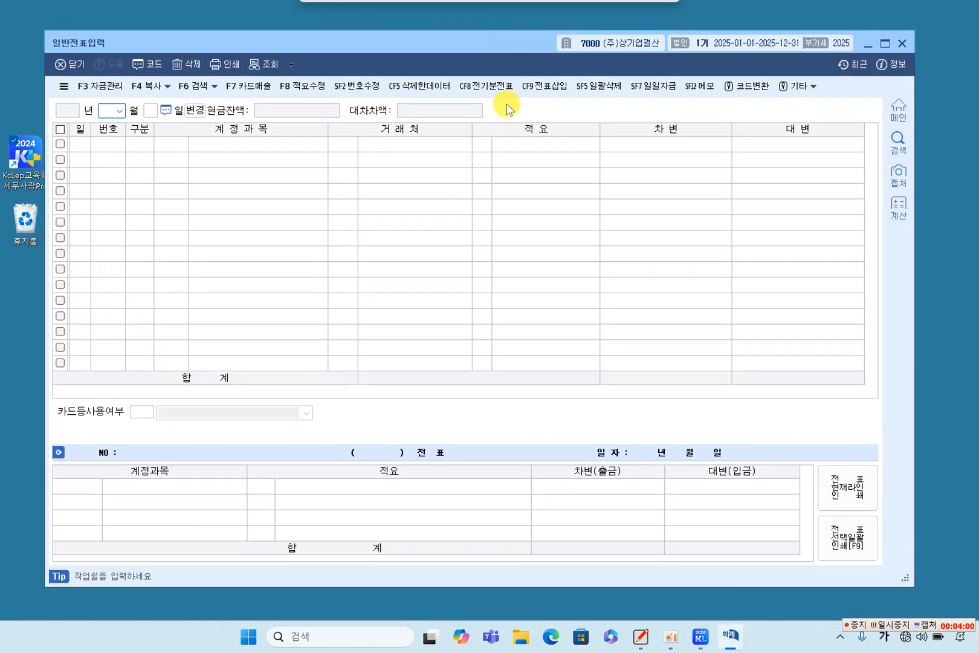
Consult the November transactions, journal entries and 전표입력화면 table in the QuickNote Whiteboard document, and return to the voucher entry
left_click(644, 641)
scroll(465, 375, "down", 3)
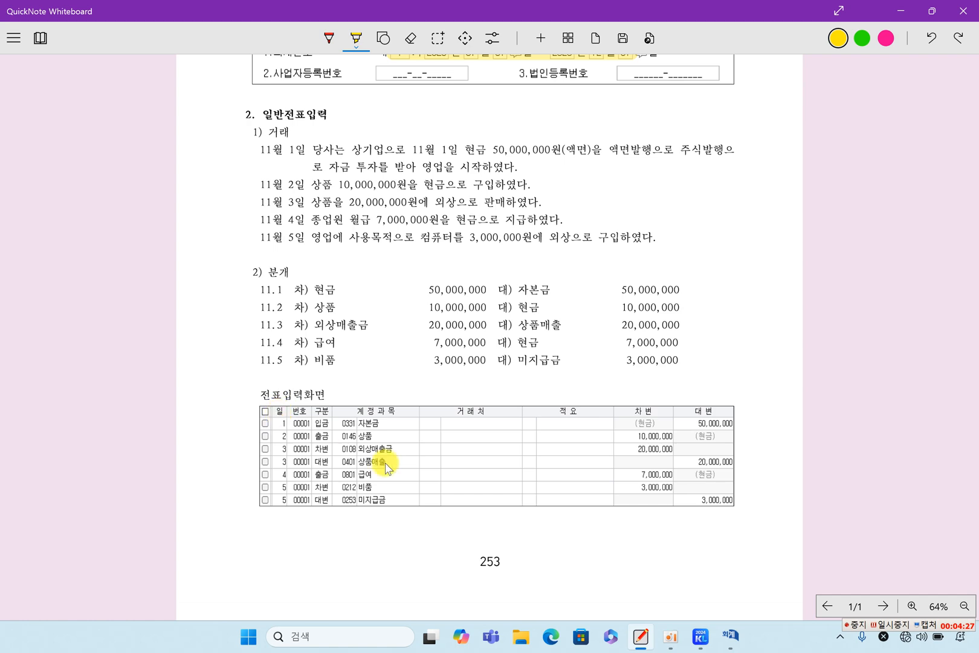
left_click(898, 11)
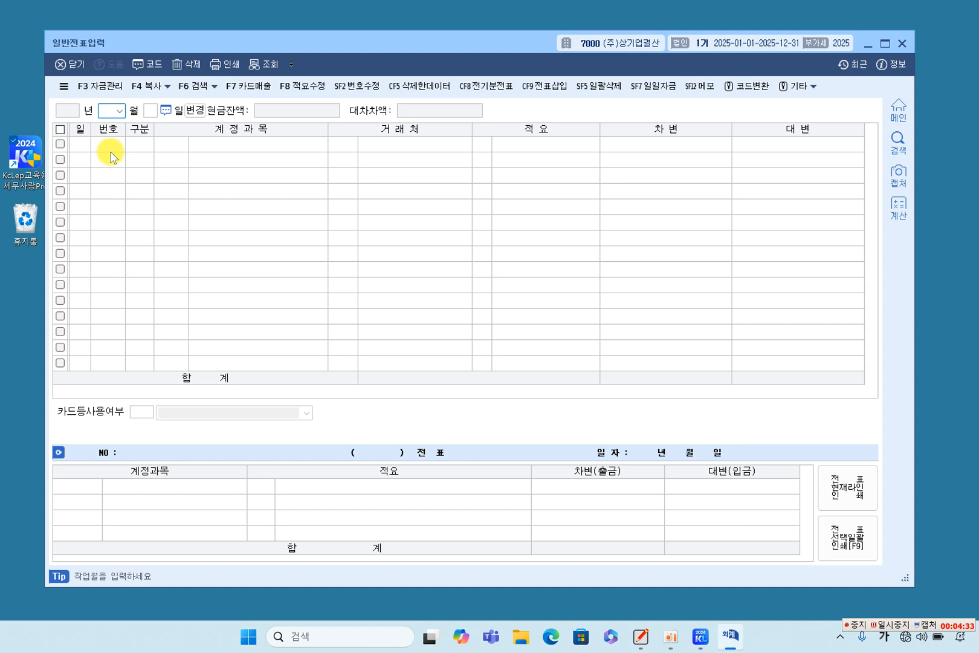
Set the voucher month to November 2025 and start a 입금 (cash receipt) line dated day 1
type("11")
key("Return")
key("Return")
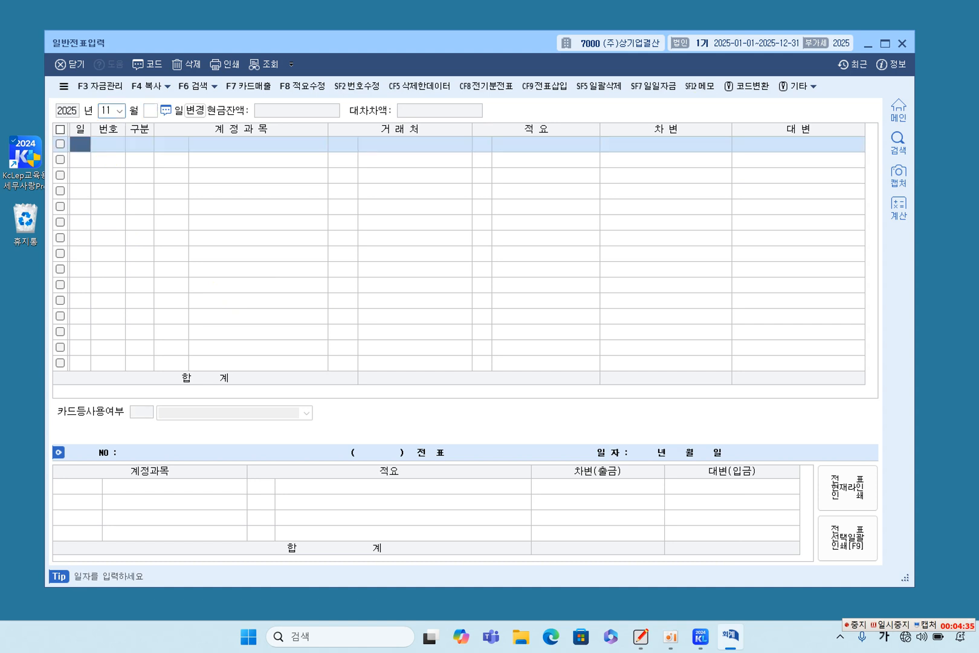
type("1")
key("Return")
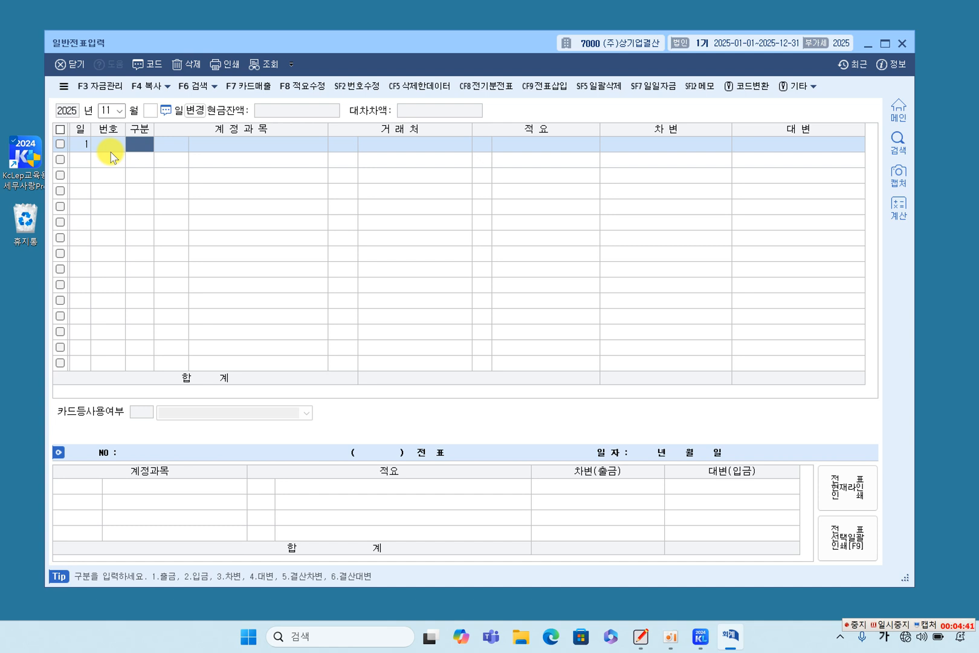
type("2")
key("Return")
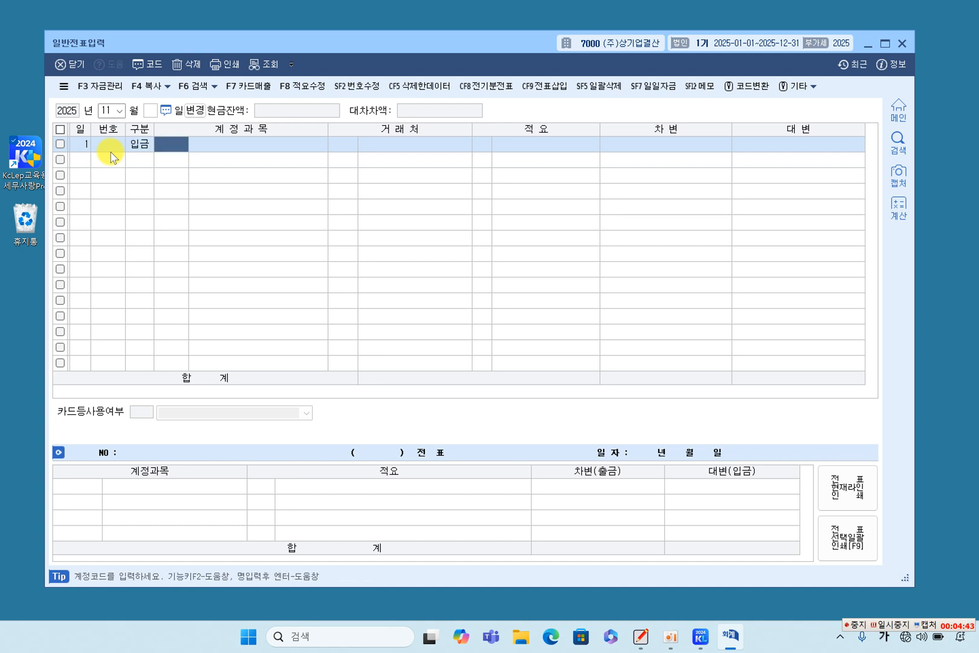
Look up account 0331 자본금 for the day 1 receipt, leave 거래처 and 적요 blank, and credit 50,000,000
key("F2")
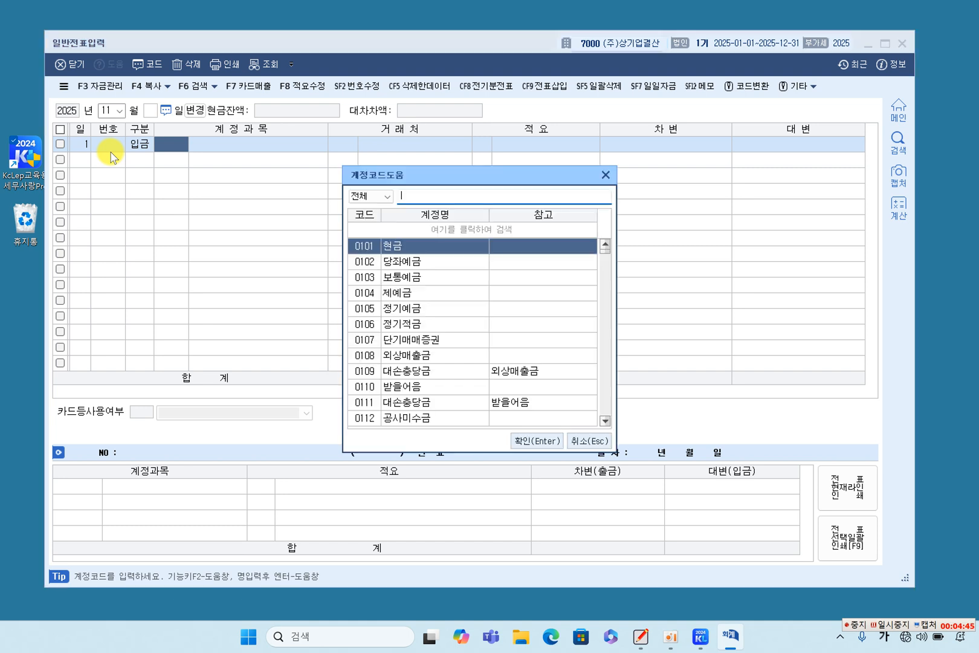
type("자보")
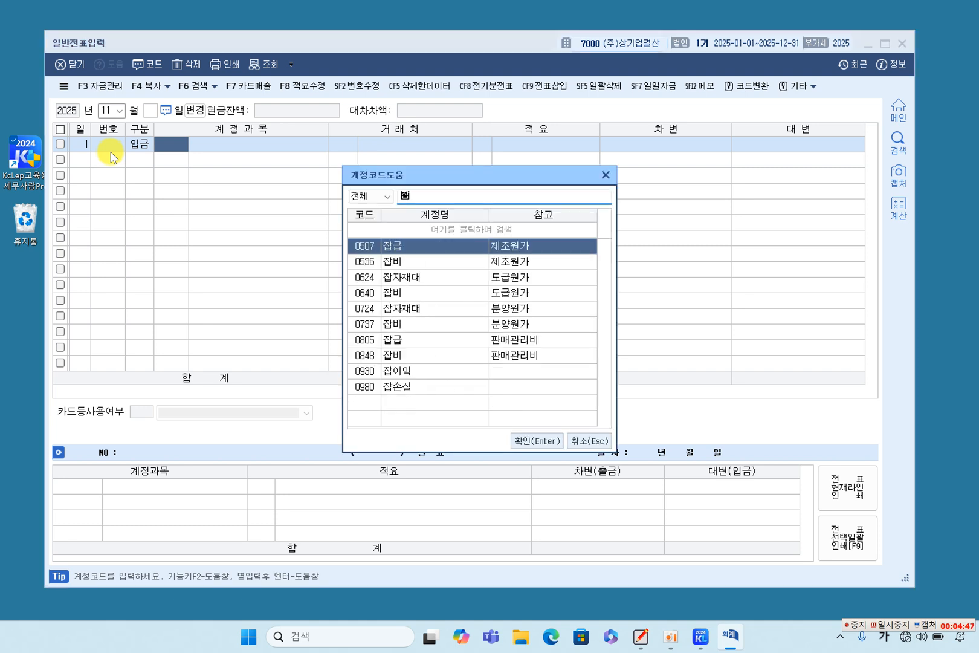
type("ㄴ")
key("Return")
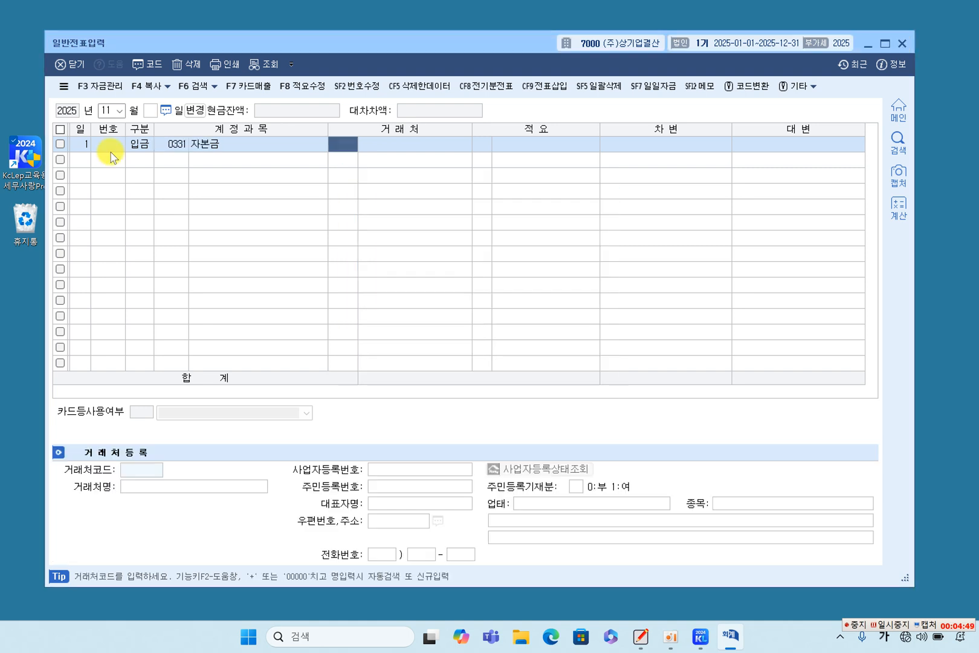
key("Return")
key("Return")
key("Return")
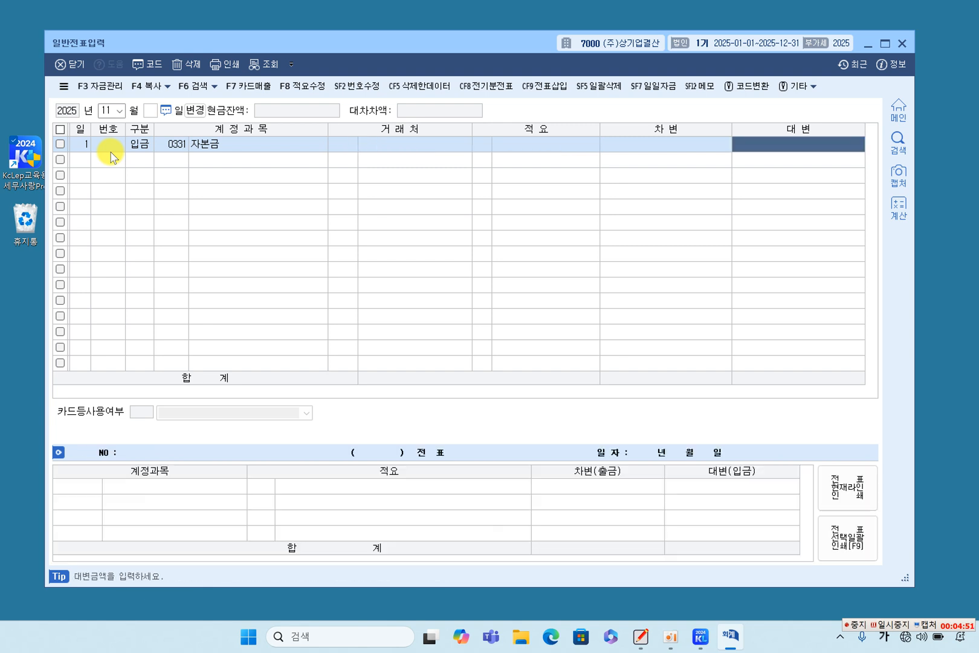
type("50,000,000")
key("Return")
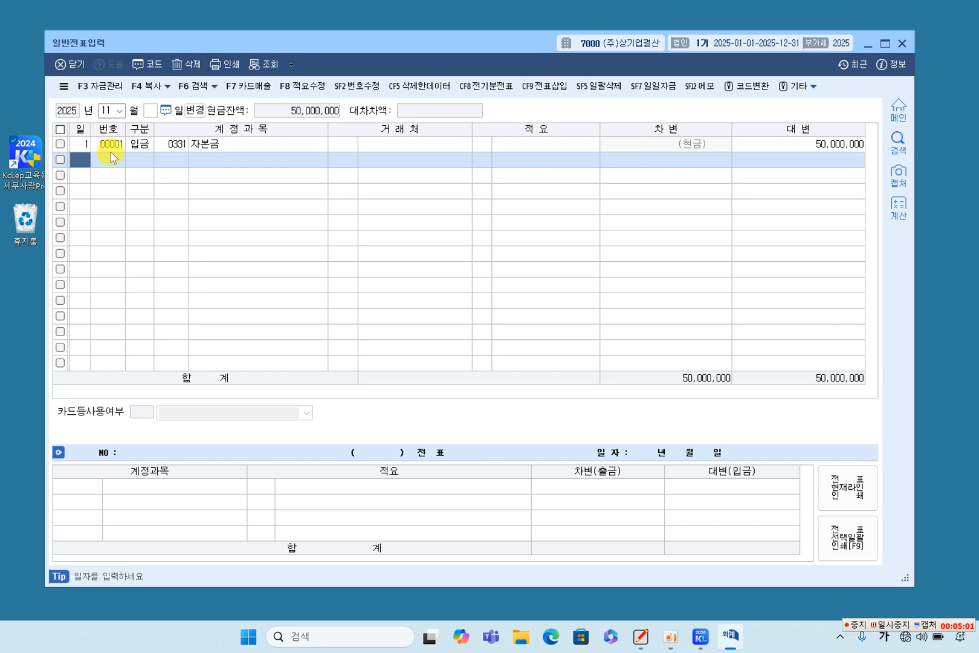
Record a day 2 출금 (cash payment) voucher for account 0146 상품 with a debit of 10,000,000
type("2")
key("Return")
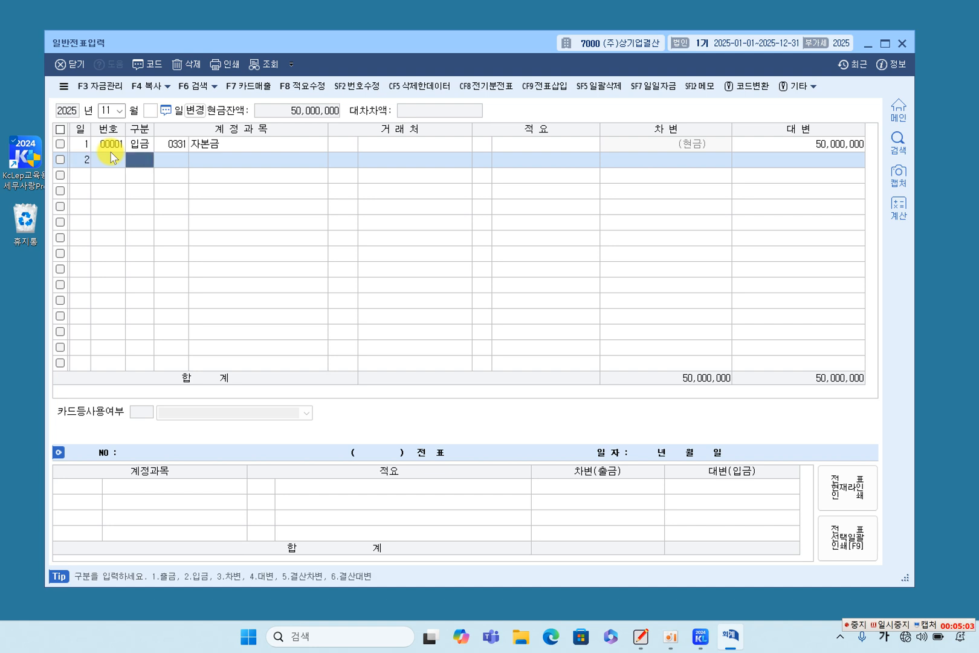
key("Return")
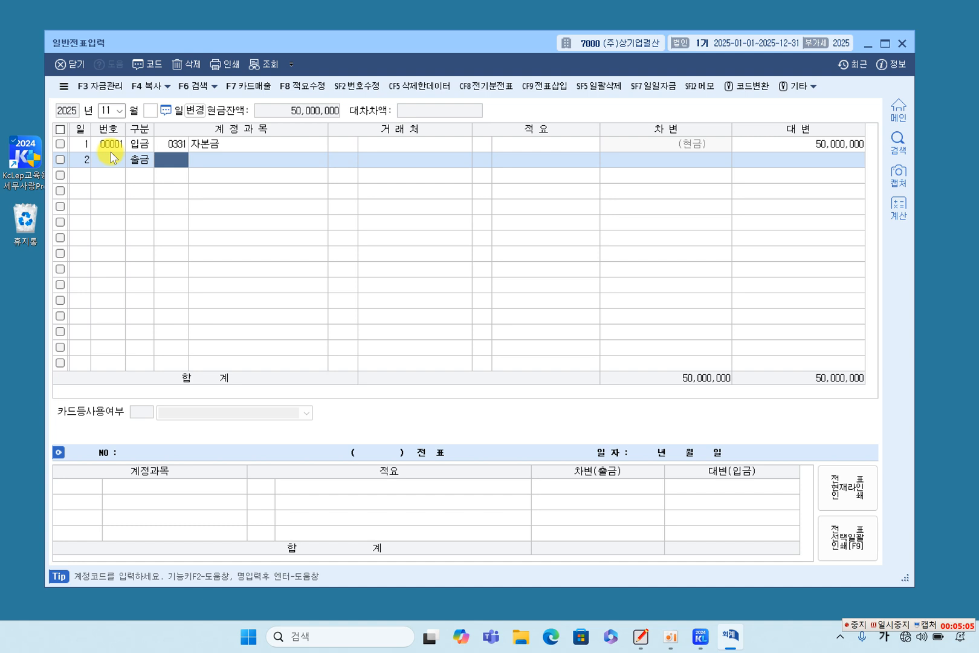
type("146")
key("Return")
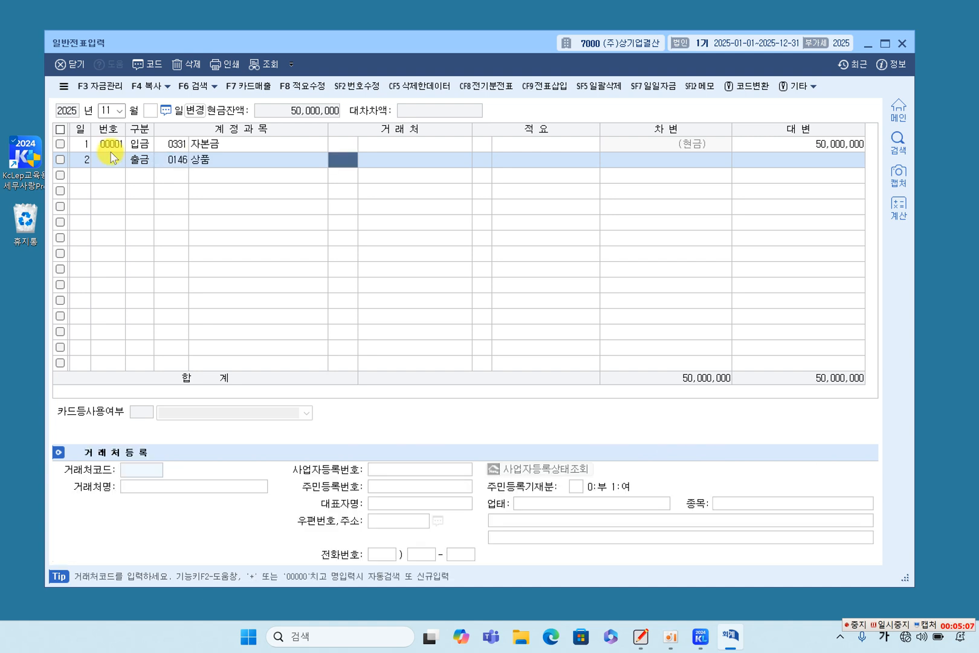
key("Return")
key("Return")
key("Return")
key("Return")
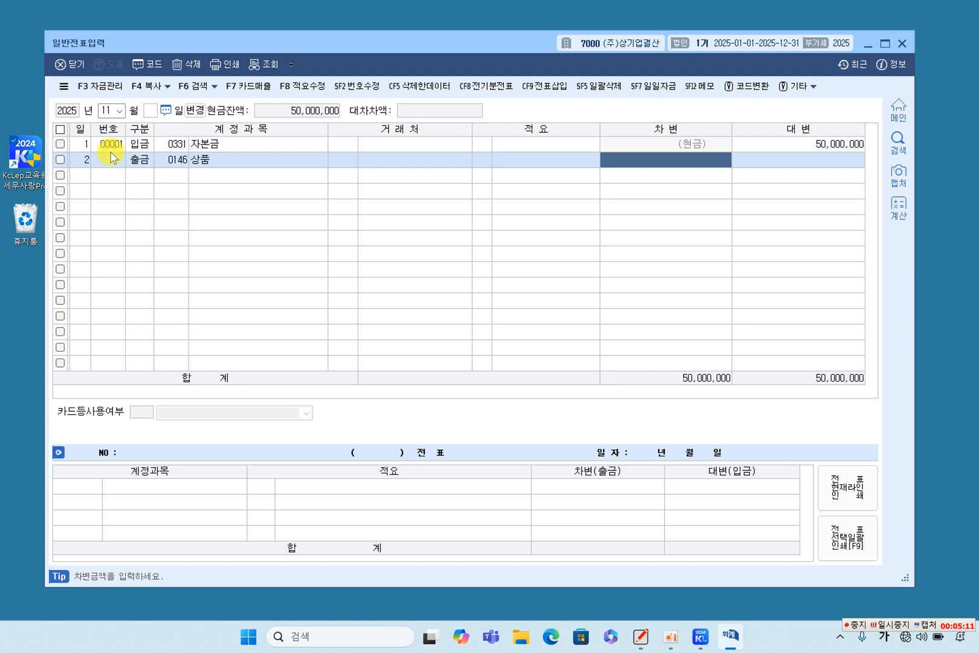
type("10")
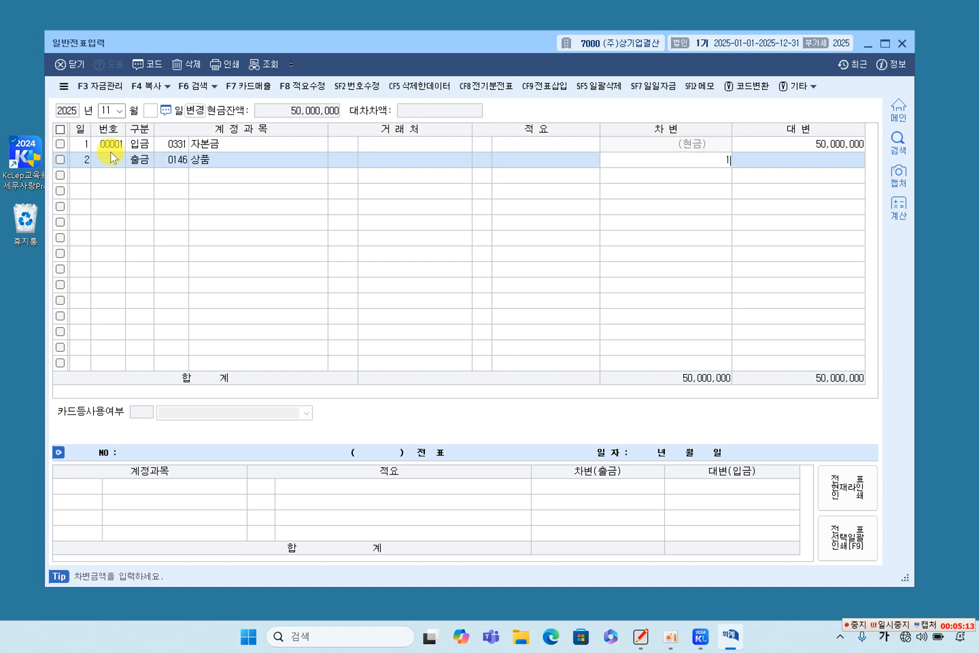
key("plus")
key("plus")
key("Return")
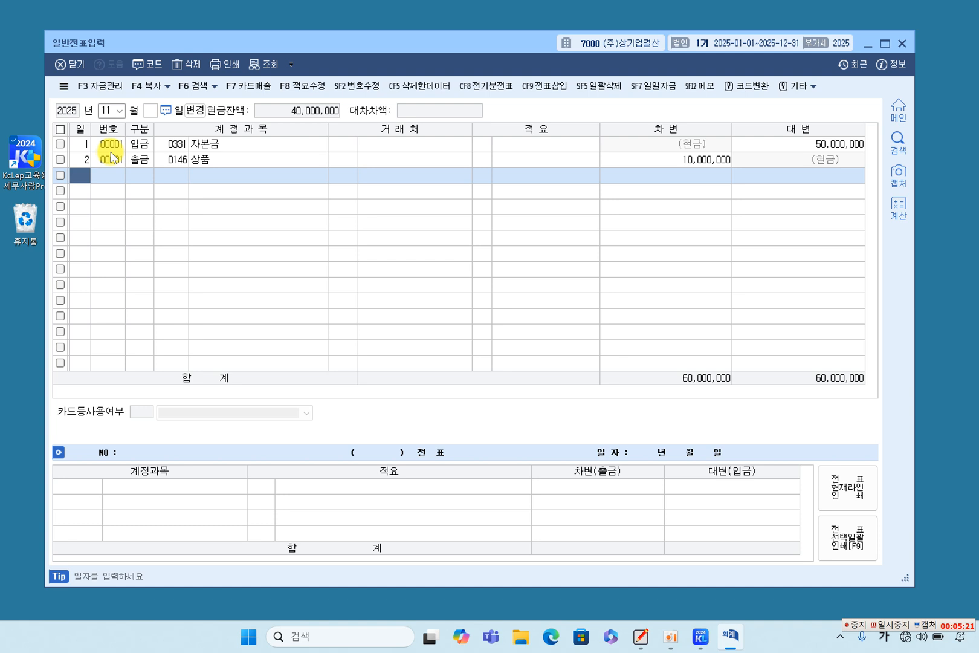
Record a day 3 차변 (debit) line for account 0108 외상매출금 with 20,000,000
type("3")
key("Return")
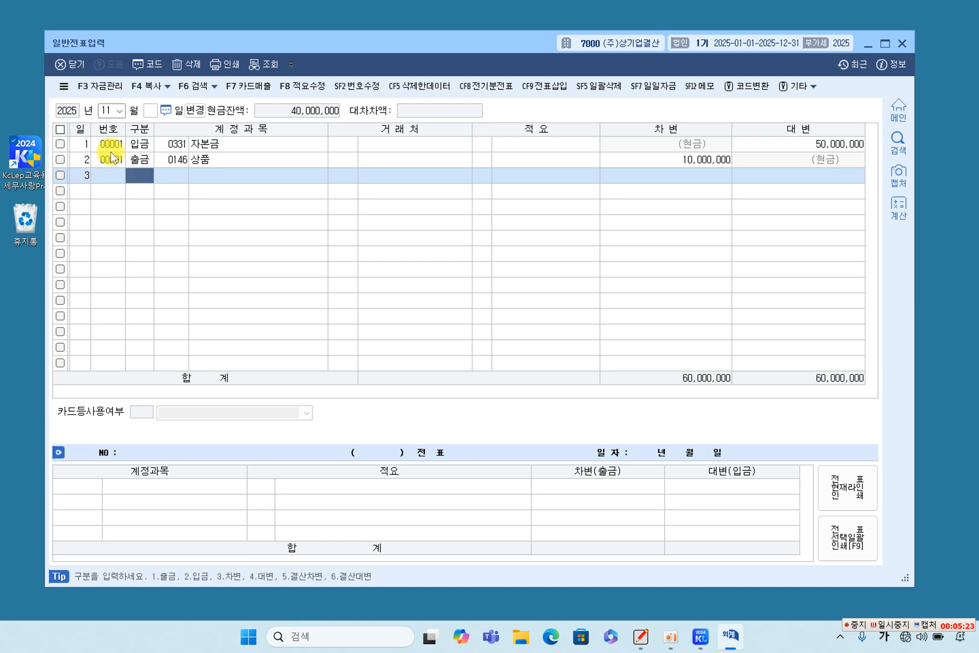
type("3")
key("Return")
type("108")
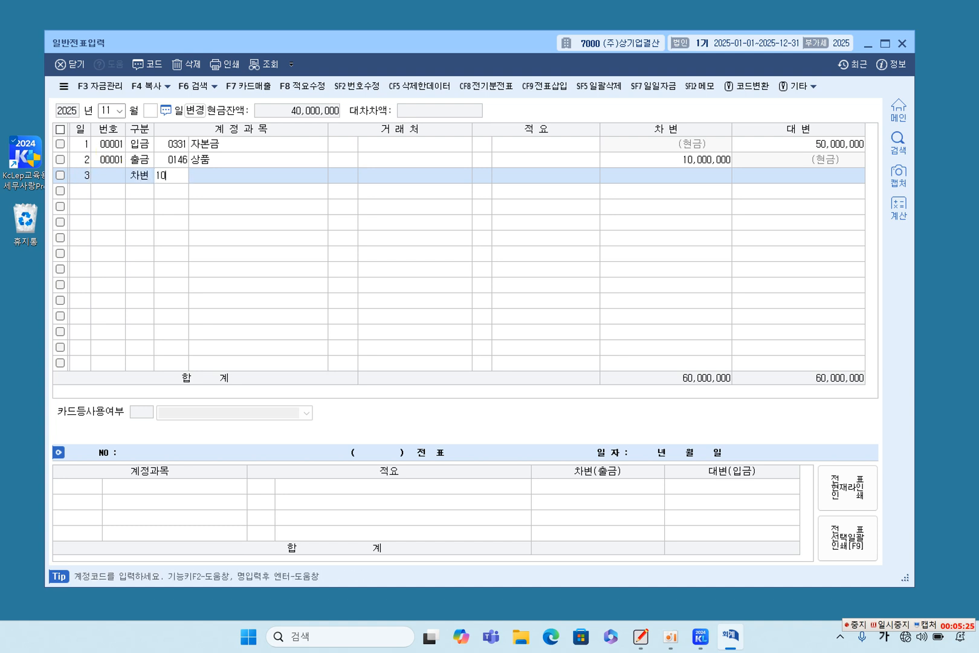
key("Return")
key("Return")
key("Return")
key("Return")
key("Return")
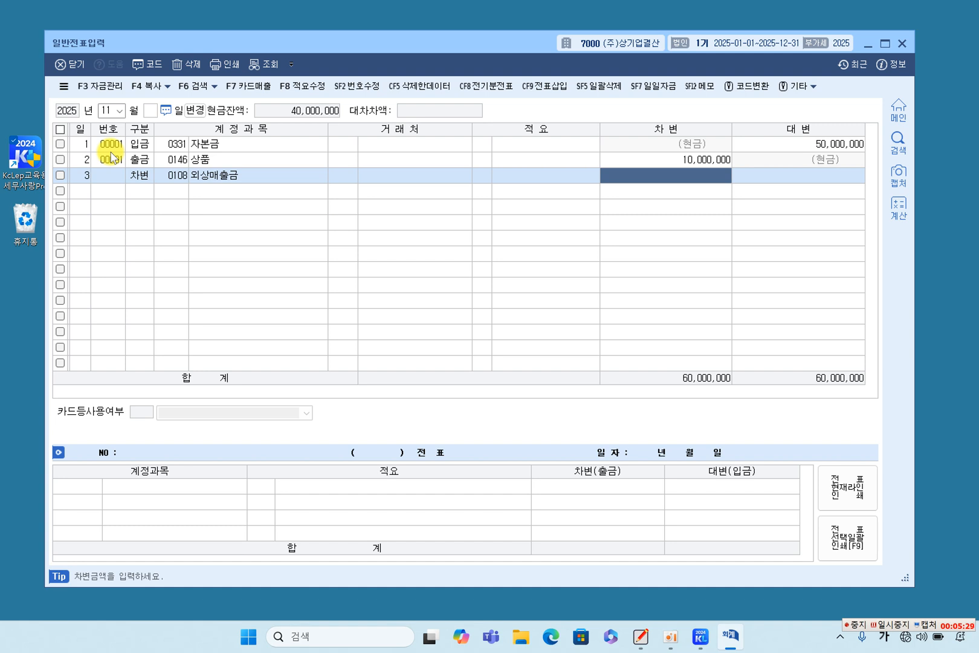
type("2")
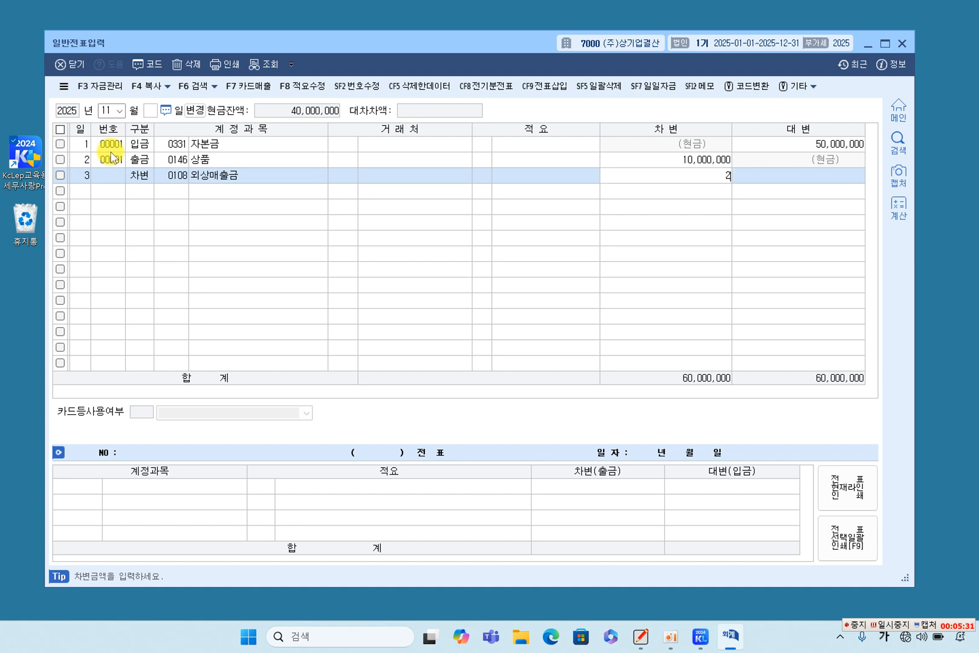
type("0,000,000")
key("Return")
key("Return")
Add the matching day 3 대변 (credit) line, looking up account 0401 상품매출 and accepting 20,000,000
type("3")
key("Return")
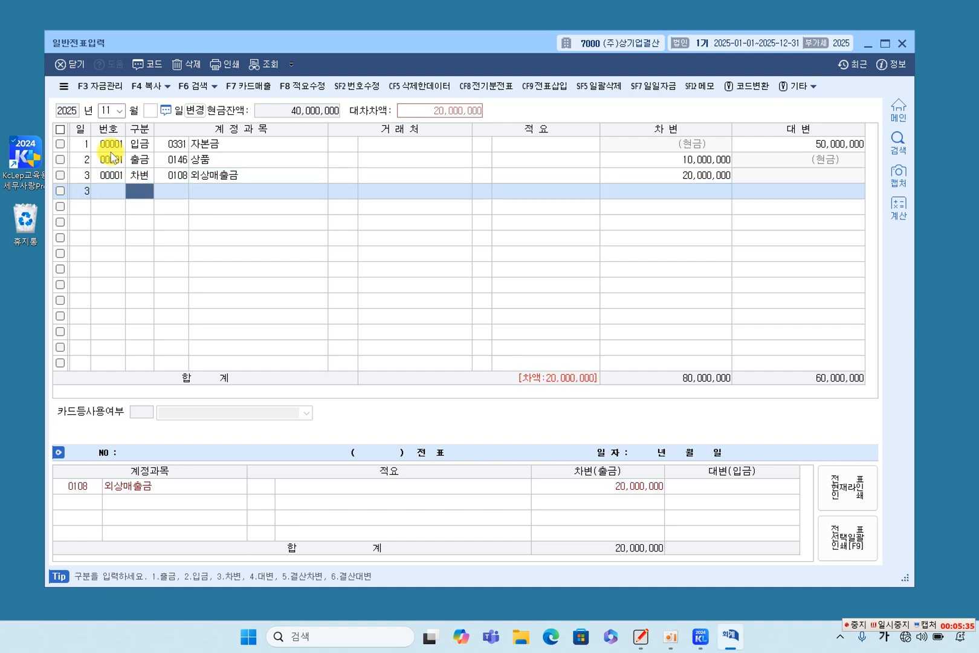
type("4")
key("Return")
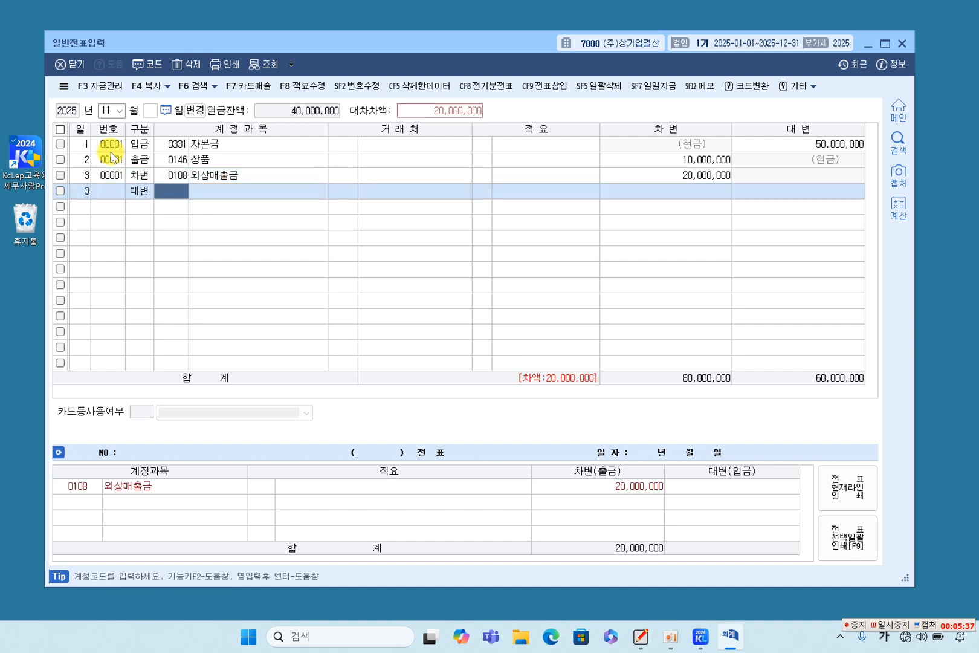
key("F2")
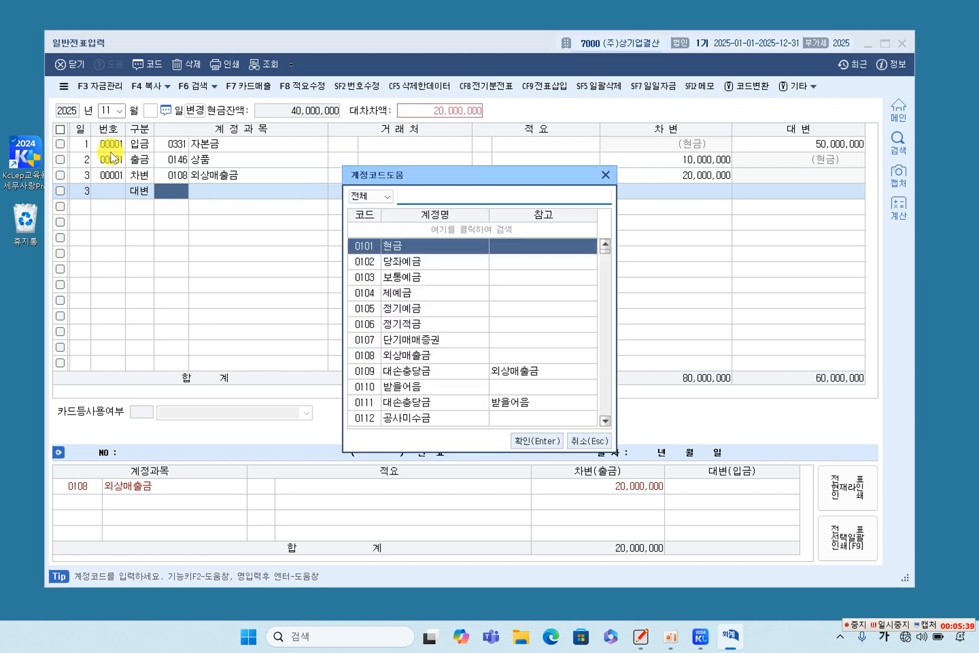
type("ㅅ")
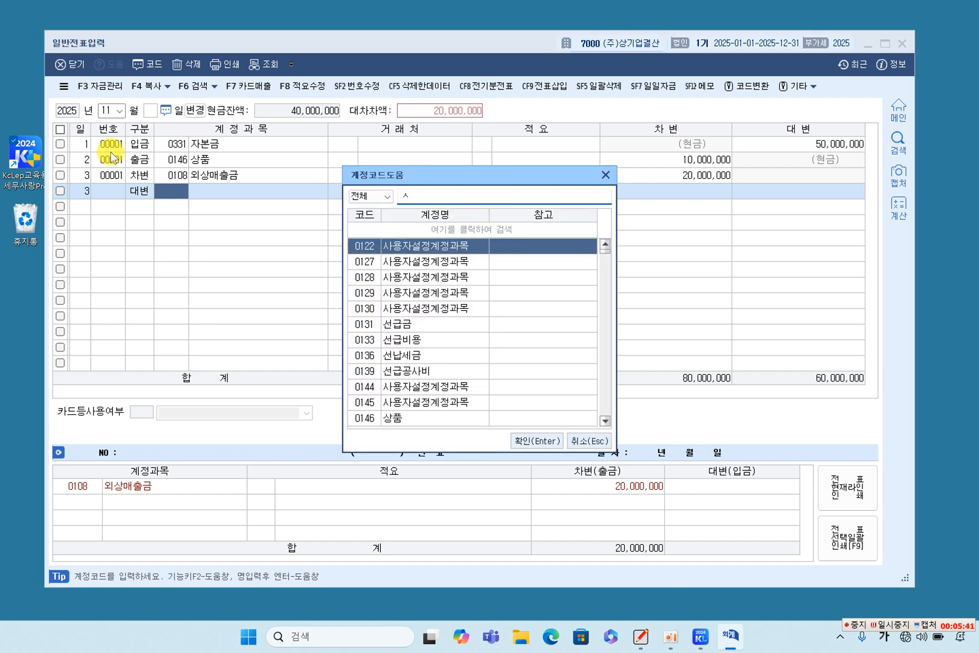
type("ㅏ")
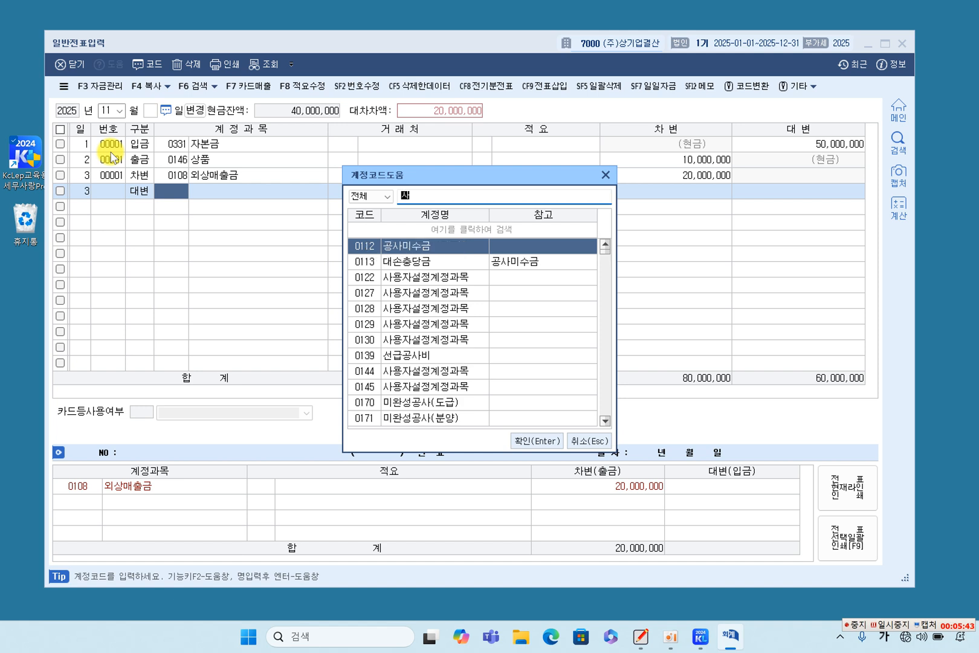
type("ㅇㅍㅜ")
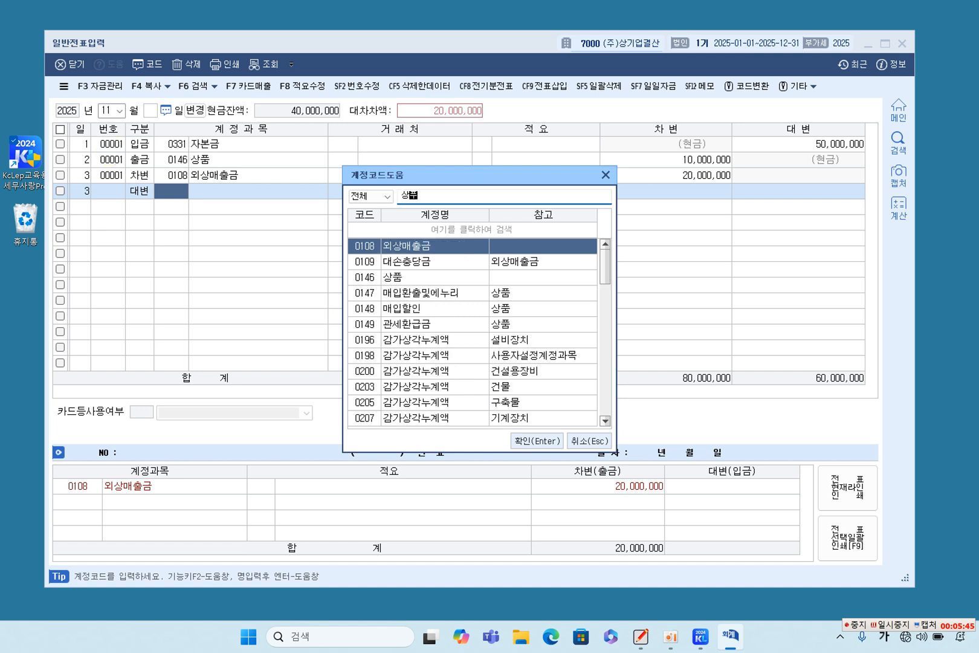
type("ㅁ")
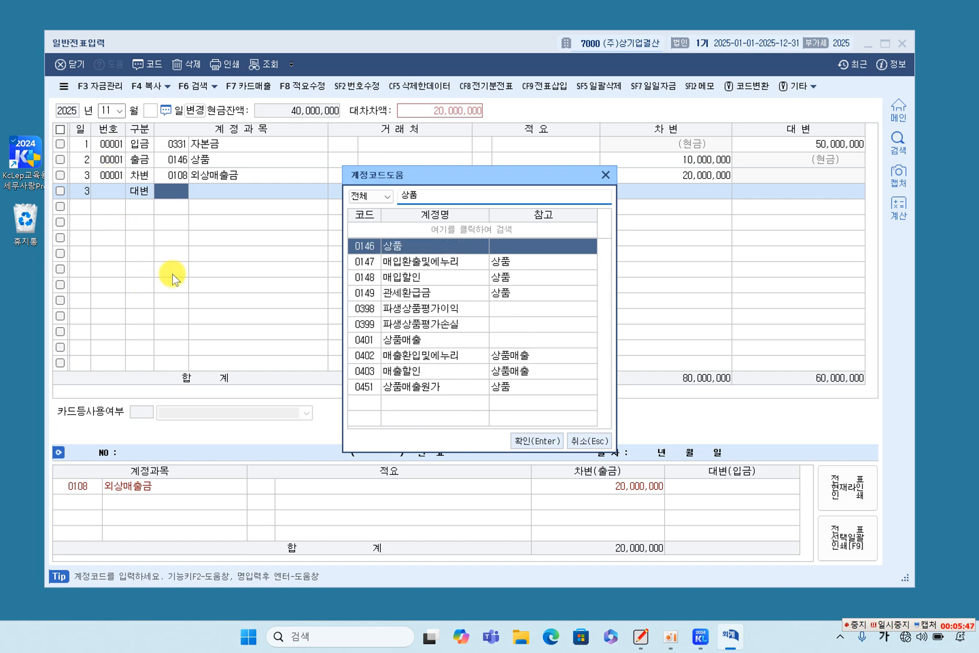
double_click(404, 341)
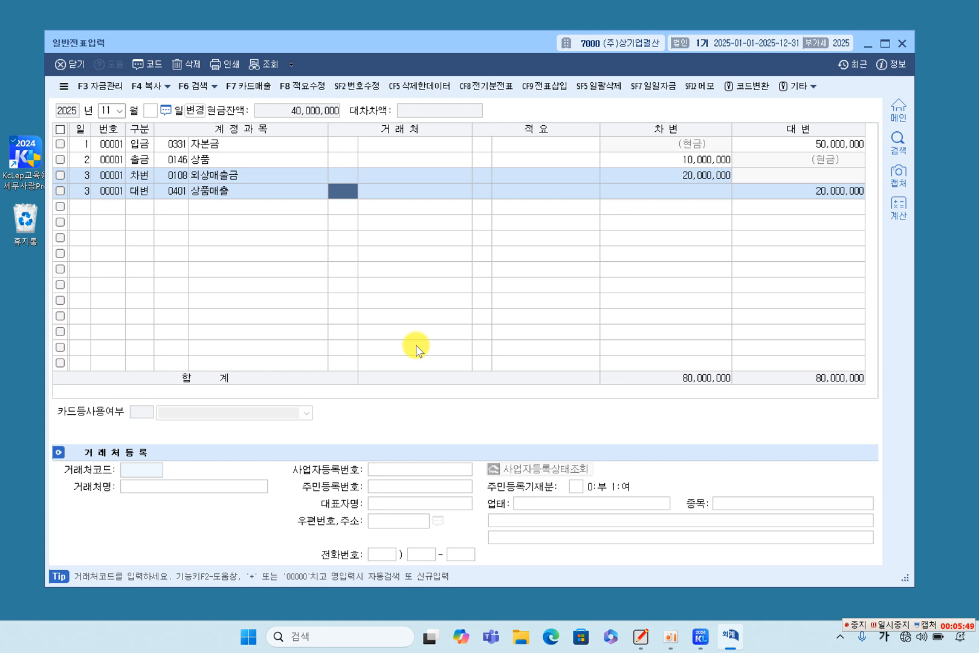
key("Return")
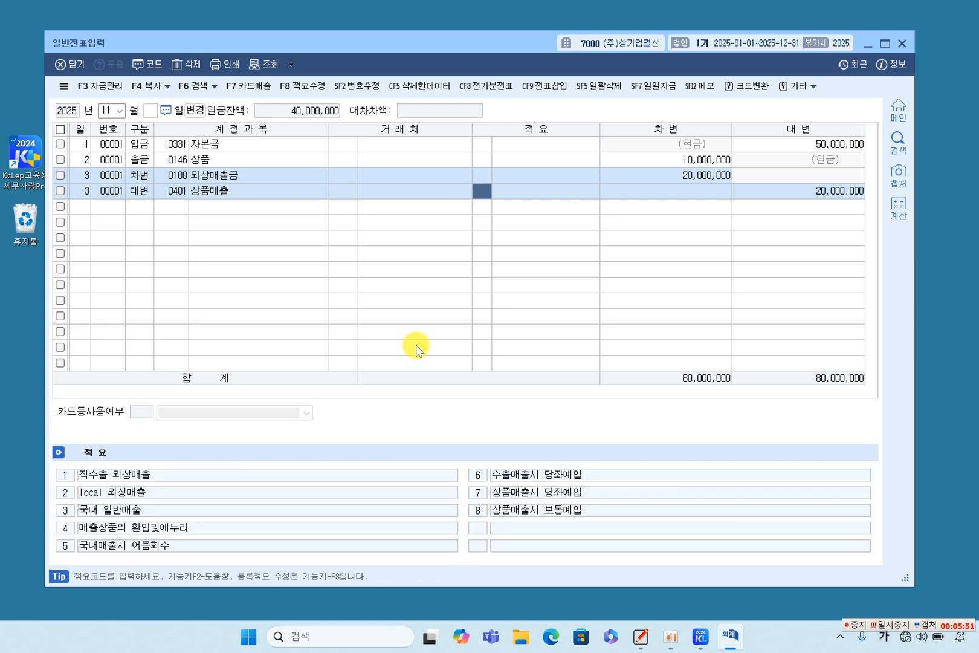
key("Return")
key("Return")
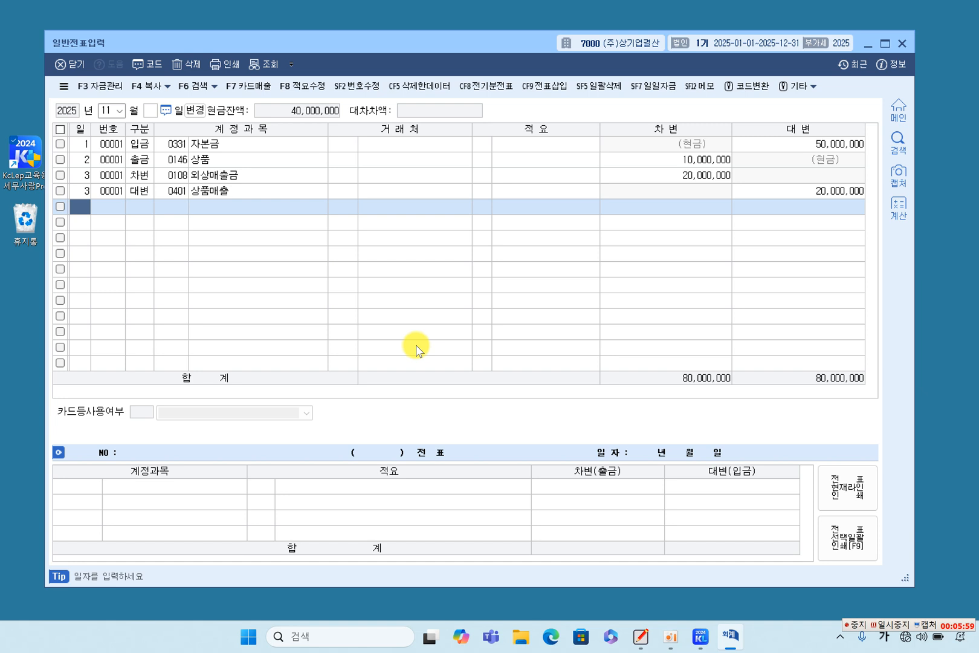
Record a day 4 출금 voucher for account 0801 급여 with a debit of 7,000,000
type("4")
key("Return")
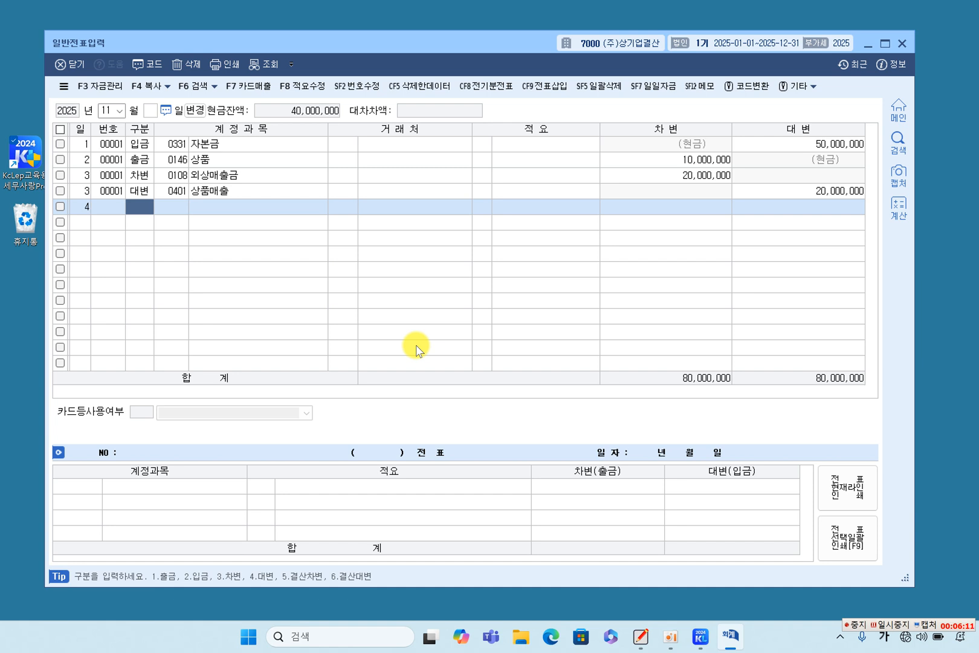
key("1")
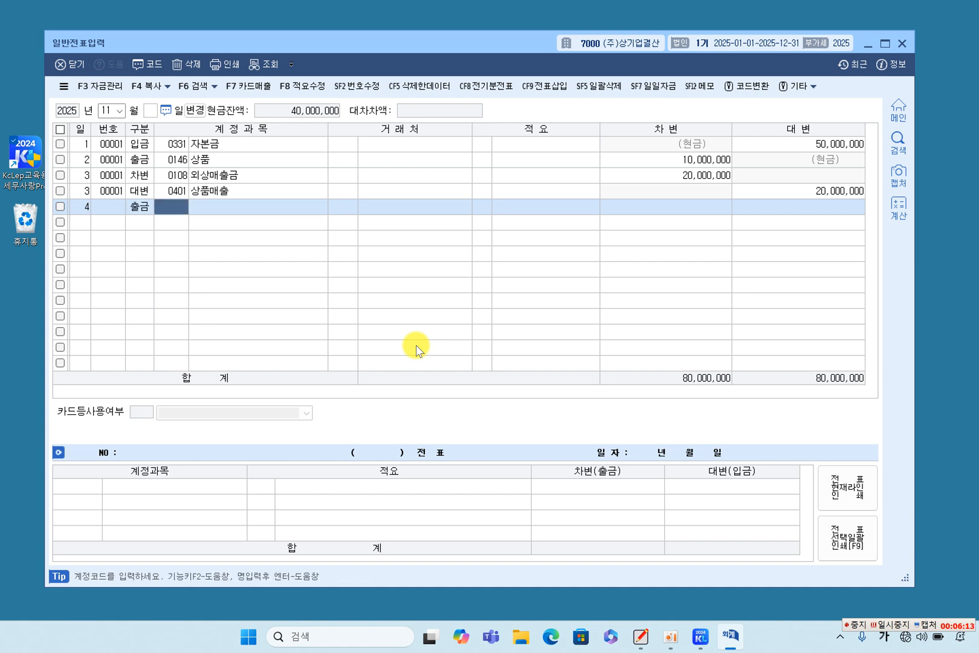
type("0801")
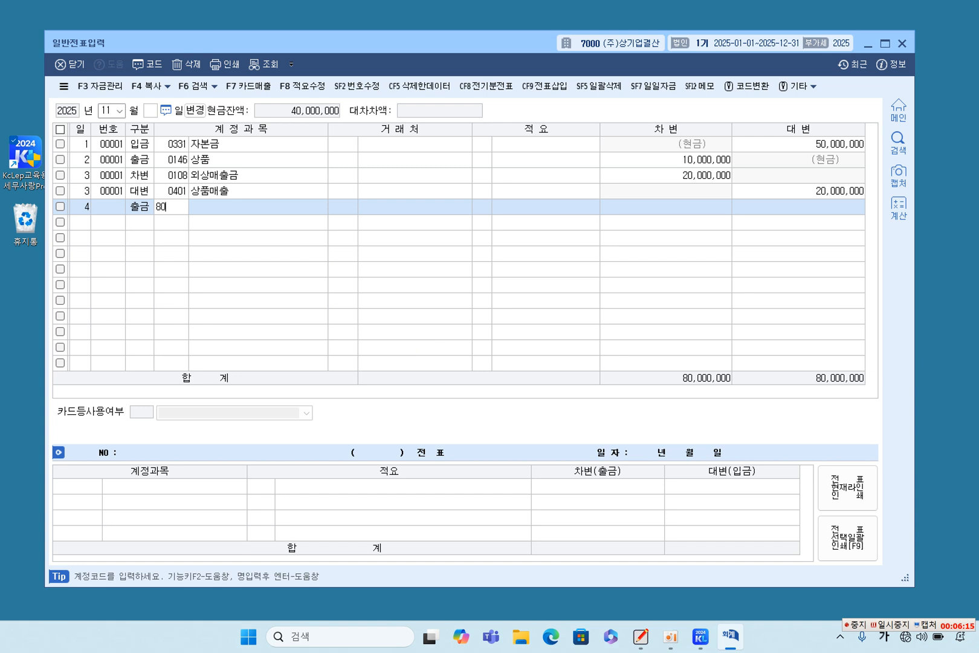
key("Return")
key("Return")
key("Return")
key("Return")
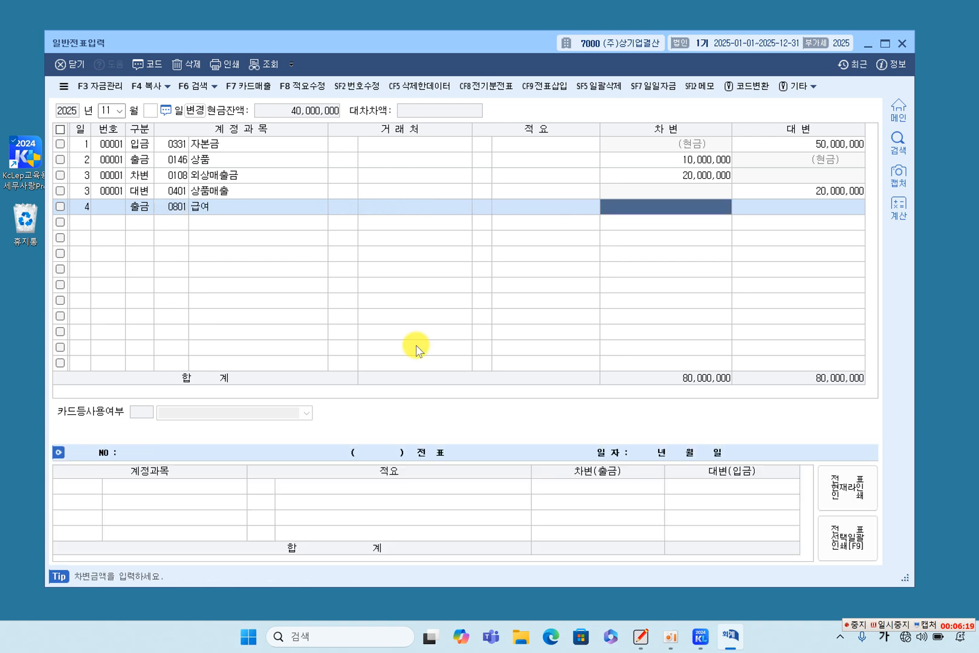
type("7,000,000")
key("Return")
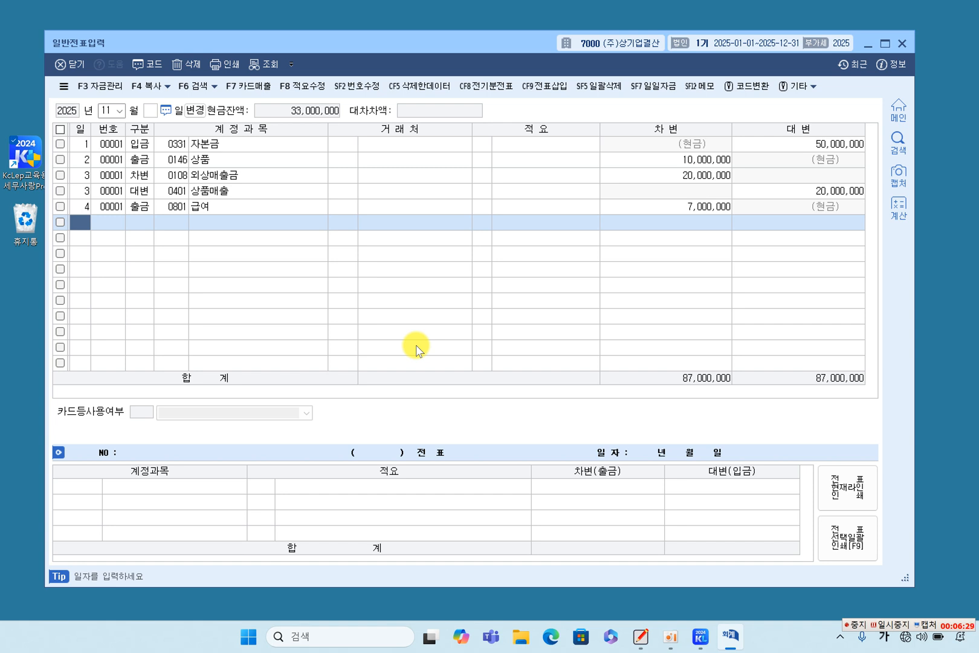
Record a day 5 차변 line for account 0212 비품 with 3,000,000, cancelling the 고정자산 간편등록 registration
type("5")
key("Return")
type("3")
key("Return")
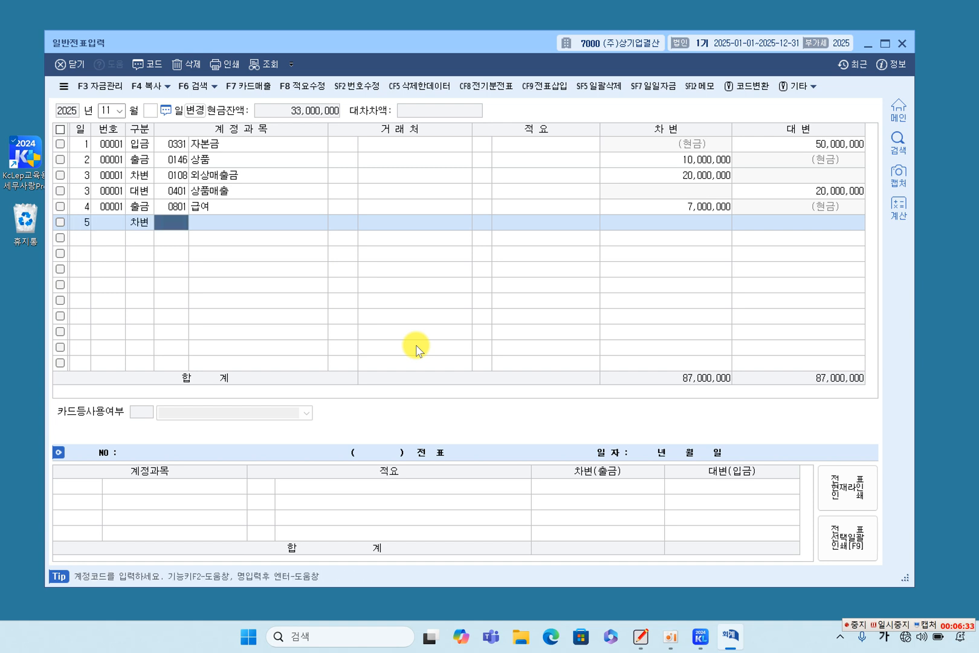
type("212")
key("Return")
key("Return")
key("Return")
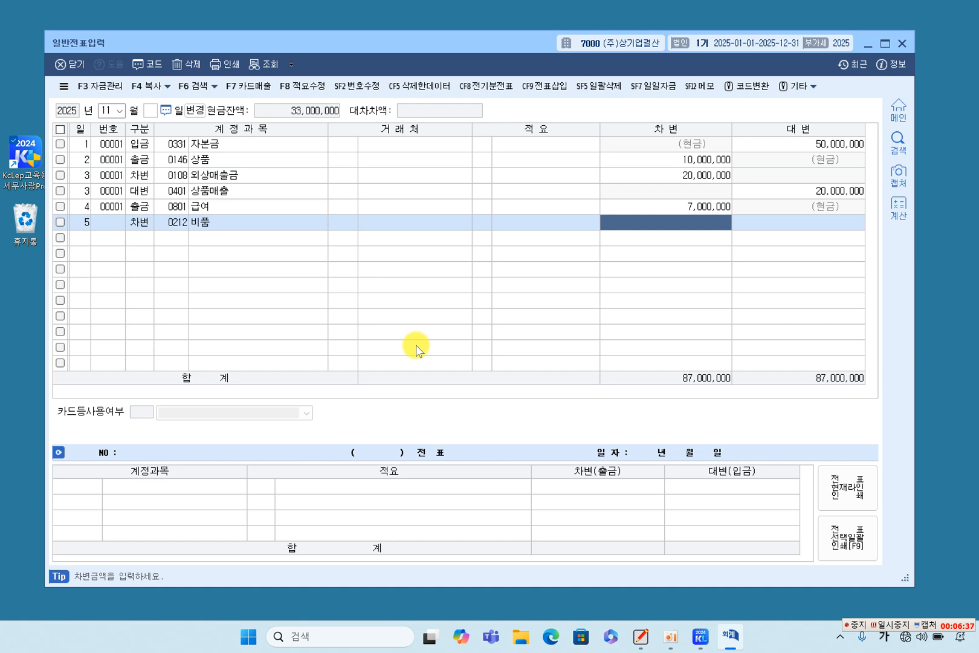
type("3000000")
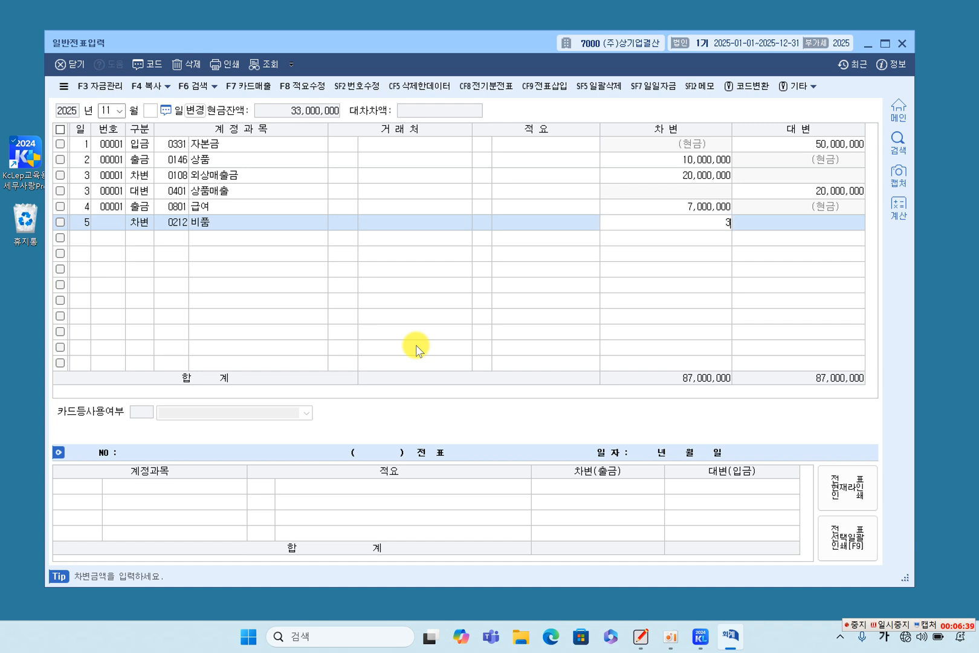
key("Return")
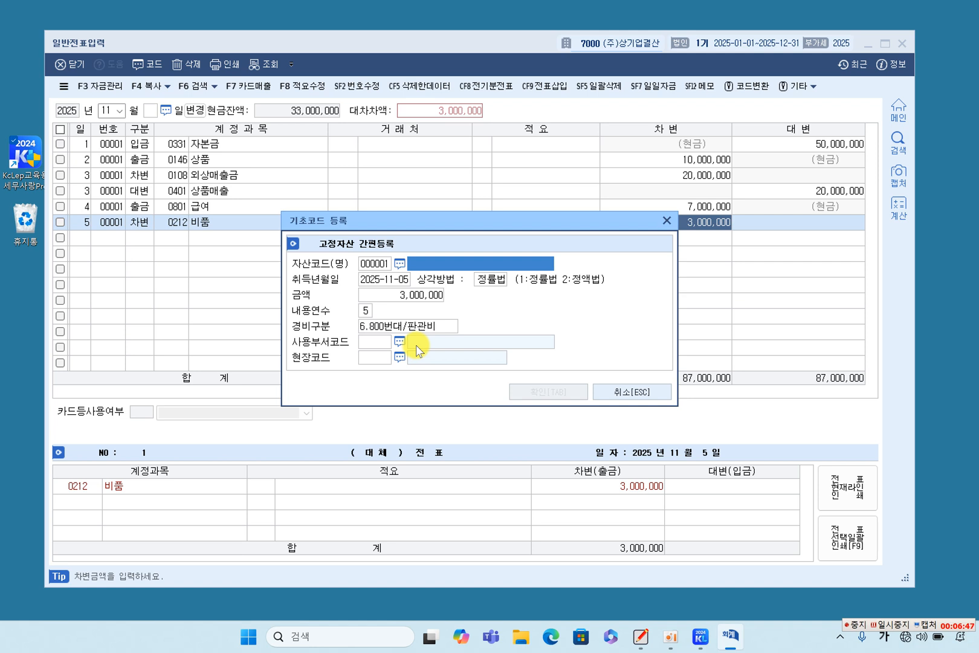
left_click(639, 393)
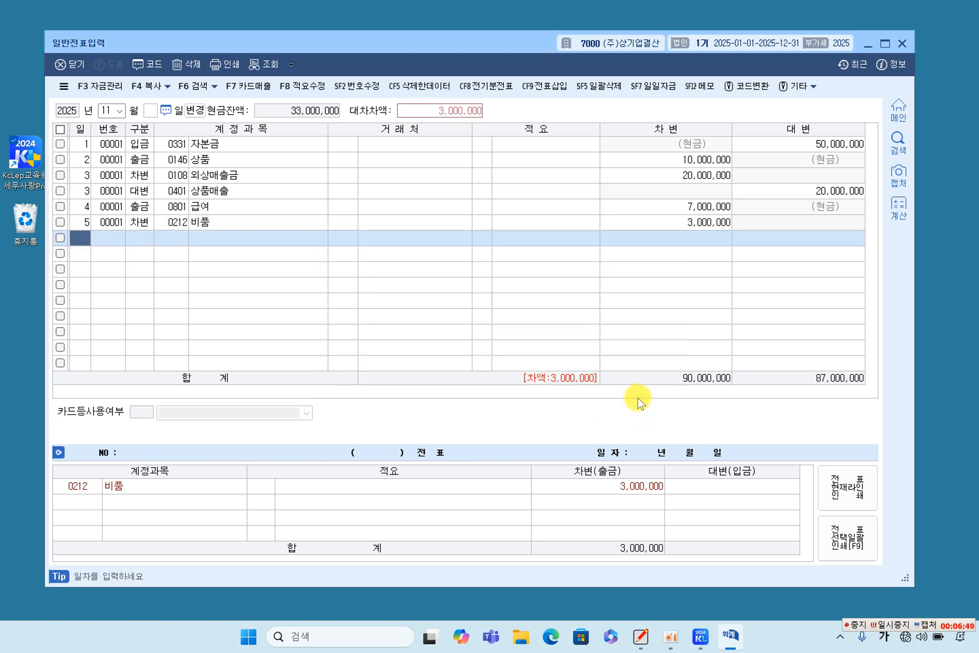
Add the matching day 5 대변 line for account 0253 미지급금, accepting 3,000,000 and leaving the 적요 blank
type("5")
key("Return")
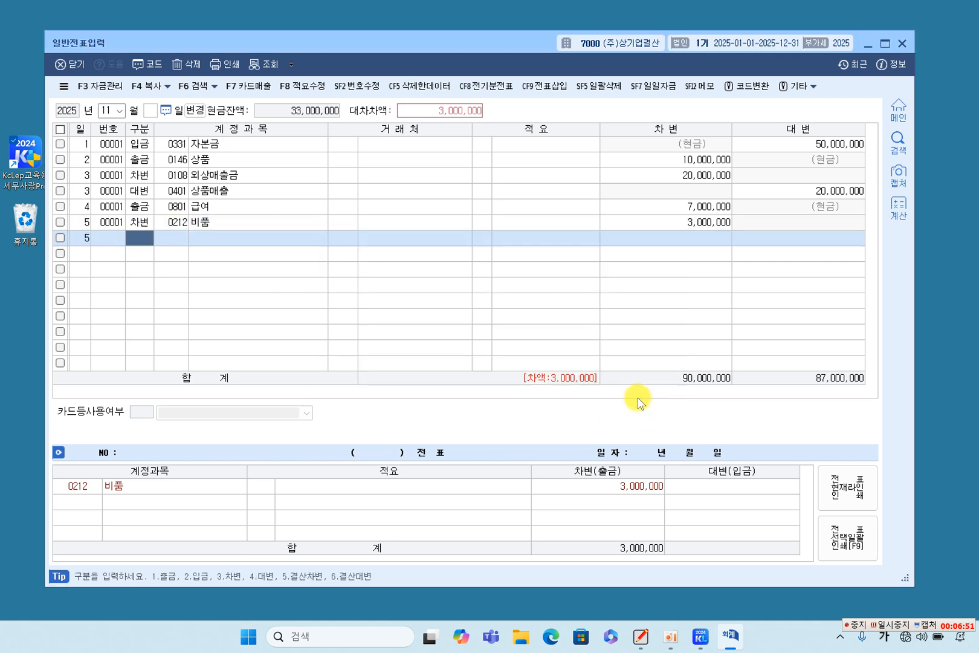
key("Return")
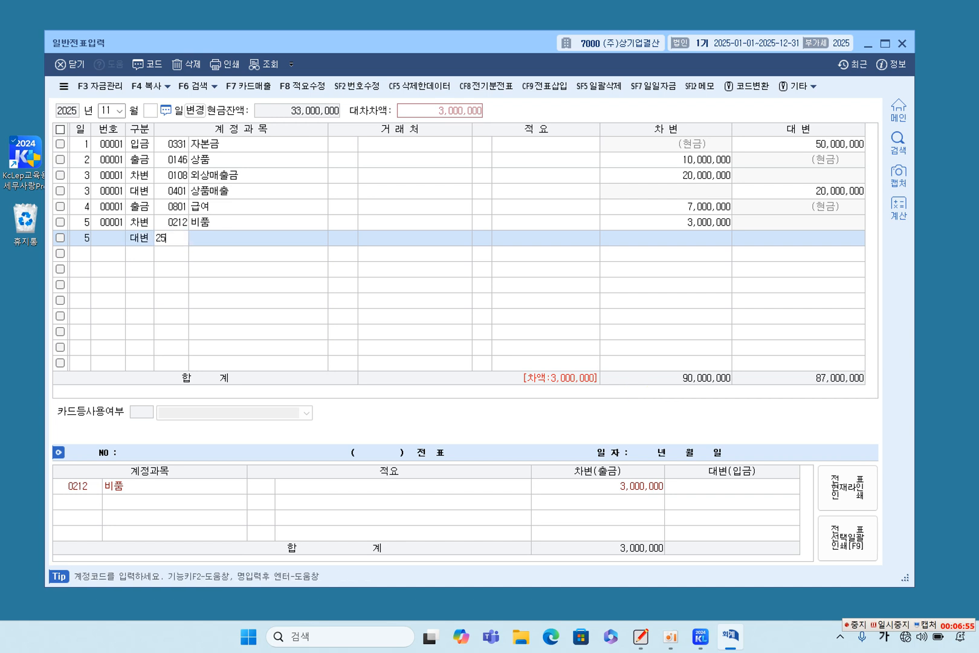
type("3")
key("Return")
key("Return")
key("Return")
key("Return")
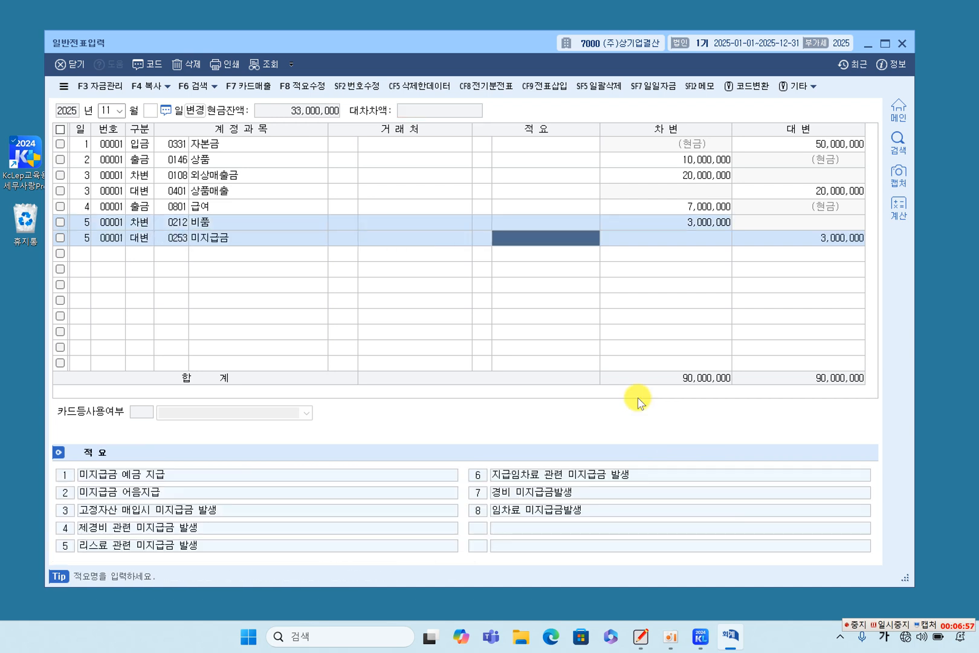
key("Return")
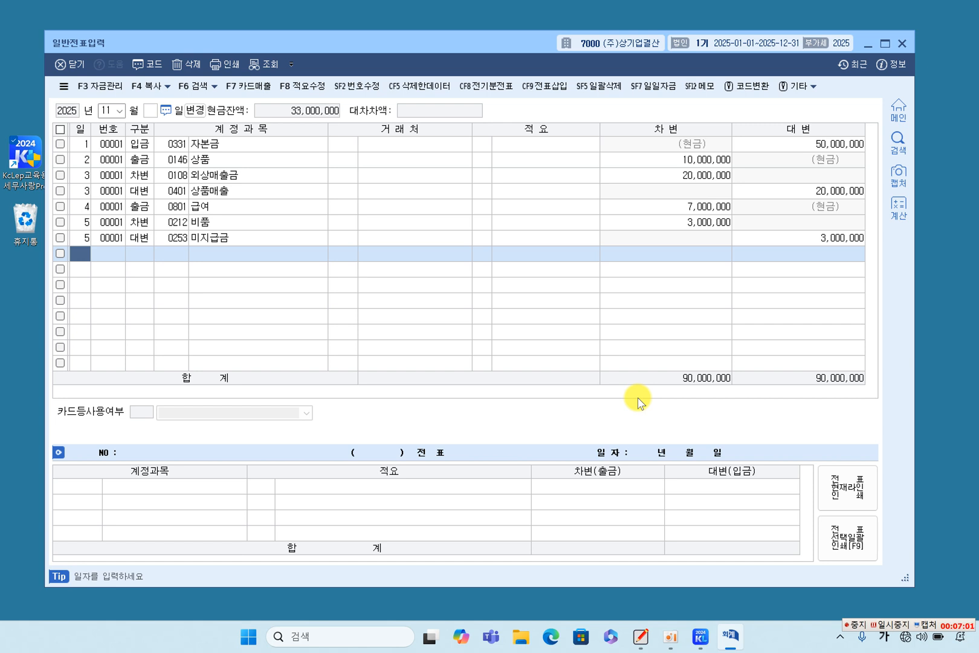
Review the entered voucher lines for days 1, 2 and 3
left_click(783, 147)
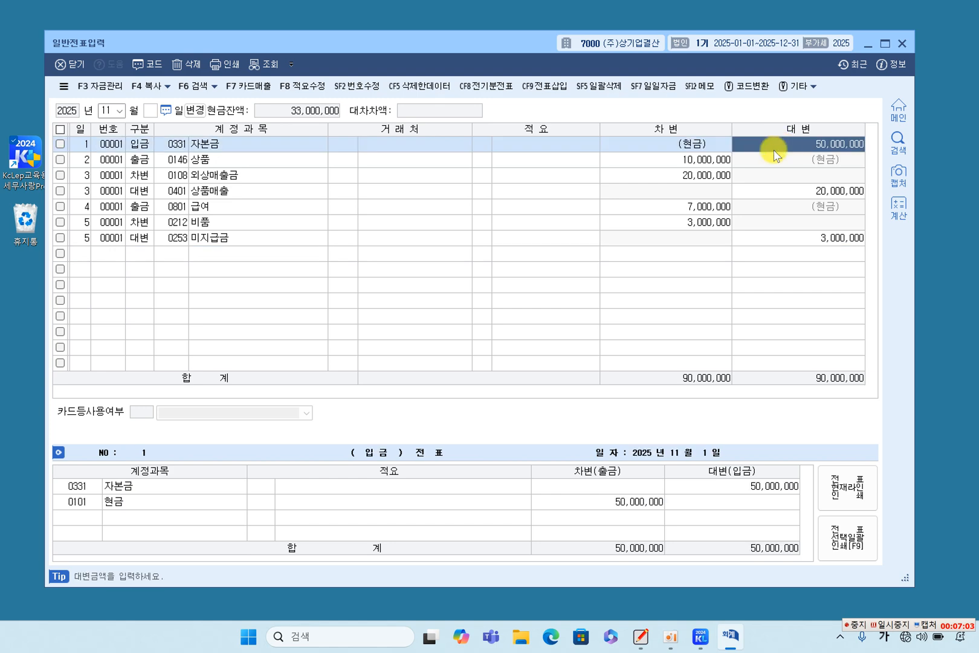
left_click(729, 159)
left_click(729, 179)
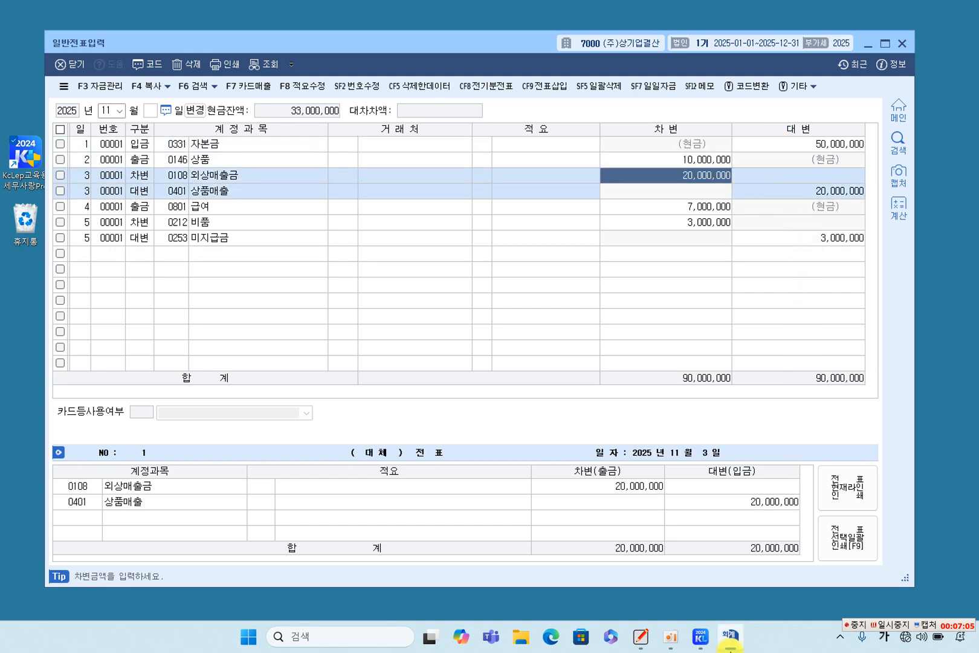
Switch to QuickNote Whiteboard and highlight the 전표입력화면 heading and the day 3 to 5 voucher entries in its table
left_click(640, 638)
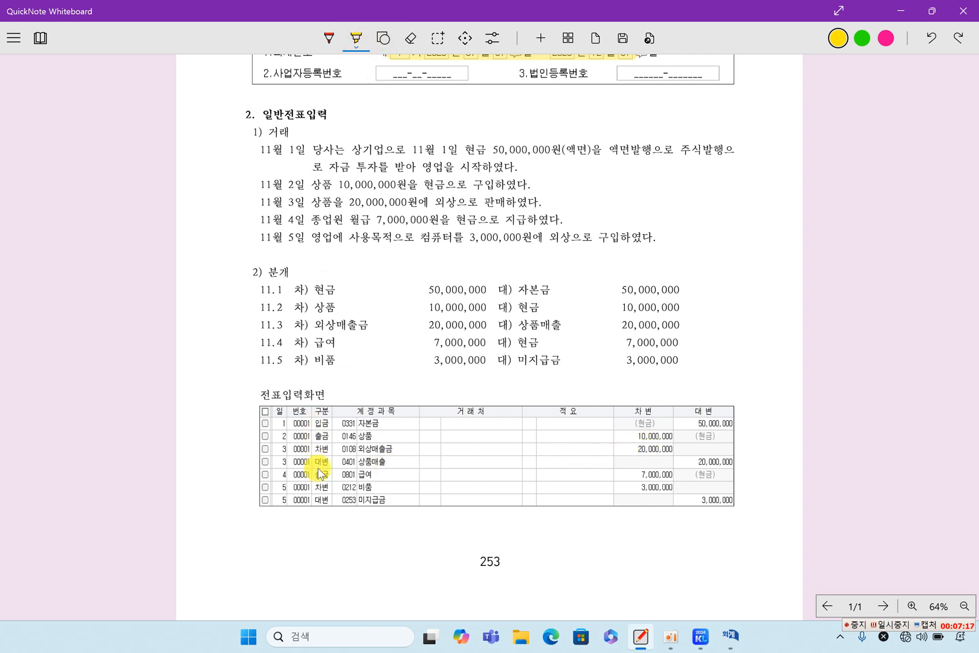
left_click_drag(301, 451, 336, 451)
left_click_drag(620, 449, 671, 448)
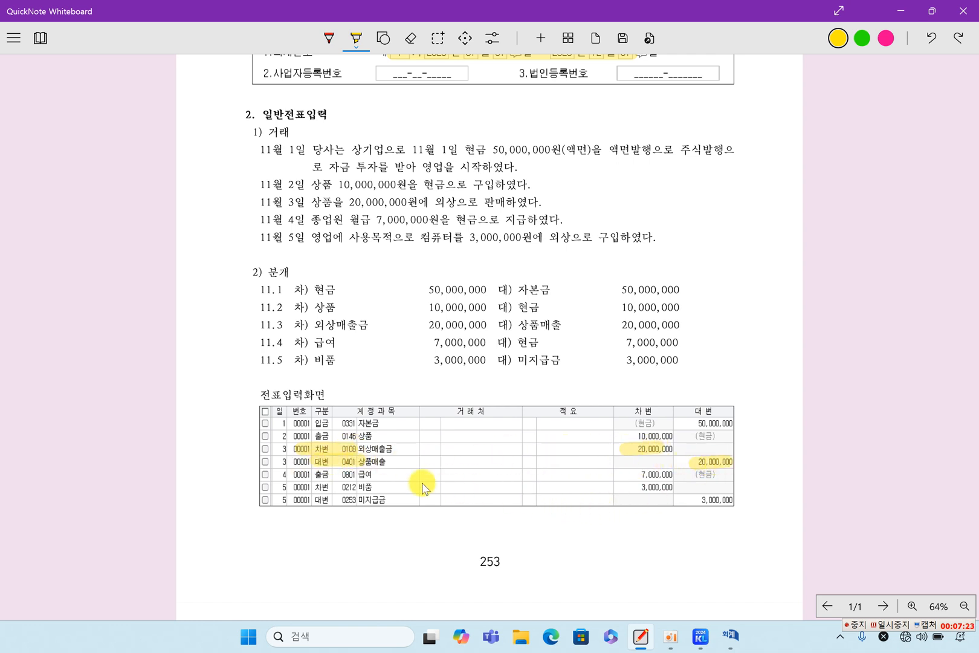
left_click_drag(313, 474, 361, 478)
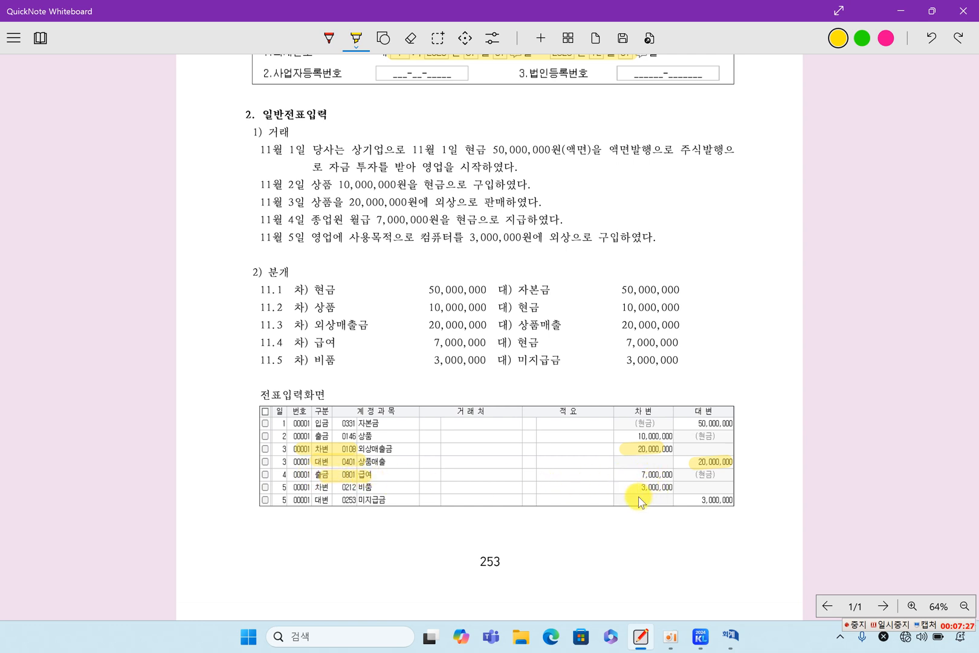
left_click_drag(349, 493, 372, 488)
left_click_drag(300, 501, 375, 503)
left_click_drag(686, 501, 735, 501)
mouse_move(253, 394)
left_mouse_down()
mouse_move(336, 394)
mouse_move(249, 496)
left_mouse_up()
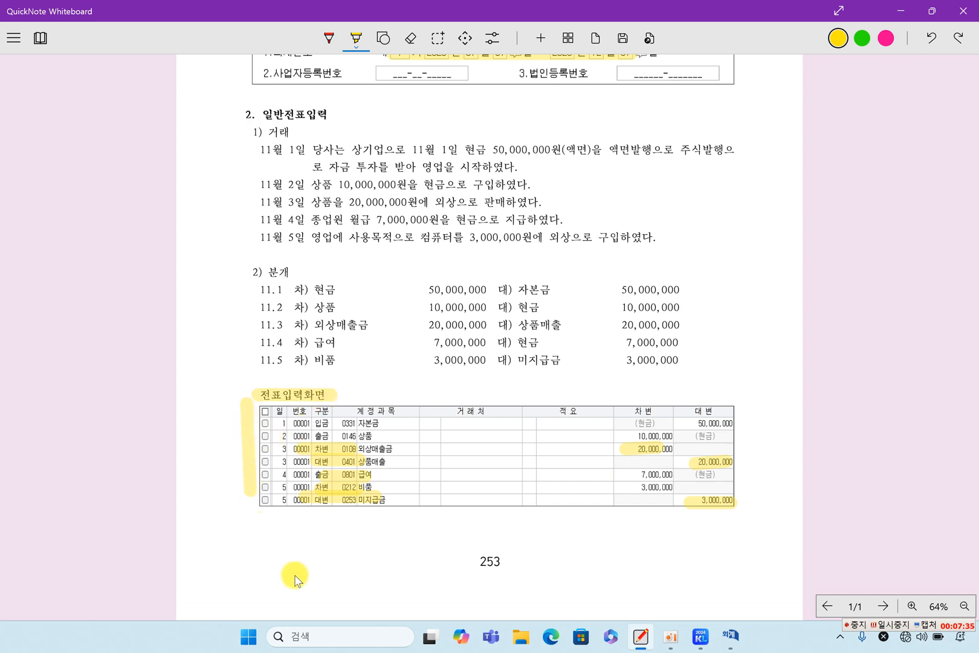
Highlight the term 총계정원장 below the T-accounts in section 3. 전기 of the document
scroll(471, 490, "down", 3)
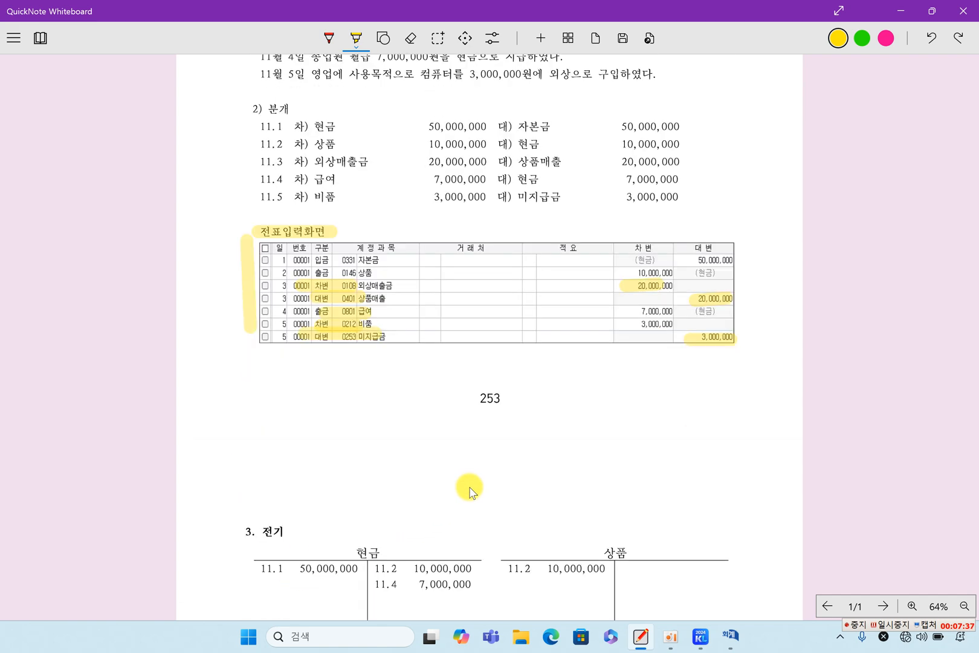
scroll(470, 491, "down", 4)
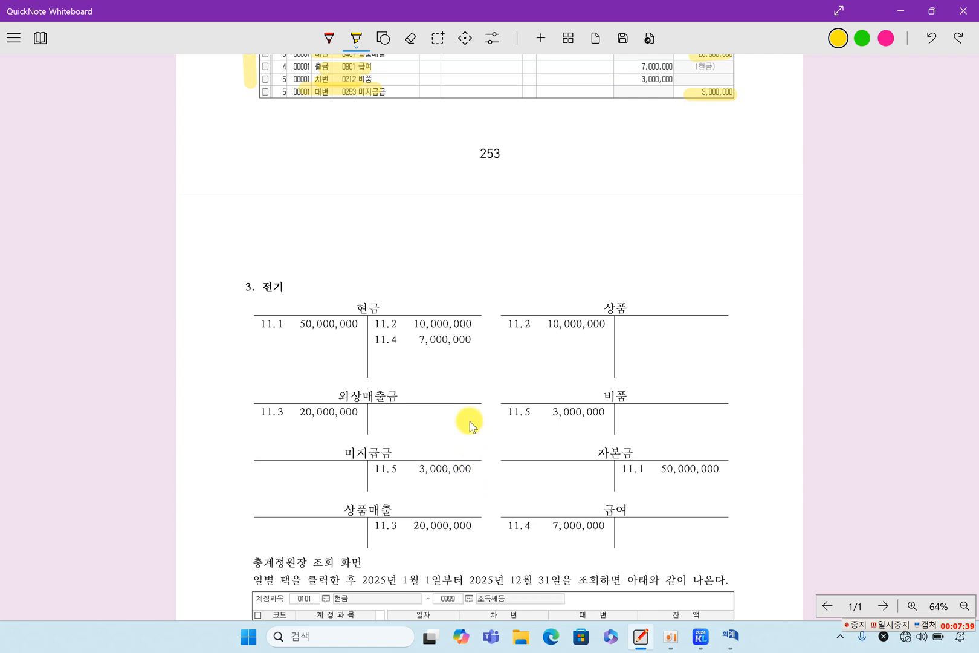
scroll(469, 424, "down", 3)
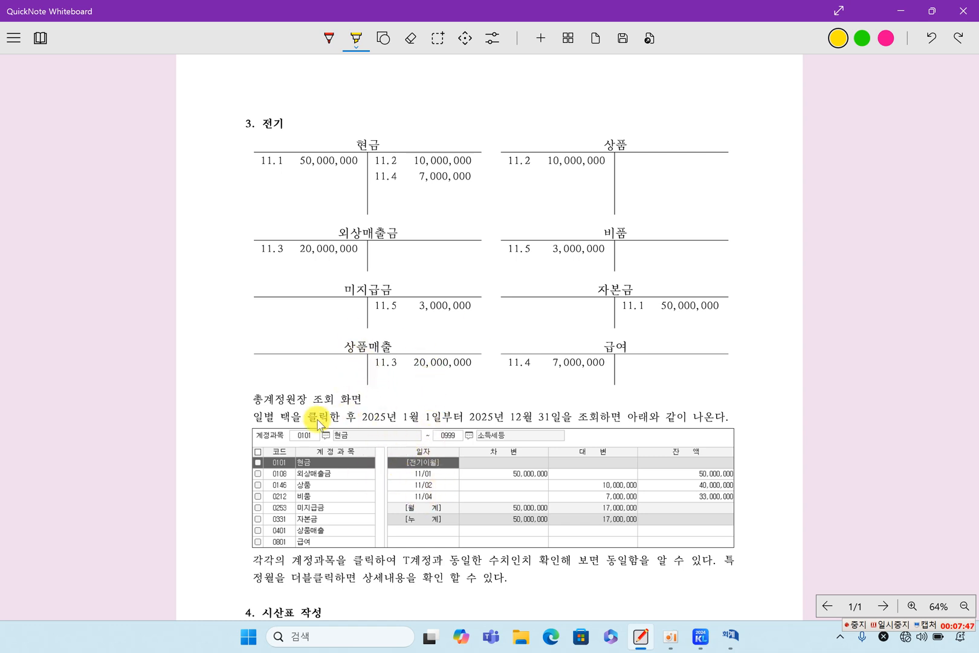
left_click_drag(254, 399, 305, 403)
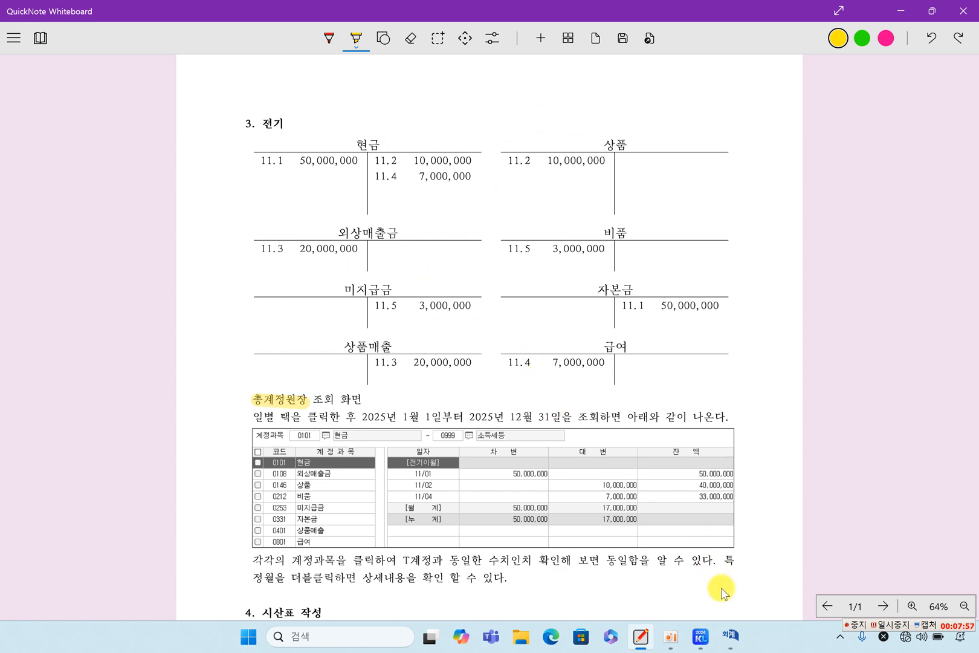
Switch to KcLep and query the monthly 총계정원장 for 2025-01-01 to 2025-12-31, accounts 0101 to 0999, checking 외상매출금 and 상품
left_click(729, 637)
left_click(701, 638)
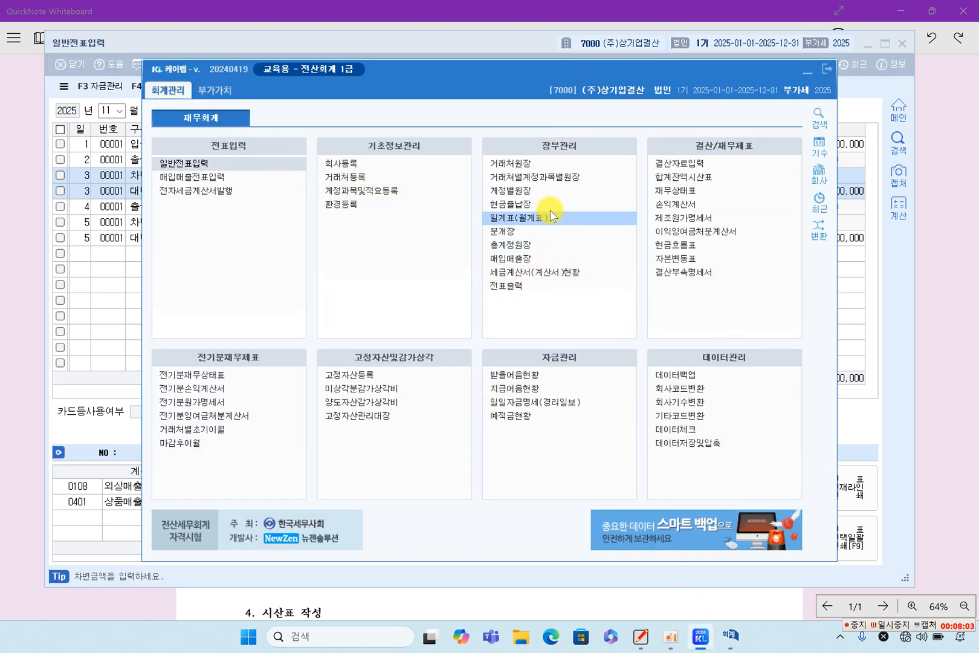
left_click(528, 248)
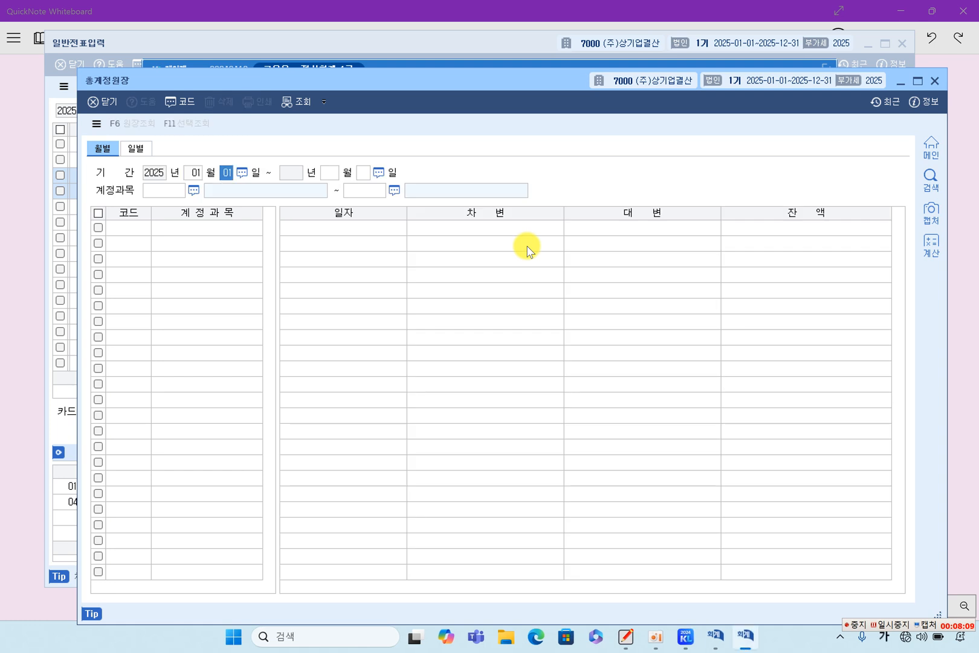
key("Return")
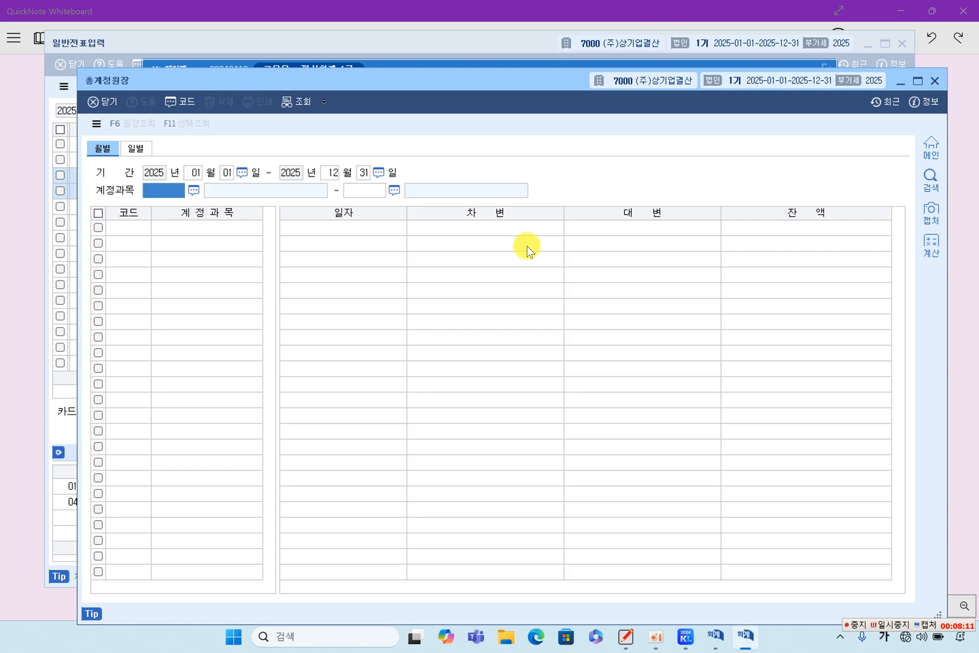
type("0101")
key("Return")
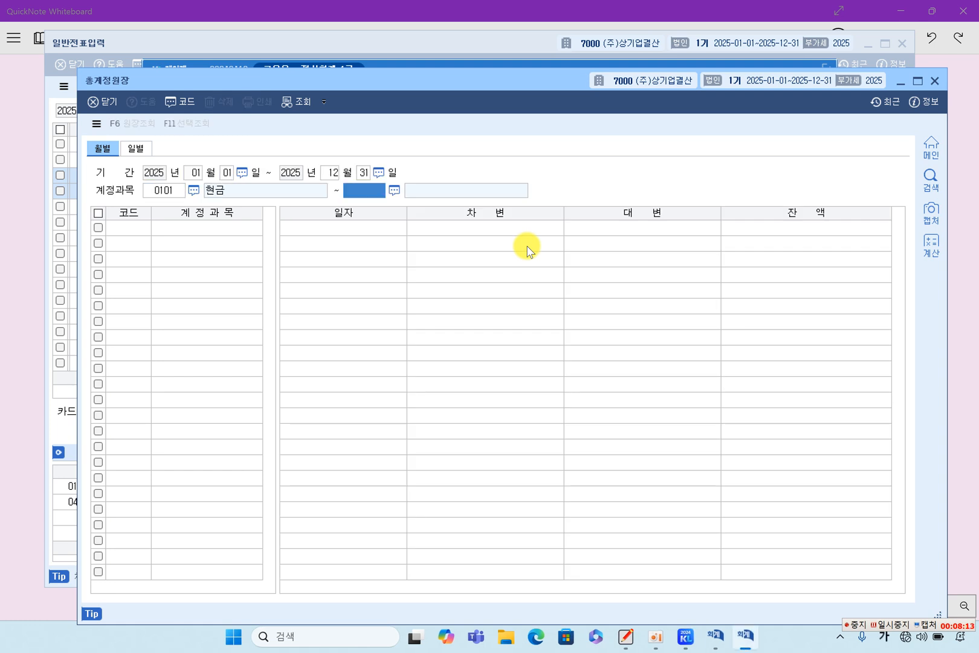
key("Return")
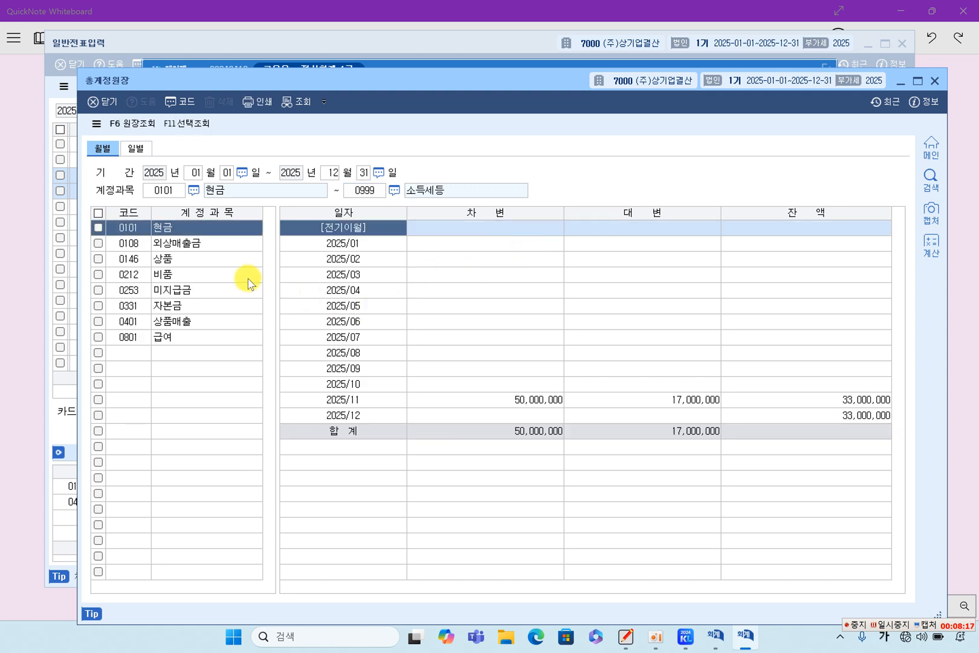
left_click(193, 244)
left_click(189, 259)
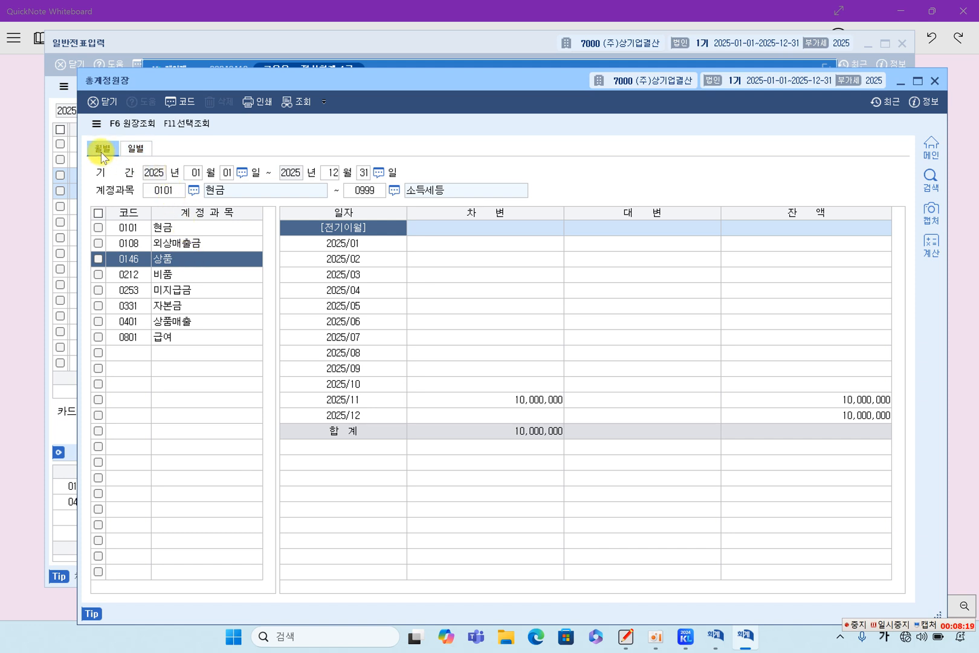
Query the 총계정원장 by day (일별) for 2025-01-01 to 2025-12-31, accounts 0101 현금 to 0999 소득세등
left_click(135, 148)
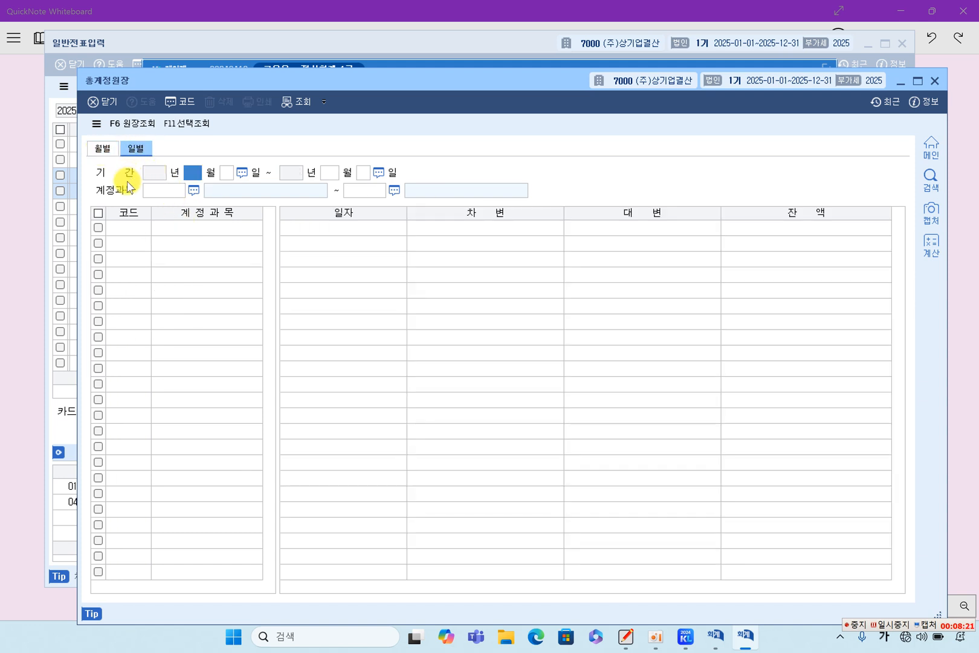
key("Return")
key("Return")
key("Return")
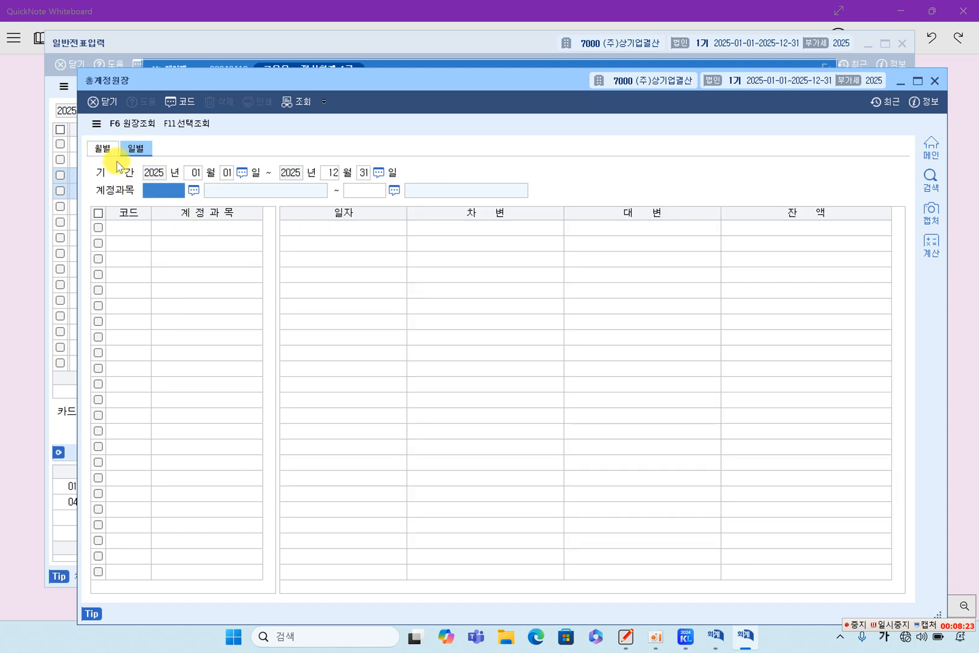
key("Return")
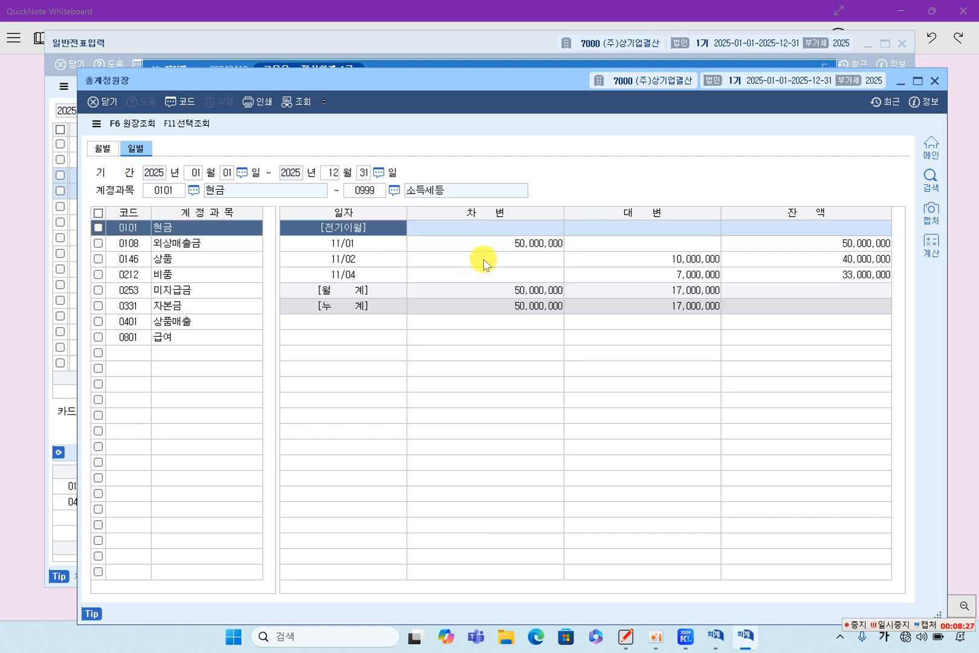
Examine the debit, credit and balance amounts of the 현금 account for 11/01, 11/02 and 11/04
left_click(537, 243)
left_click(653, 263)
left_click(653, 273)
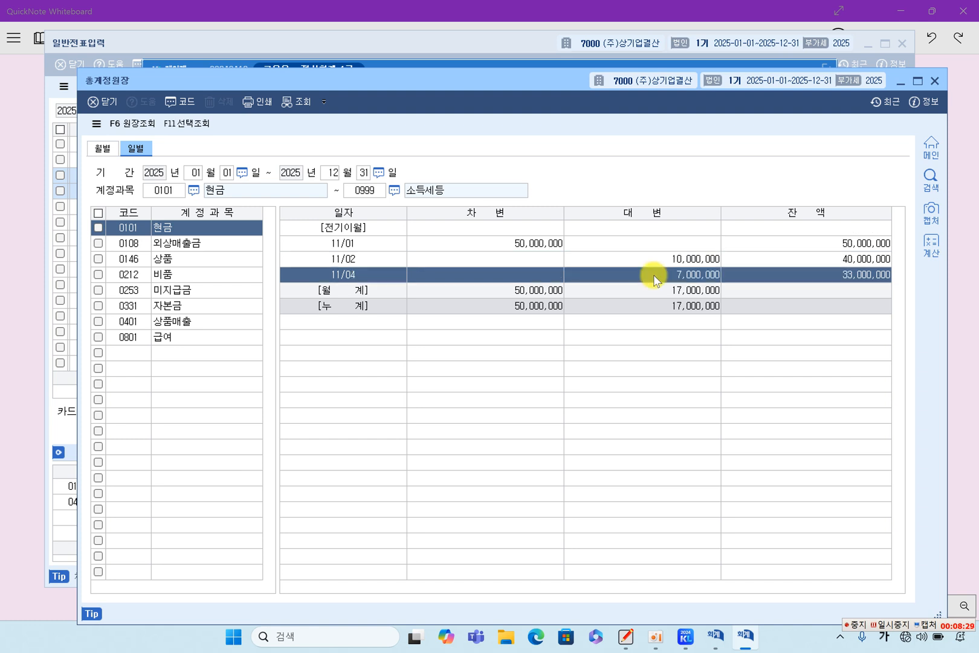
left_click(839, 260)
left_click(841, 276)
left_click(540, 244)
Switch to QuickNote Whiteboard and highlight 50,000,000, 10,000,000 and 7,000,000 in the 현금 T-account
left_click(432, 10)
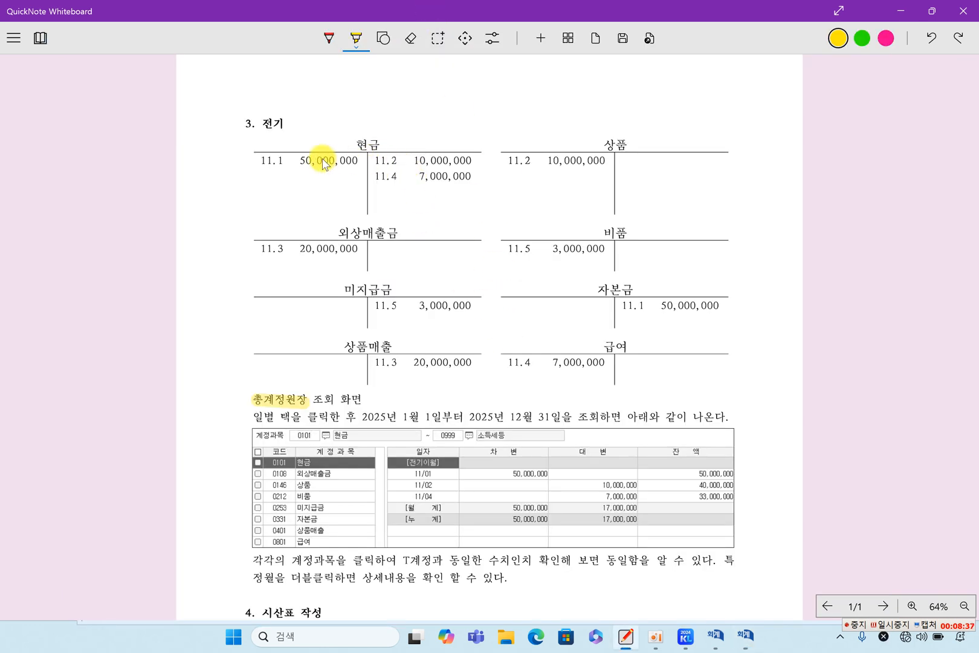
left_click_drag(300, 161, 476, 162)
left_click_drag(411, 176, 483, 178)
Switch back to the KcLep 총계정원장 and compare the 현금 credits on 11/02 and 11/04 with the T-account
left_click(754, 644)
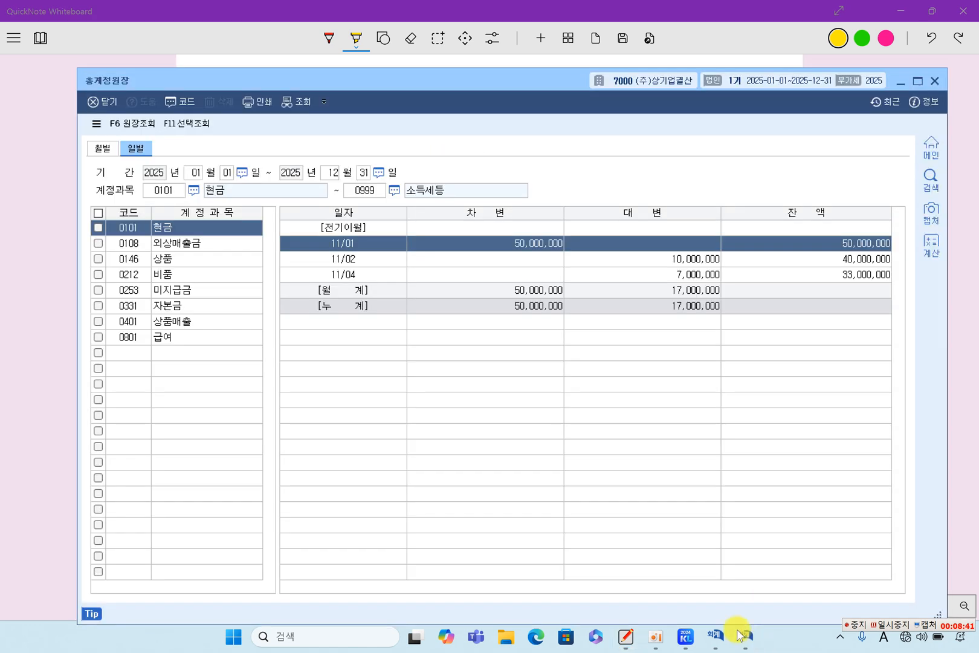
left_click(648, 260)
left_click(660, 276)
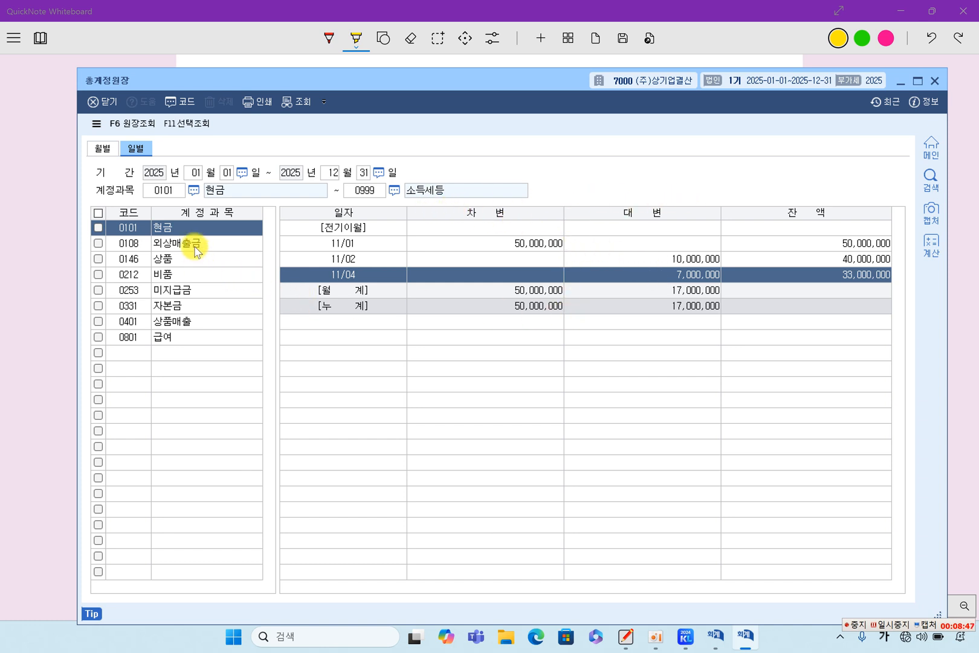
Check the daily ledger of 0108 외상매출금 and highlight the 11.3 entry of 20,000,000 in its QuickNote Whiteboard T-account
left_click(257, 243)
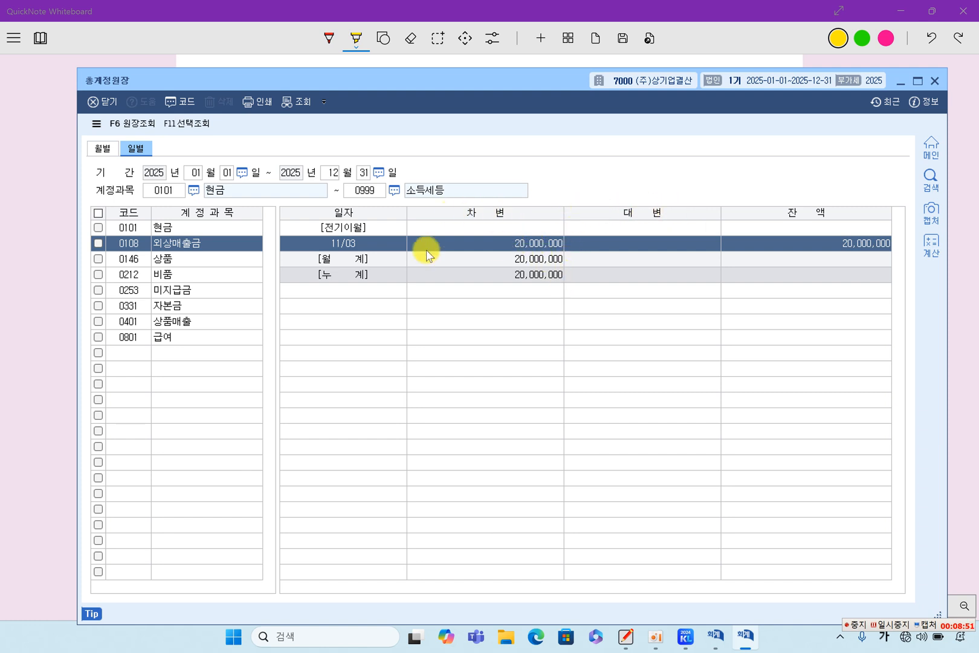
left_click(38, 276)
left_click_drag(264, 248, 346, 254)
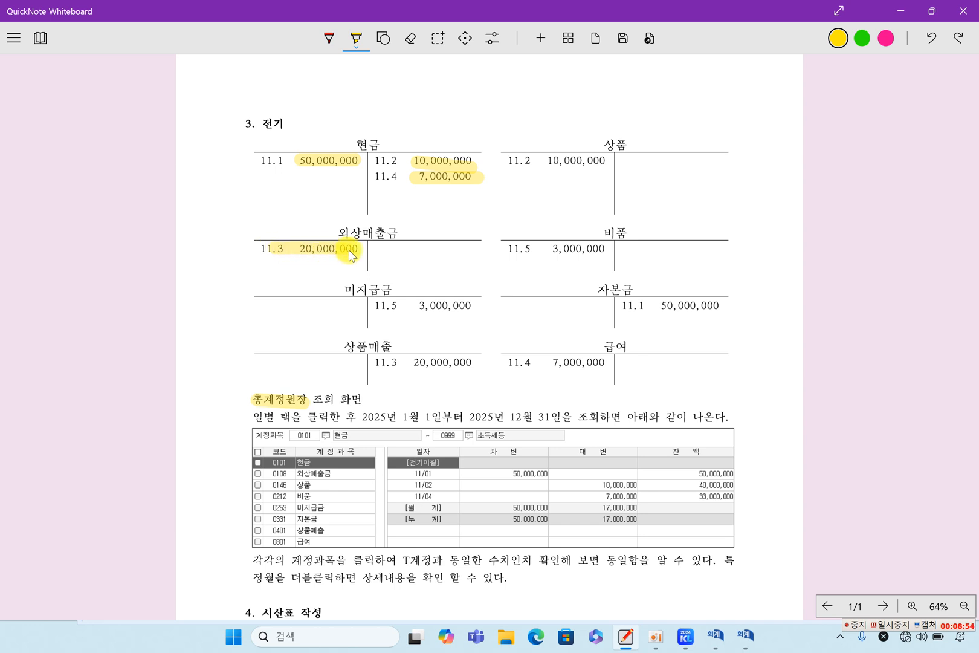
Switch back to the KcLep 총계정원장 and display the daily ledger of account 0146 상품
left_click(746, 635)
left_click(115, 259)
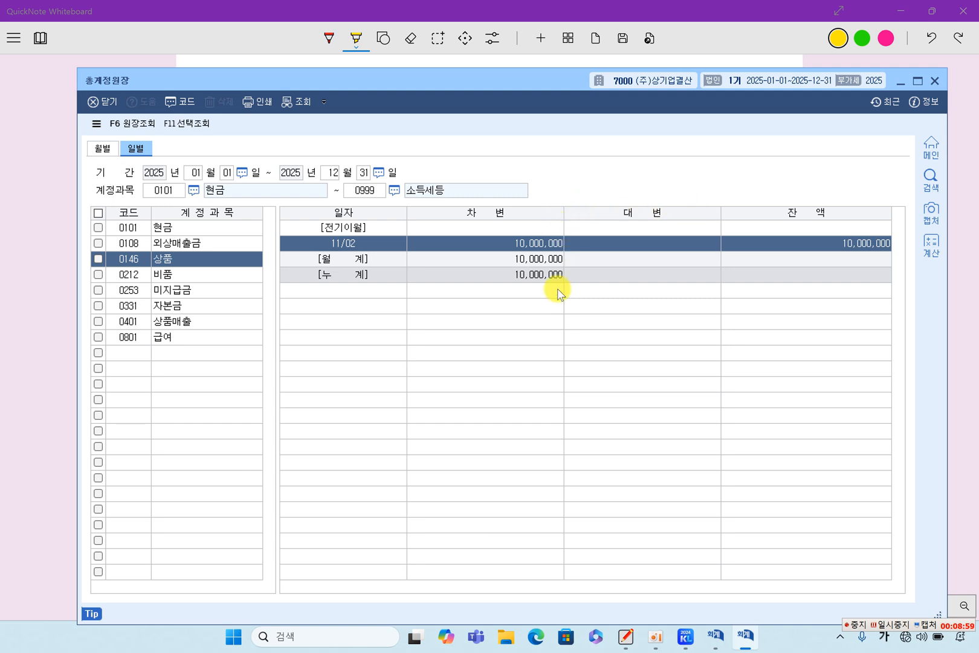
Highlight 11.2 10,000,000 in QuickNote Whiteboard's 상품 T-account, then check KcLep's 0212 비품 daily ledger and highlight 11.5 3,000,000 in the 비품 T-account
left_click(40, 249)
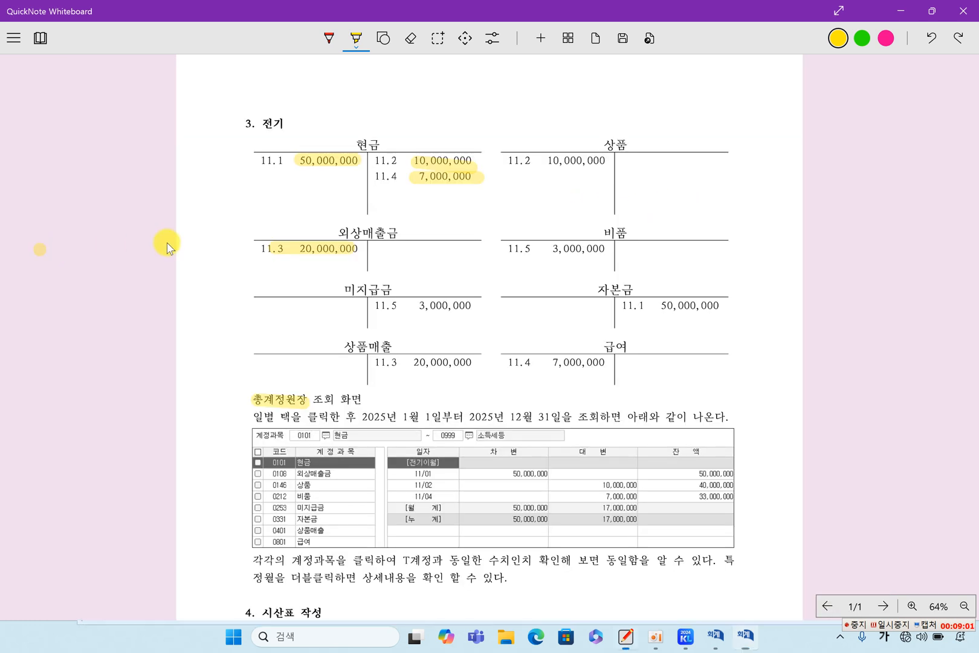
left_click_drag(531, 165, 605, 163)
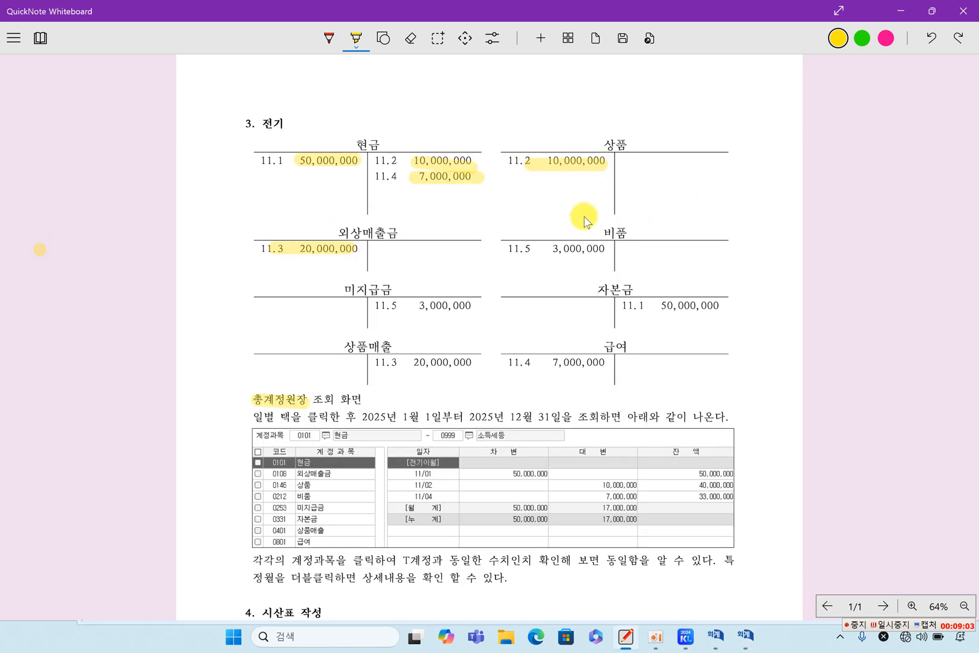
left_click(746, 635)
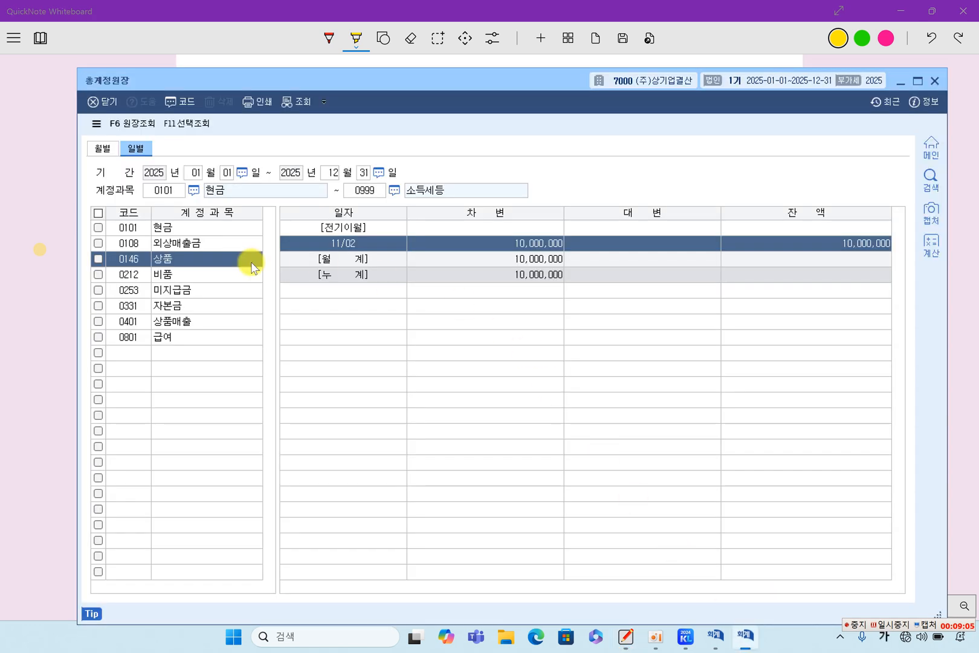
left_click(128, 274)
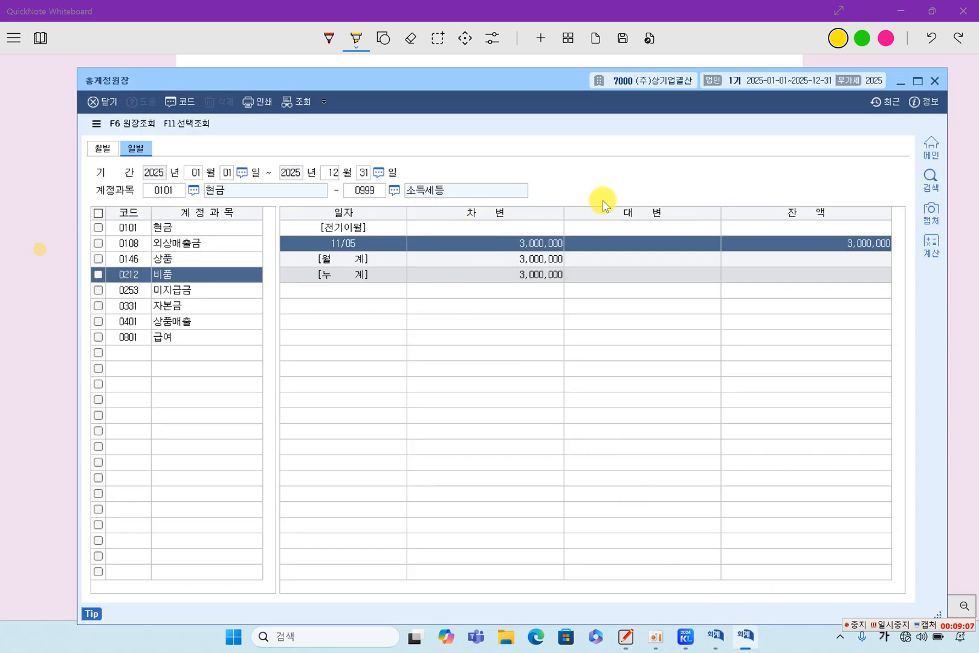
left_click(51, 281)
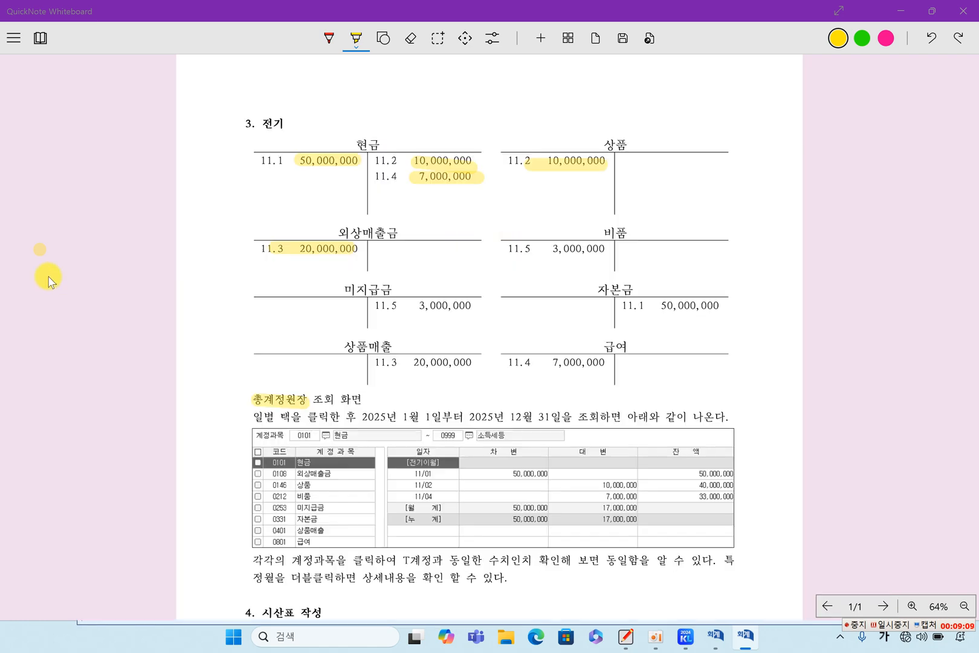
left_click_drag(507, 249, 611, 256)
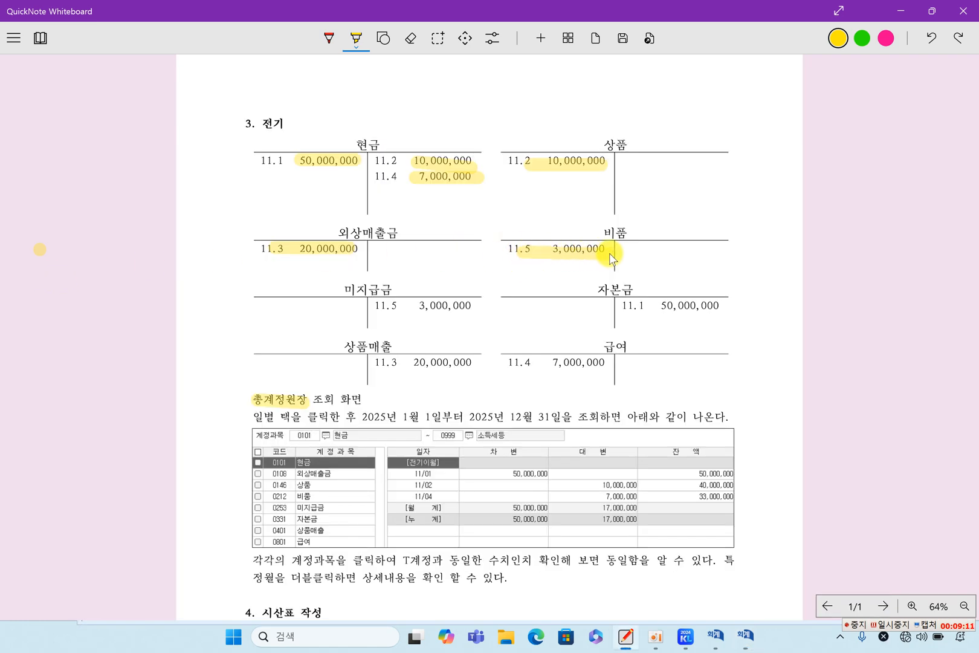
Check the KcLep daily ledger of 0253 미지급금 and highlight the 11.5 entry of 3,000,000 in its QuickNote Whiteboard T-account
left_click(746, 636)
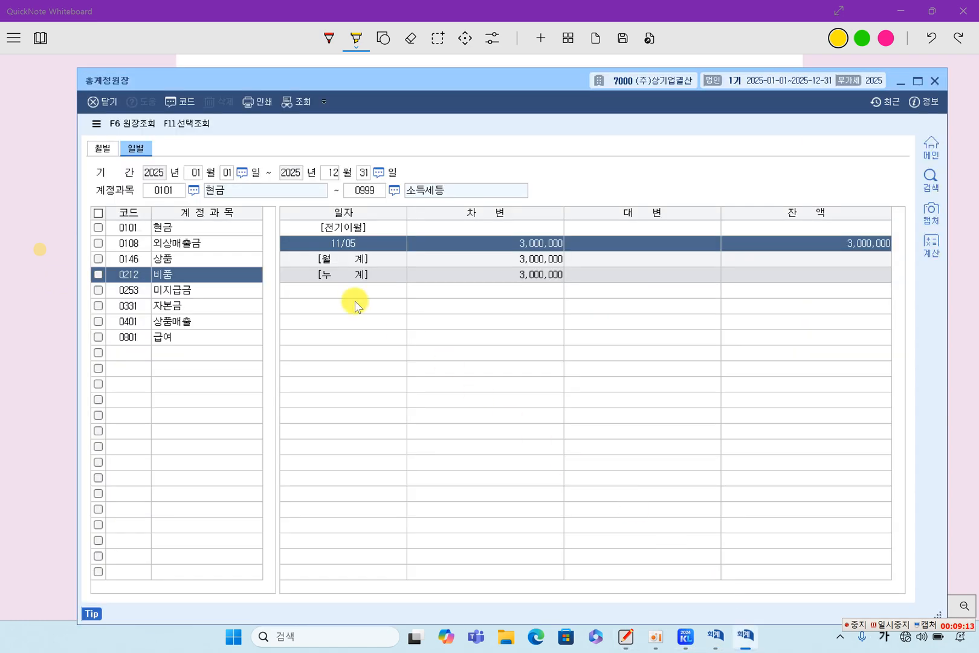
left_click(181, 291)
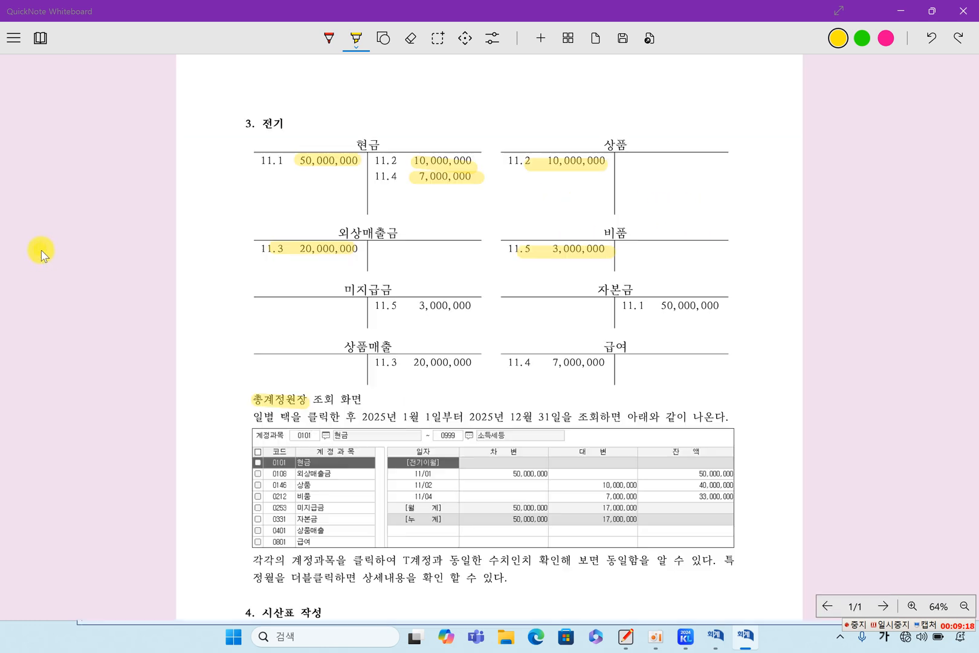
key("alt+Tab")
left_click_drag(376, 307, 476, 307)
Check the KcLep daily ledger of 0331 자본금 and highlight the 11.1 entry of 50,000,000 in its QuickNote Whiteboard T-account
left_click(745, 636)
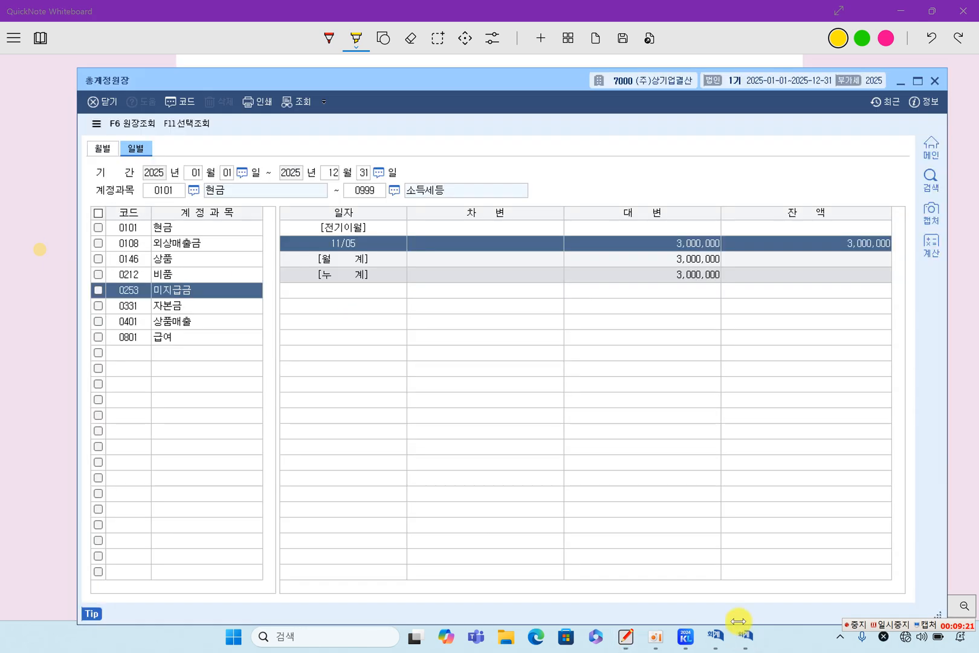
left_click(196, 307)
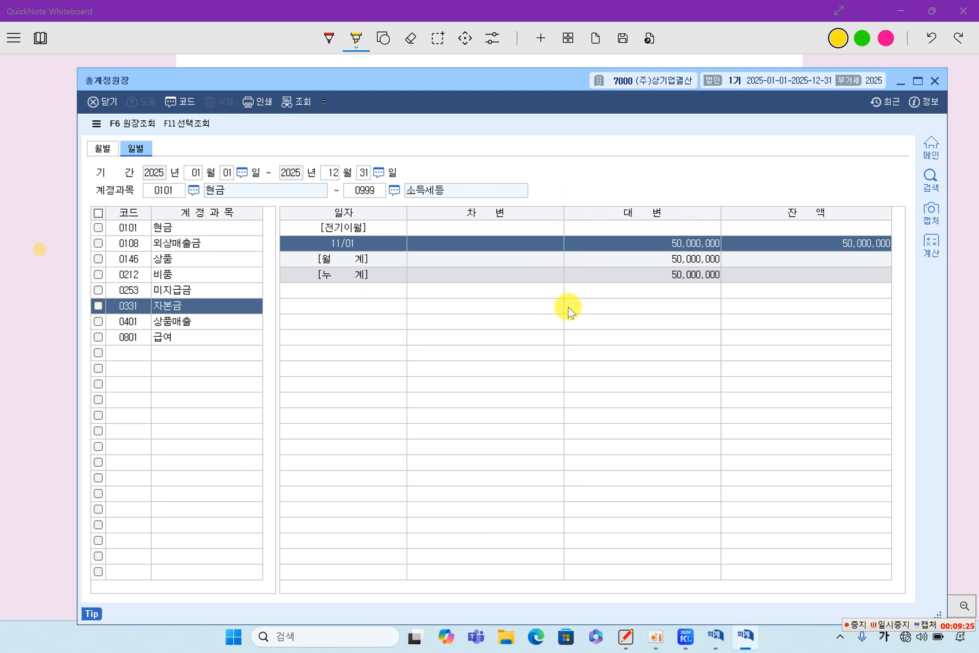
left_click(52, 284)
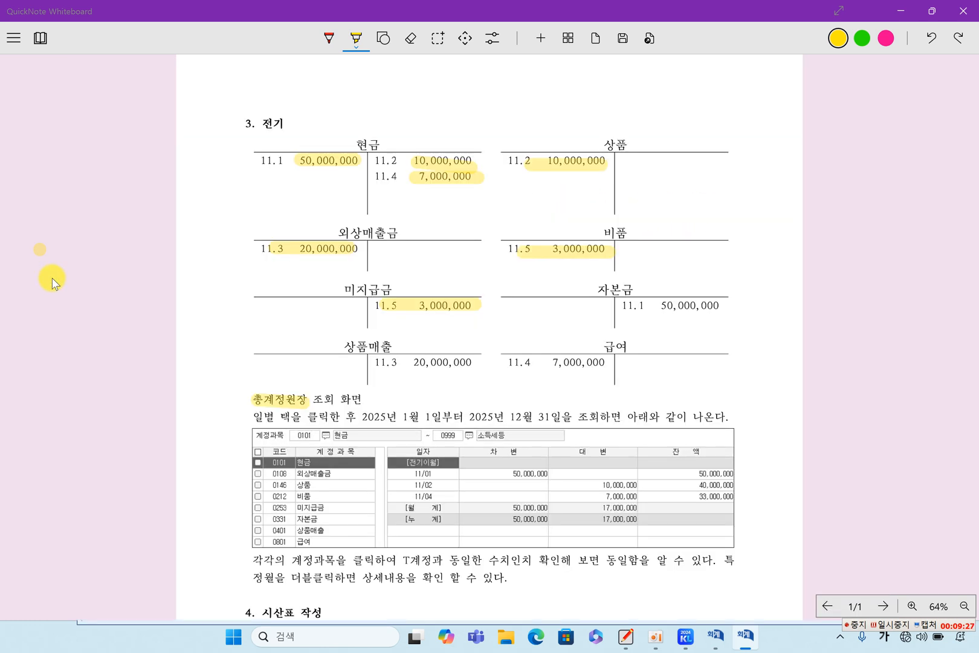
left_click_drag(605, 309, 701, 315)
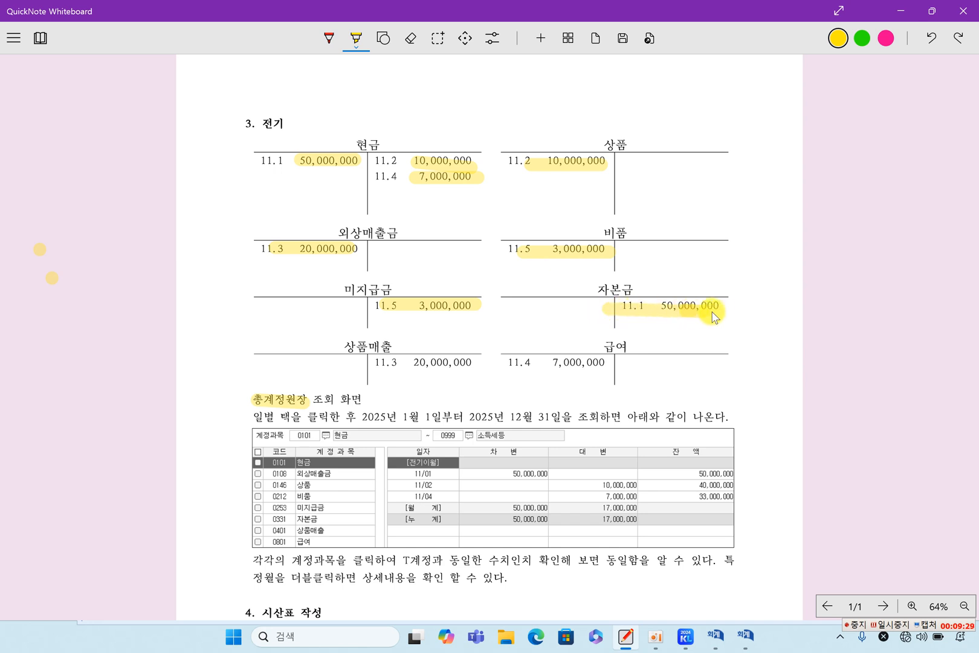
Check the KcLep daily ledger of 0401 상품매출 and highlight the 11.3 entry of 20,000,000 in its QuickNote Whiteboard T-account
left_click(746, 636)
left_click(190, 322)
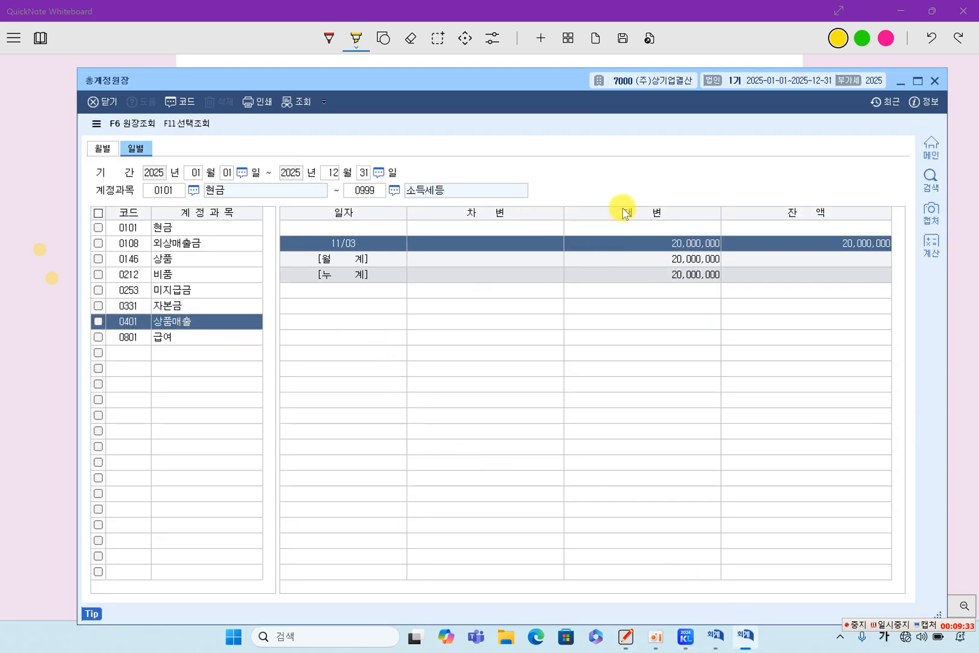
left_click(67, 339)
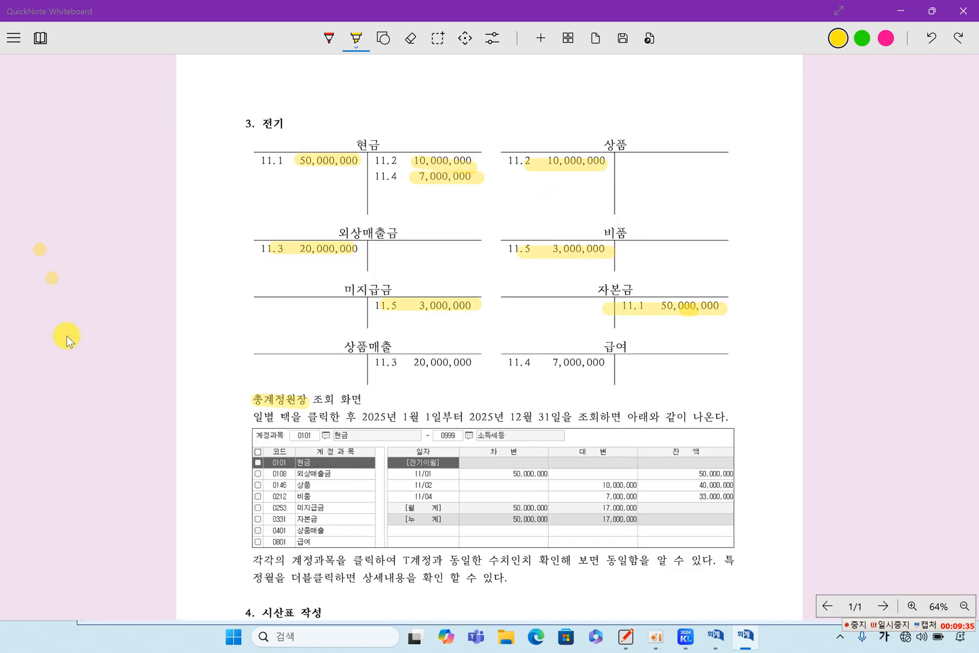
left_click_drag(381, 366, 471, 369)
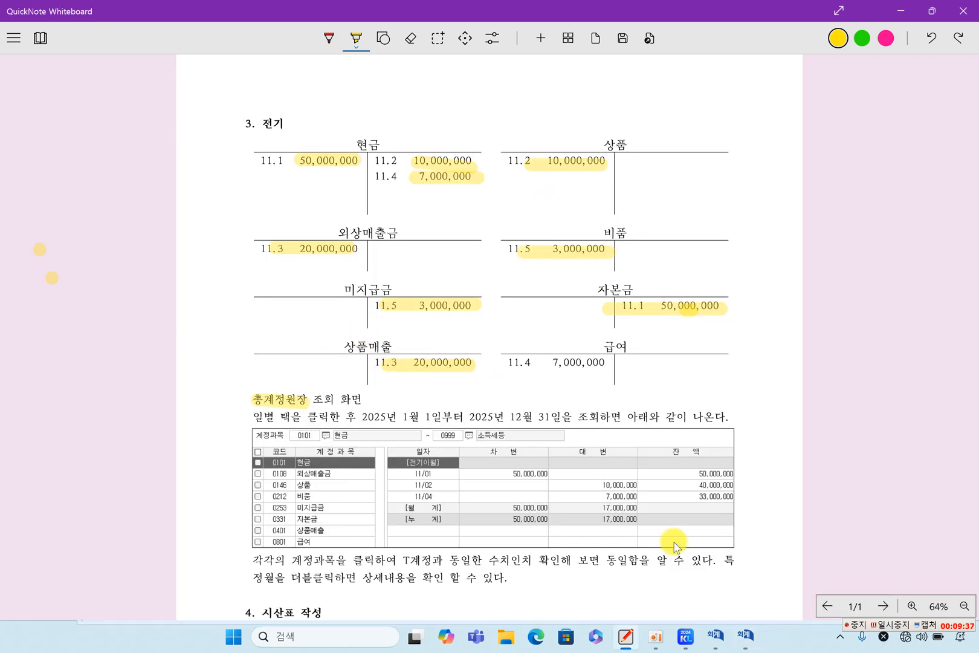
Check the KcLep daily ledger of 0801 급여 and highlight the 11.4 entry of 7,000,000 in its QuickNote Whiteboard T-account
left_click(748, 634)
left_click(193, 337)
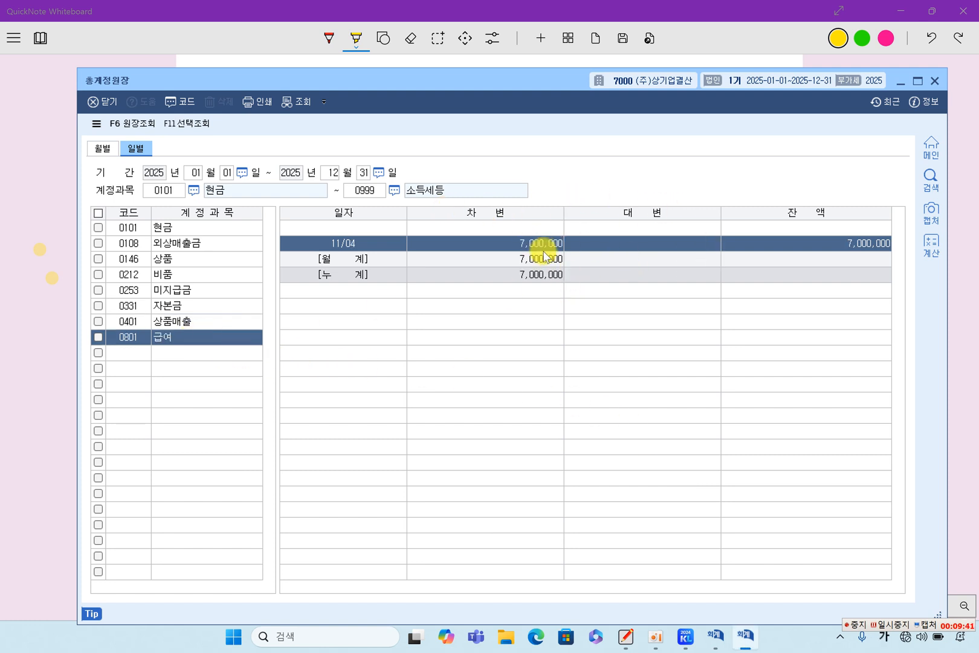
left_click(40, 366)
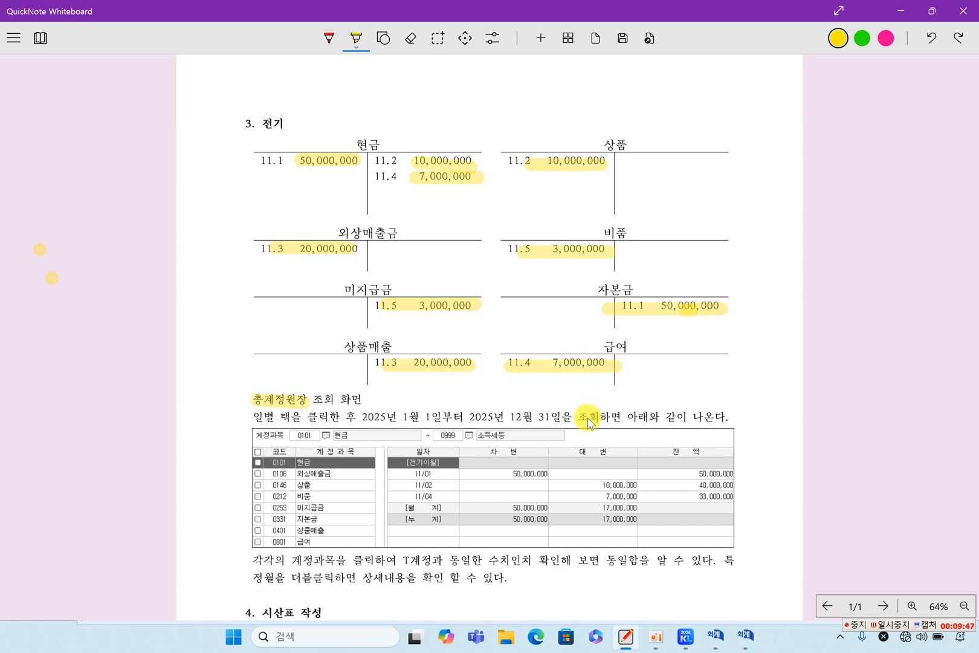
Highlight the period 2025년 1월 1일부터 2025년 12월 31일, the ledger image's account names and key phrases in the two explanatory lines below it
scroll(589, 422, "down", 3)
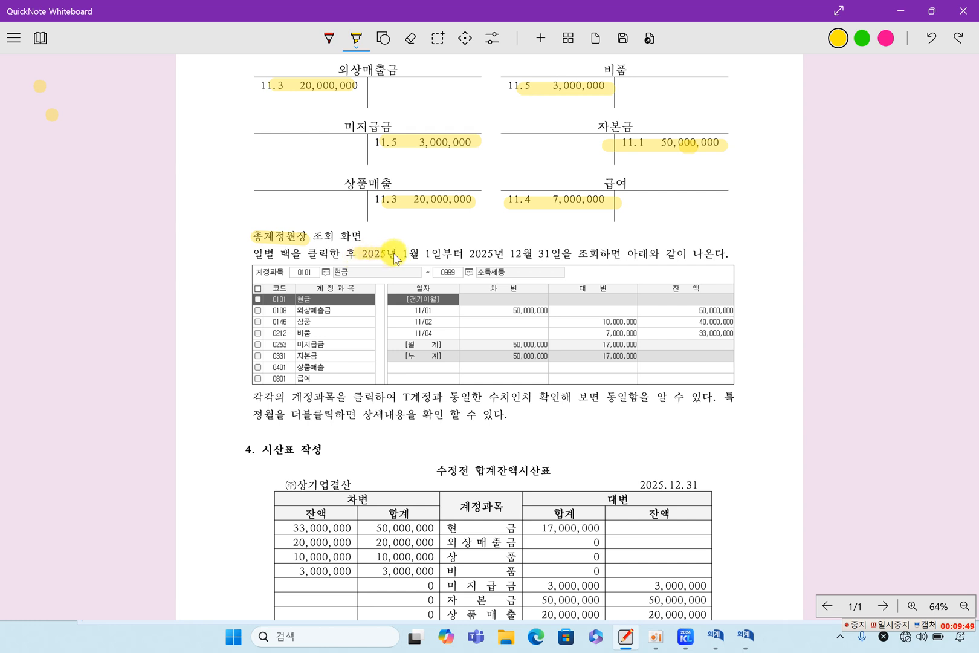
left_click_drag(462, 256, 569, 263)
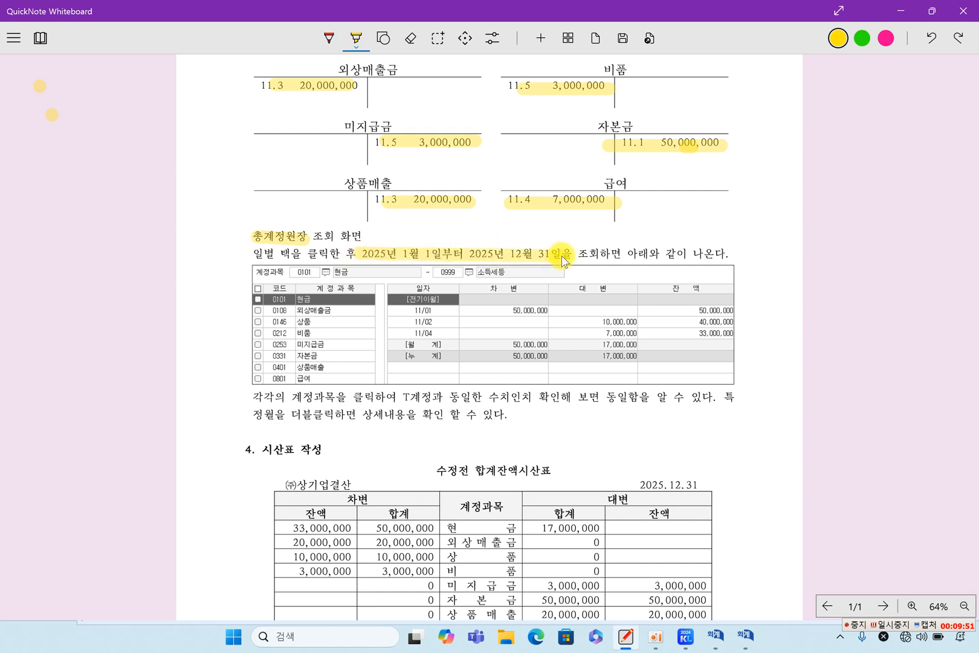
mouse_move(300, 300)
left_mouse_down()
mouse_move(302, 380)
mouse_move(345, 399)
mouse_move(690, 397)
left_mouse_up()
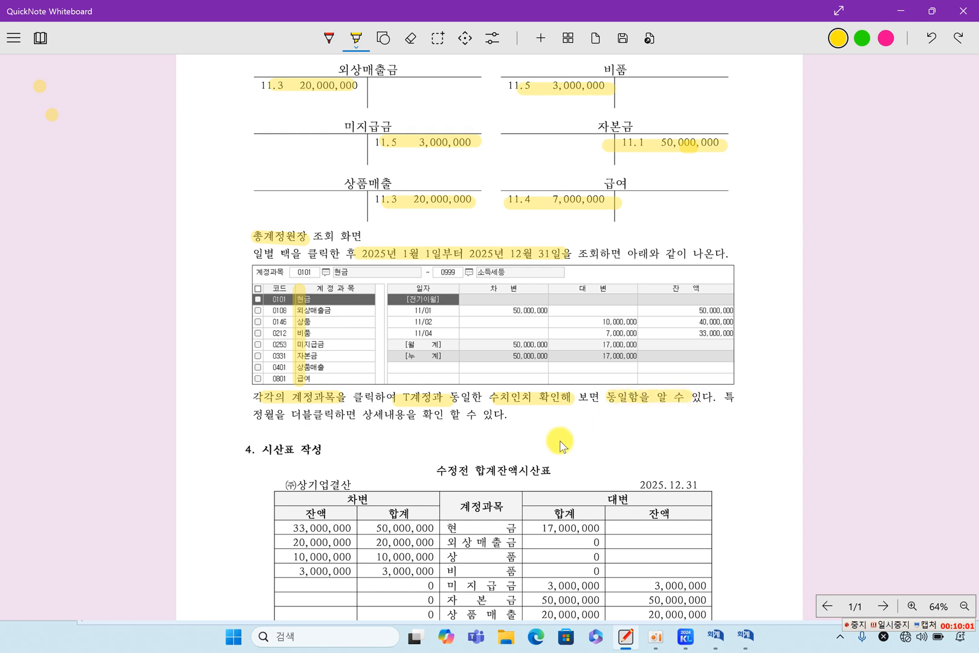
left_click_drag(258, 416, 473, 416)
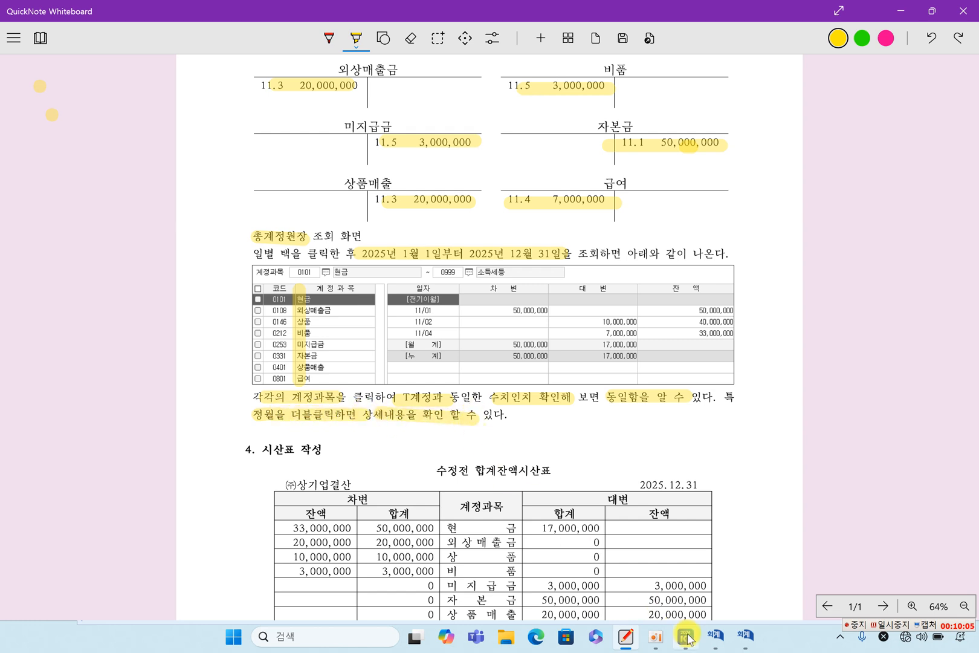
Switch back to the KcLep 총계정원장 and review the daily ledgers of several accounts, ending with 0101 현금
left_click(741, 636)
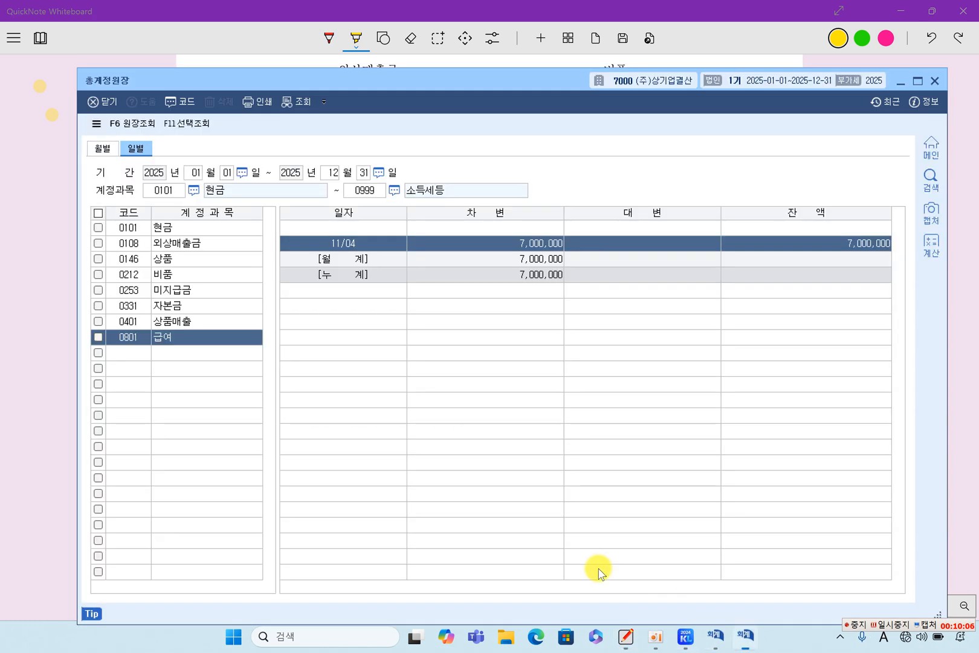
left_click(171, 323)
left_click(178, 305)
left_click(194, 273)
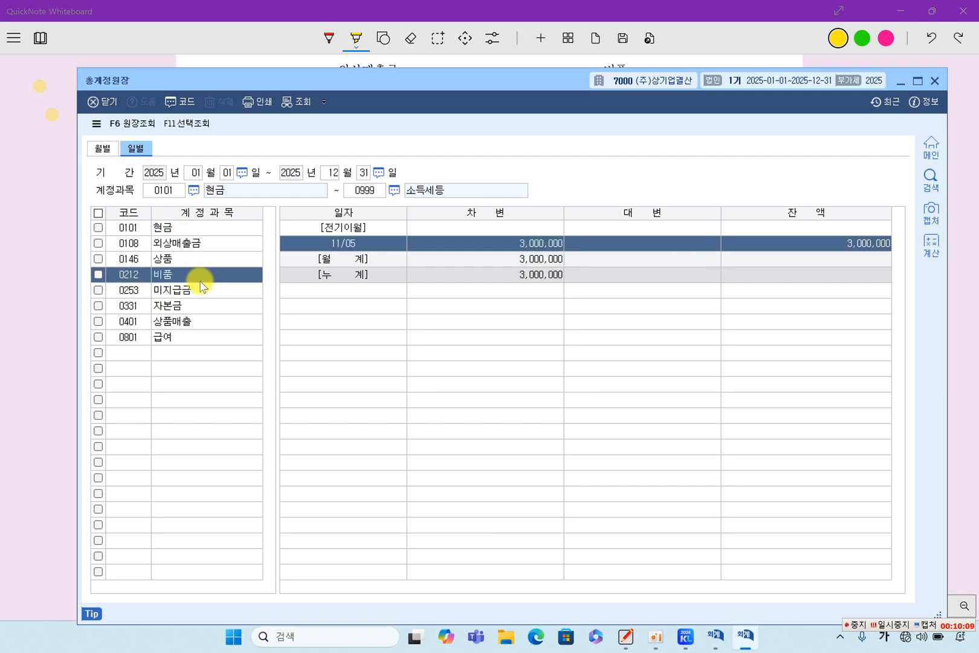
left_click(200, 232)
left_click(215, 259)
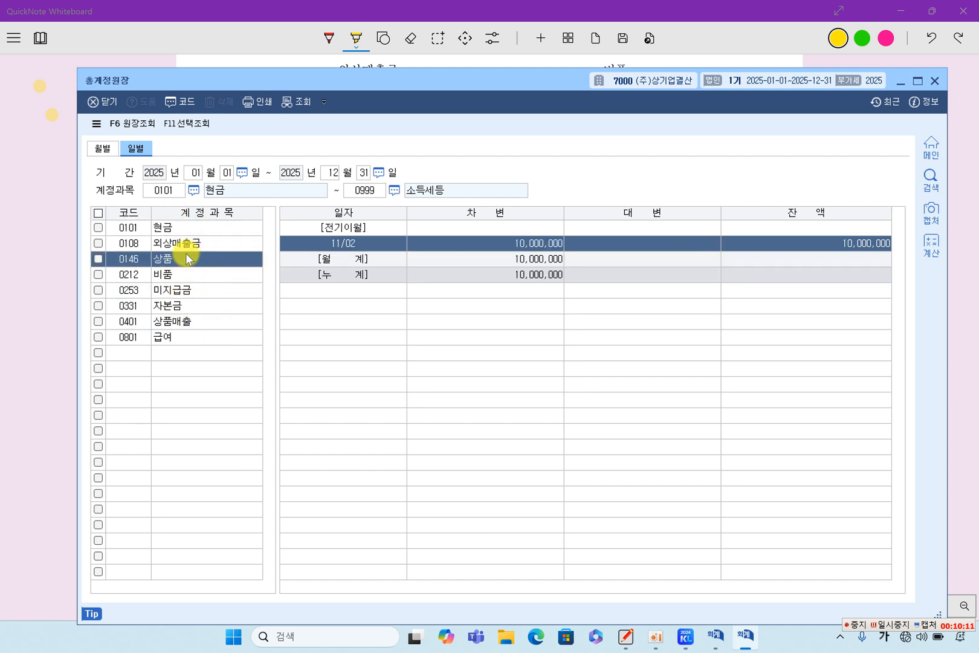
left_click(183, 230)
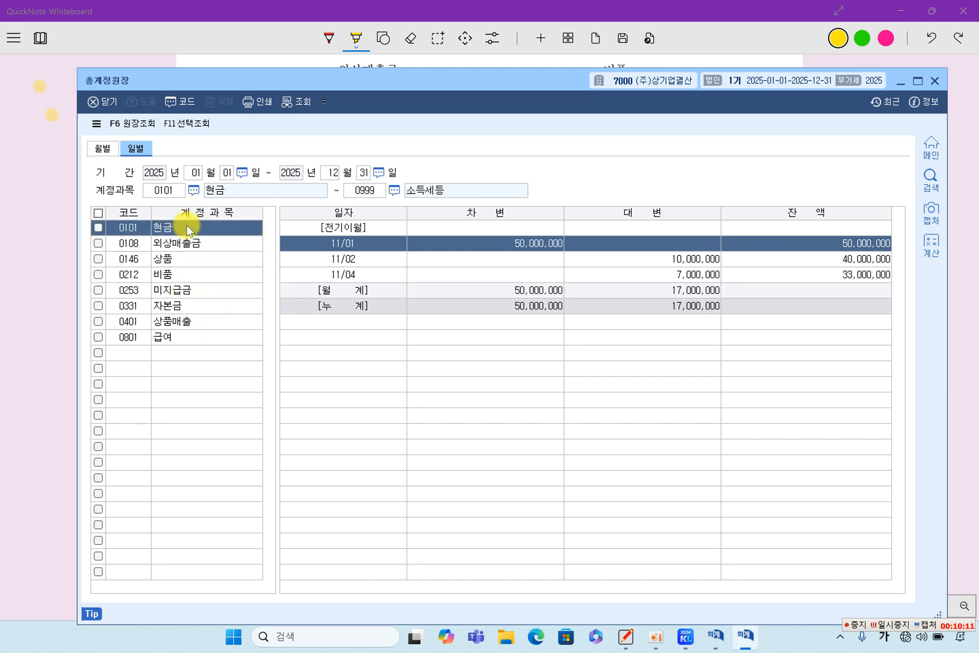
Drill down from the 11/01 현금 entry to its general voucher, inspect the 자본금 line, and close 원장조회
double_click(537, 245)
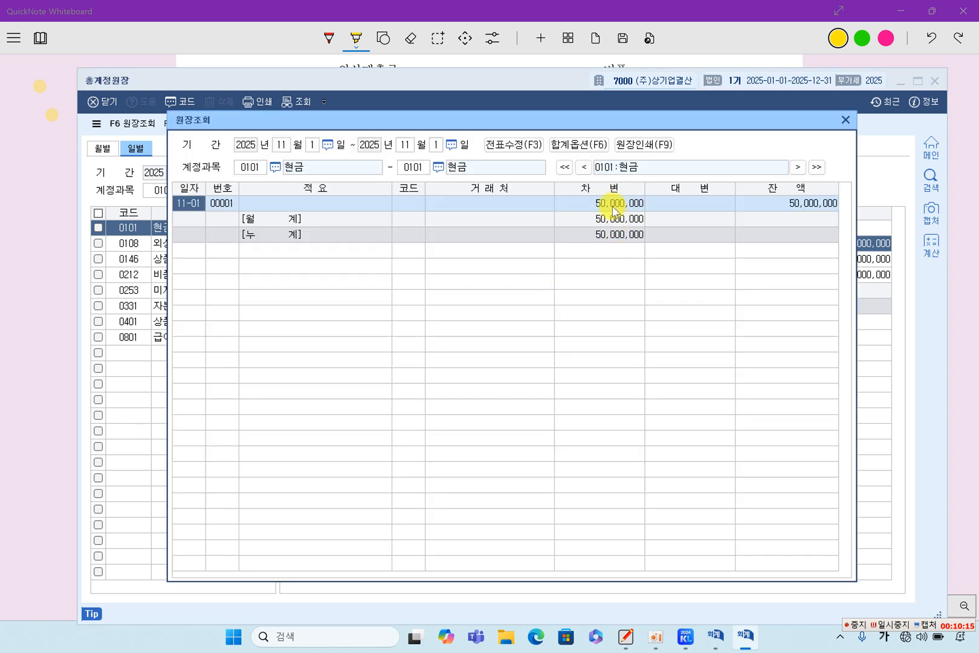
double_click(614, 205)
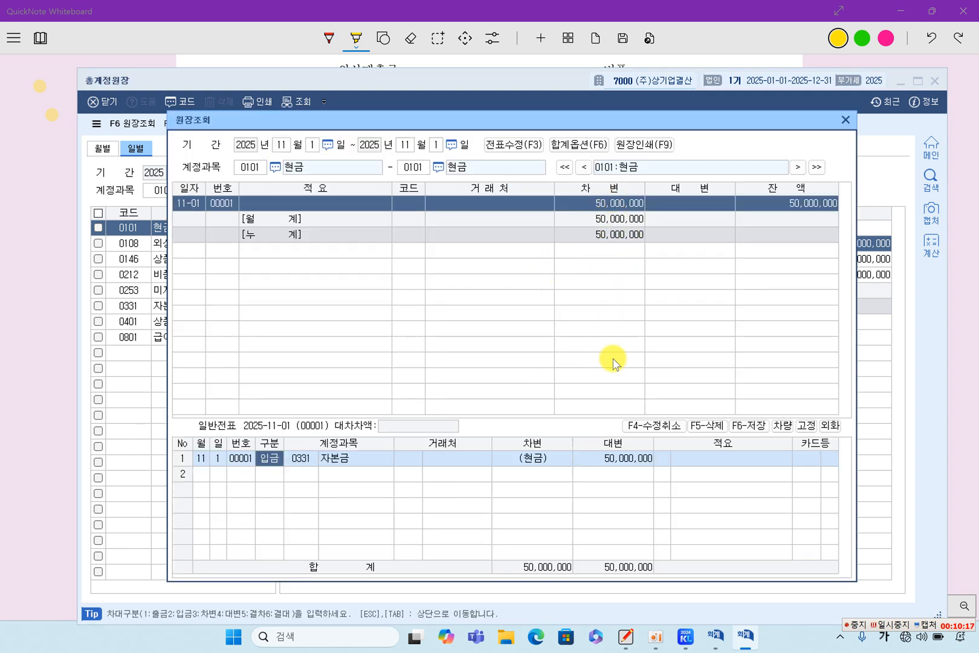
left_click(598, 460)
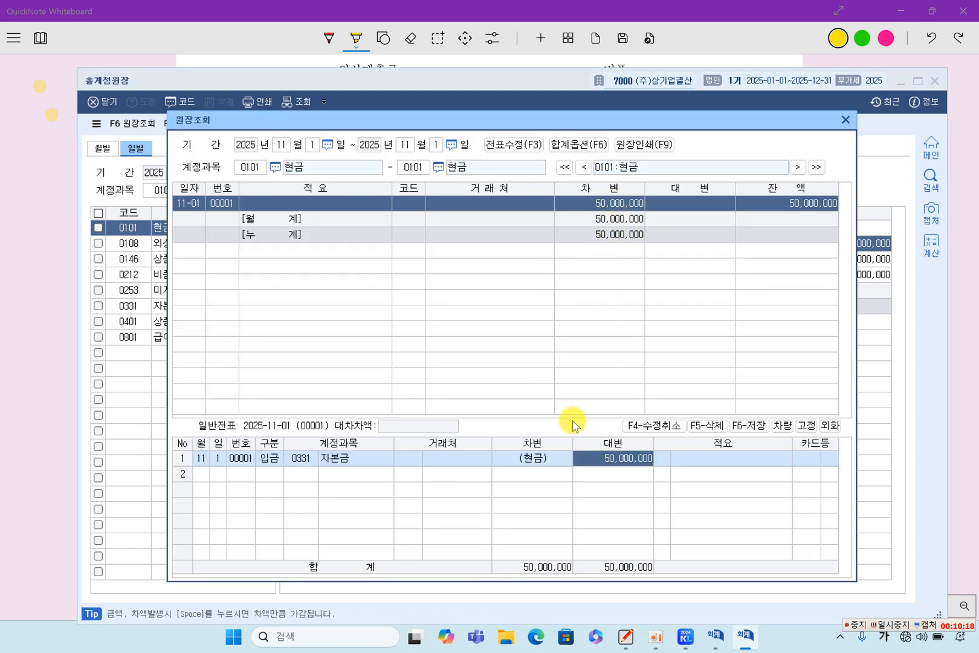
left_click(846, 120)
Look through the daily ledgers of 상품, 비품, 미지급금, 급여 and 자본금, and close the 총계정원장
left_click(233, 259)
left_click(215, 274)
left_click(203, 289)
left_click(202, 336)
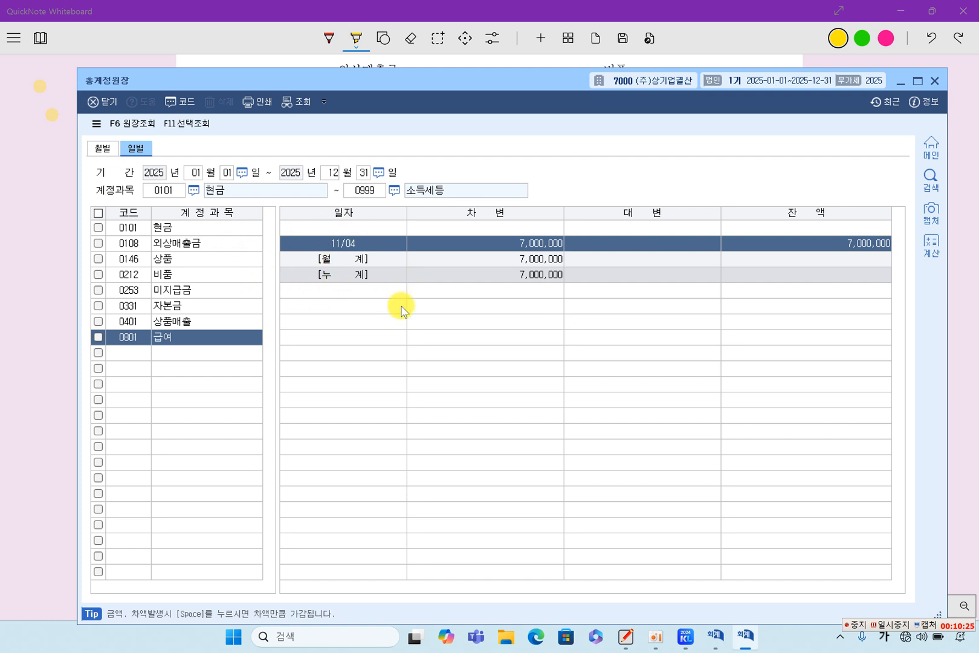
left_click(218, 255)
left_click(214, 275)
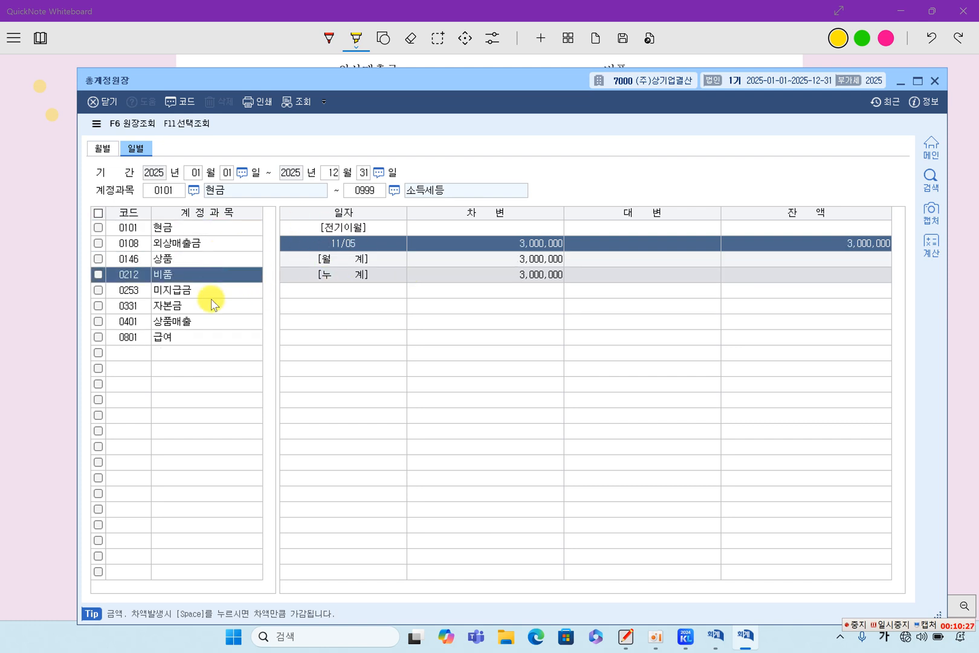
left_click(213, 304)
left_click(934, 81)
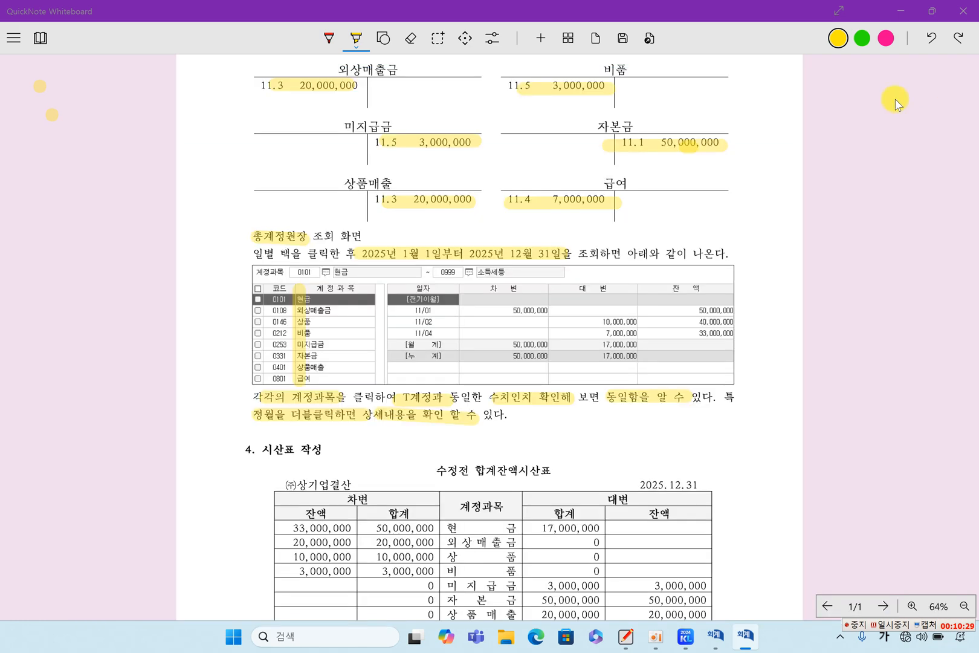
Highlight the title 수정전 합계잔액시산표 and its 계정과목 column in section 4 of the QuickNote Whiteboard page
scroll(525, 380, "down", 3)
left_click_drag(436, 307, 551, 308)
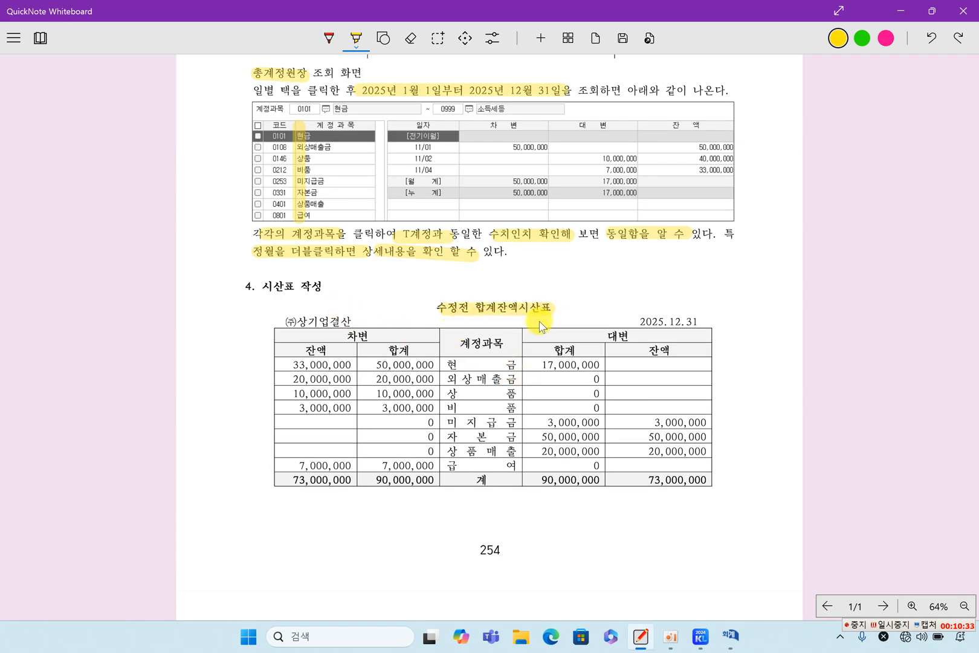
left_click_drag(482, 339, 482, 491)
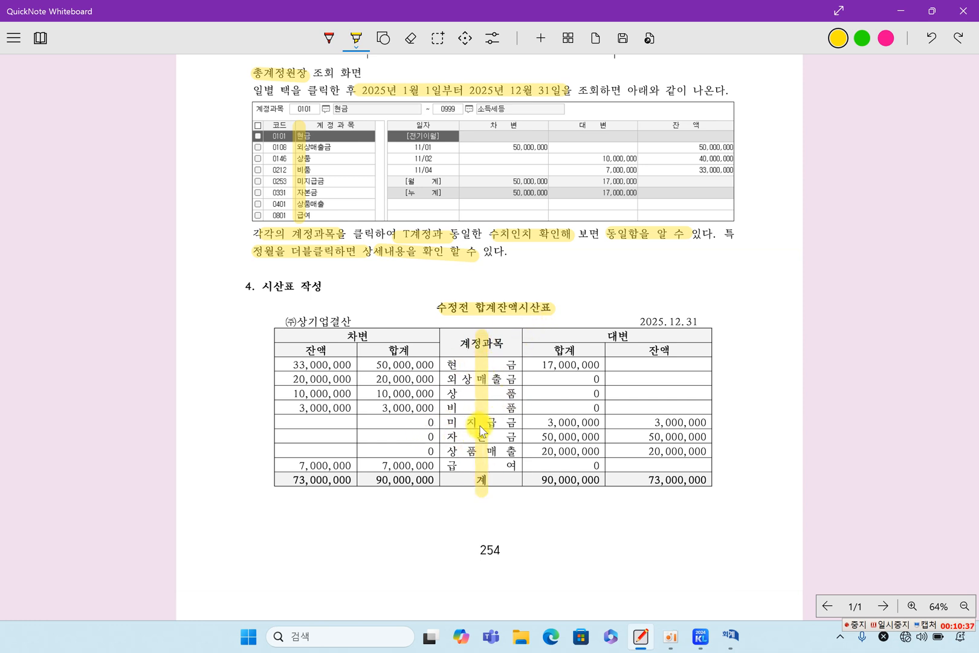
Review the textbook's 합계잔액시산표 조회화면 heading and table, then switch to KcLep and open 합계잔액시산표
scroll(478, 432, "down", 8)
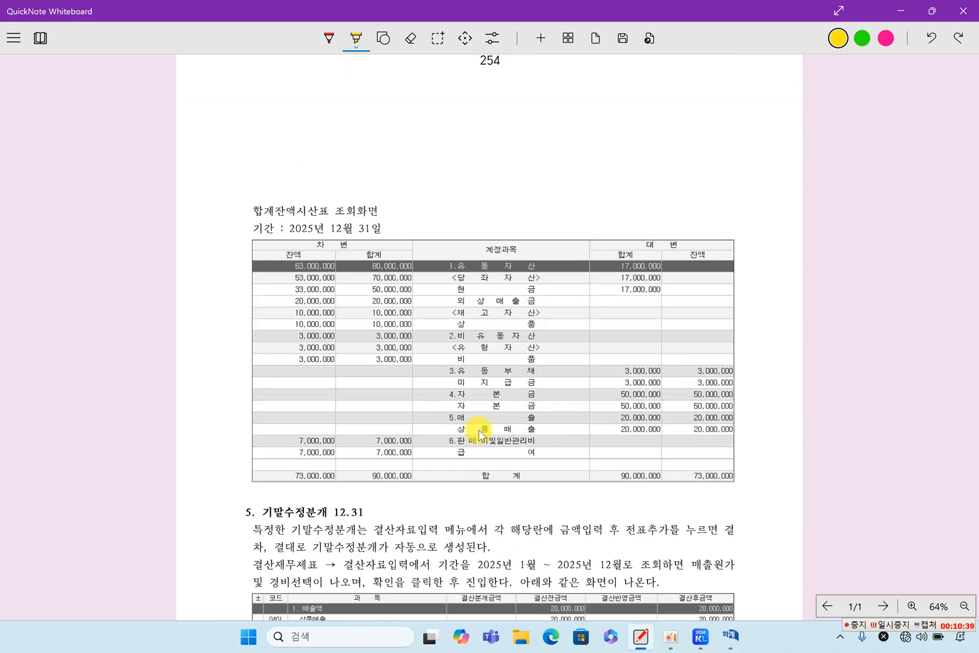
left_click(700, 636)
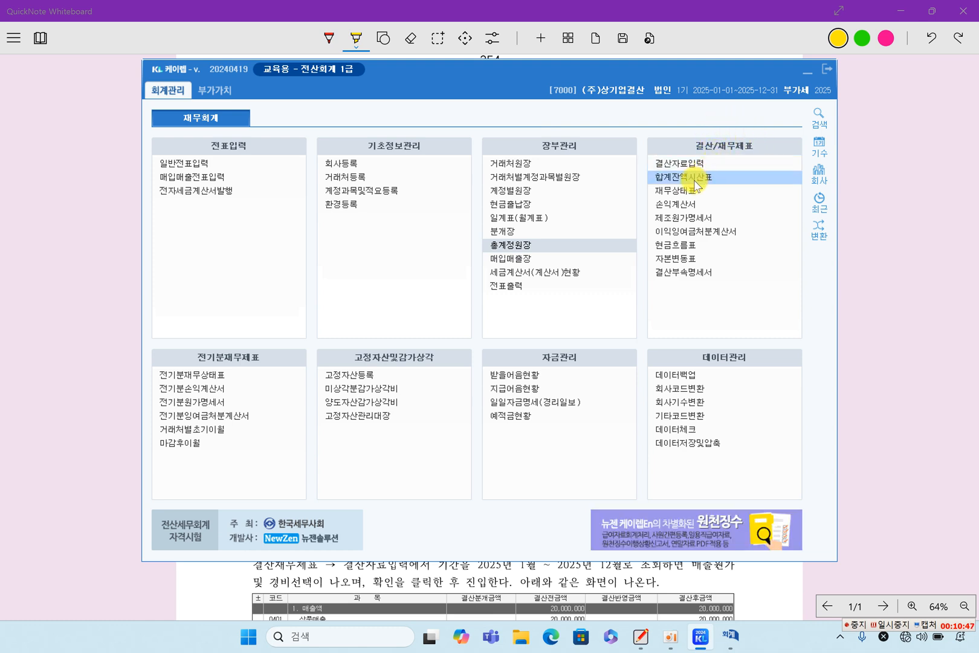
left_click(694, 181)
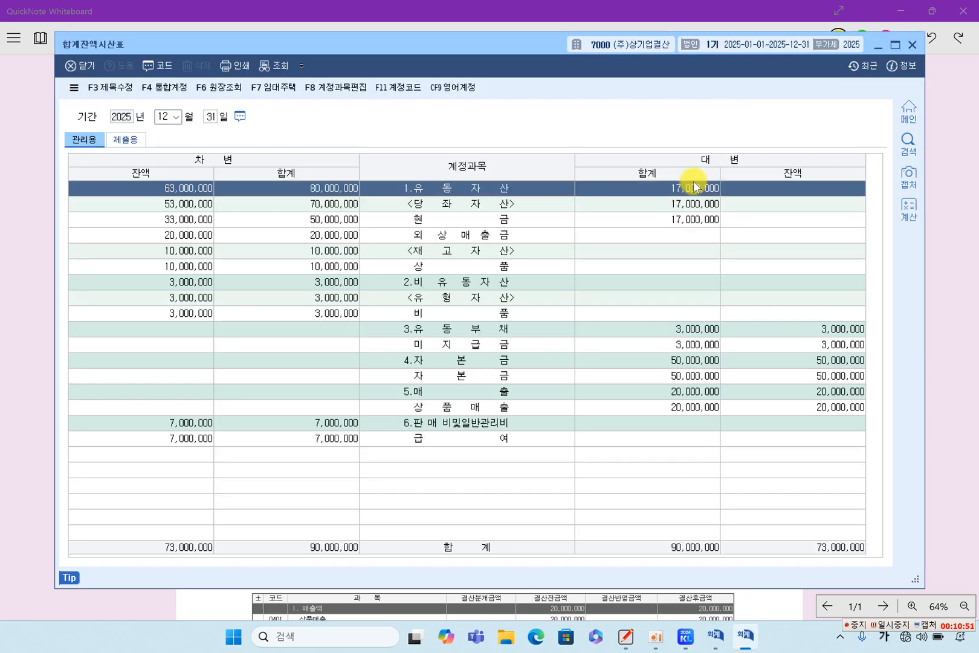
Drill down from 현금 in the trial balance to its 11-01 general voucher, then close 원장조회
left_click(480, 220)
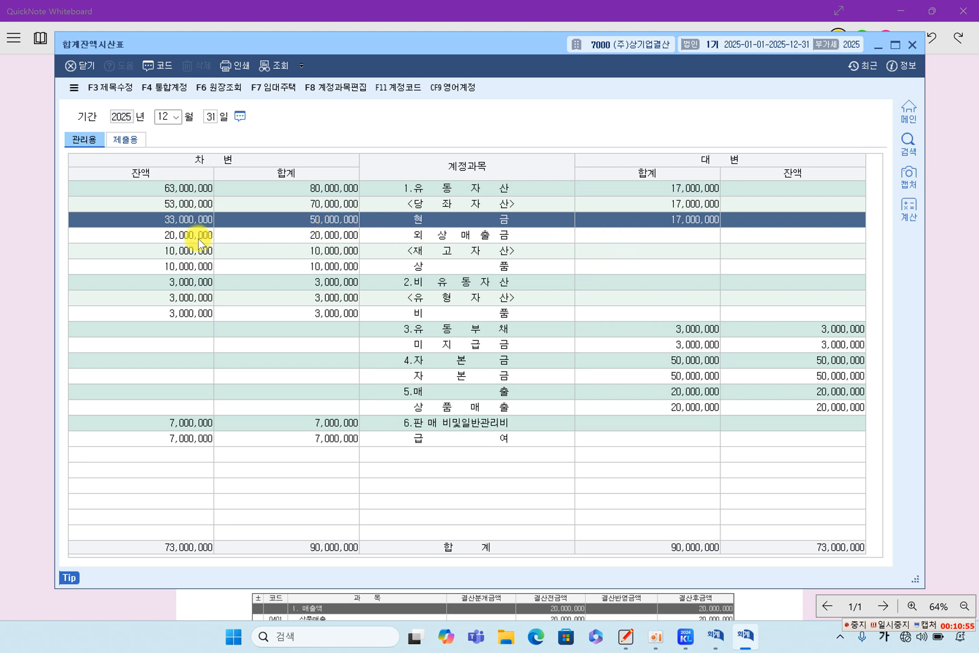
double_click(461, 223)
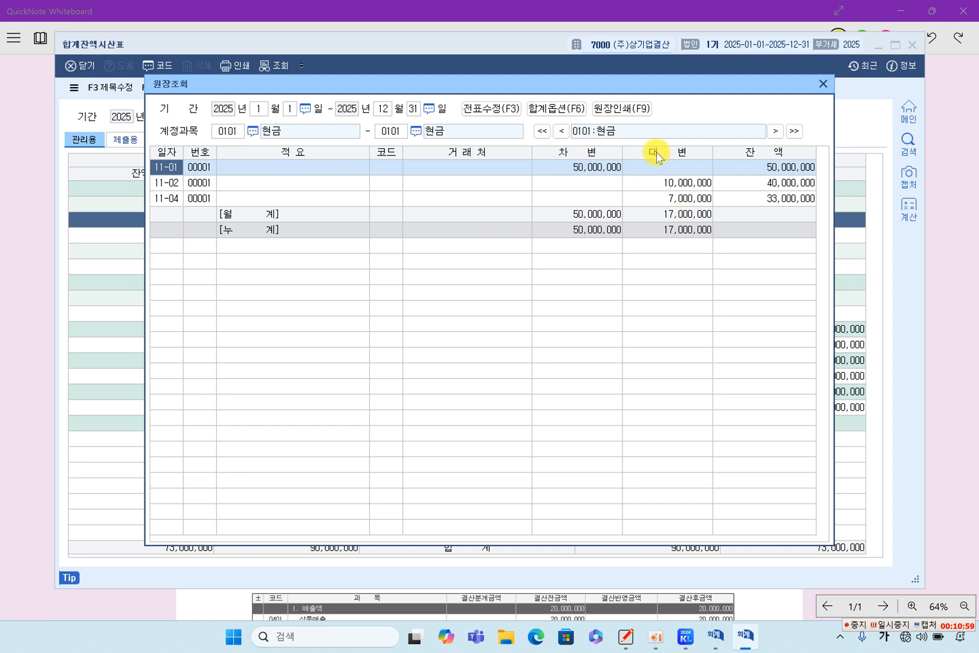
left_click(595, 172)
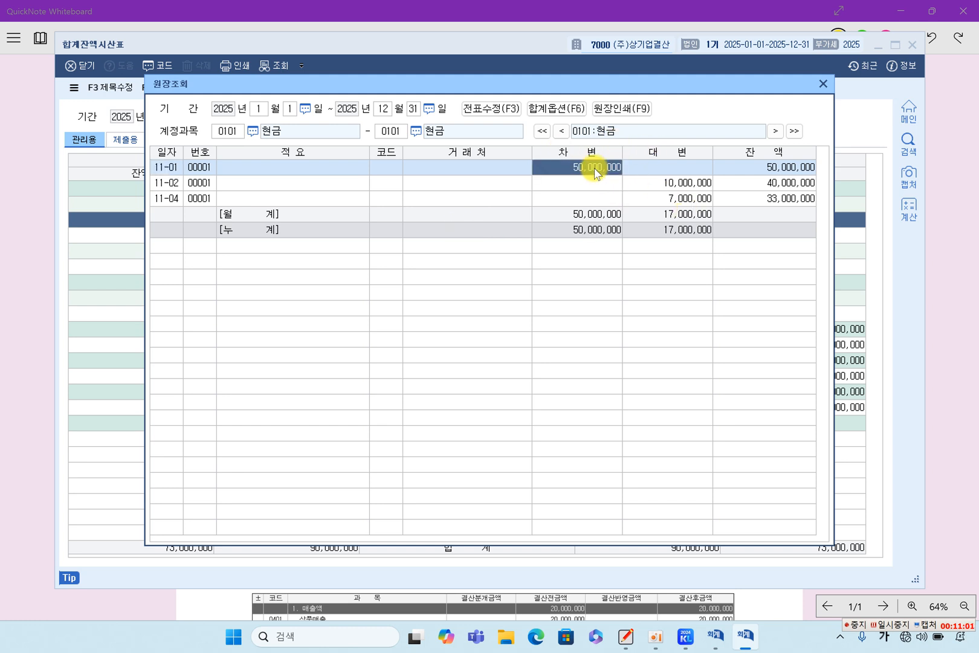
double_click(596, 172)
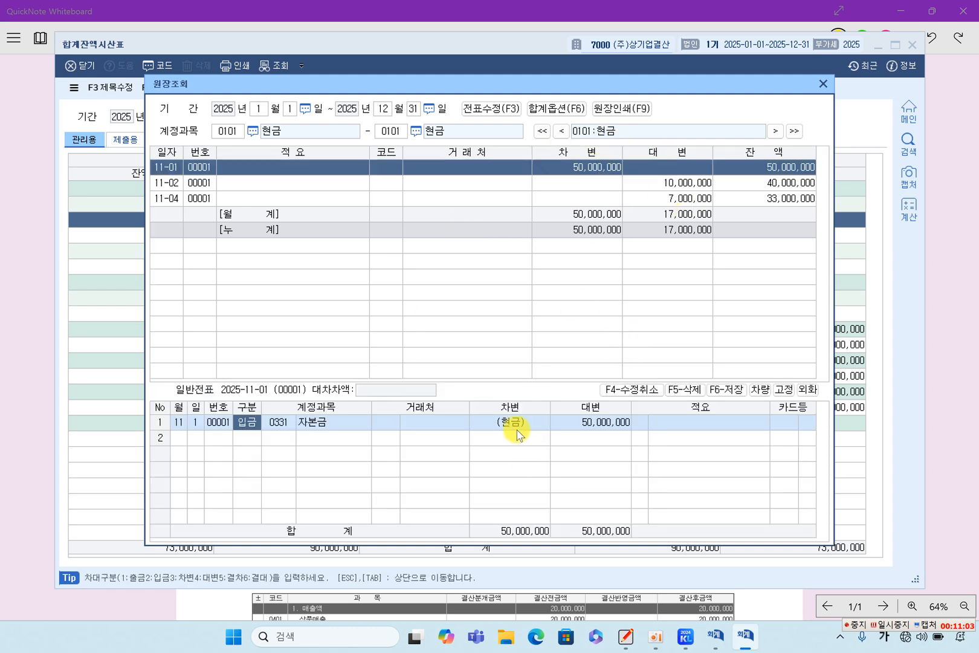
left_click(823, 84)
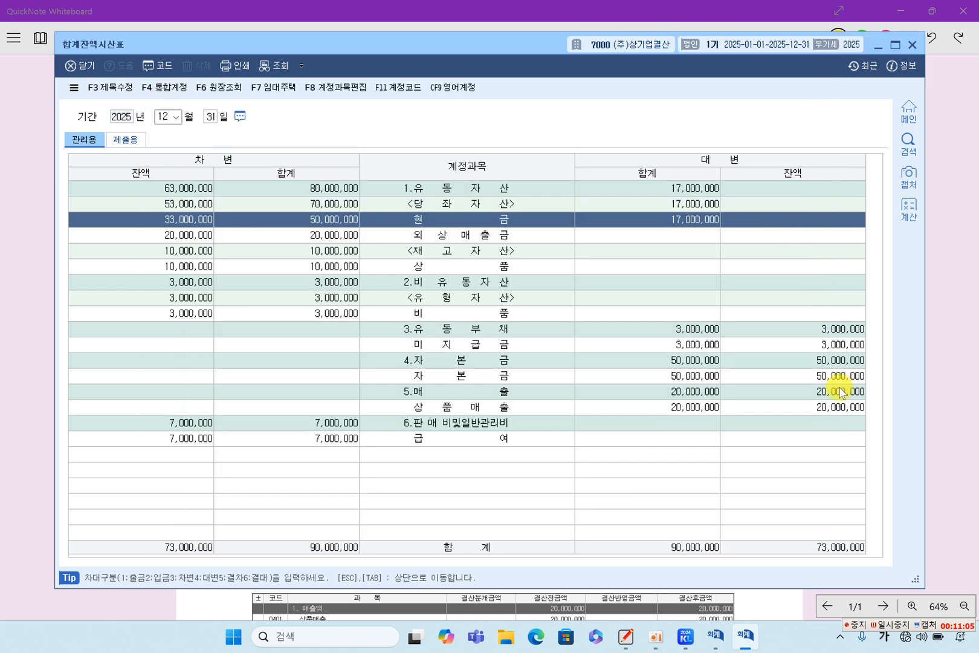
left_click(389, 288)
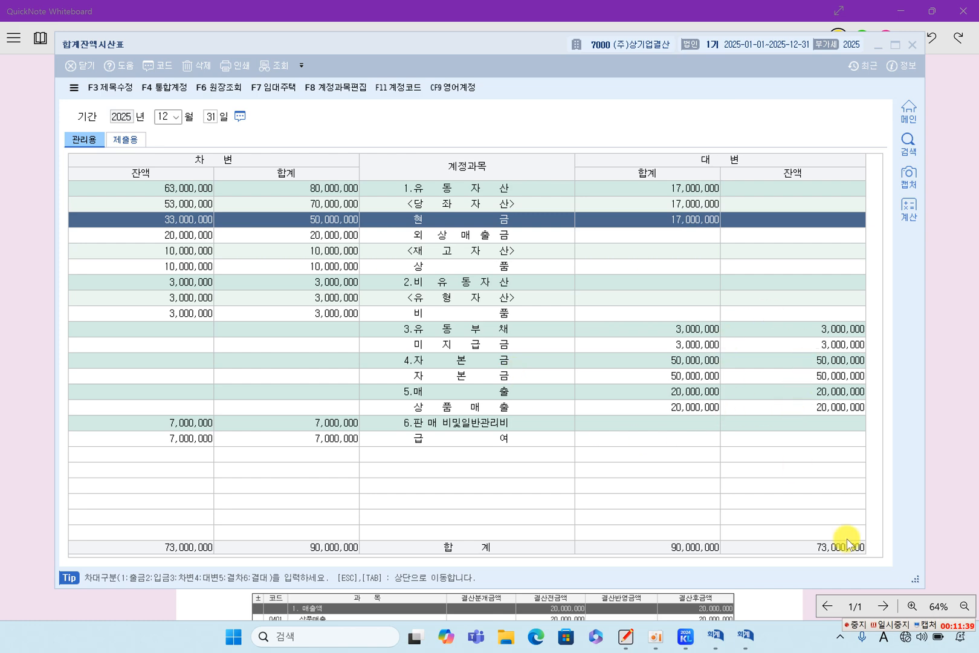
Switch back to the QuickNote Whiteboard textbook and compare its trial balance screen with section 5, 기말수정분개 12.31
left_click(964, 515)
scroll(573, 448, "down", 5)
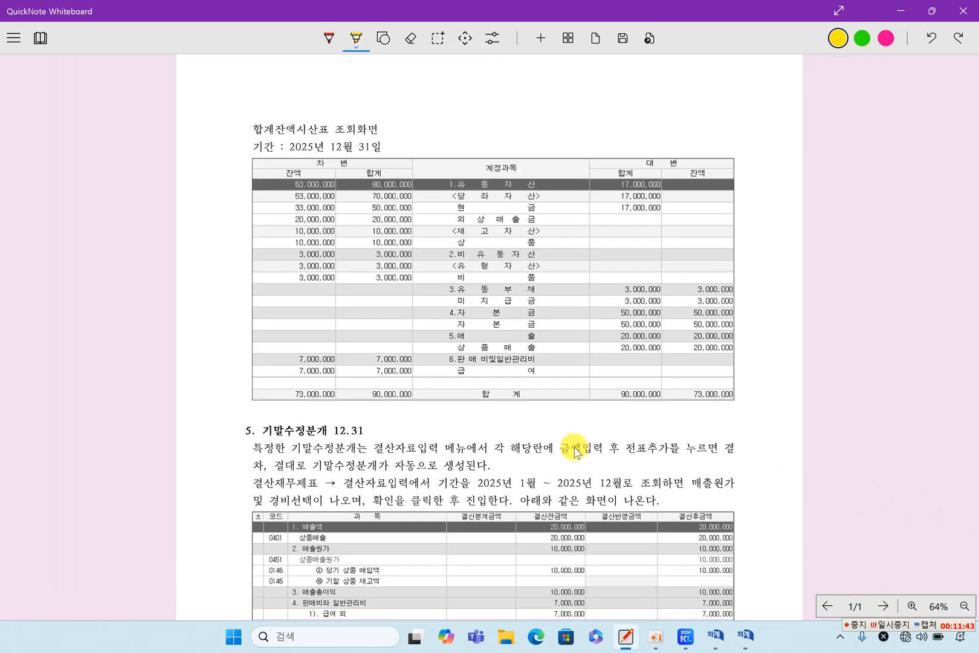
scroll(525, 532, "up", 4)
scroll(481, 387, "down", 3)
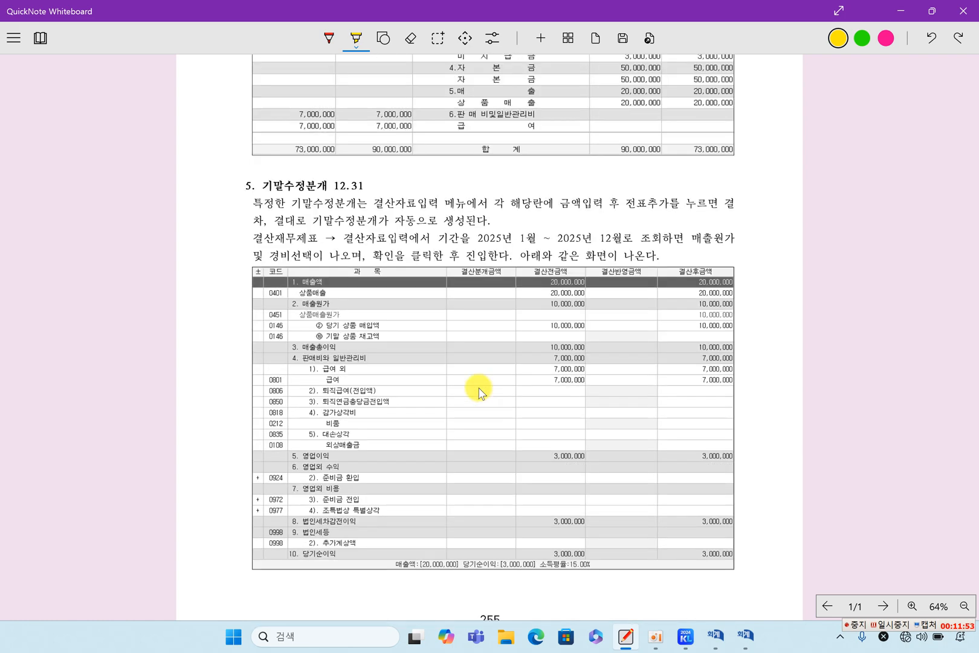
scroll(481, 392, "up", 2)
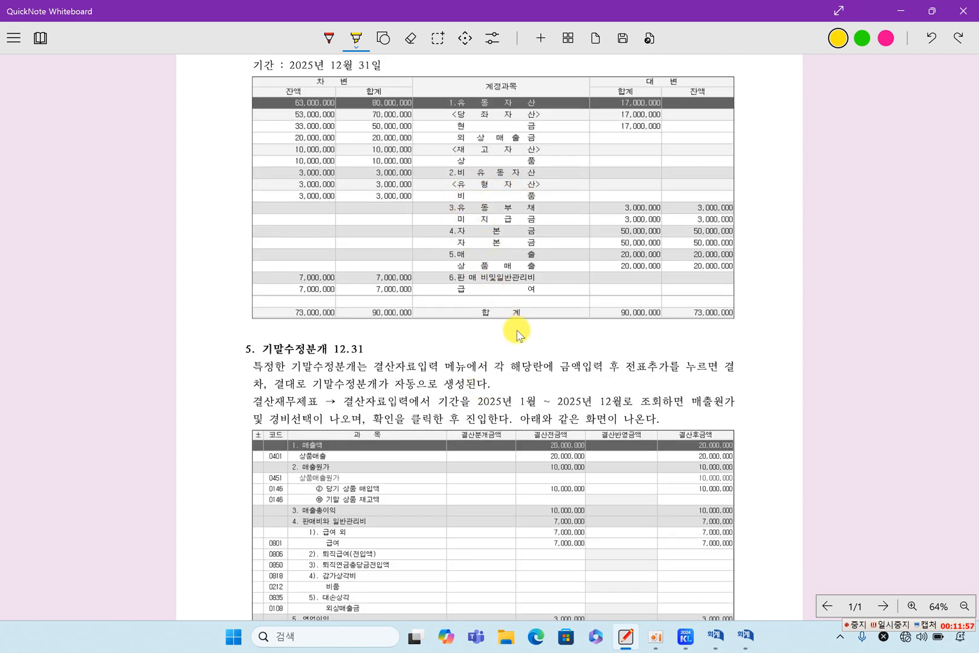
scroll(517, 338, "down", 2)
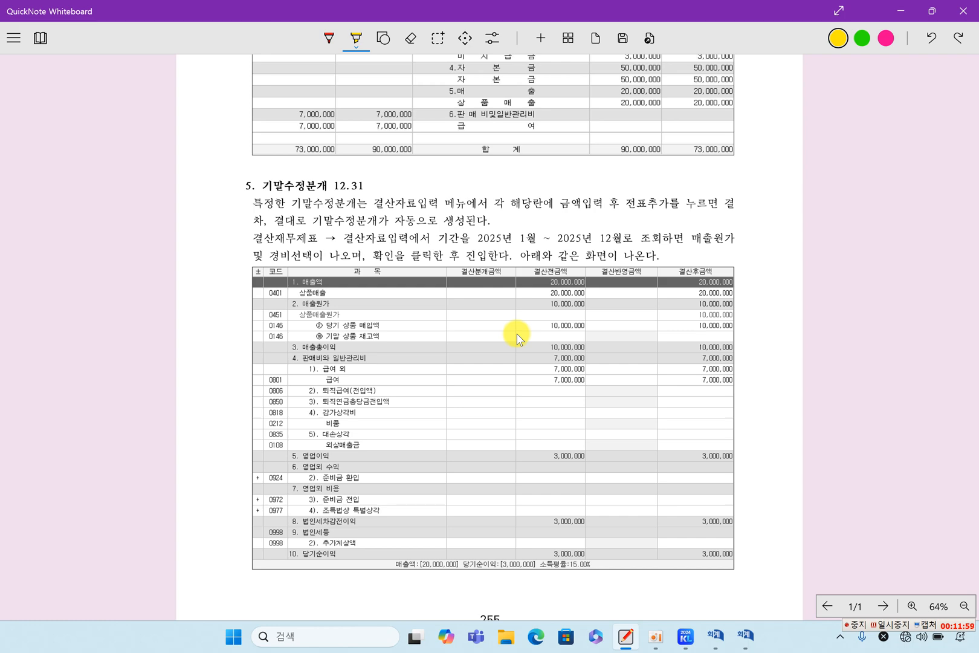
Switch to KcLep, open 결산자료입력 for 2025년 01월 to 2025년 12월, and accept the 매출원가 및 경비선택 settings
left_click(696, 643)
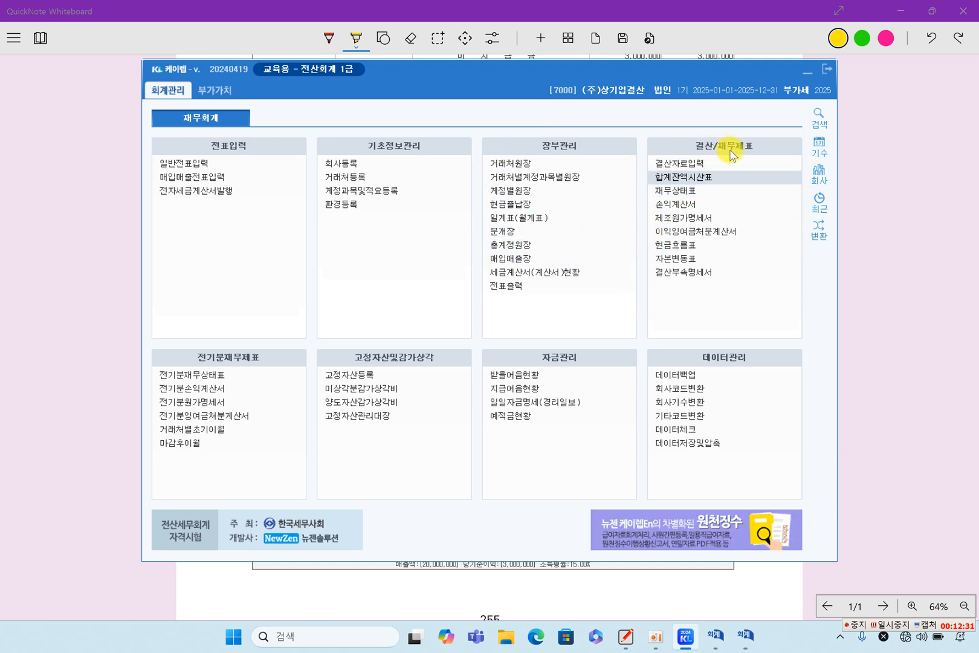
left_click(688, 168)
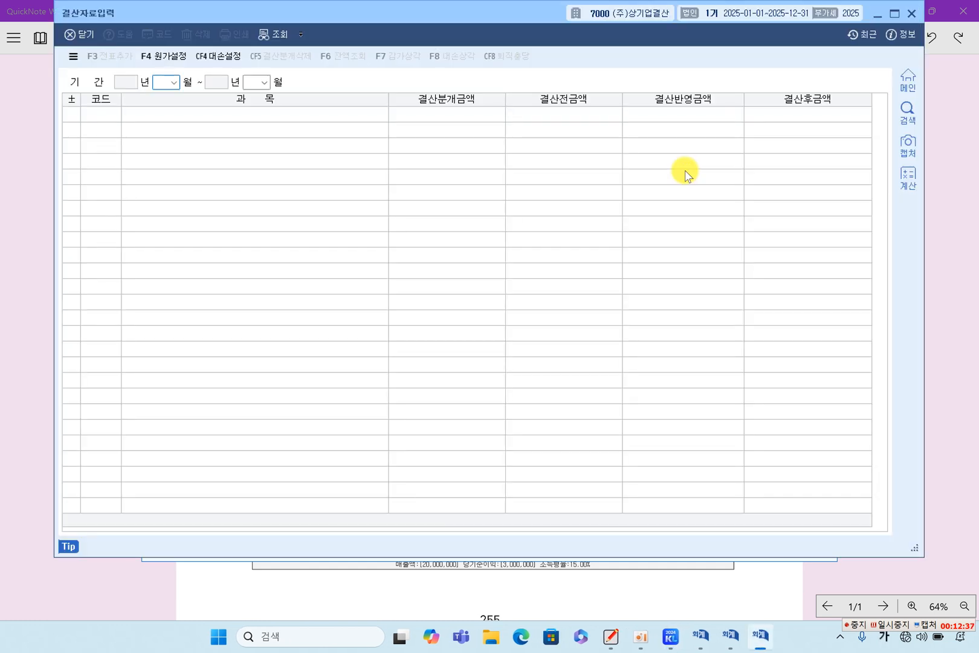
type("1")
key("Return")
type("1")
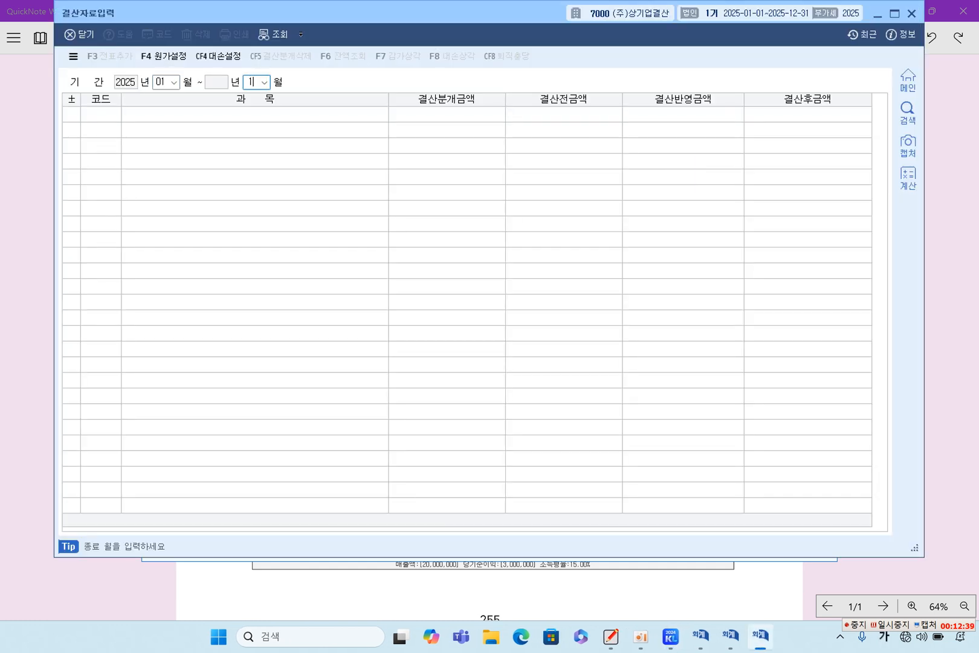
type("2")
key("Return")
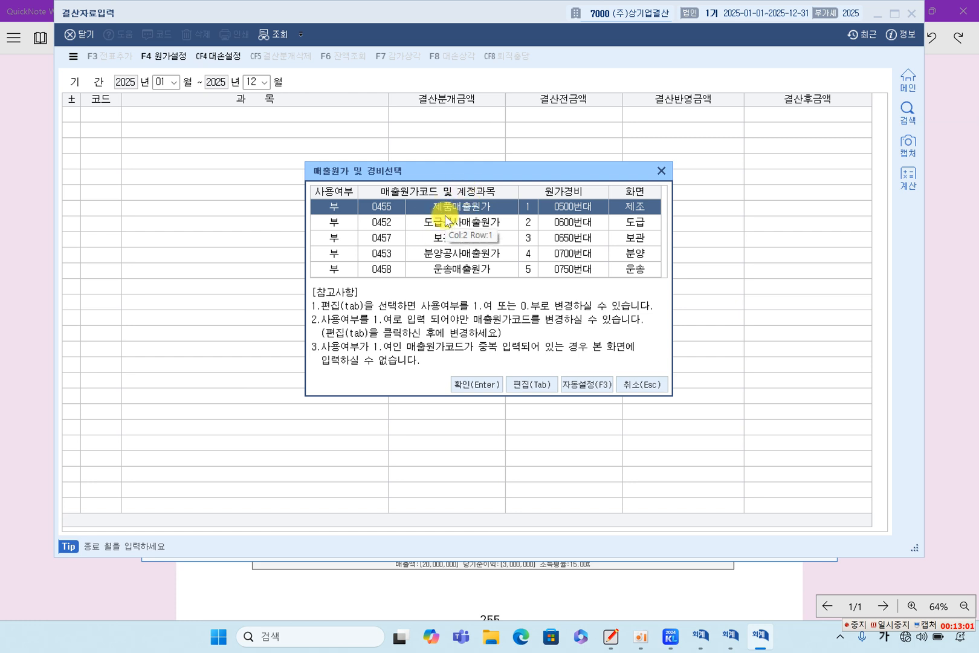
left_click(475, 385)
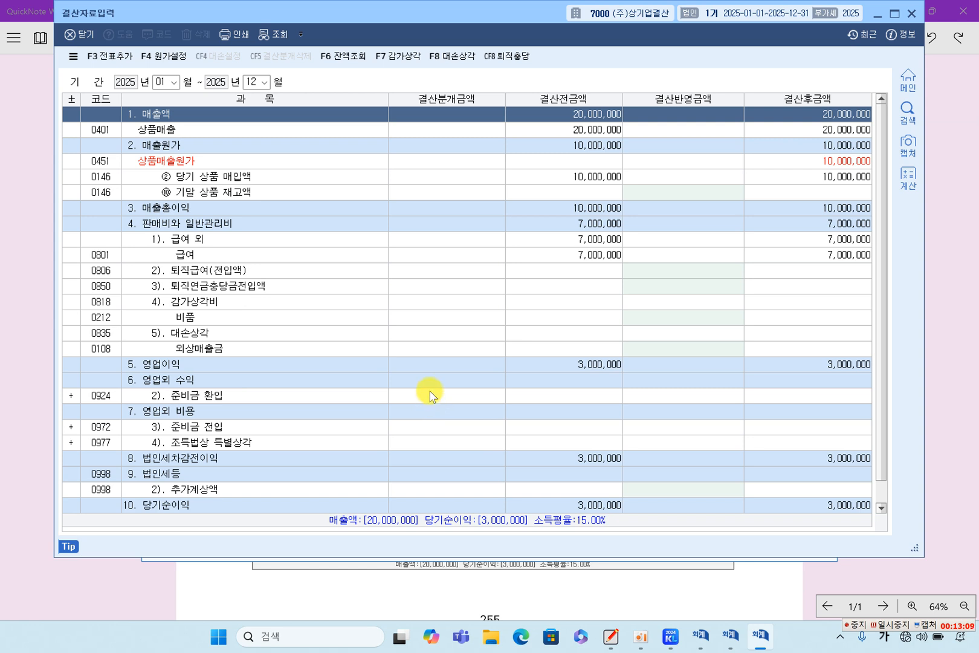
In section 5 of the QuickNote Whiteboard page, highlight the 결산자료입력 path, the 2025년 1월 ~ 2025년 12월 period and the 매출원가 및 경비선택 instructions in yellow
left_click(129, 574)
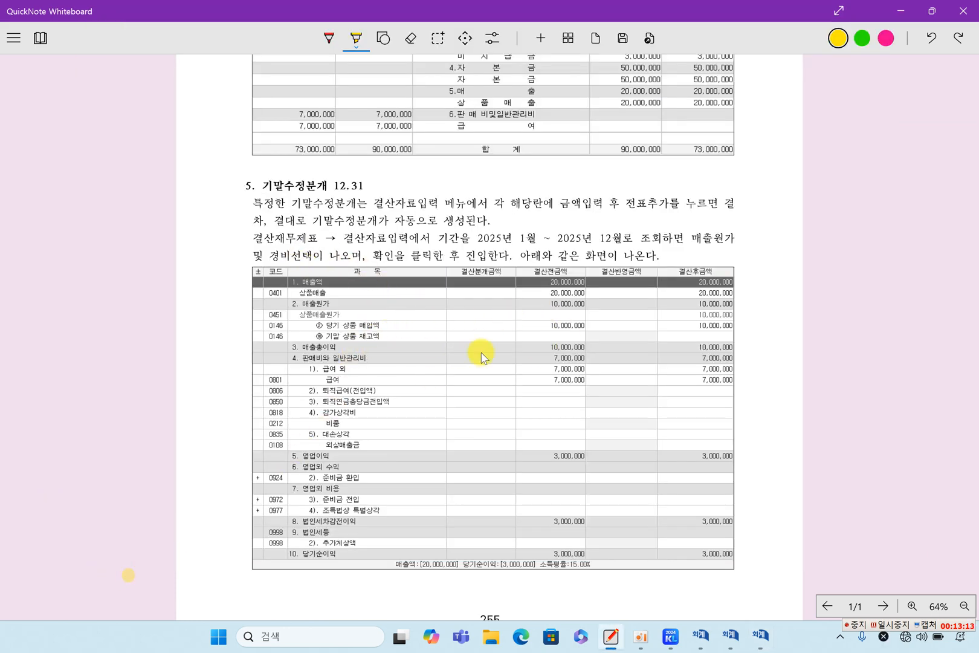
scroll(541, 435, "down", 1)
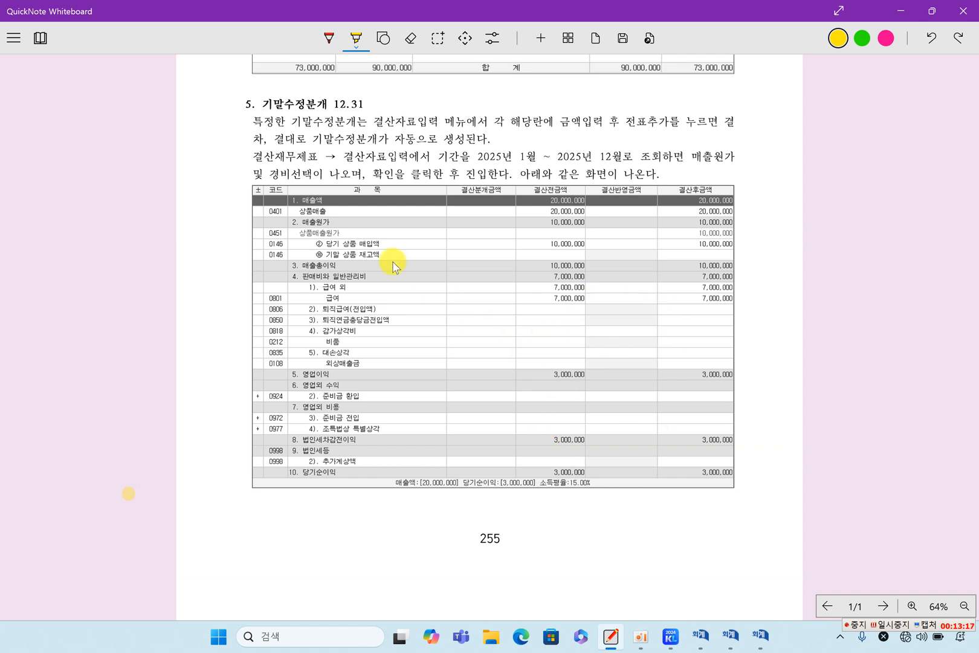
left_click_drag(248, 156, 409, 156)
left_click_drag(473, 157, 623, 157)
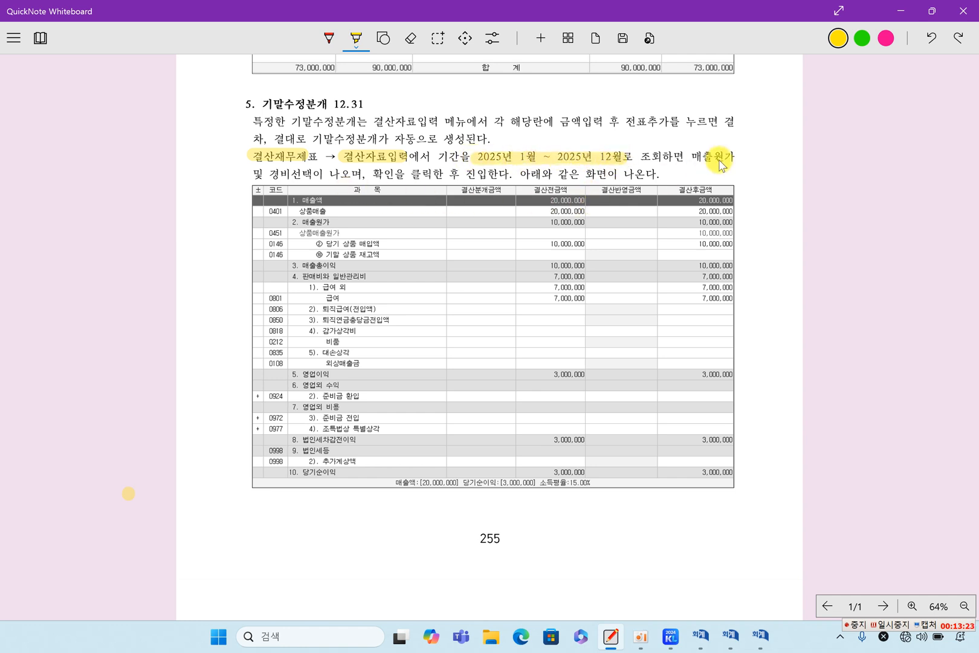
left_click_drag(694, 152, 754, 151)
left_click_drag(294, 177, 501, 177)
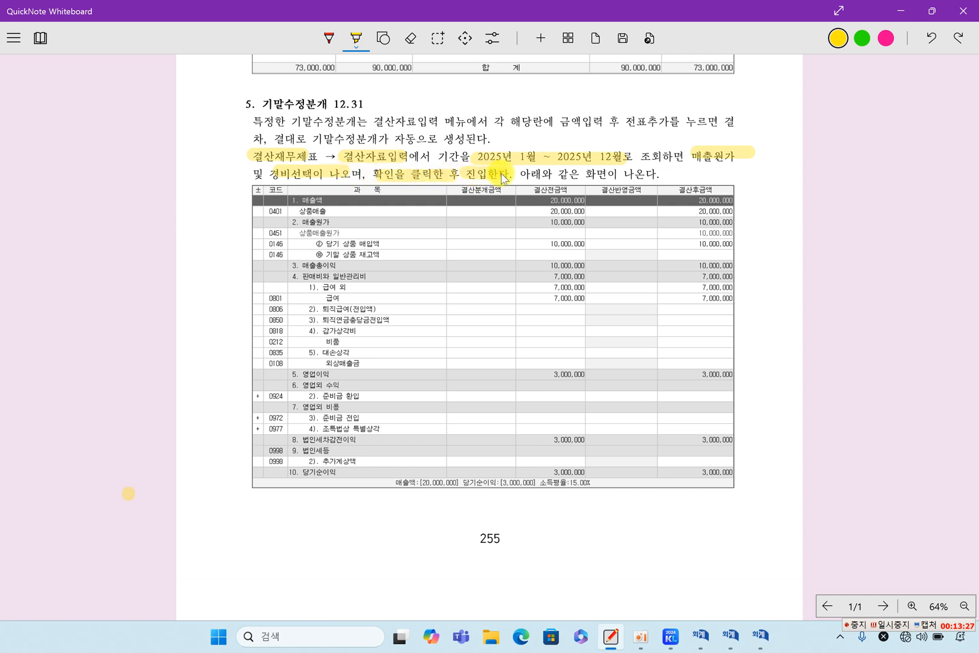
left_click(387, 211)
Highlight the five automatic adjustment items on the following page and mark the <기말수정분개 자료> box with a vertical yellow stroke
scroll(453, 393, "down", 3)
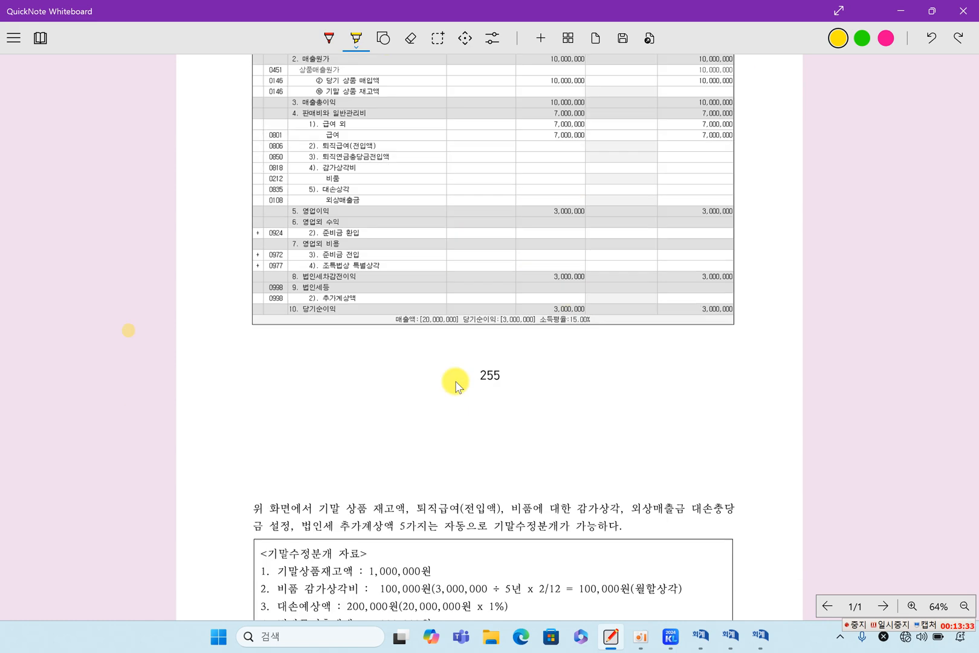
scroll(455, 386, "down", 6)
scroll(455, 388, "down", 3)
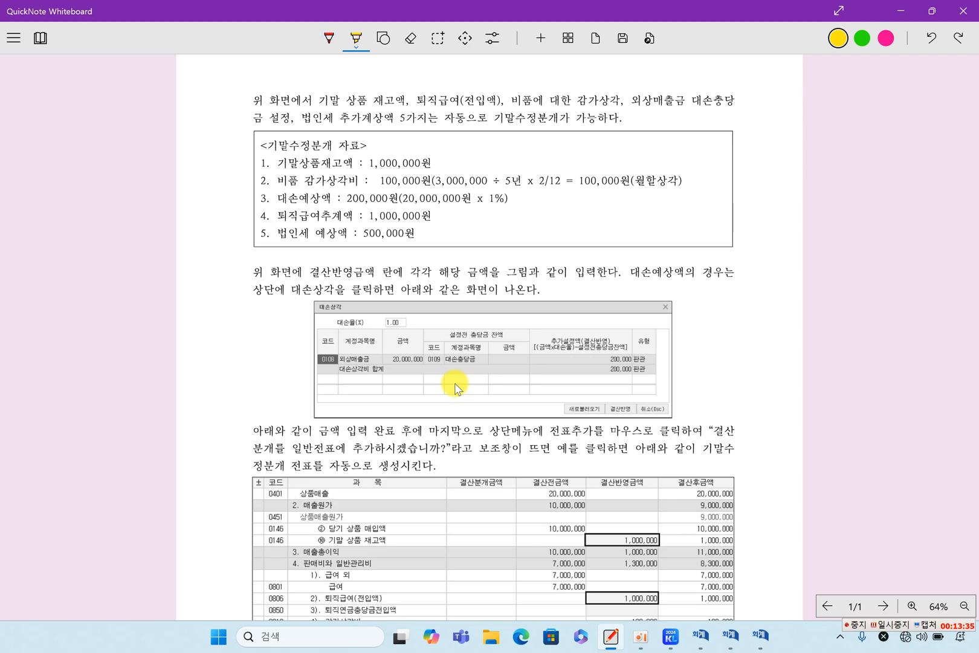
left_click_drag(320, 100, 458, 101)
left_click_drag(578, 102, 615, 104)
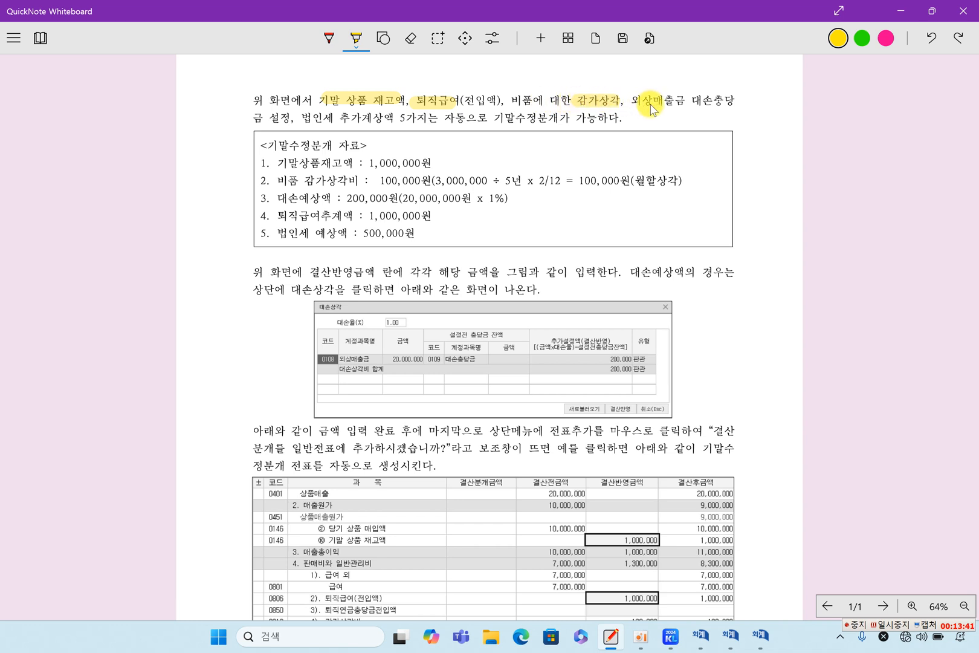
left_click_drag(253, 118, 351, 119)
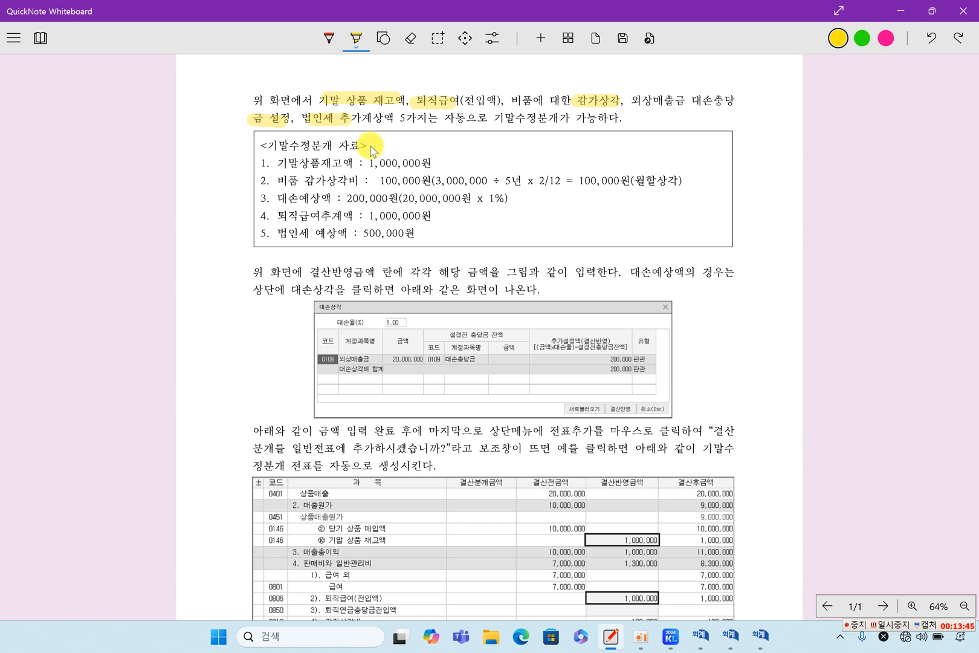
left_click_drag(242, 134, 248, 257)
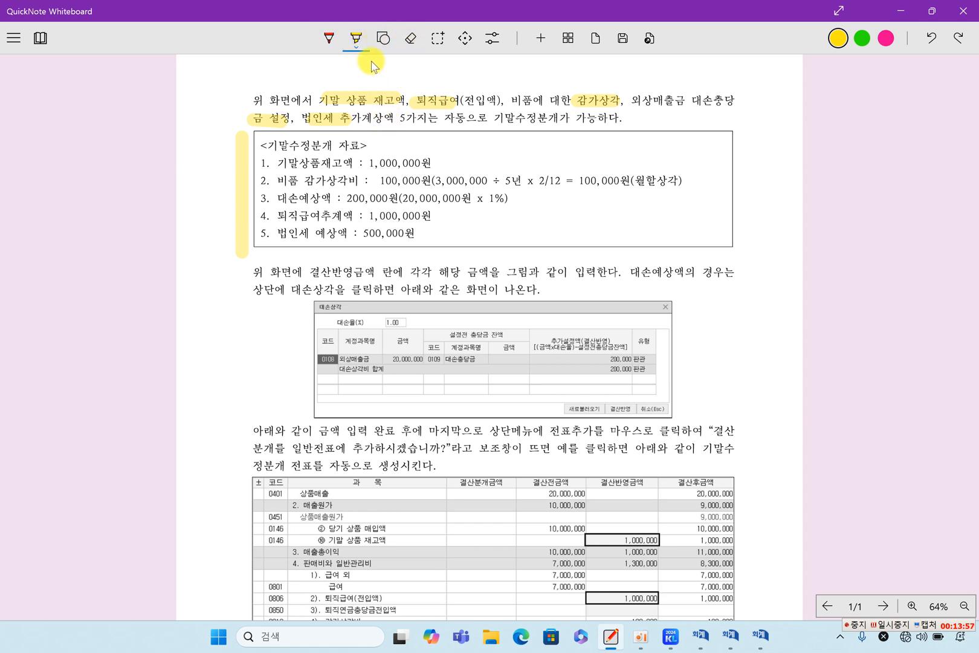
Highlight the keywords 기말, 감가, 대손, 퇴직 and 법인세 in green, and the 기말상품재고액 1,000,000원 line in yellow
left_click(861, 39)
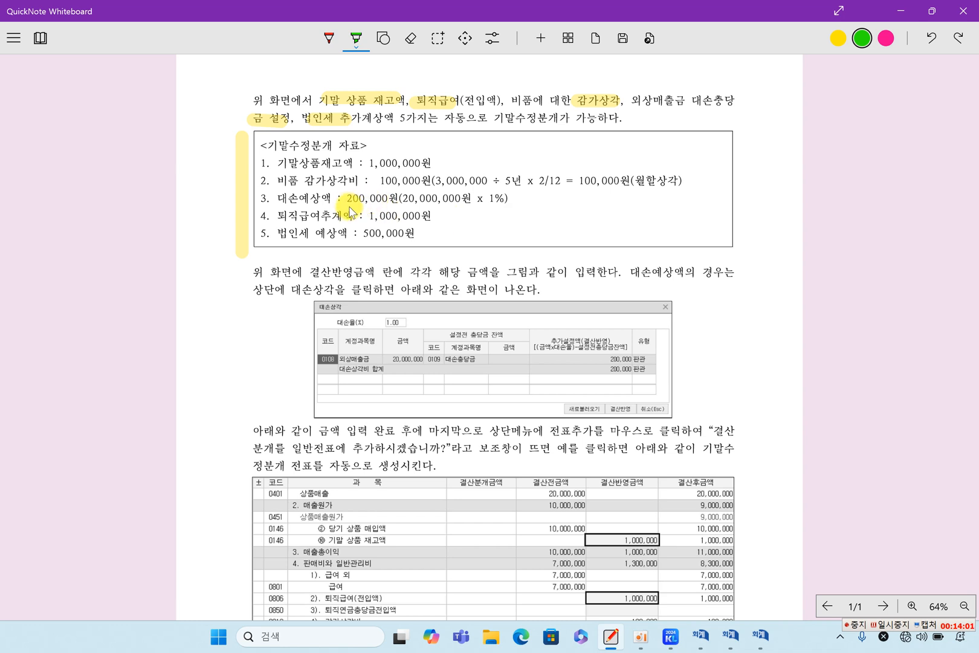
left_click_drag(278, 163, 330, 180)
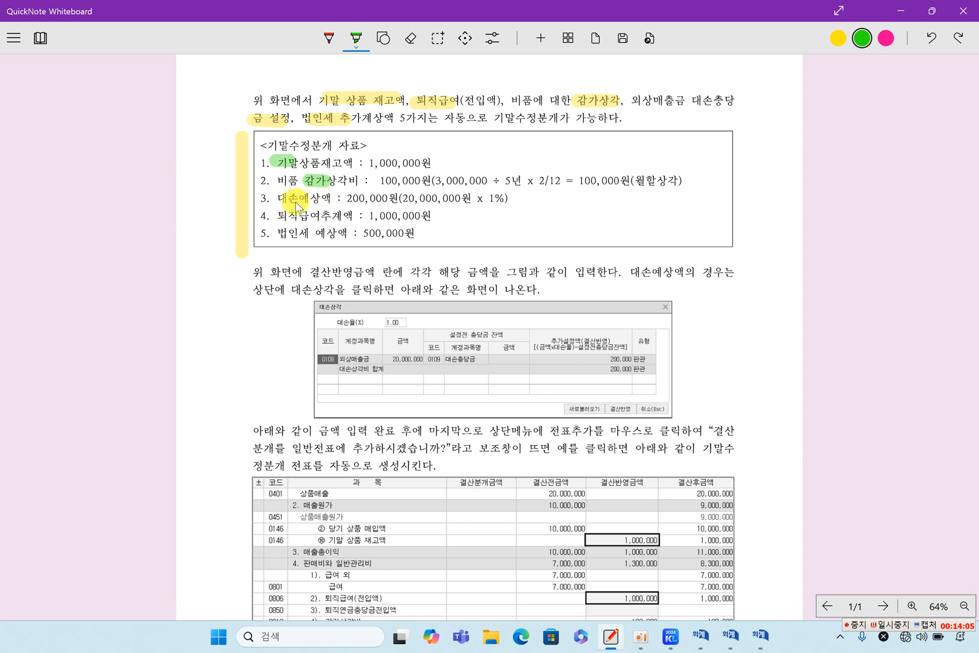
mouse_move(273, 198)
left_mouse_down()
mouse_move(296, 198)
mouse_move(284, 234)
mouse_move(305, 233)
left_mouse_up()
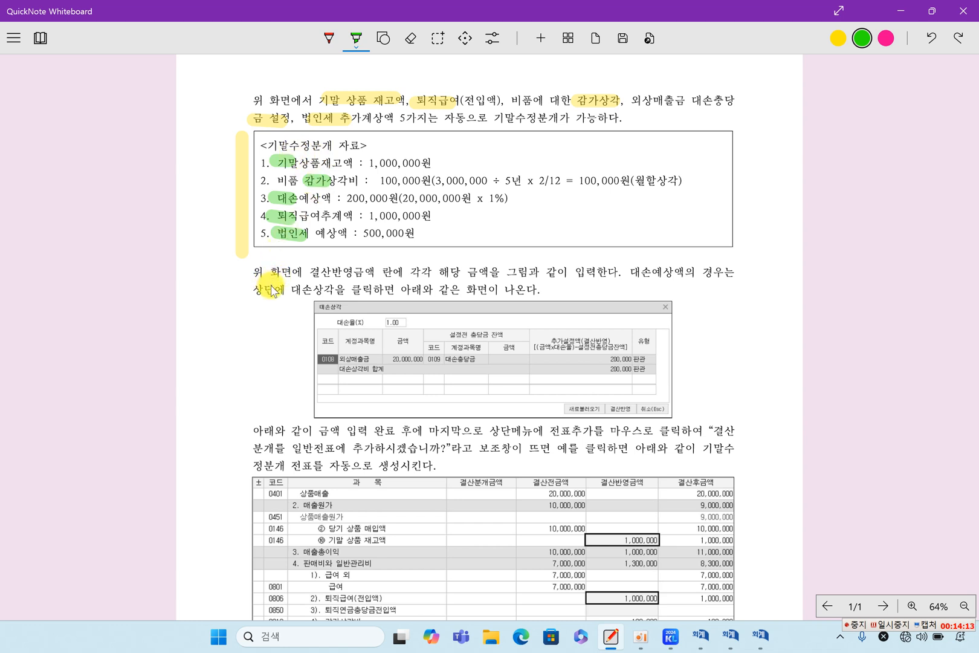
left_click_drag(272, 198, 297, 199)
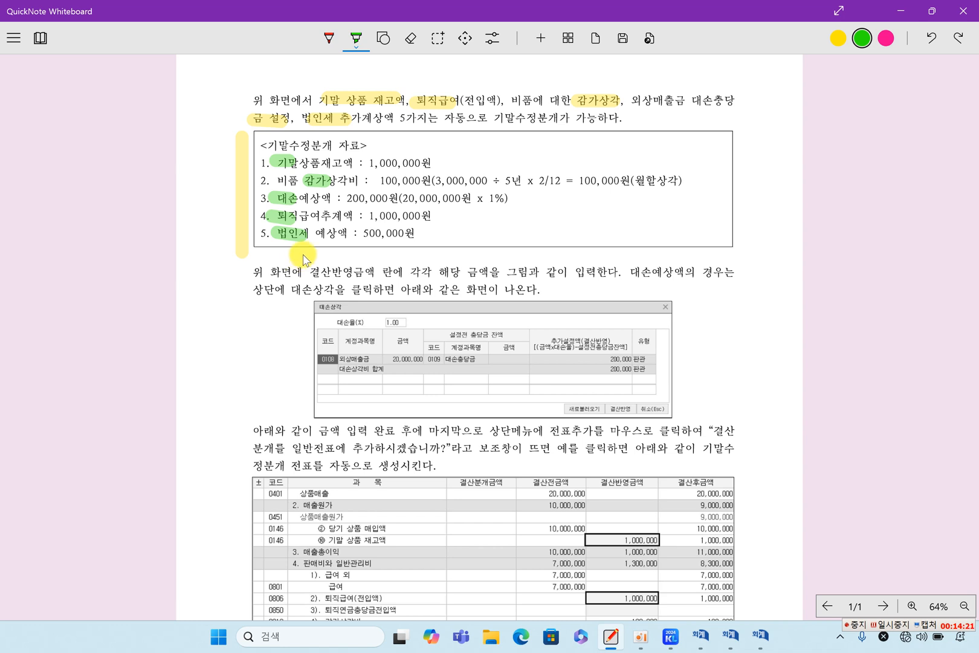
left_click(838, 39)
left_click_drag(261, 163, 433, 164)
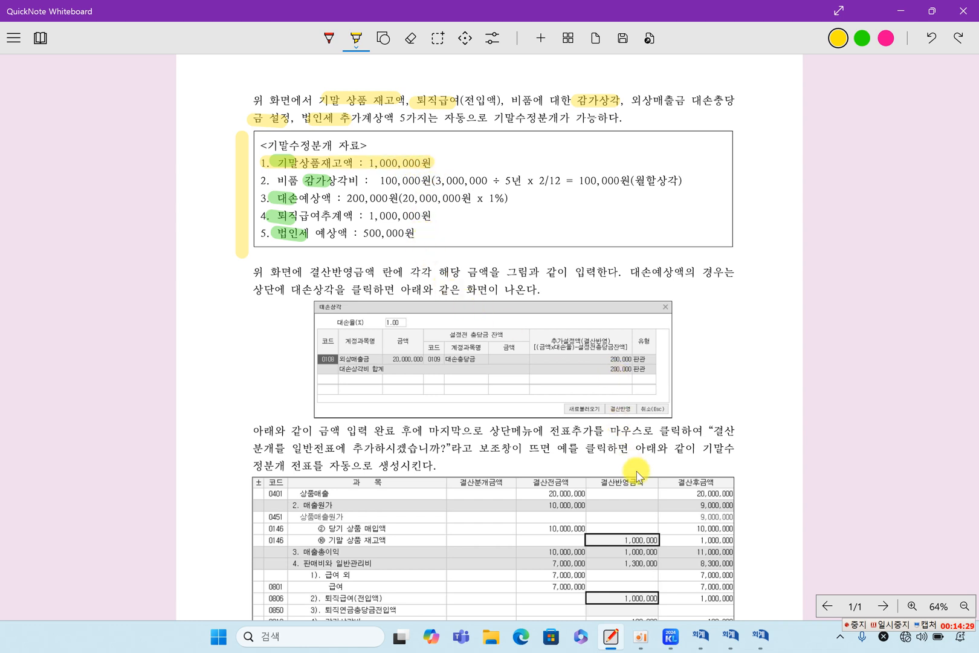
Switch to the 결산자료입력 window in KcLep and review its income statement sections from 매출액 through 당기순이익
left_click(759, 643)
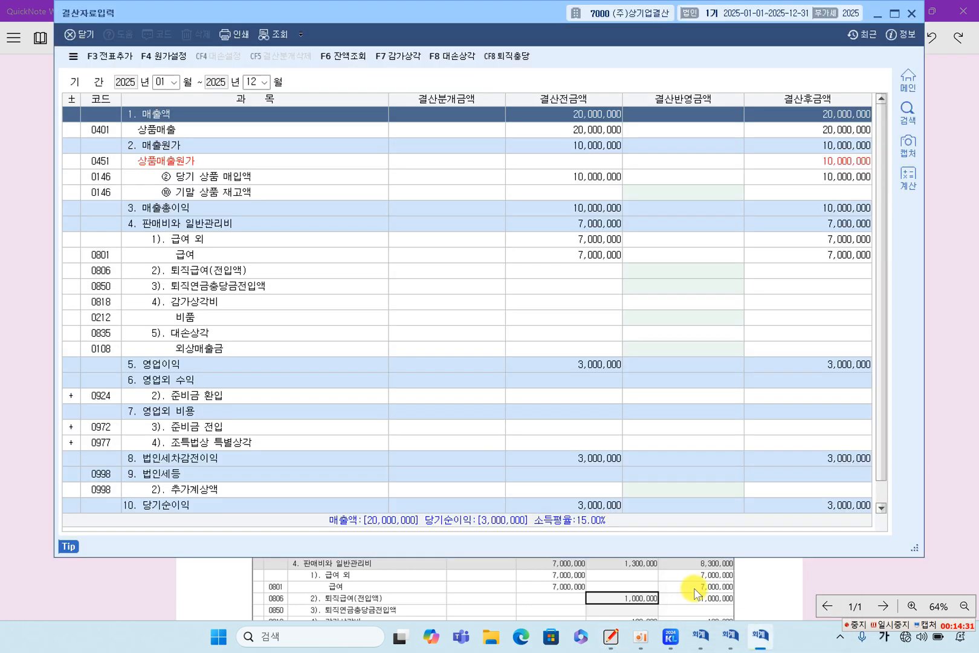
left_click(176, 162)
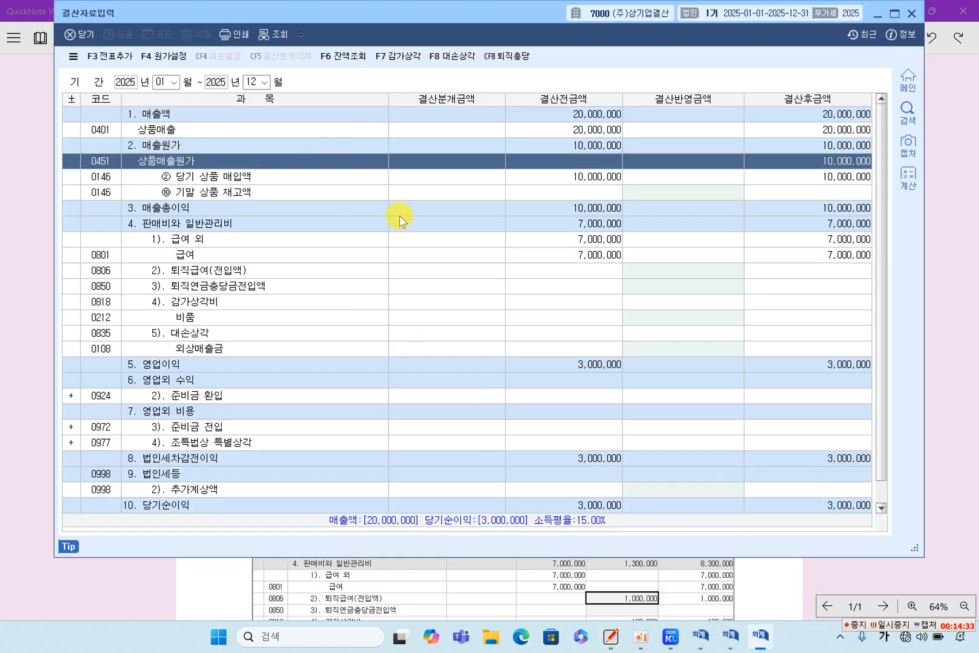
left_click(380, 211)
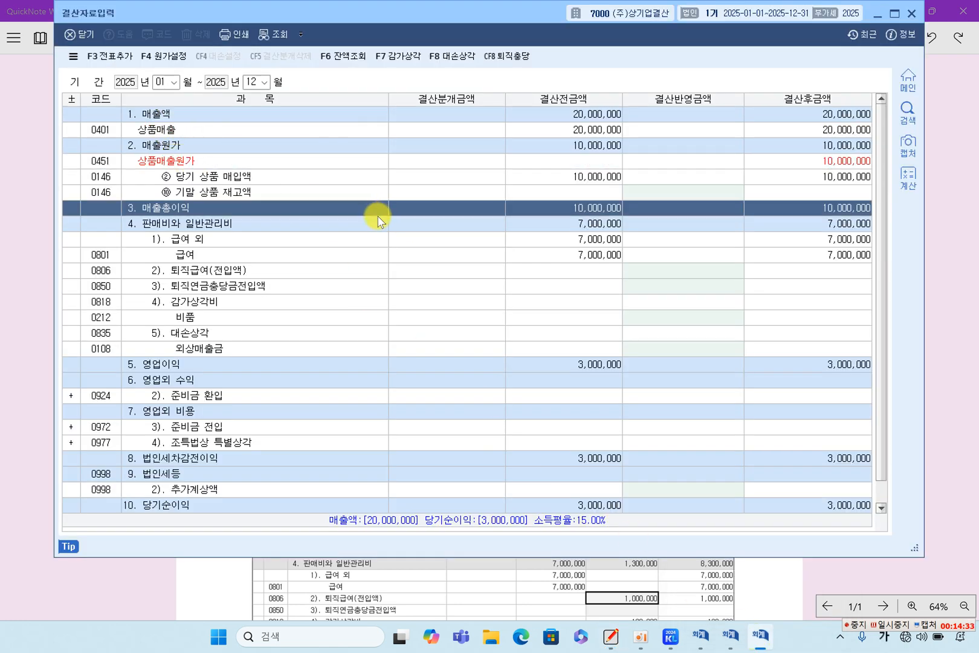
left_click(150, 117)
left_click(149, 147)
left_click(174, 212)
left_click(177, 225)
left_click(195, 365)
left_click(197, 379)
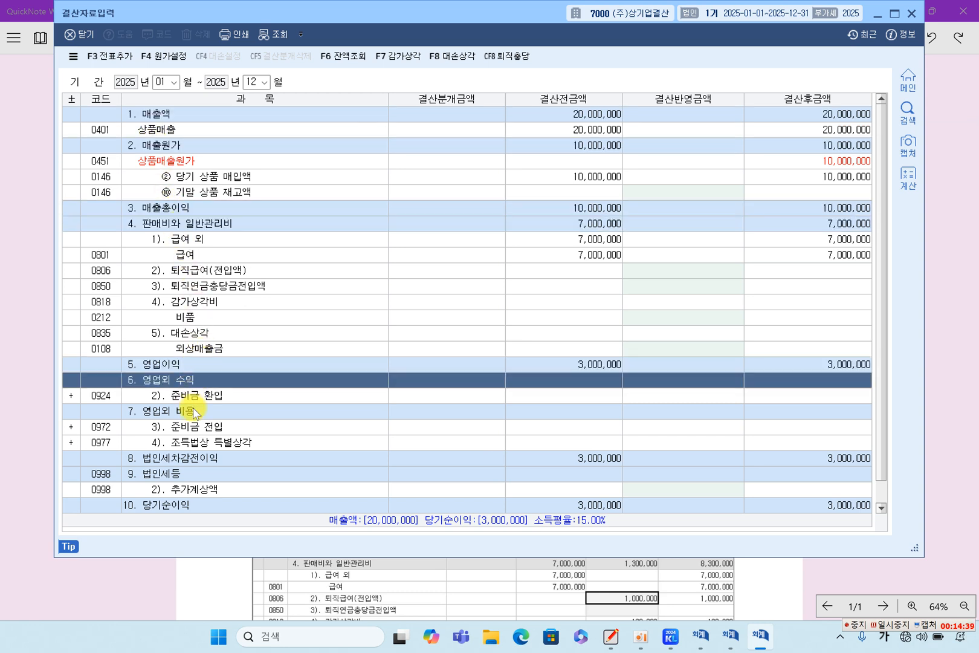
left_click(190, 412)
left_click(197, 461)
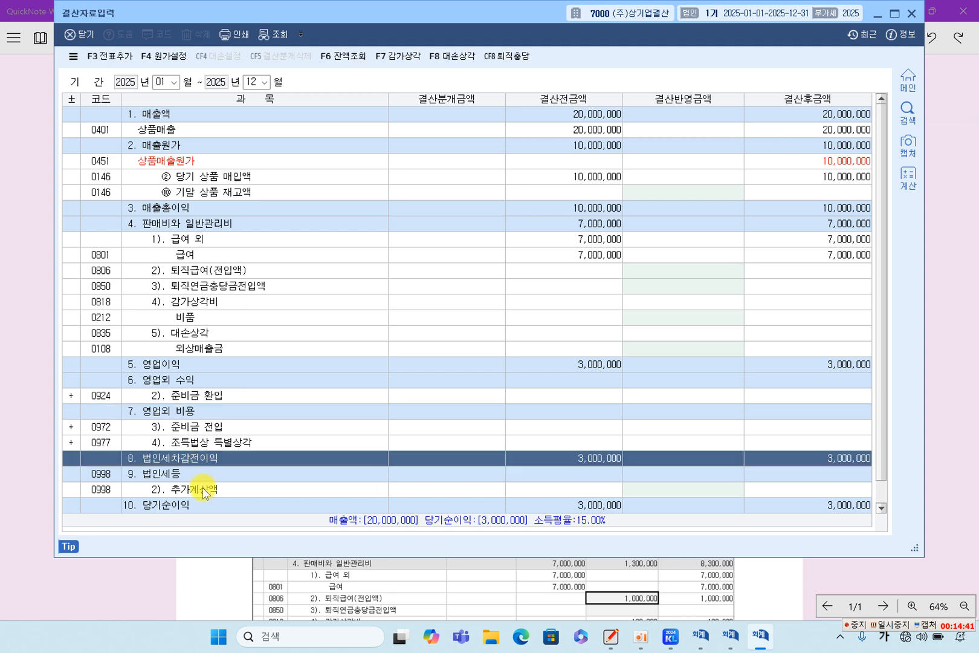
left_click(198, 474)
left_click(206, 508)
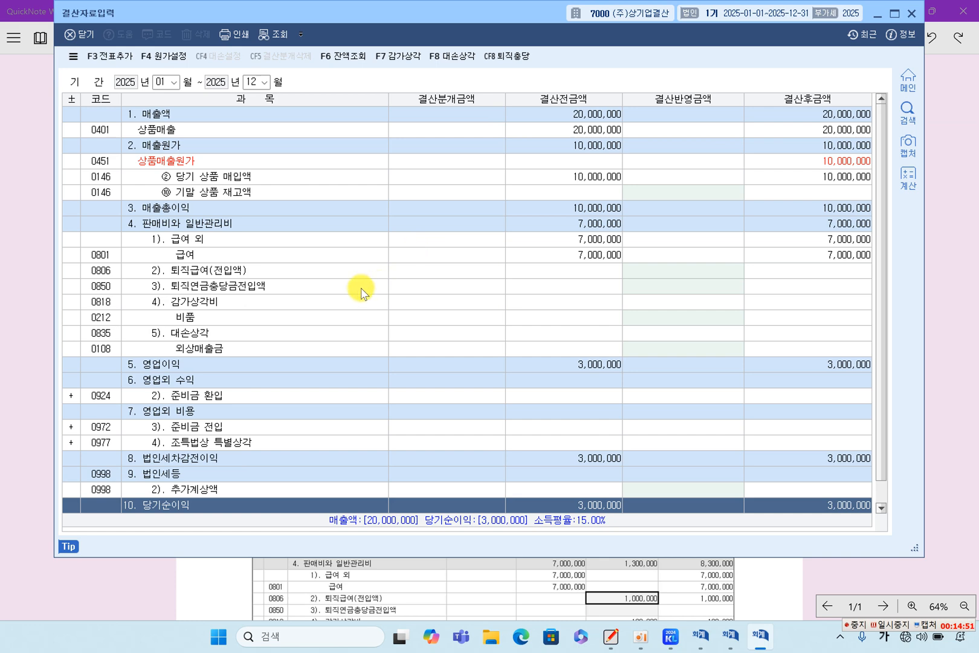
Check the inventory item in the QuickNote Whiteboard page and enter 1,000,000 as the 결산반영금액 for 기말 상품 재고액 in KcLep
left_click(18, 310)
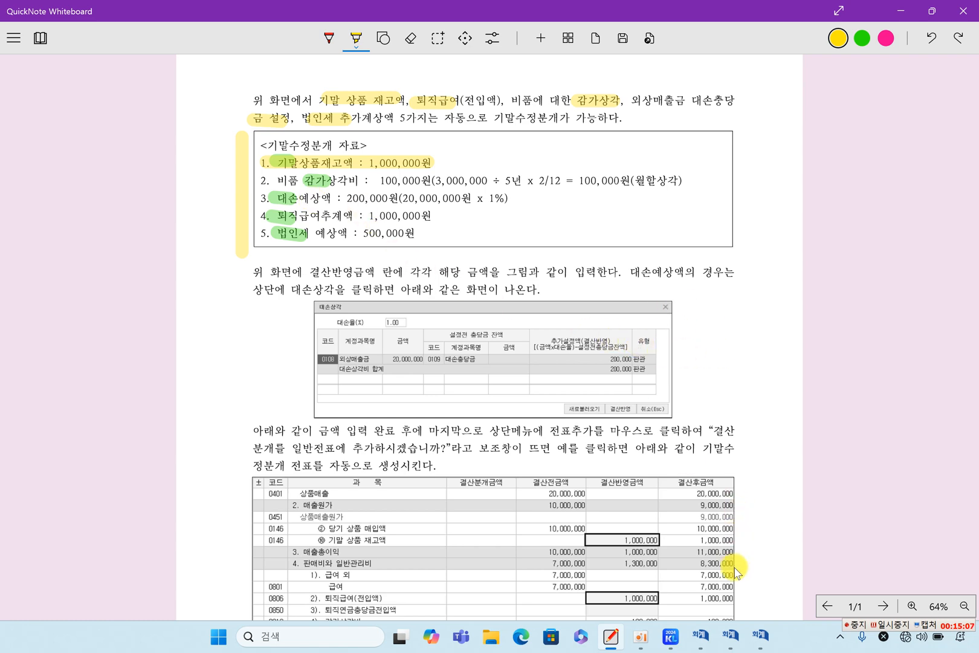
left_click(766, 638)
left_click(758, 574)
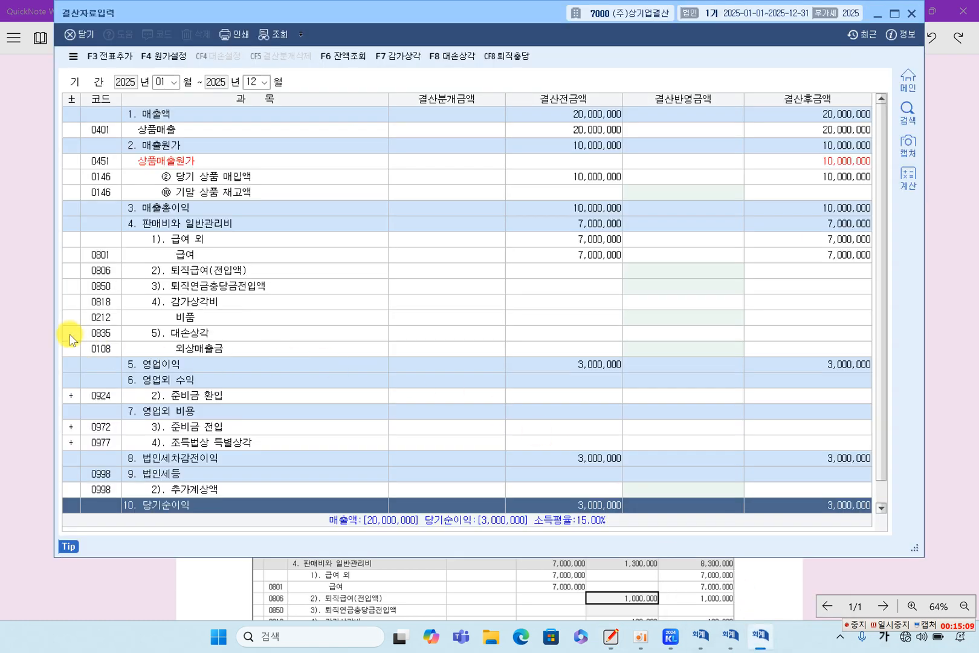
left_click(23, 313)
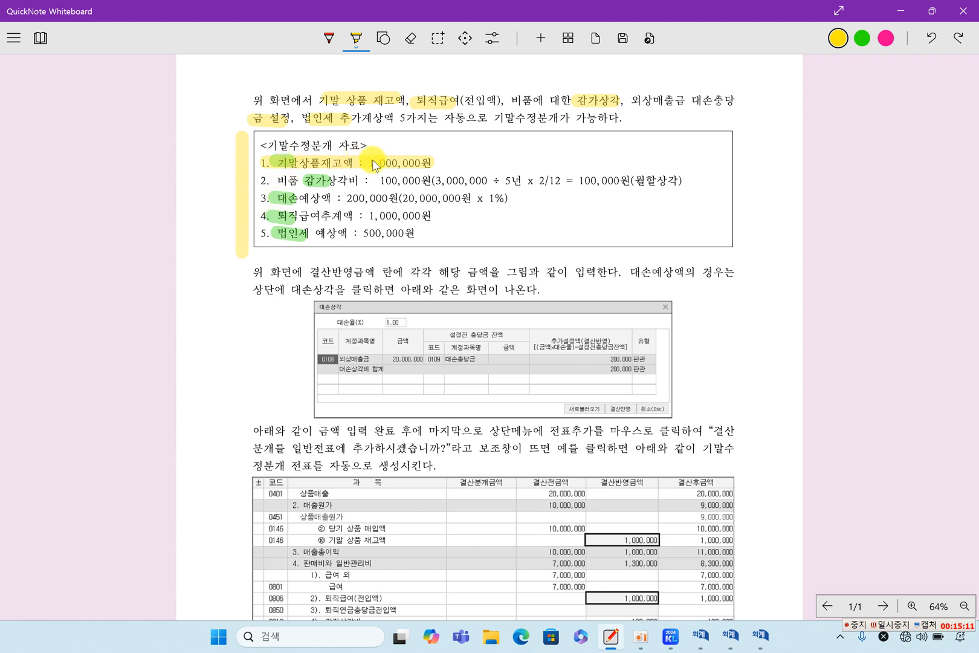
mouse_move(761, 638)
left_click(758, 573)
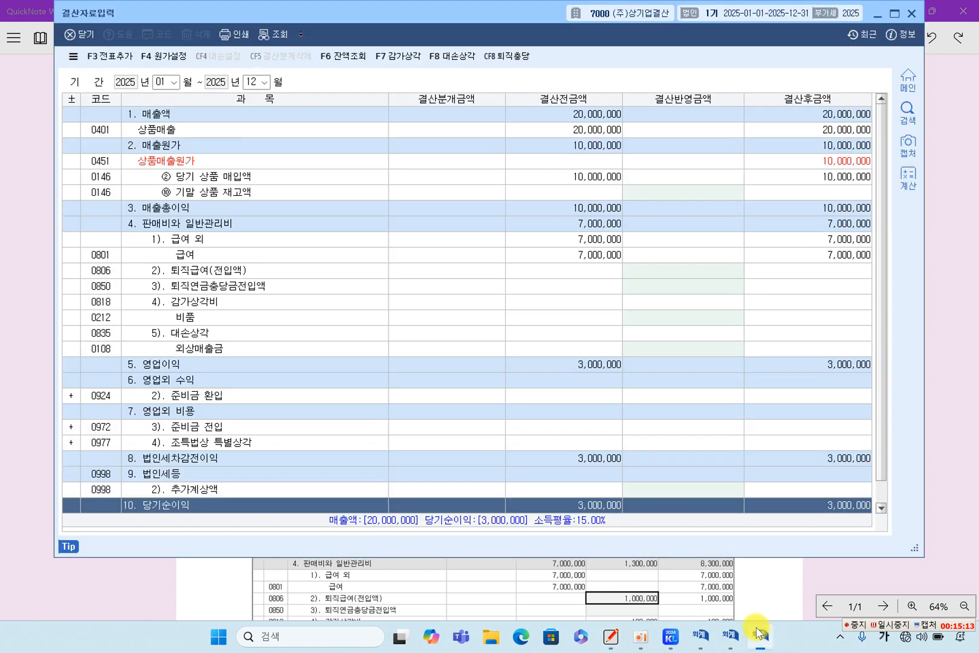
left_click(136, 161)
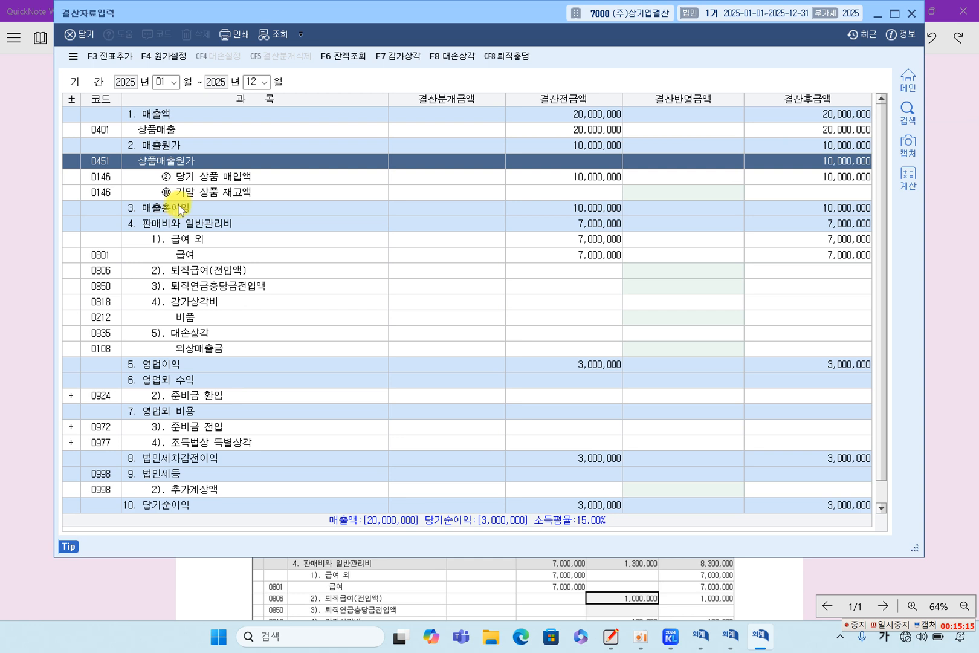
left_click(195, 179)
left_click(194, 191)
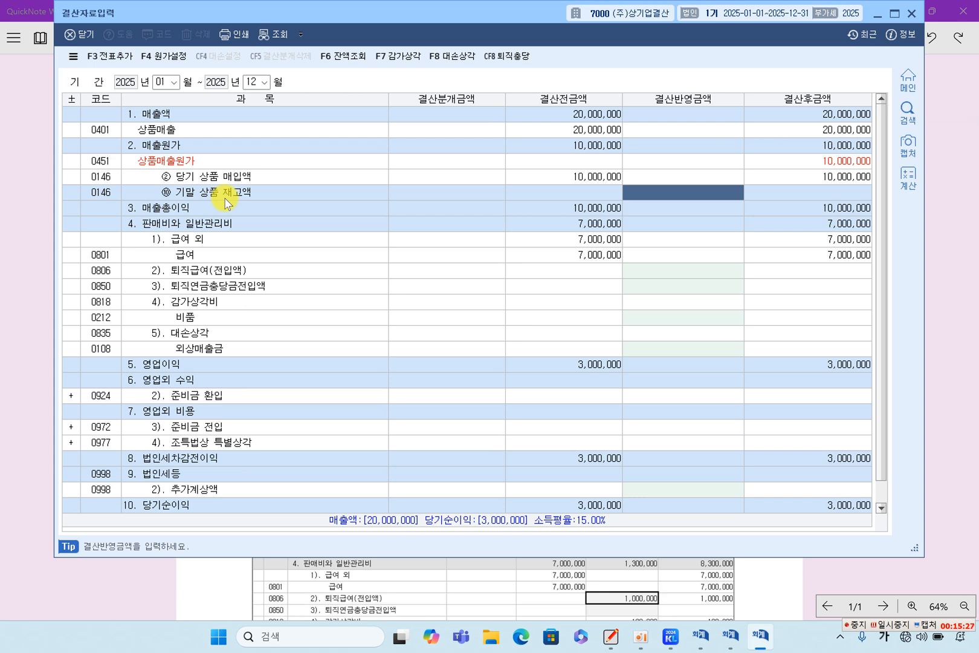
type("1,000,000")
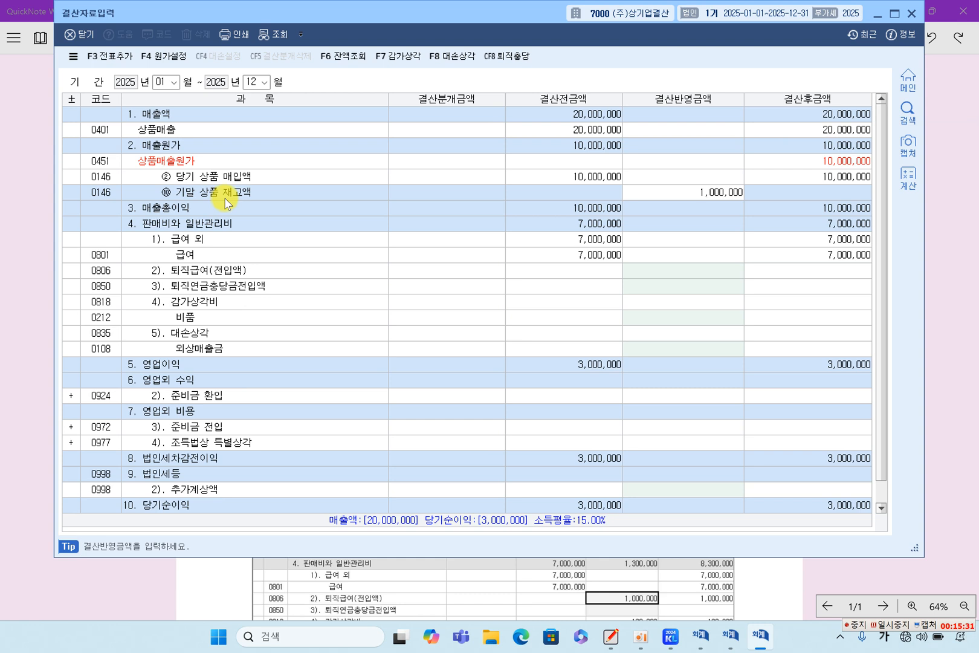
key("Return")
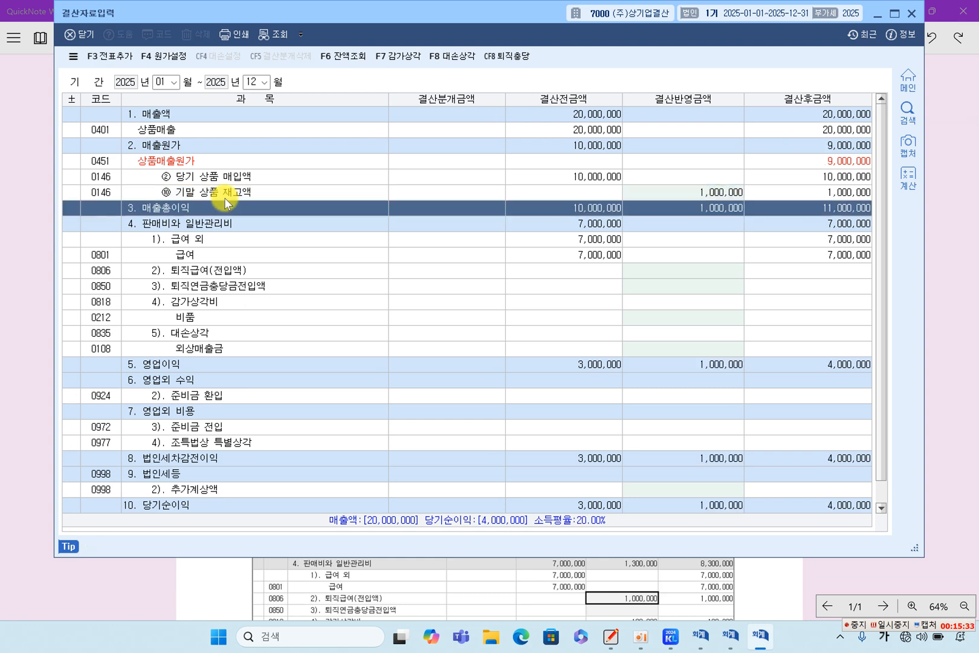
Locate the 비품 row under 감가상각비, and highlight 비품 감가상각비 in item 2 of the QuickNote Whiteboard page in yellow
left_click(219, 225)
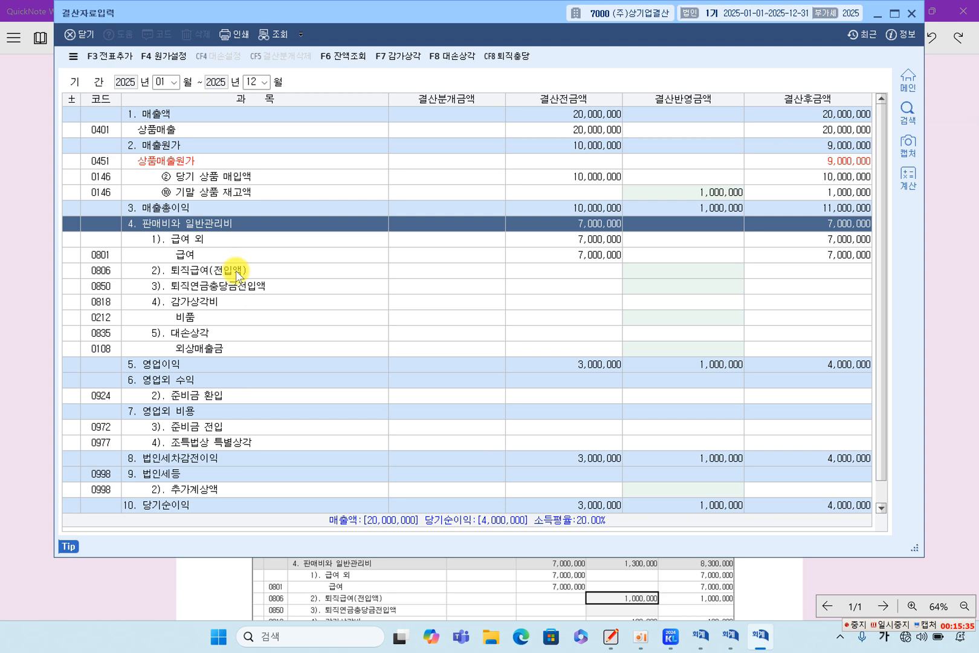
left_click(201, 301)
left_click(208, 318)
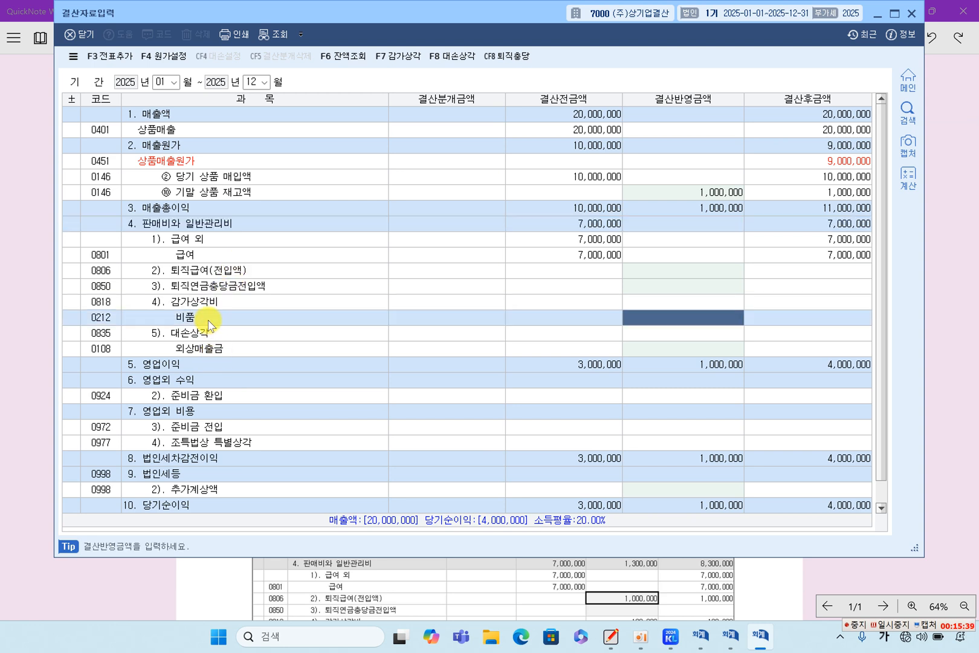
left_click(22, 318)
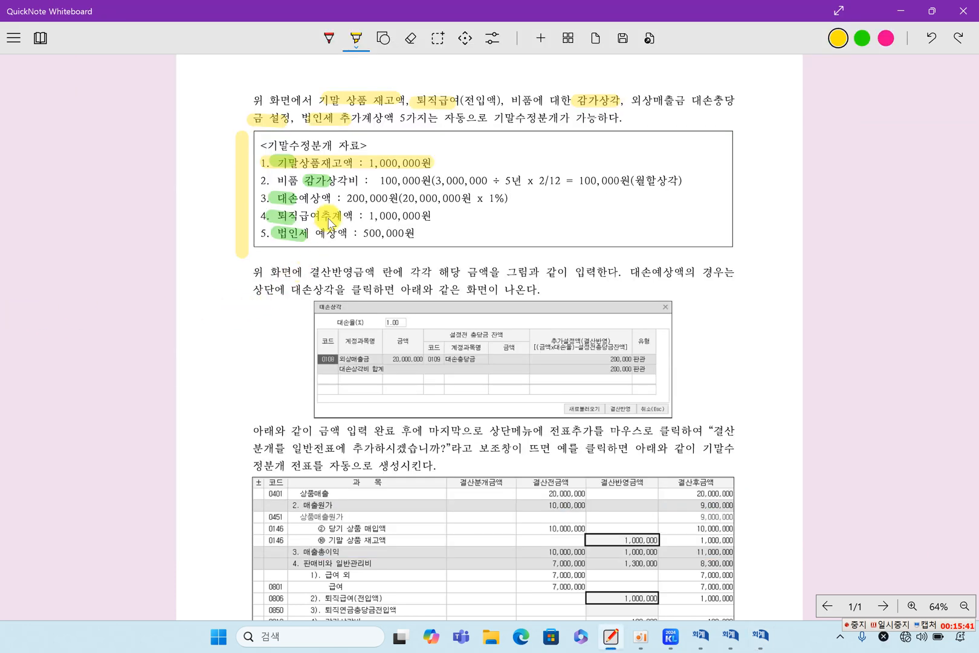
mouse_move(289, 188)
left_mouse_down()
mouse_move(278, 186)
mouse_move(368, 182)
mouse_move(360, 190)
left_mouse_up()
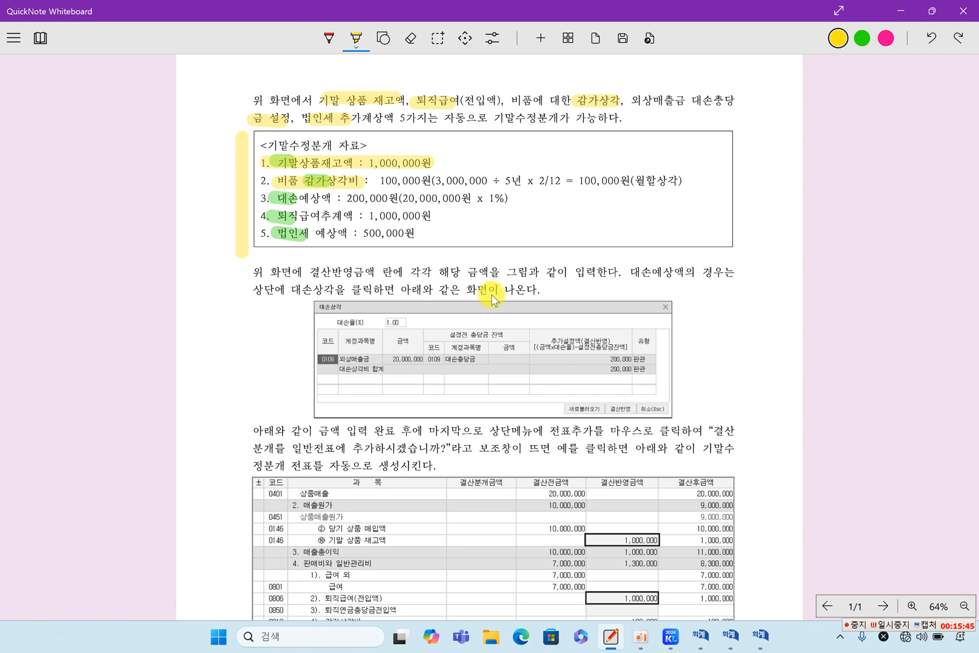
Check the 비품 balance in KcLep's 합계잔액시산표, and highlight the 3,000,000 ÷ 5년 x 2/12 calculation and both 100,000원 amounts in the whiteboard page
left_click(731, 635)
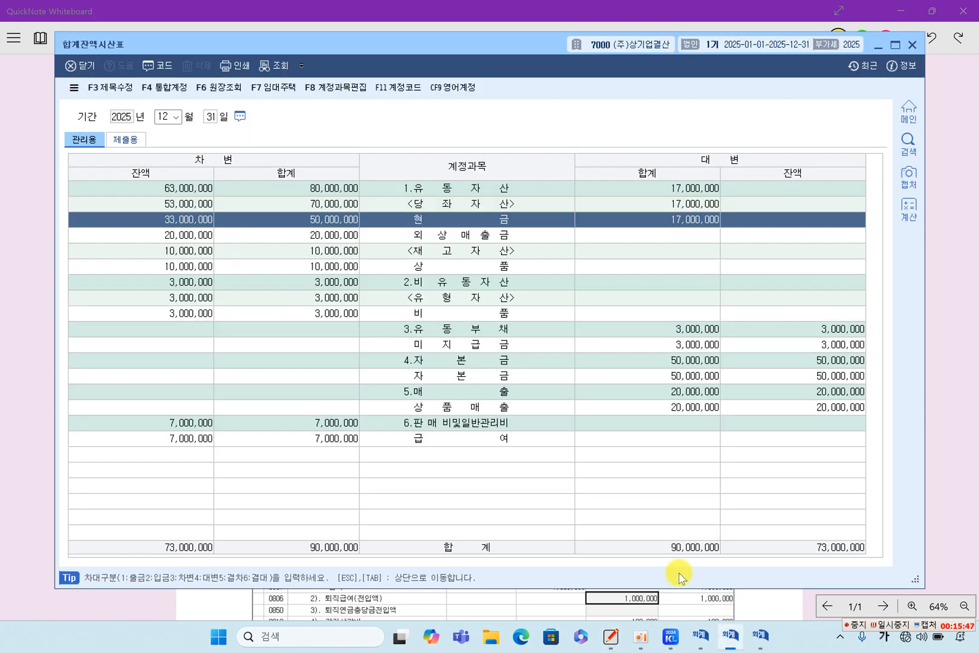
left_click(437, 313)
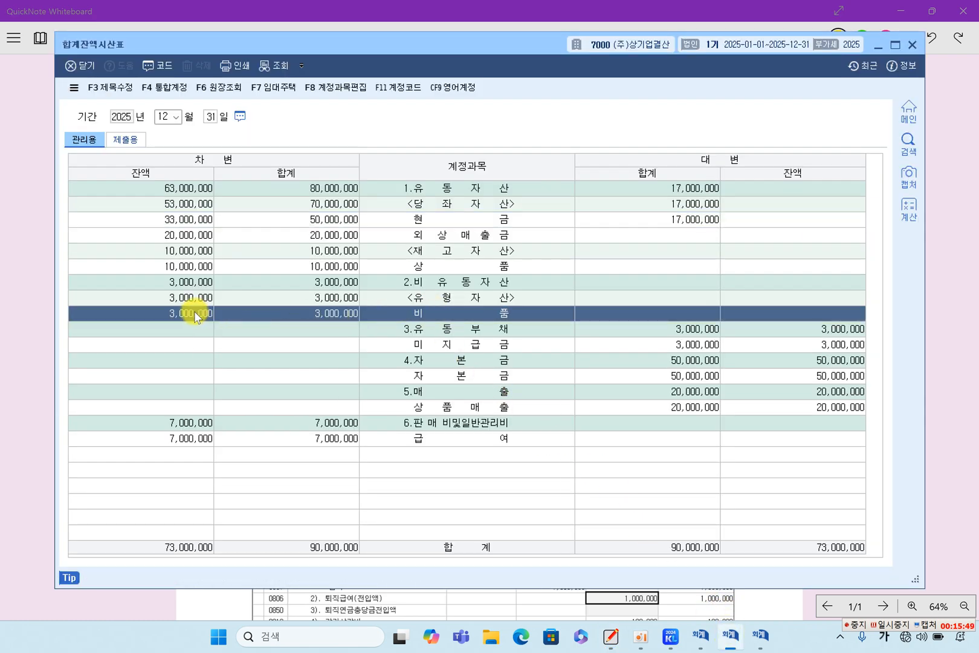
left_click(37, 302)
left_click_drag(433, 188, 499, 190)
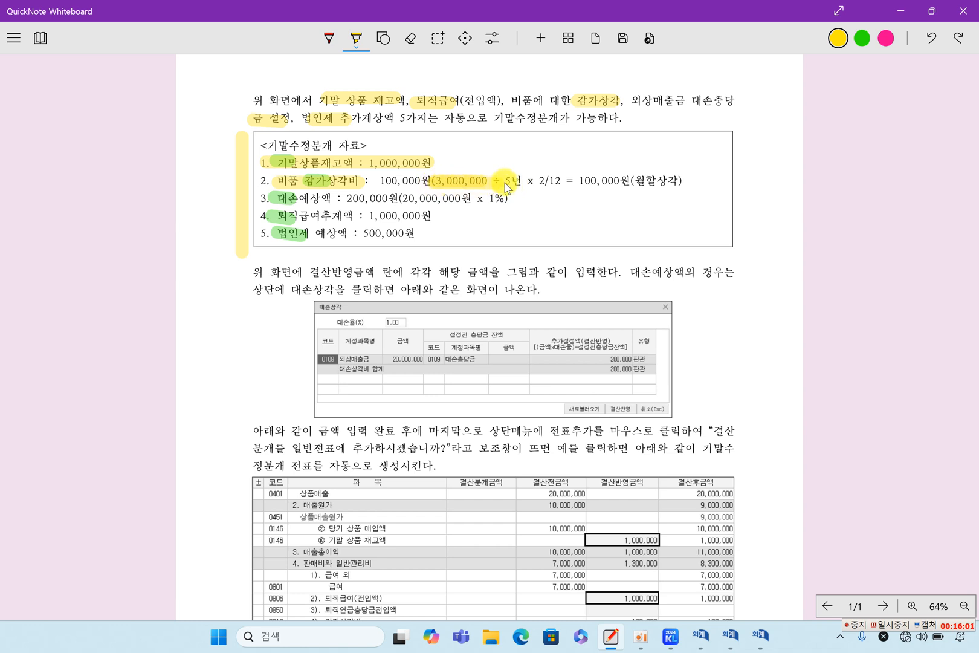
left_click_drag(519, 187, 677, 186)
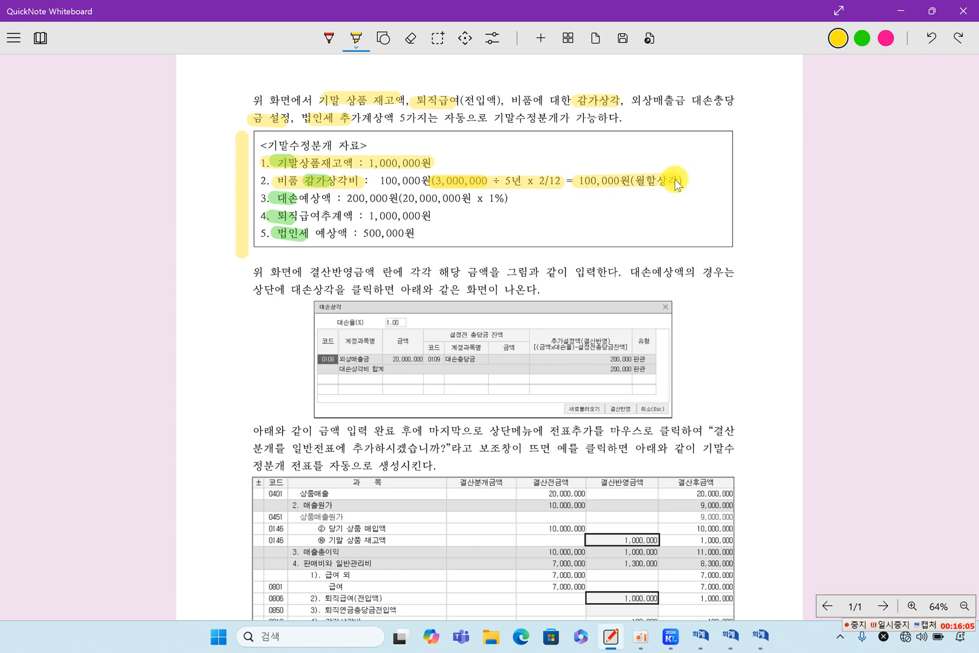
left_click_drag(440, 188, 380, 184)
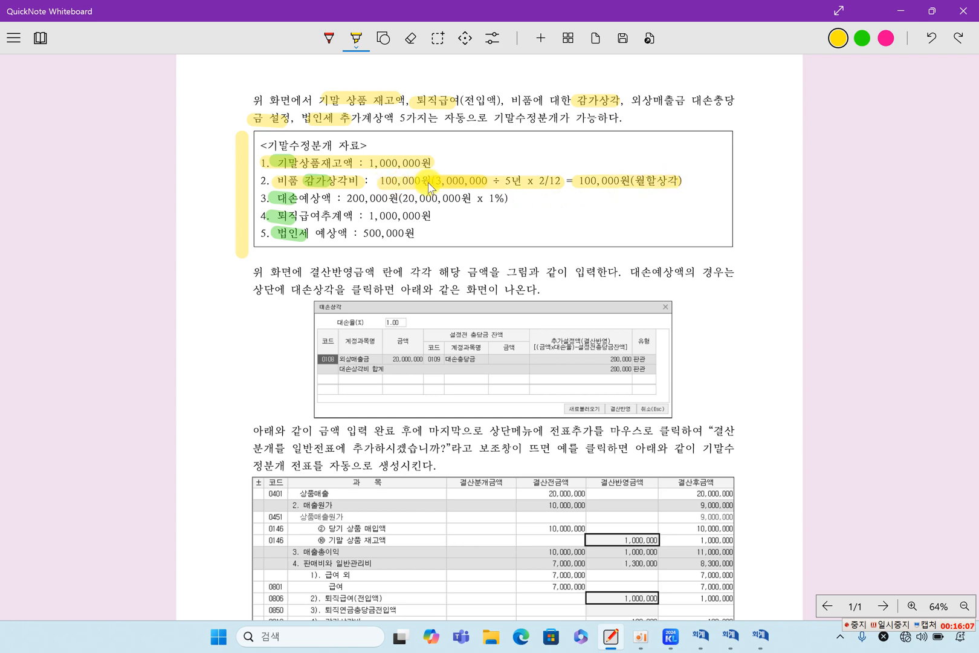
Switch to 결산자료입력 in KcLep and enter 100,000 as the 결산반영금액 for 비품 under 감가상각비
left_click(760, 636)
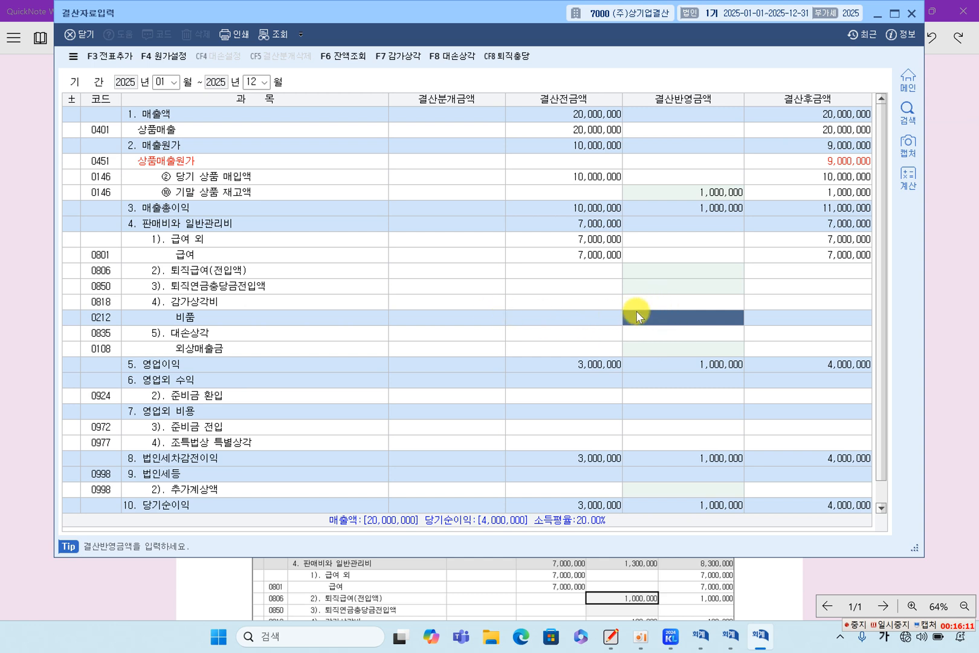
type("1000000")
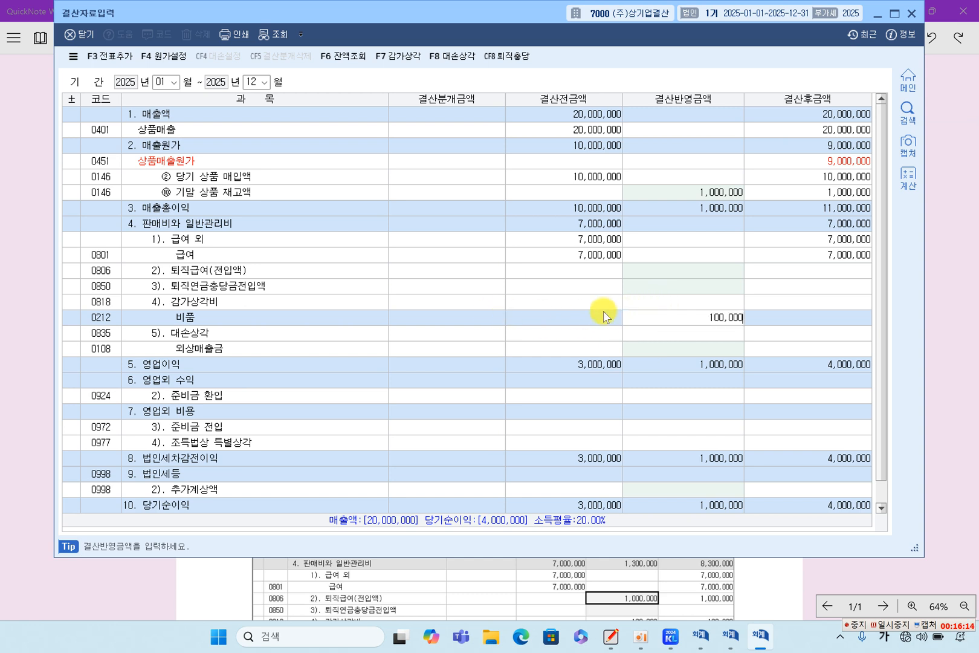
key("Return")
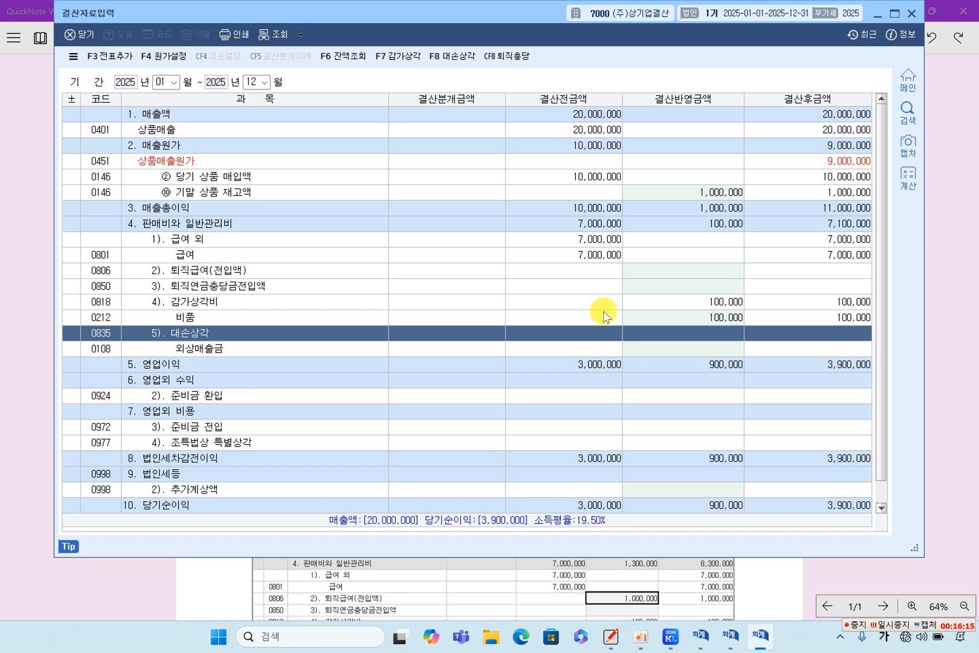
left_click(707, 323)
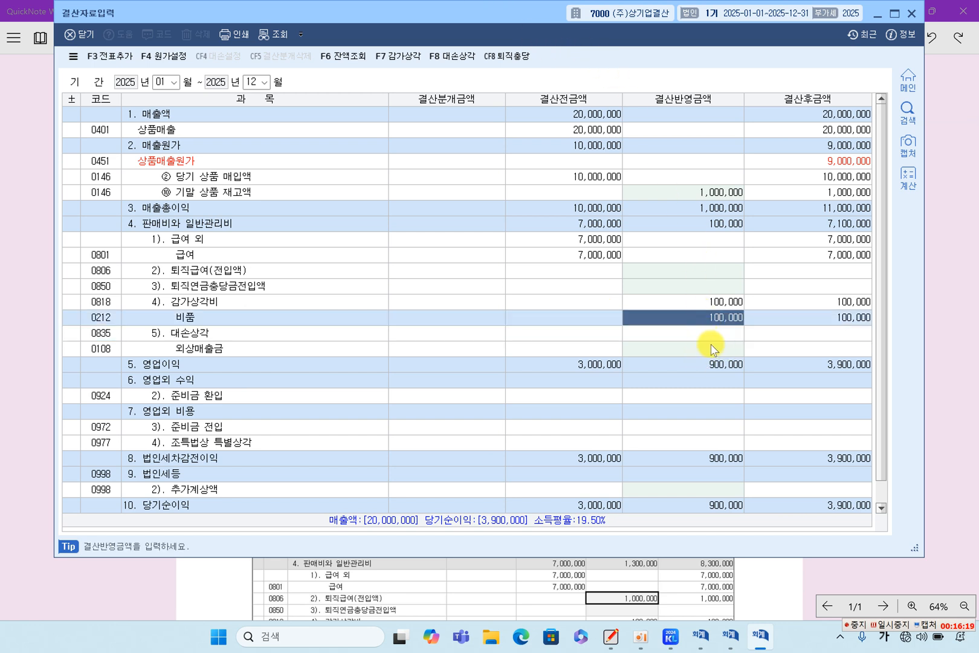
Highlight 대손예상액 and 1% in item 3 of the whiteboard page in yellow, and open the 대손상각 dialog in KcLep
left_click(41, 251)
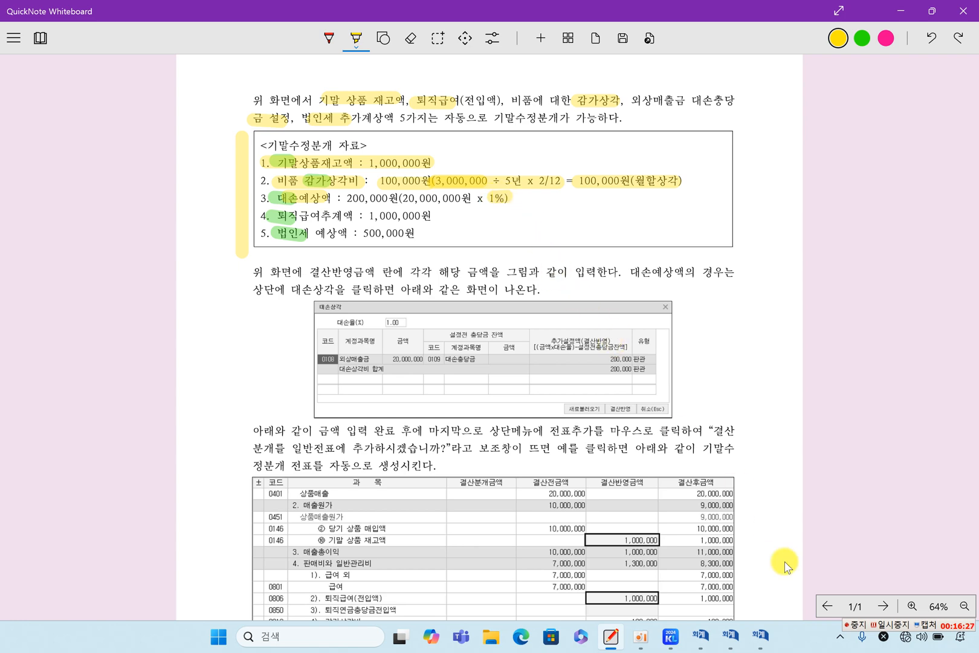
left_click(760, 636)
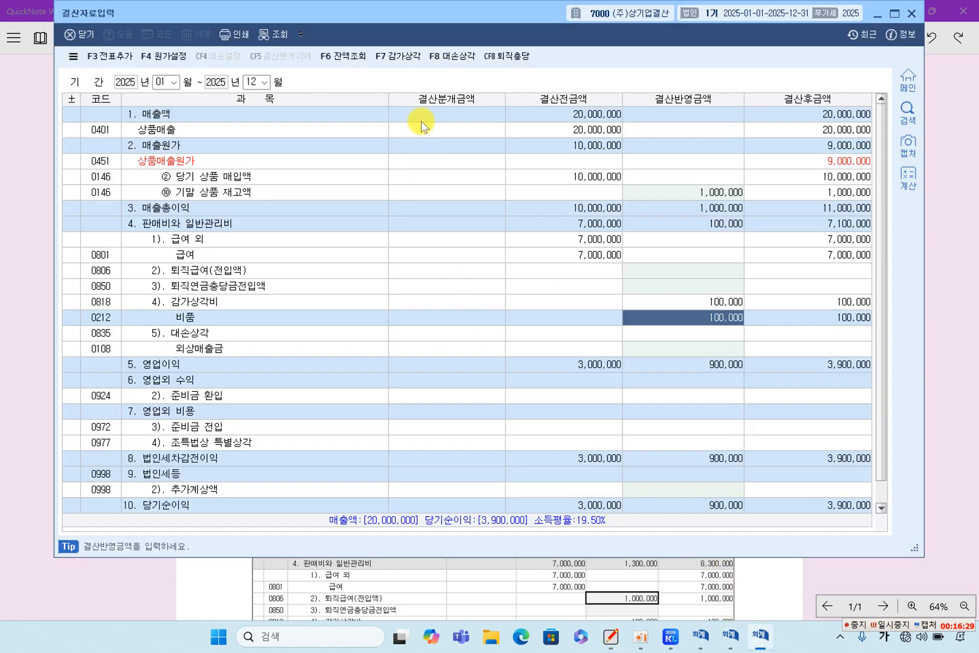
left_click(453, 56)
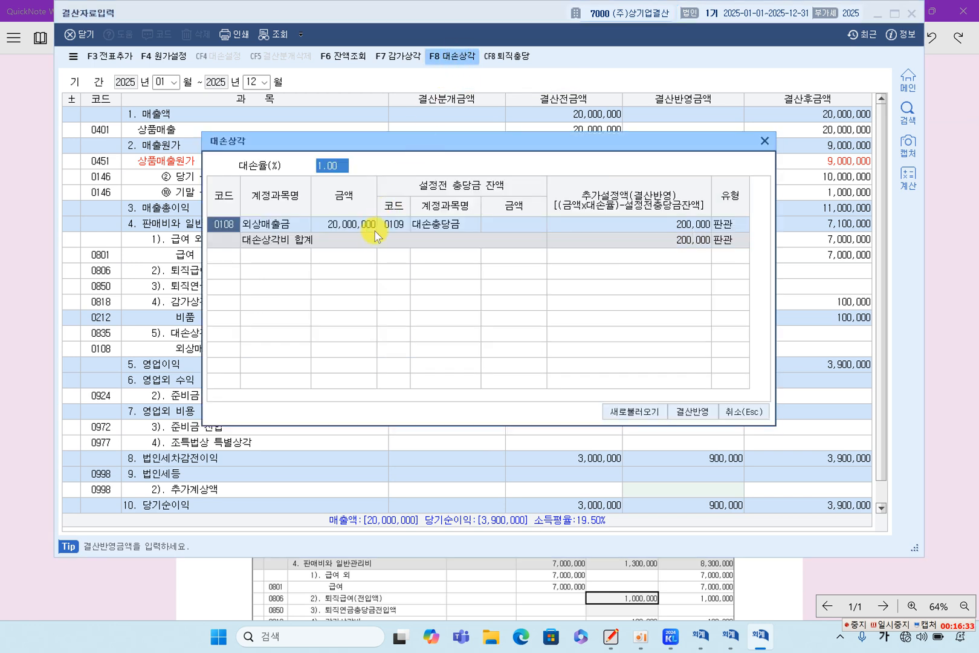
key("Return")
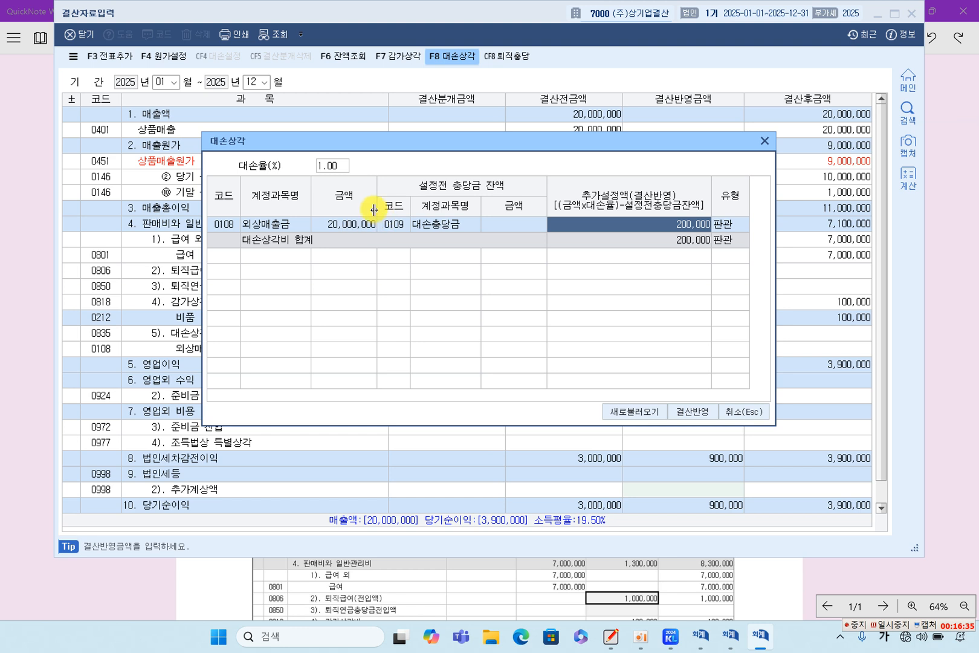
Try a 대손율 of 3% in the 대손상각 dialog and restore the rate to 1.00%
left_click(329, 166)
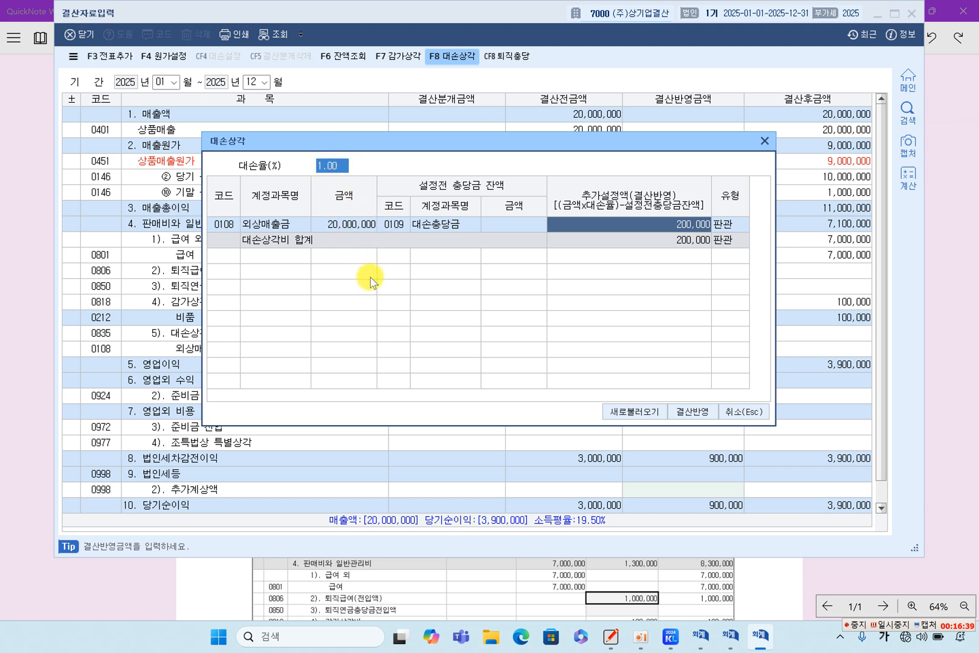
type("3")
key("Return")
type("1")
key("Return")
left_click(519, 225)
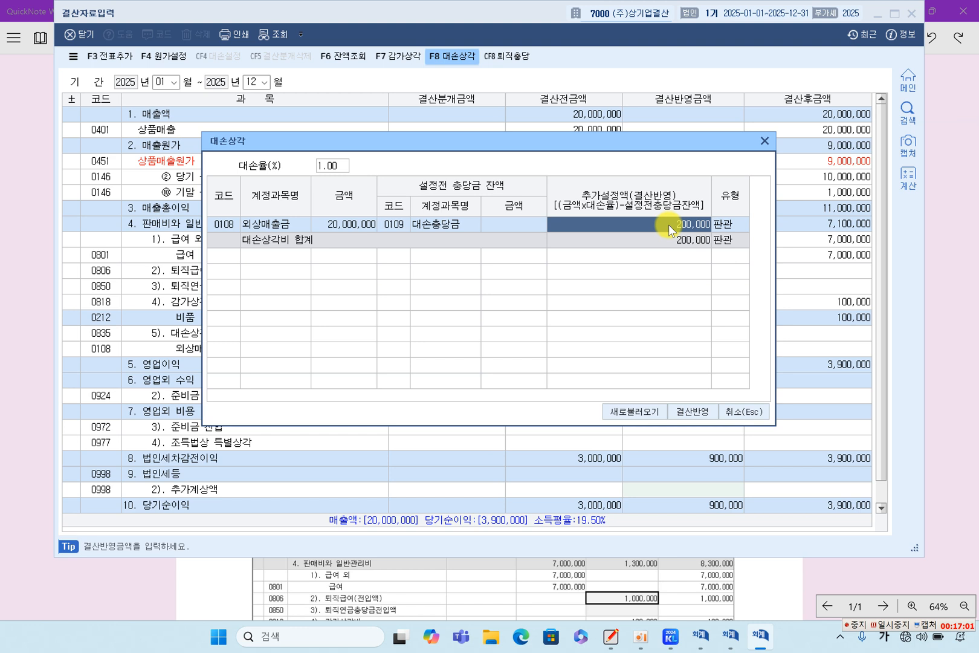
Apply the 200,000 외상매출금 allowance at the 1.00% 대손율 to the closing data
left_click(331, 166)
left_click(693, 412)
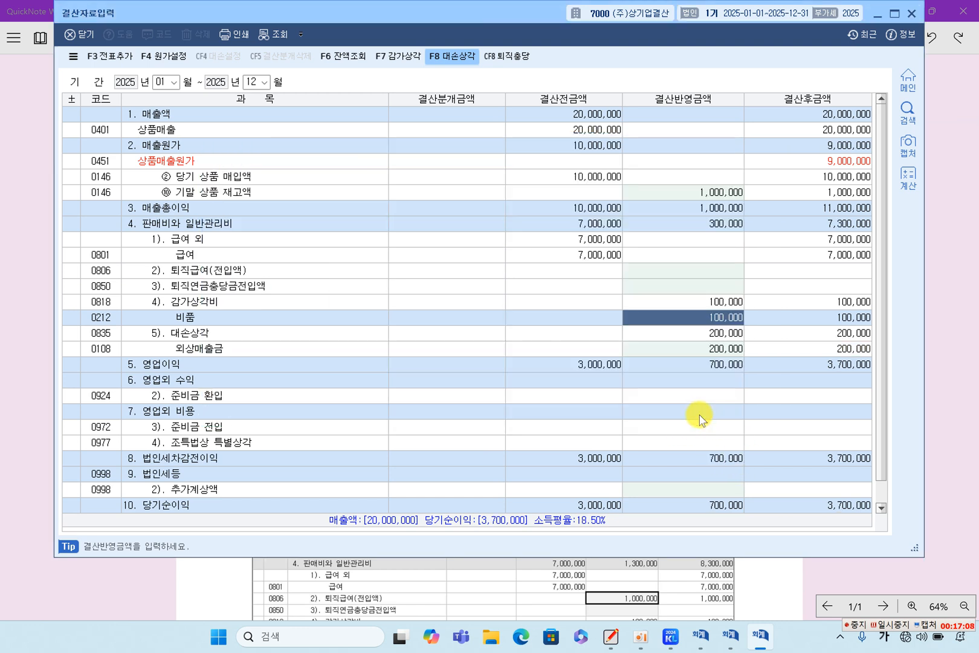
left_click(199, 223)
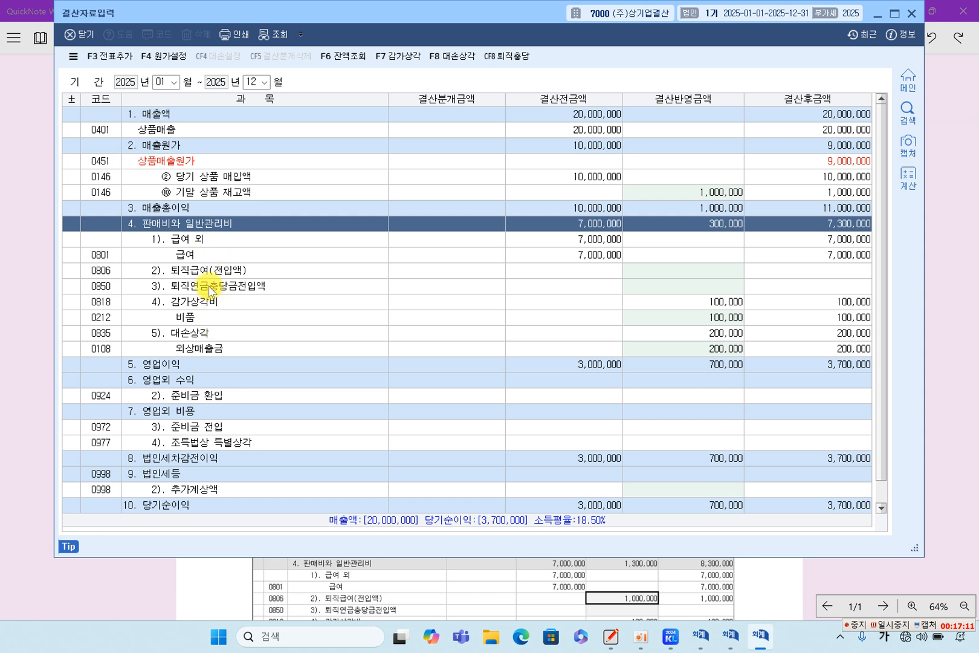
Switch to the whiteboard page and highlight item 4, 퇴직급여추계액 : 1,000,000원, in yellow
left_click(187, 332)
left_click(216, 349)
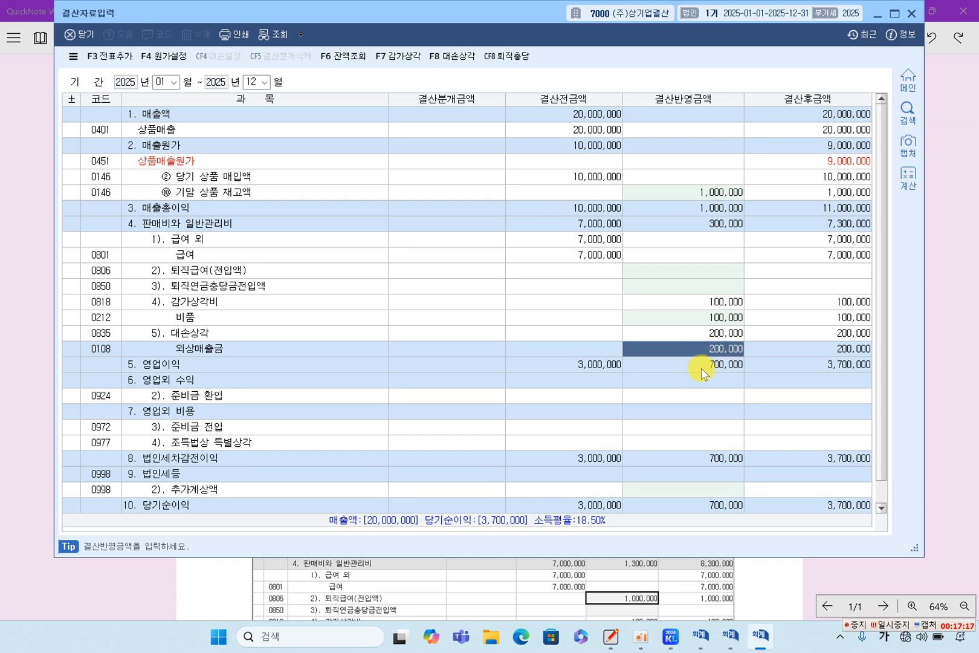
left_click(352, 586)
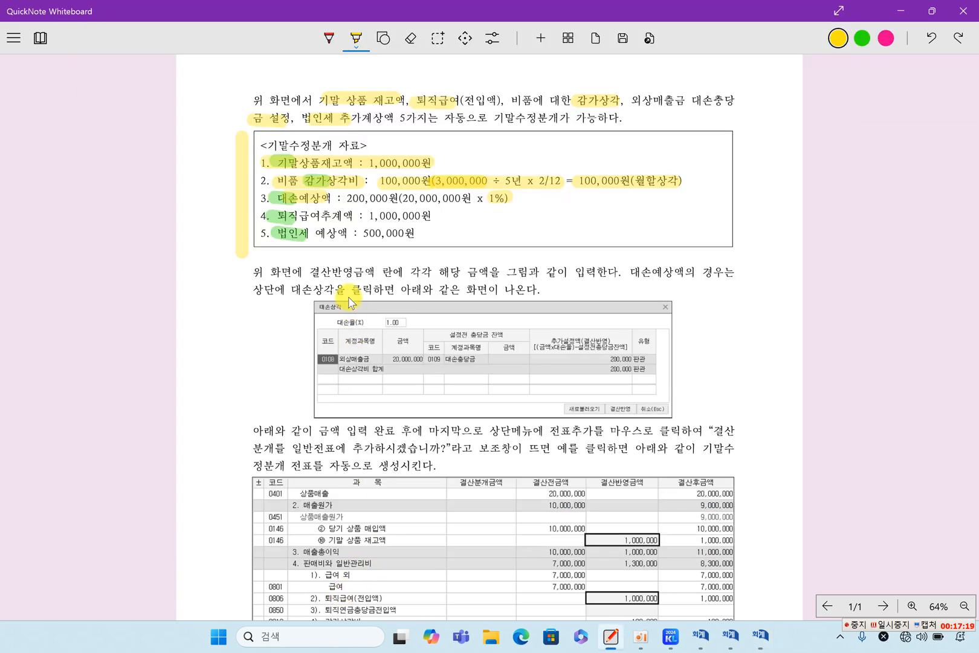
left_click_drag(276, 216, 432, 216)
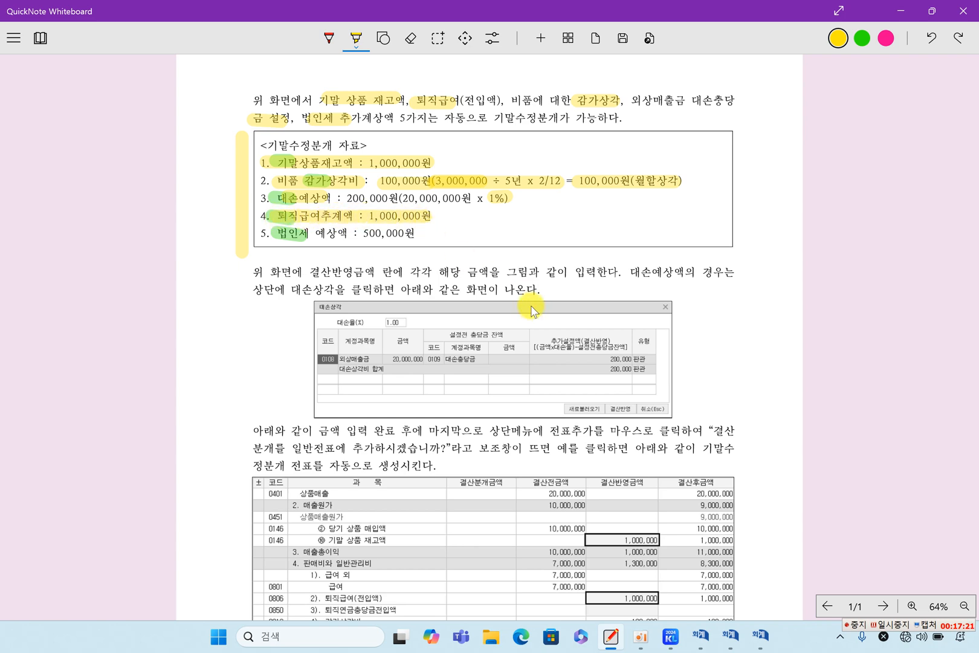
Switch to 결산자료입력 in KcLep and enter 1,000,000 as the 결산반영금액 for 퇴직급여(전입액)
left_click(763, 640)
left_click(136, 230)
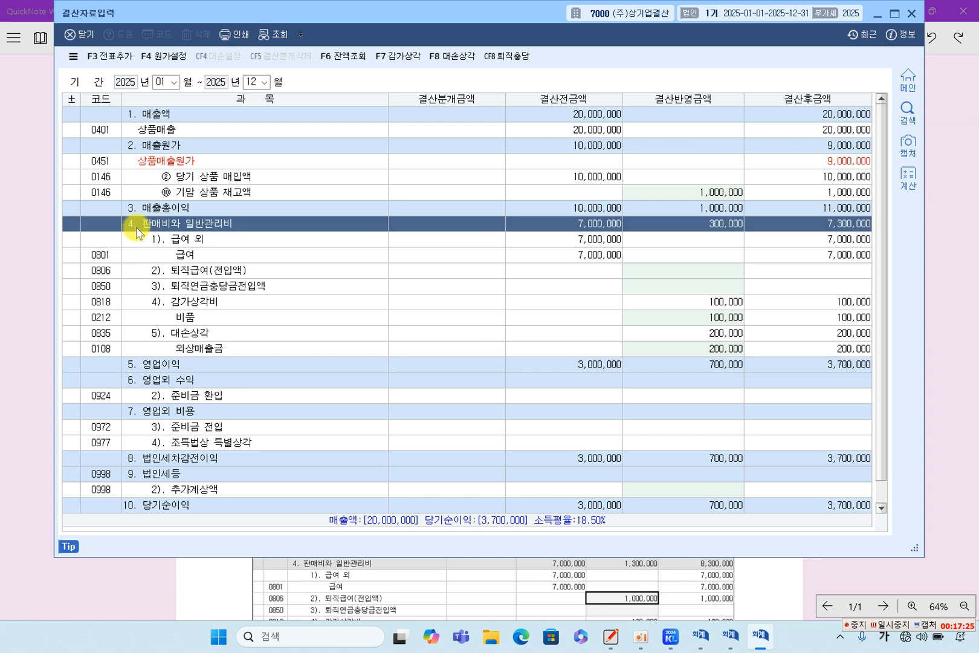
left_click(187, 275)
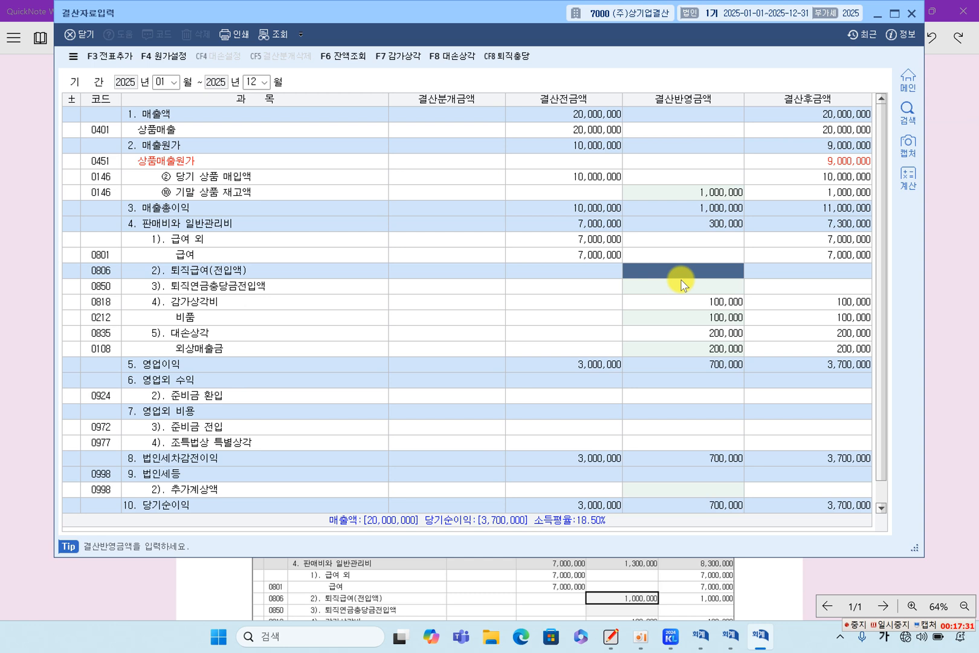
type("1,")
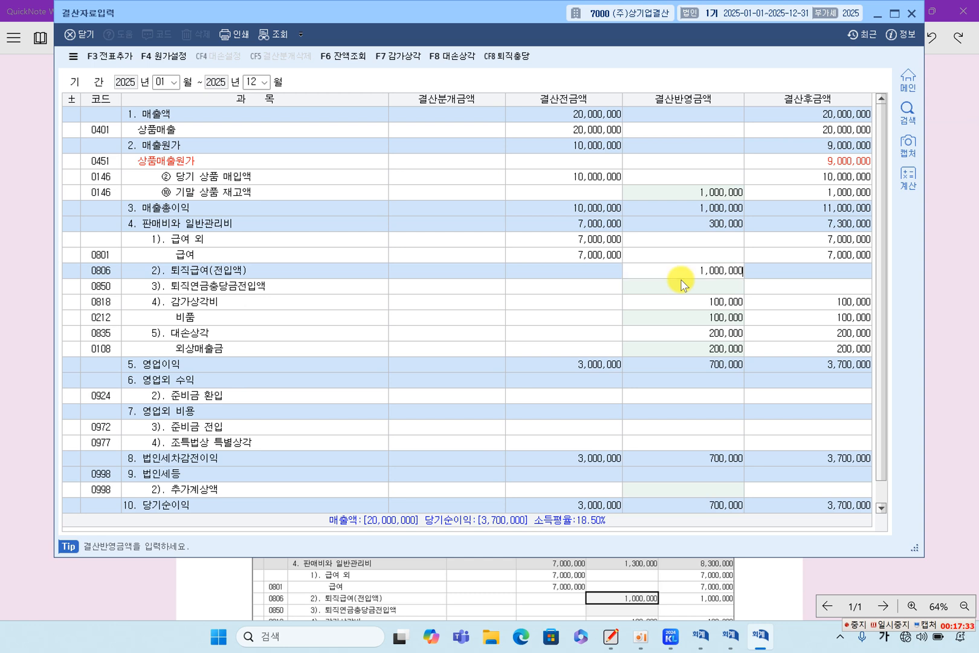
type("000,000")
key("Return")
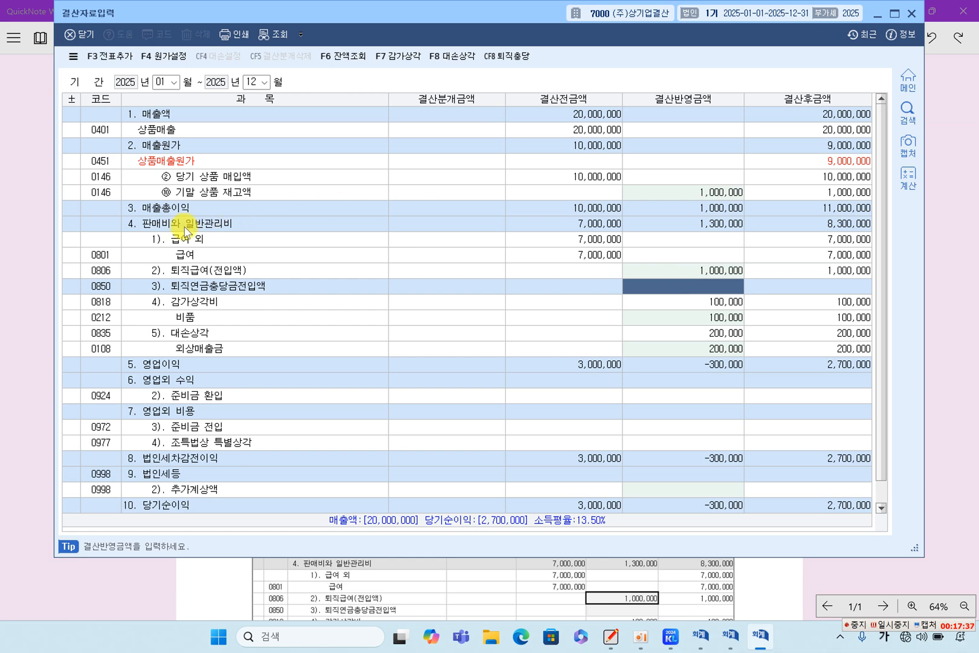
Highlight item 5, 법인세 예상액, in yellow on the whiteboard page, and enter 500,000 as the 결산반영금액 for 추가계상액 under 법인세등 in KcLep
key("alt+Tab")
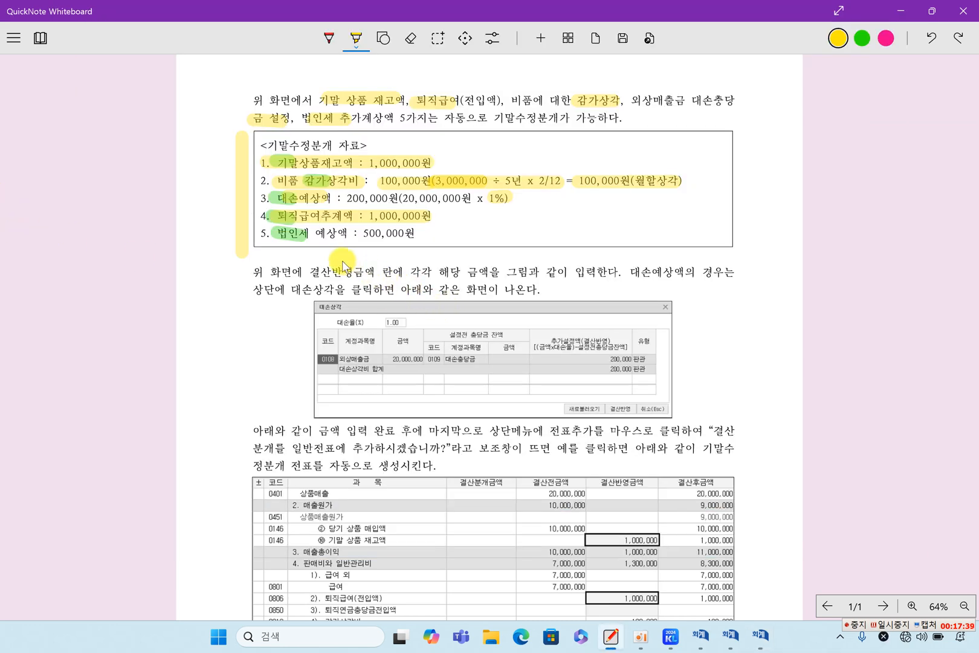
left_click_drag(309, 233, 416, 235)
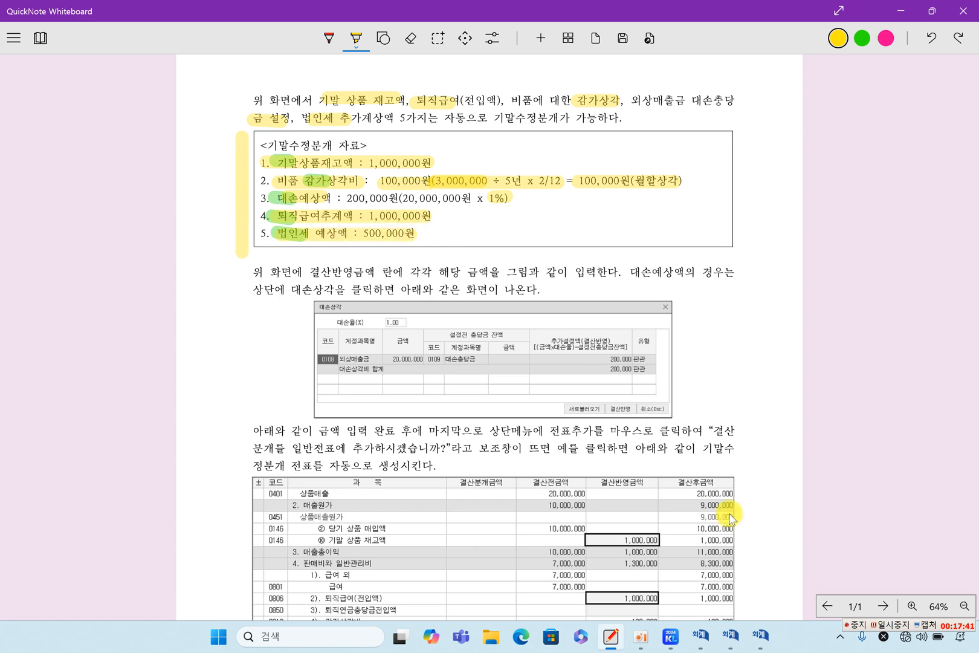
left_click(763, 638)
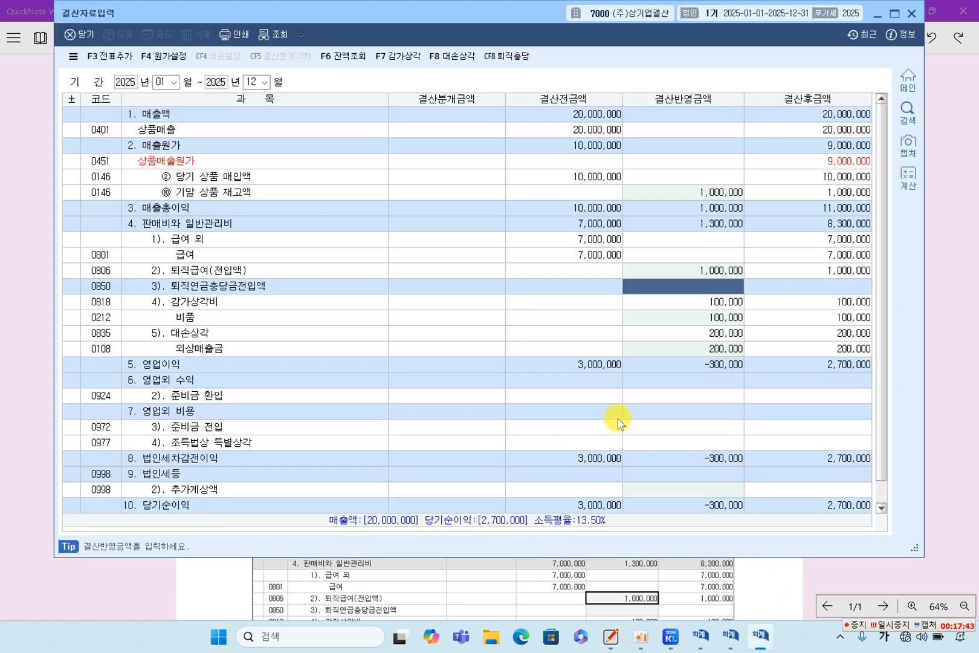
scroll(711, 435, "down", 1)
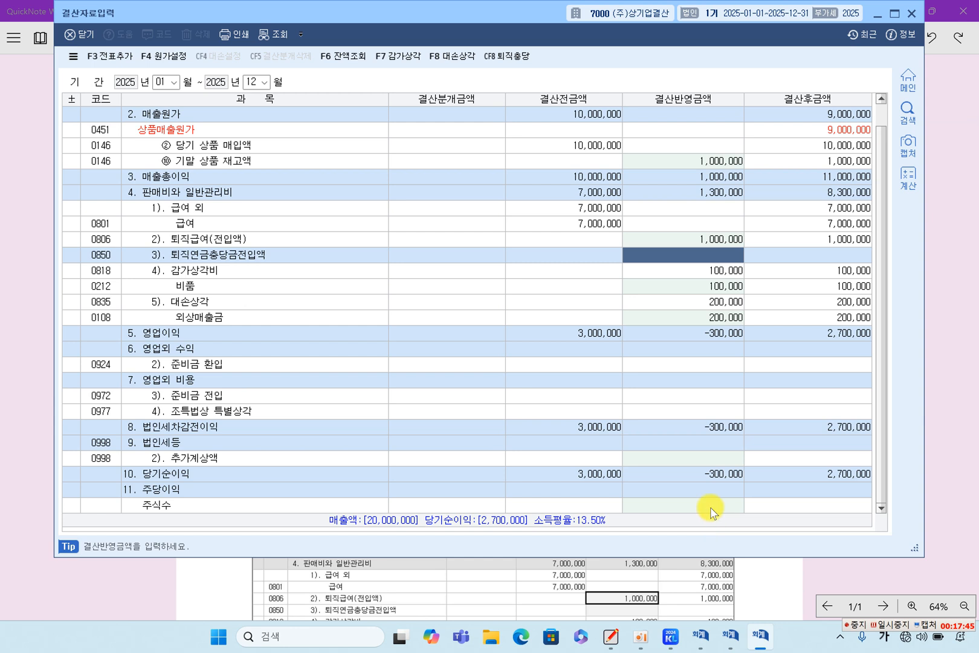
left_click(684, 458)
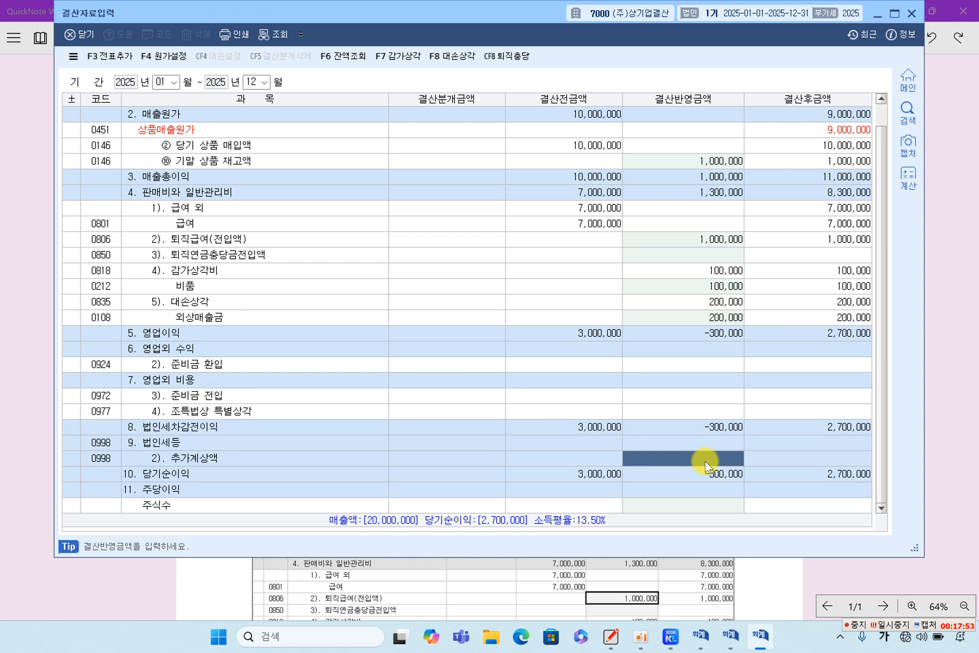
type("500,0")
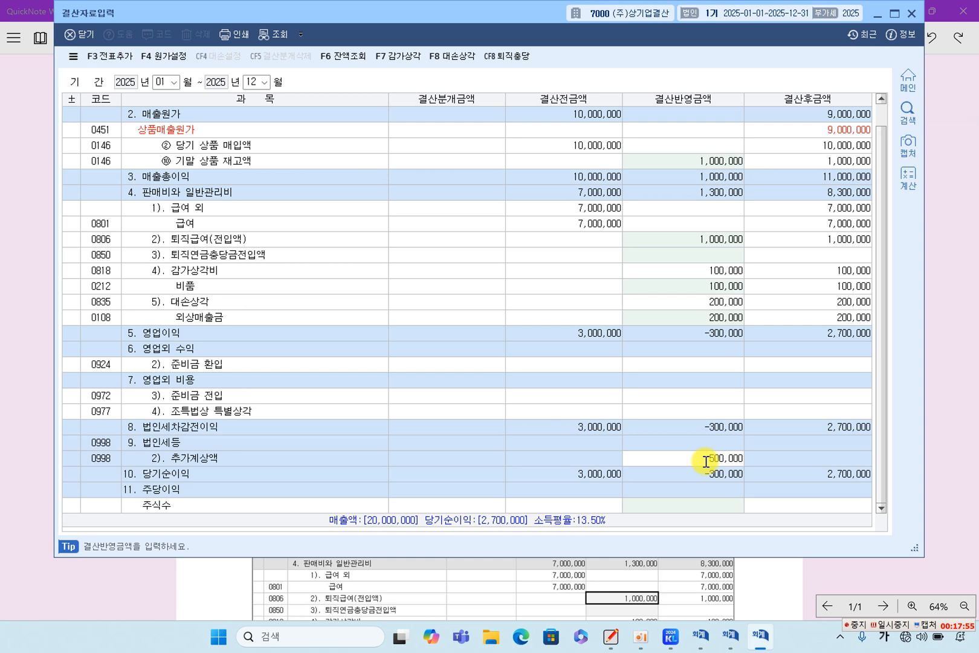
type("00")
key("Return")
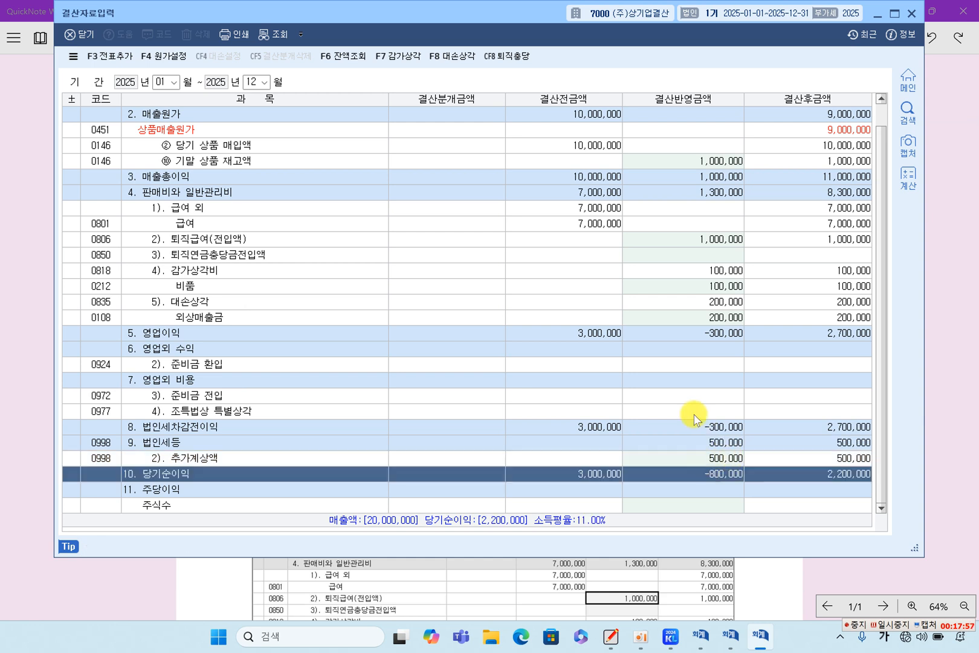
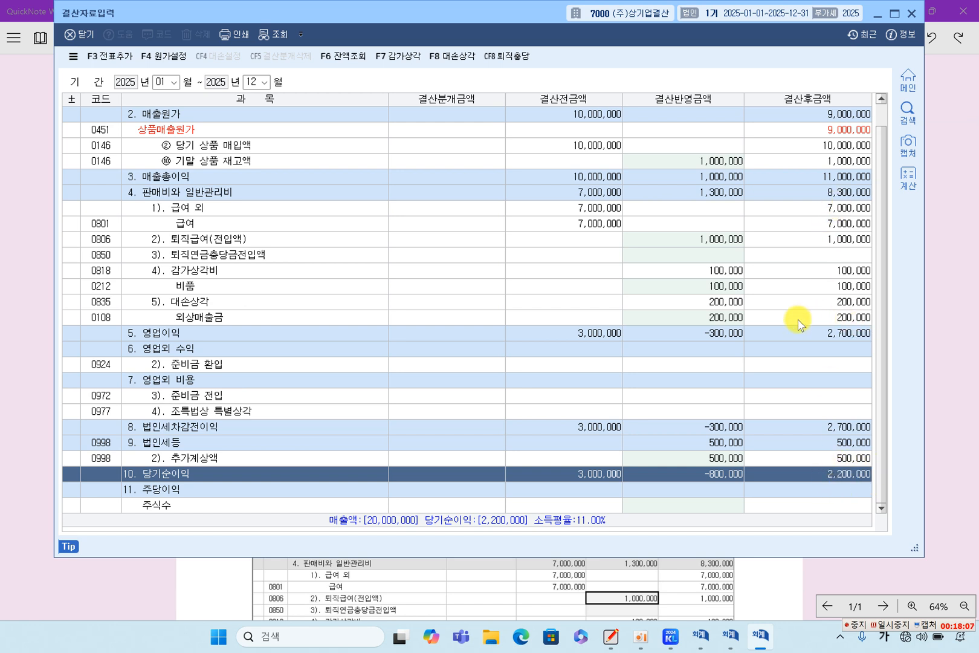
On the whiteboard page, highlight 대손상각 in the text and the 1.00 rate, 200,000 amount and 결산반영 in the pictured 대손상각 dialog in yellow
scroll(803, 296, "up", 1)
scroll(802, 300, "down", 1)
scroll(801, 301, "up", 1)
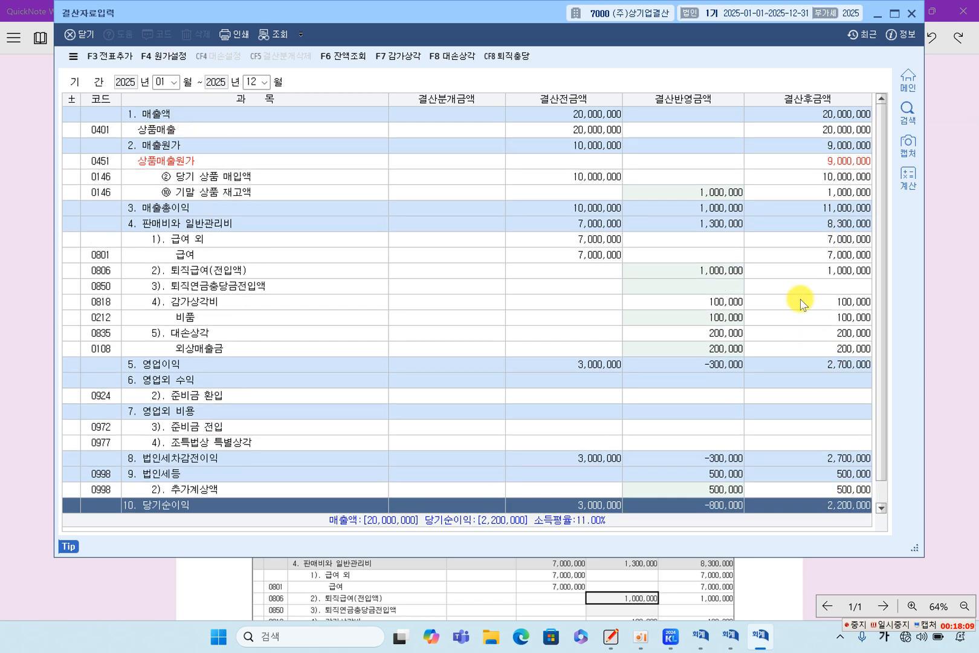
left_click(768, 582)
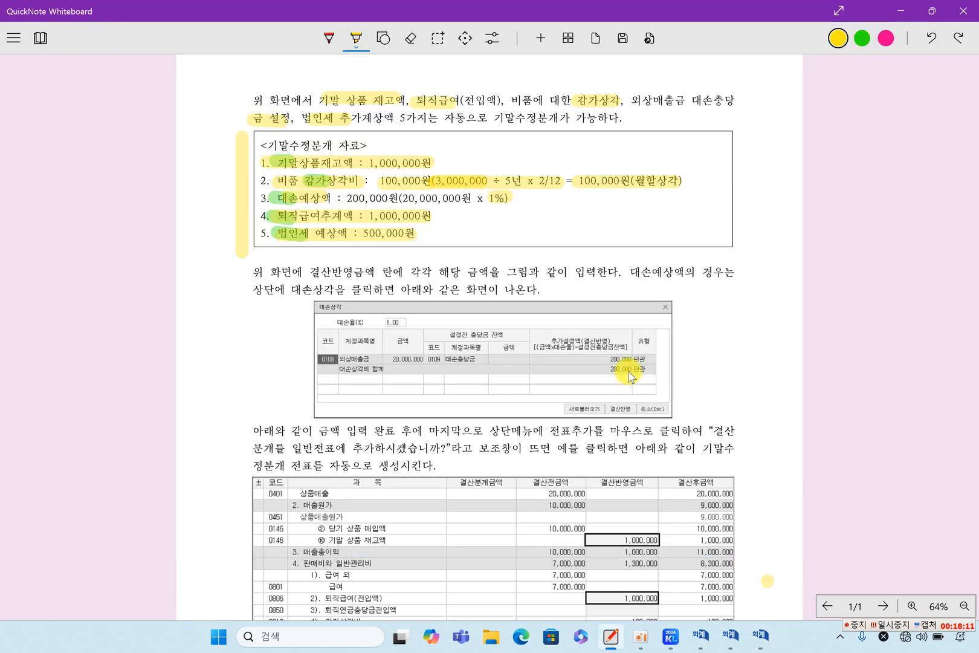
scroll(628, 370, "down", 3)
scroll(628, 371, "down", 2)
scroll(628, 371, "up", 2)
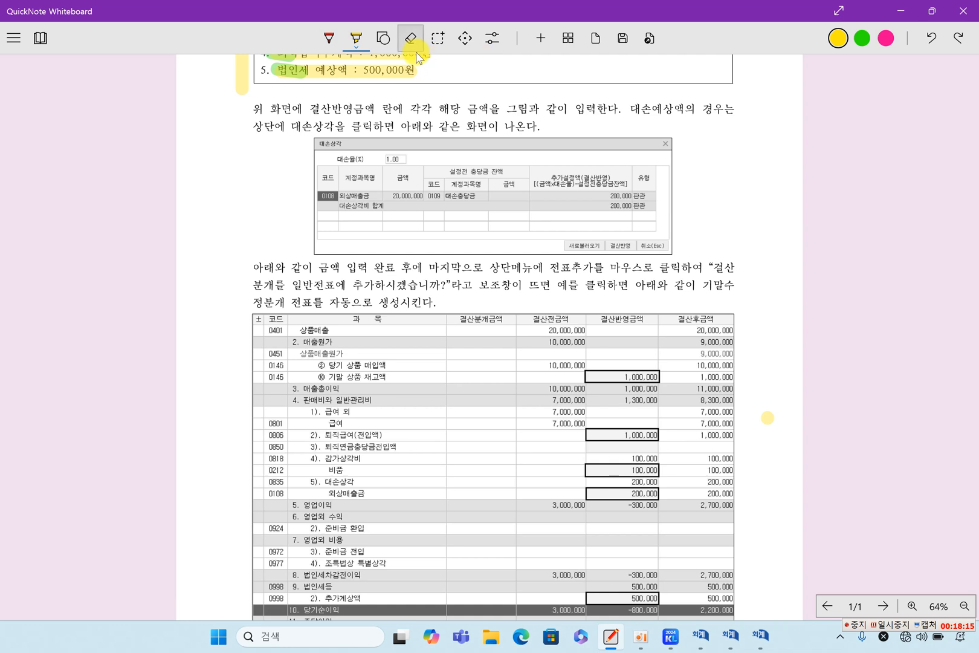
left_click_drag(289, 126, 333, 125)
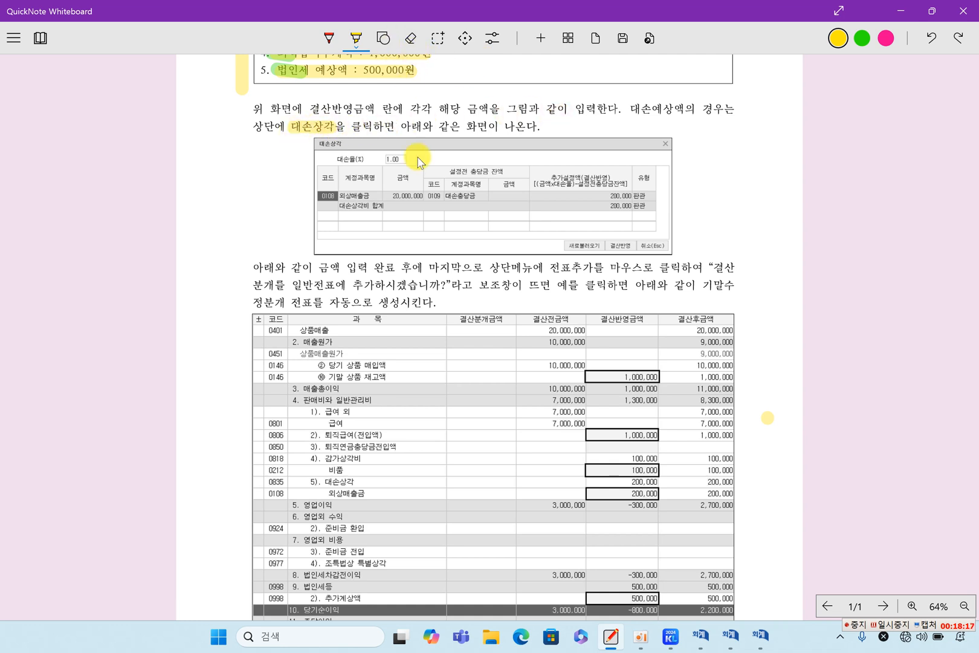
left_click_drag(367, 159, 408, 158)
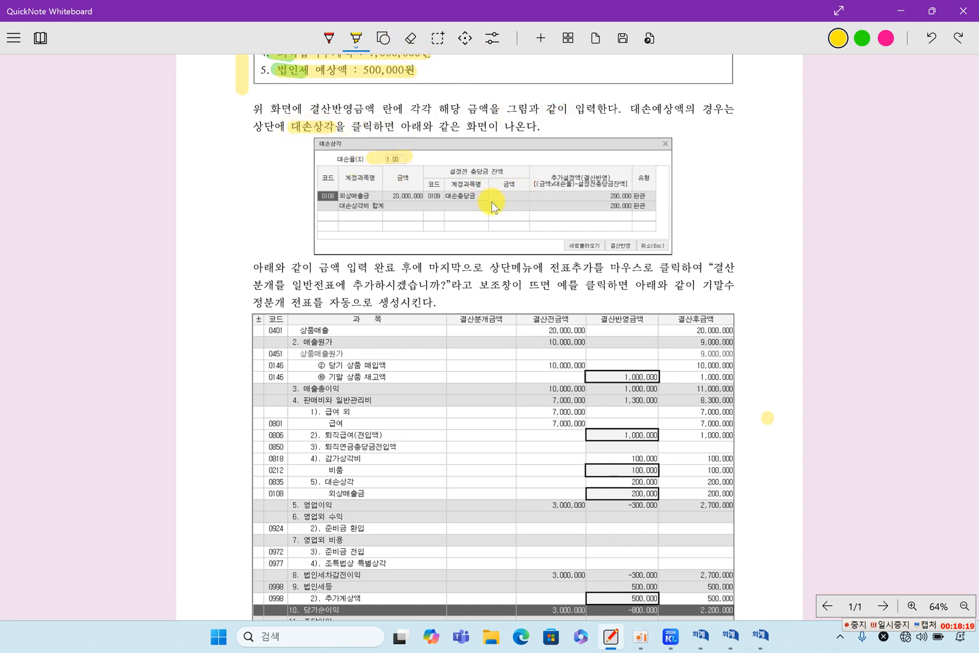
left_click_drag(607, 245, 645, 237)
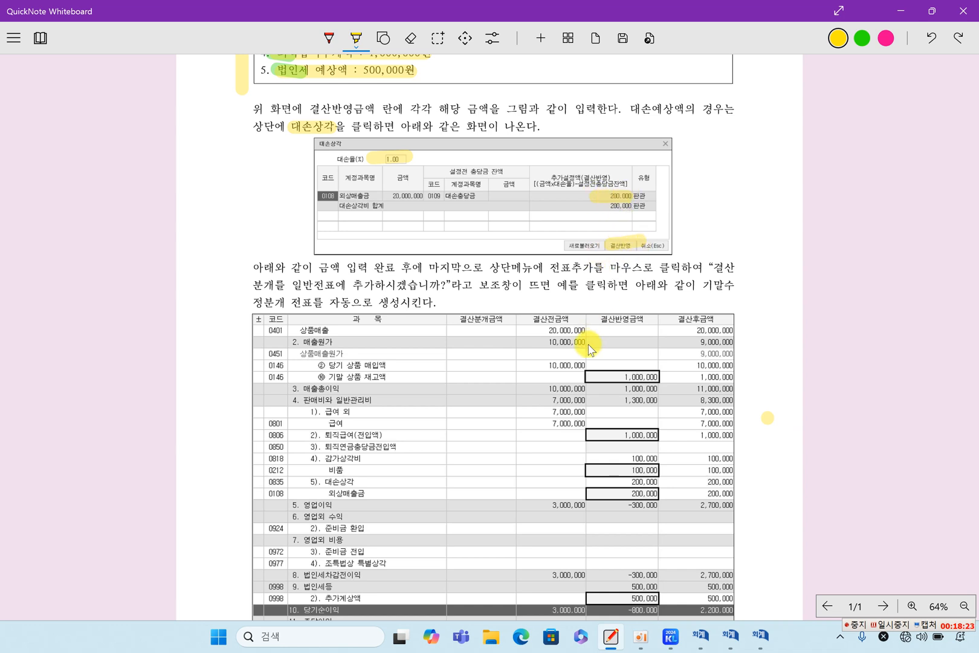
left_click_drag(632, 195, 647, 196)
Highlight the five boxed 결산반영금액 amounts and the 2,200,000 당기순이익 in the textbook's closing table in yellow
scroll(500, 289, "down", 2)
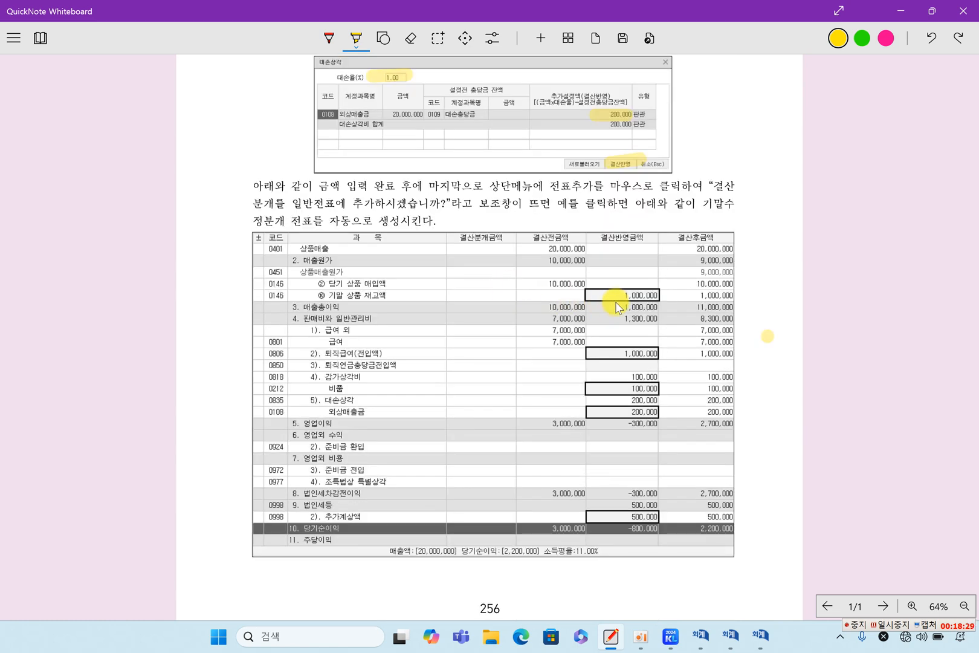
left_click_drag(614, 293, 654, 293)
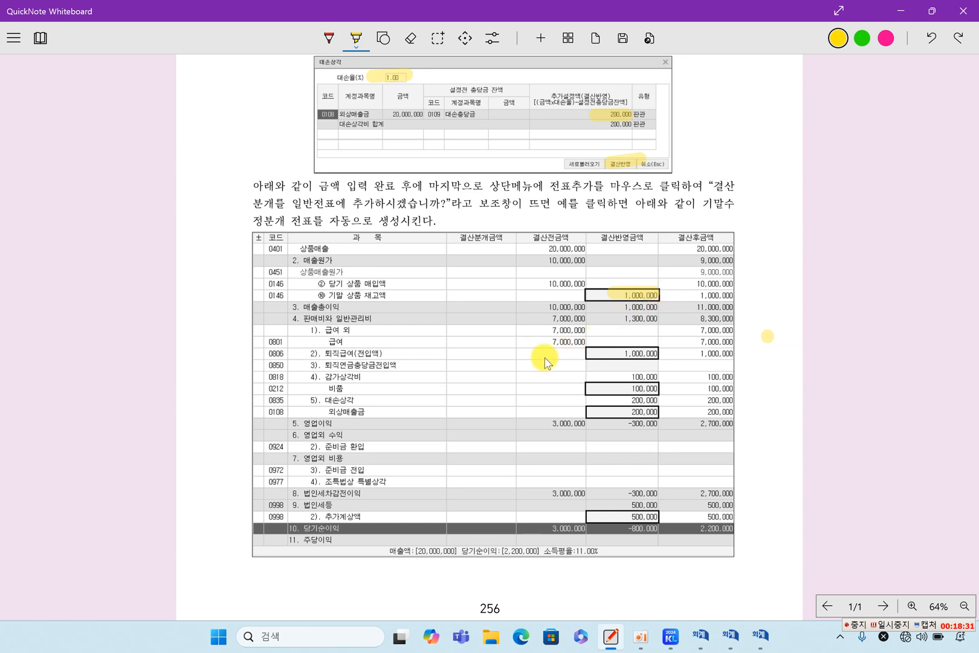
left_click_drag(615, 354, 653, 351)
left_click_drag(625, 388, 654, 384)
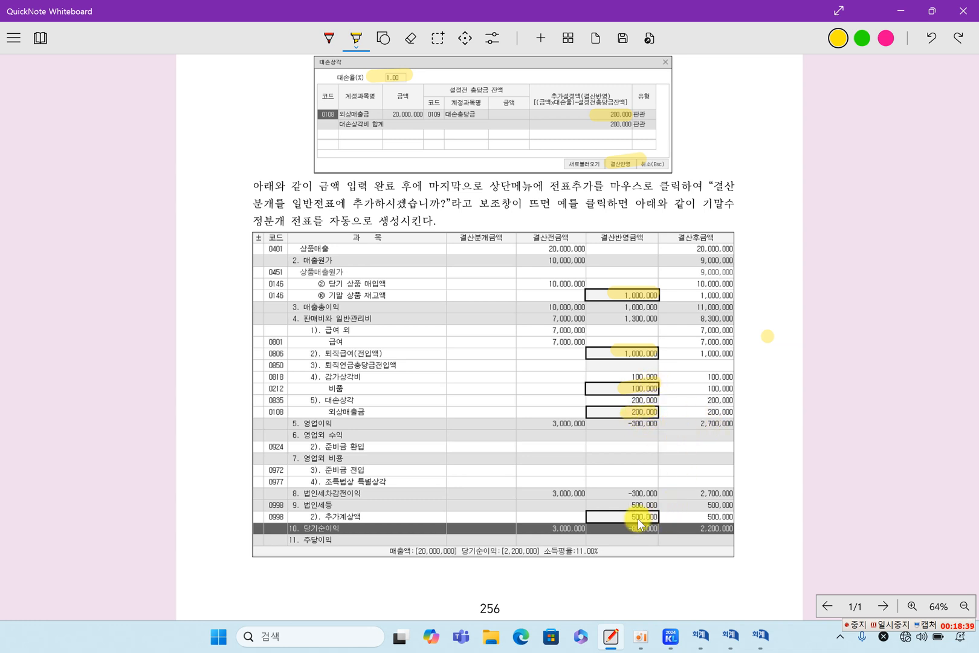
left_click_drag(627, 514, 738, 532)
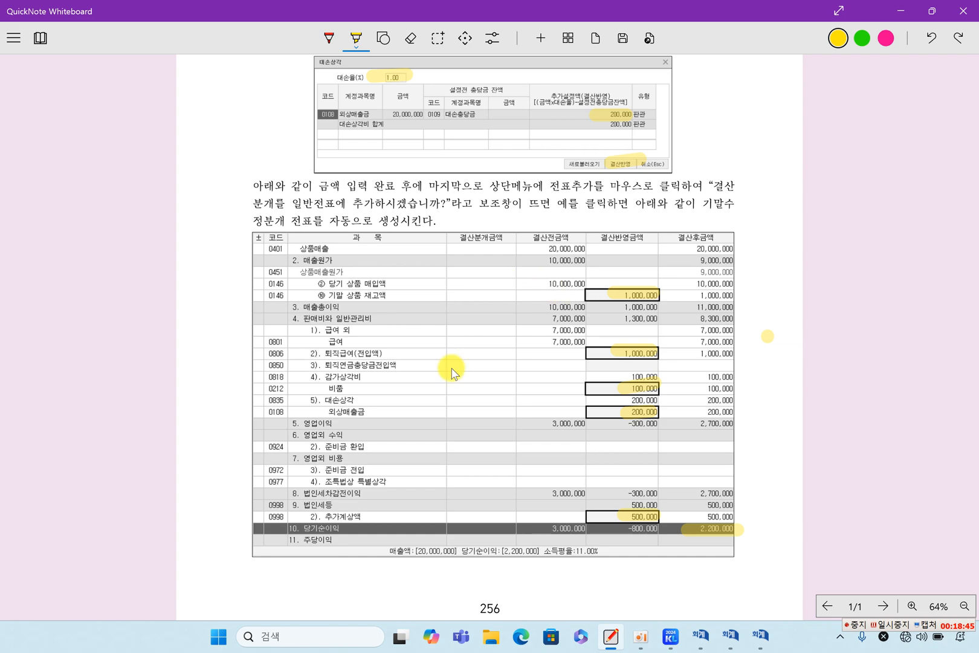
Switch to KcLep and check the 결산반영금액 entries for 기말 상품 재고액, 퇴직급여(전입액), 비품 and 외상매출금
left_click(760, 636)
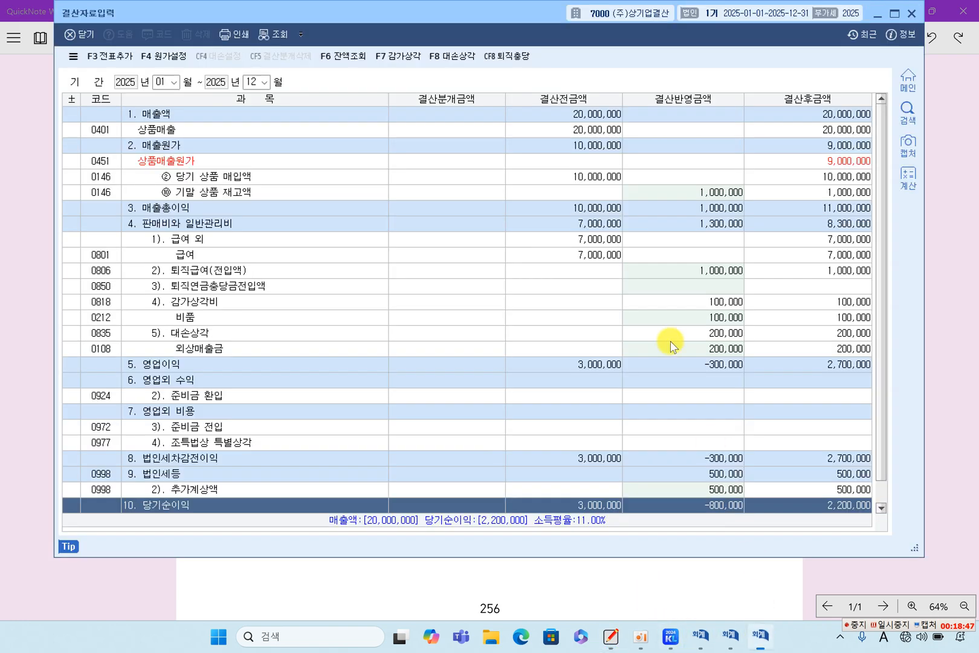
left_click(686, 194)
left_click(685, 270)
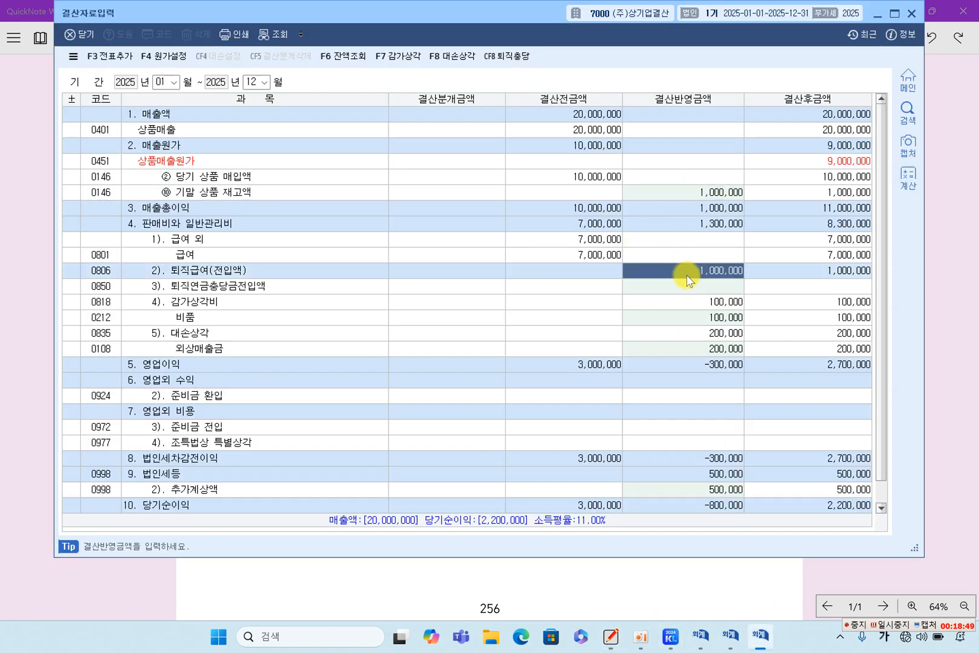
left_click(686, 317)
left_click(690, 352)
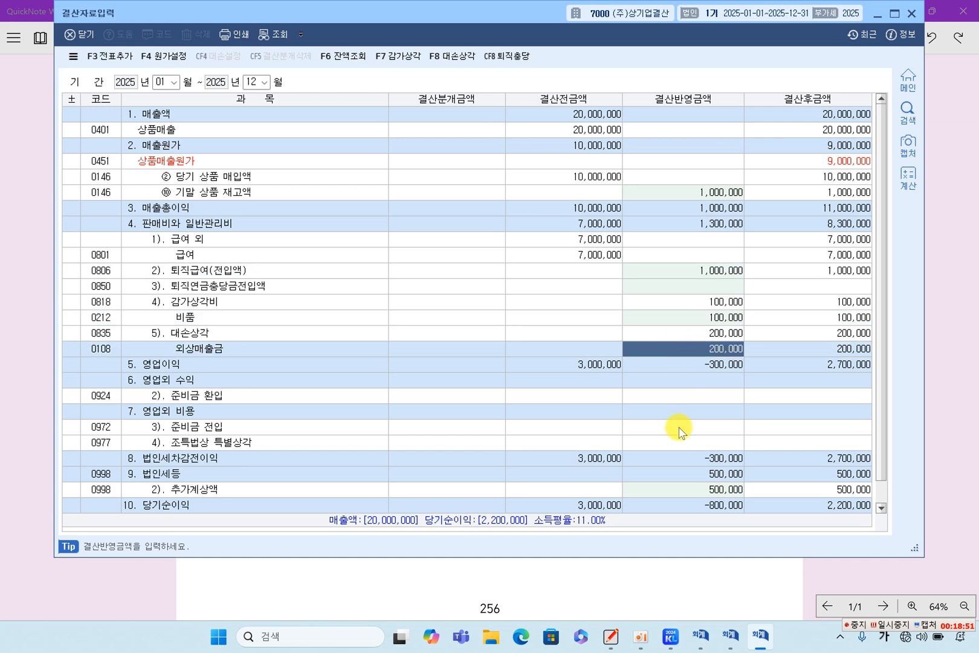
Switch to the whiteboard's journal entry page and highlight 1,000,000 in item (1) 기말상품재고 in yellow
left_click(666, 579)
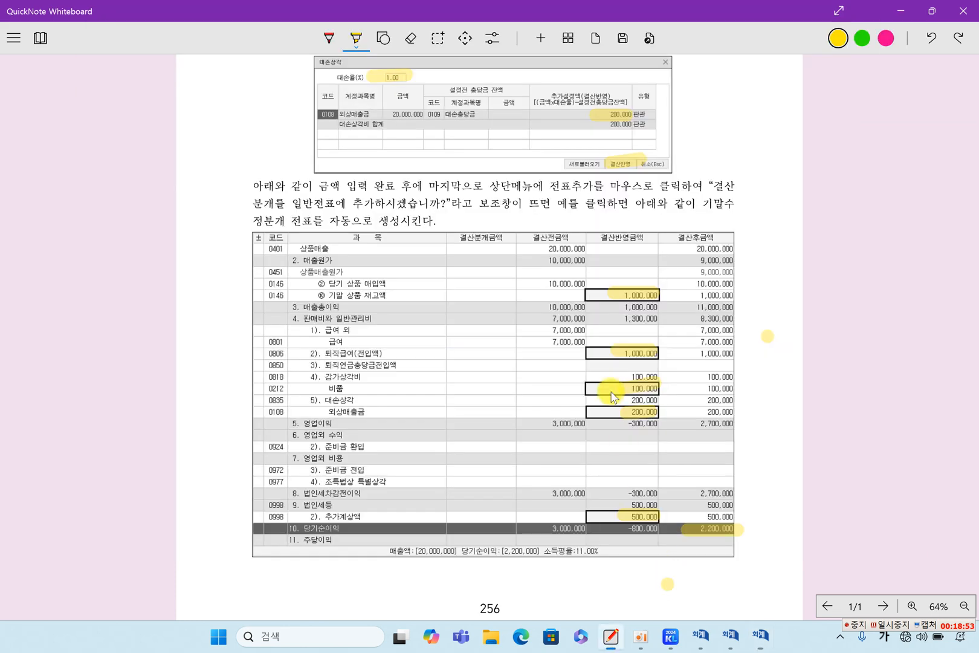
scroll(584, 405, "down", 3)
scroll(581, 414, "down", 5)
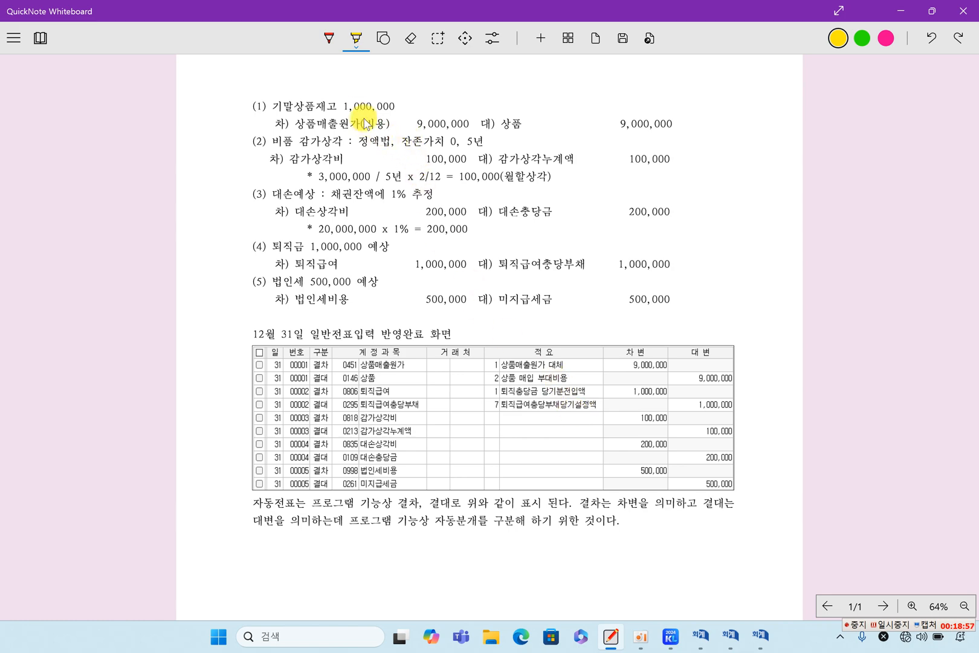
left_click_drag(343, 109, 393, 107)
Open KcLep's 합계잔액시산표 and compare the 상품 balance with item (1) 기말상품재고 on the whiteboard page
left_click(758, 639)
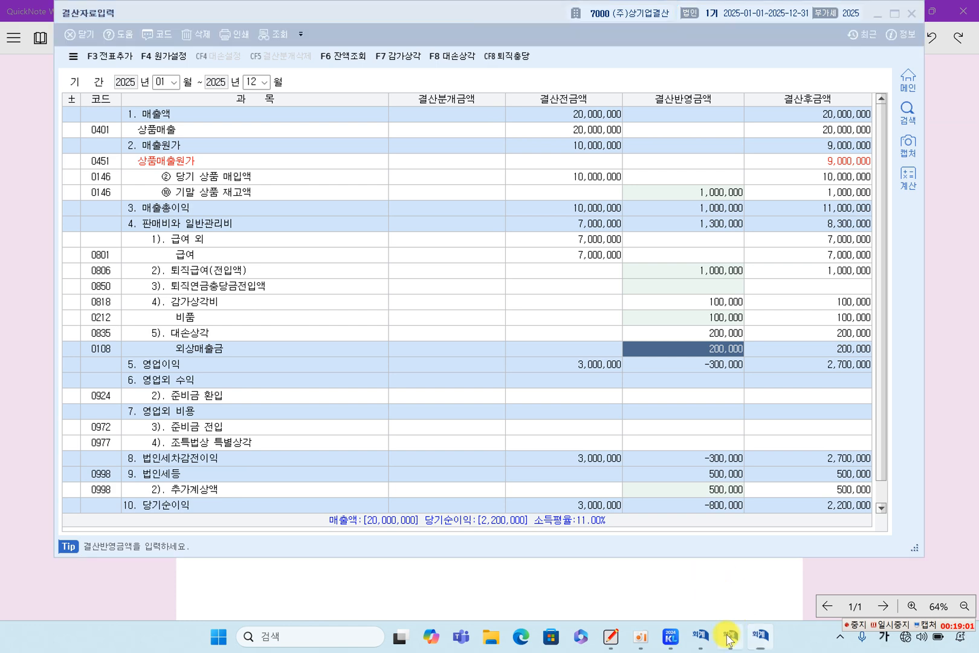
left_click(731, 636)
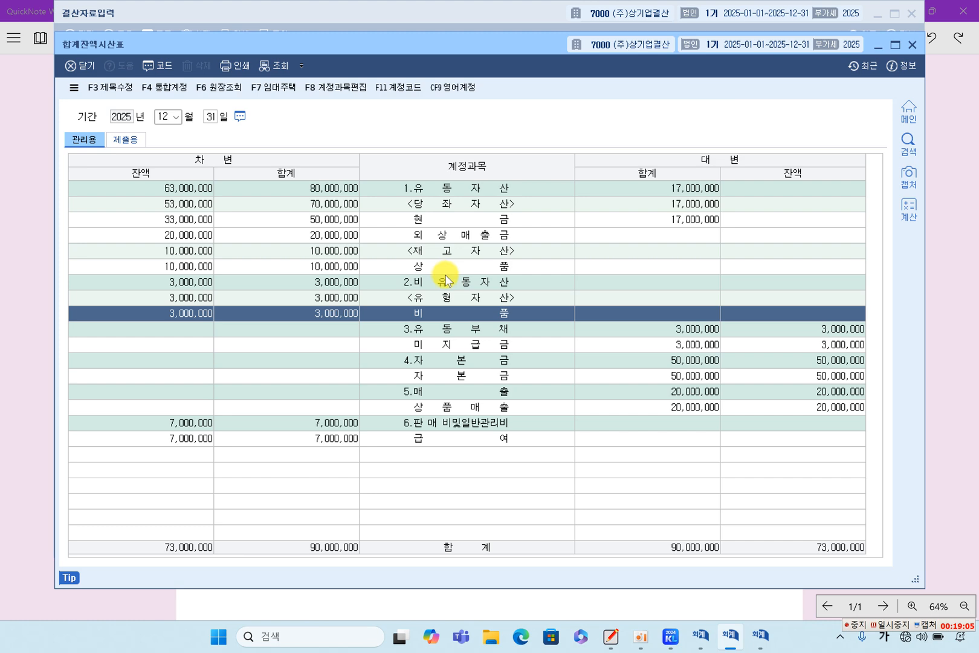
left_click(360, 268)
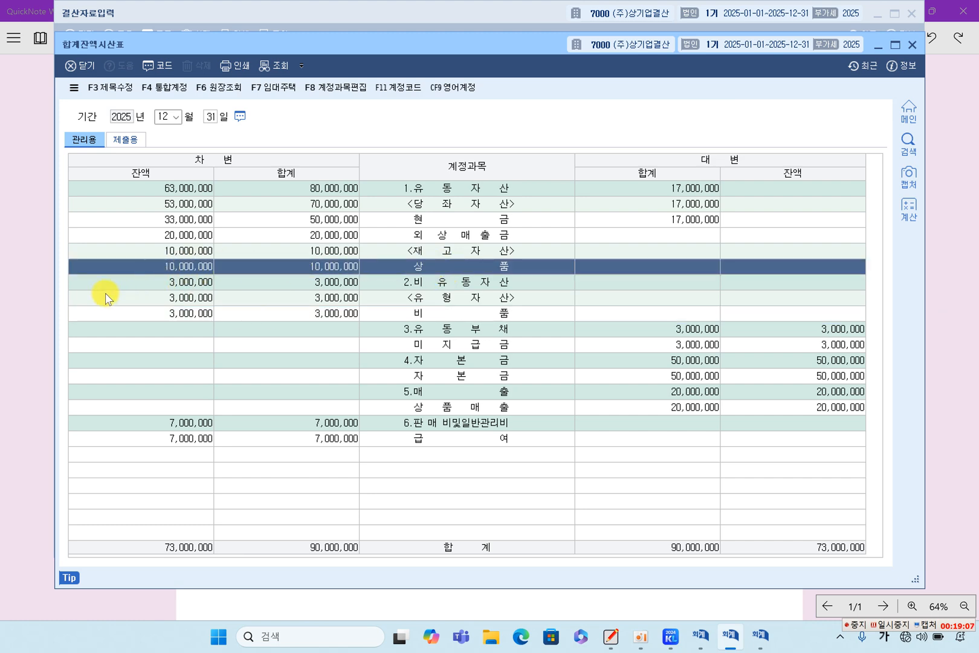
left_click(26, 271)
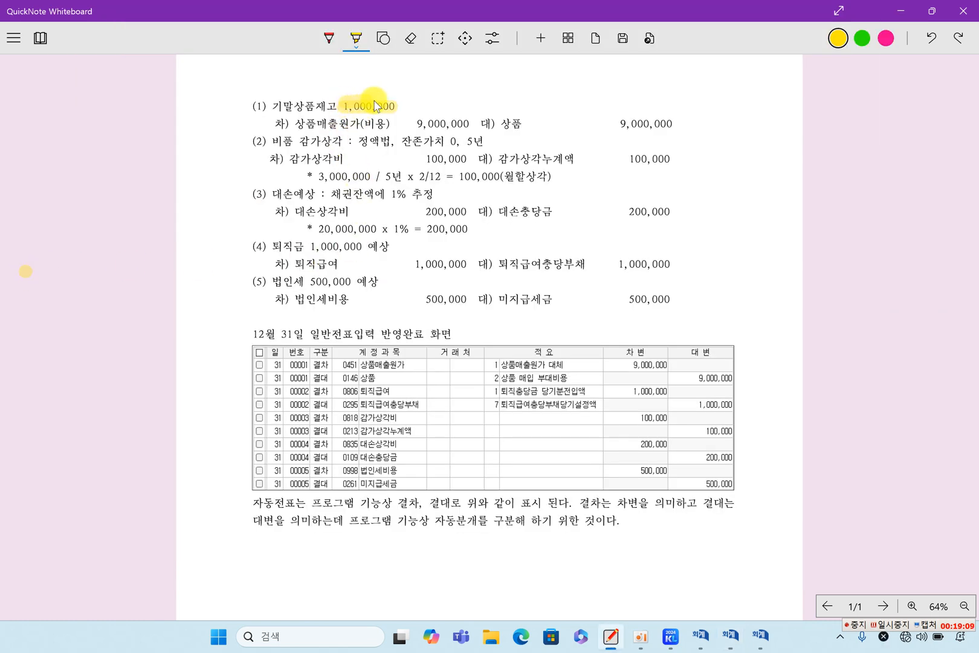
left_click(730, 635)
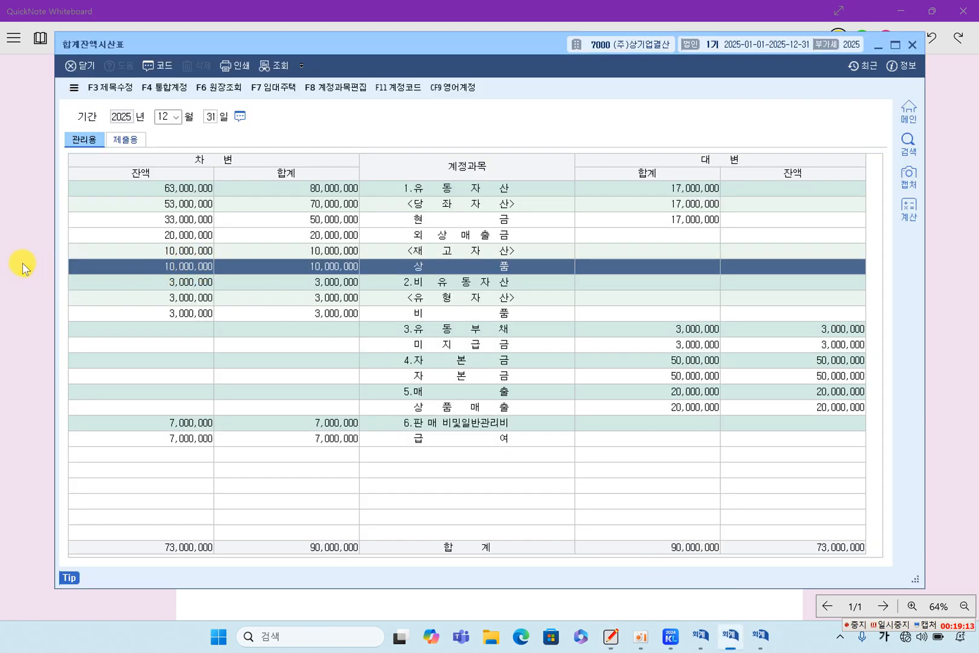
Switch to the whiteboard and highlight in yellow the journal entry lines of items (1) to (5), the 200,000 calculation result and the item numbers
left_click(23, 269)
mouse_move(306, 131)
left_mouse_down()
mouse_move(293, 128)
mouse_move(668, 127)
left_mouse_up()
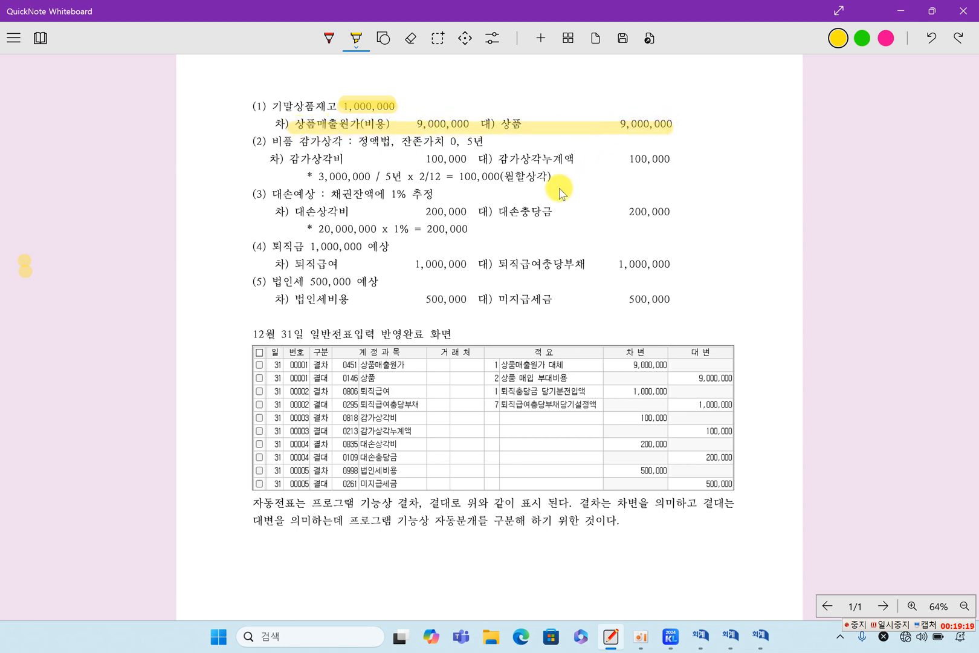
left_click_drag(294, 162, 668, 159)
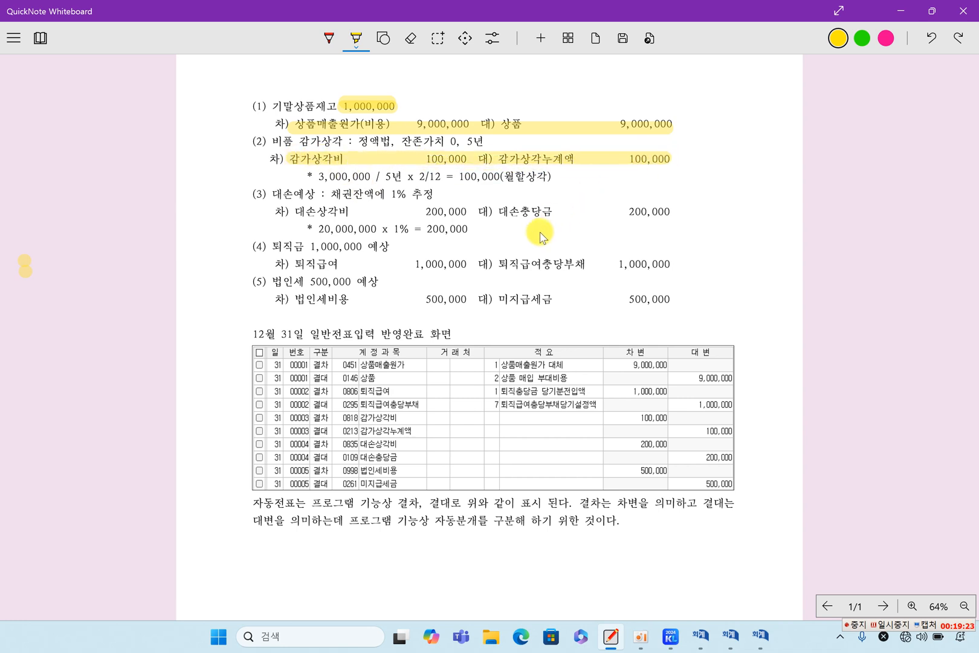
left_click_drag(427, 229, 473, 229)
left_click_drag(293, 211, 676, 211)
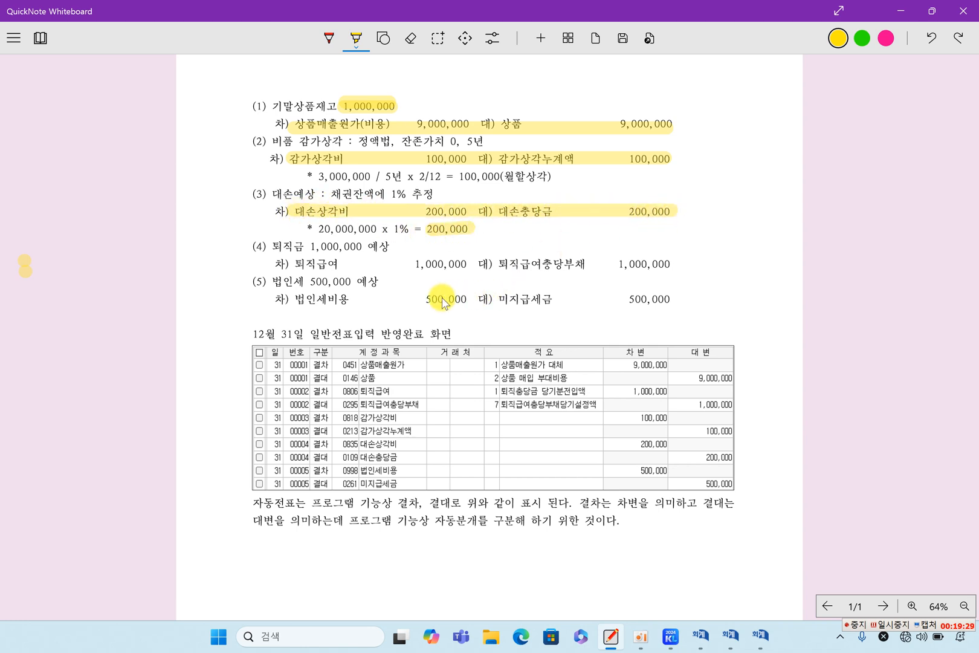
left_click_drag(284, 263, 676, 264)
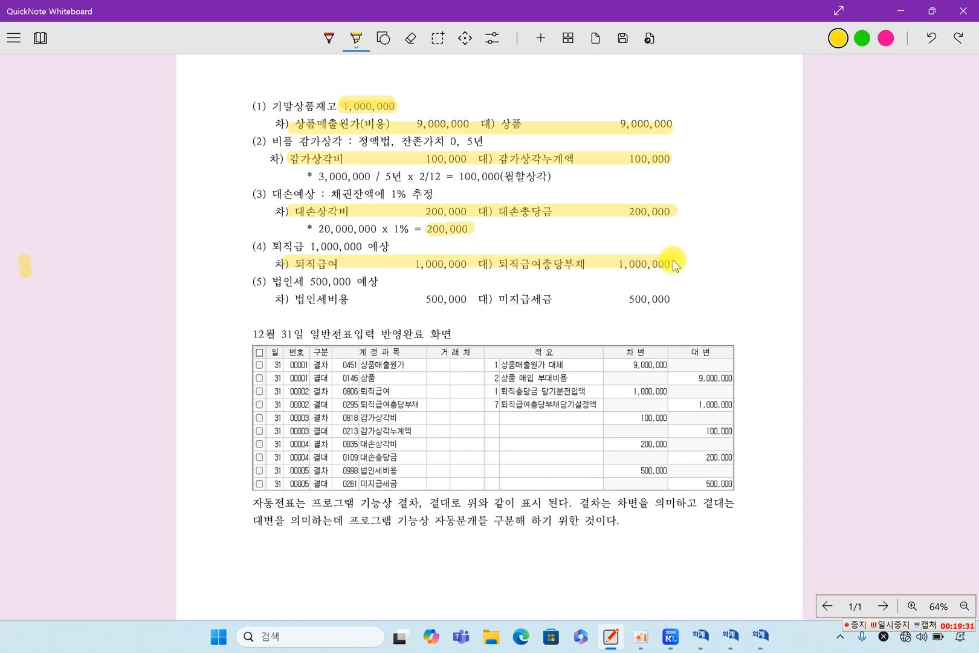
left_click_drag(284, 299, 656, 305)
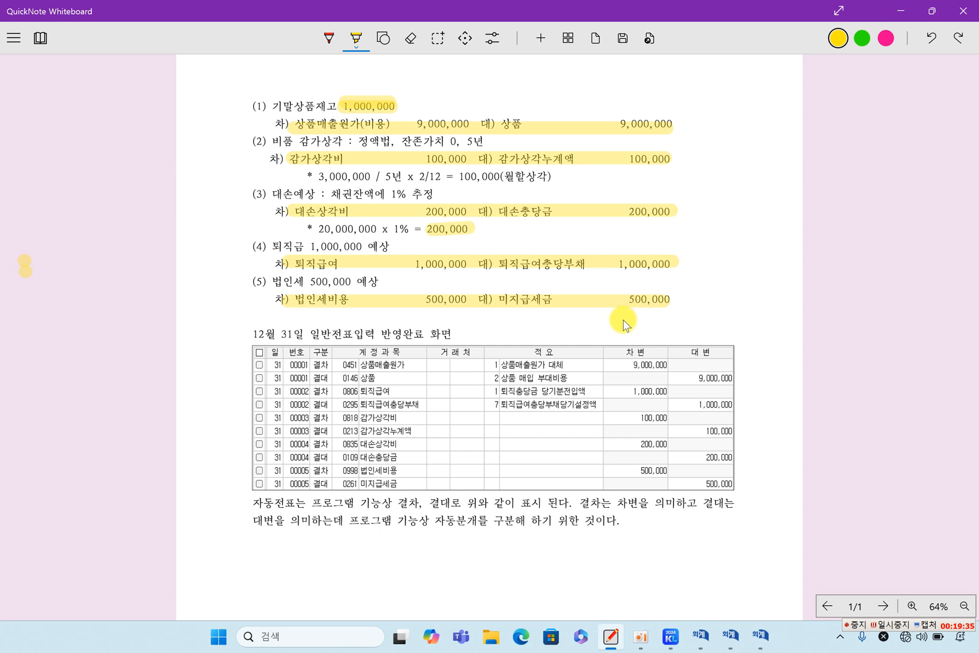
left_click_drag(261, 112, 261, 293)
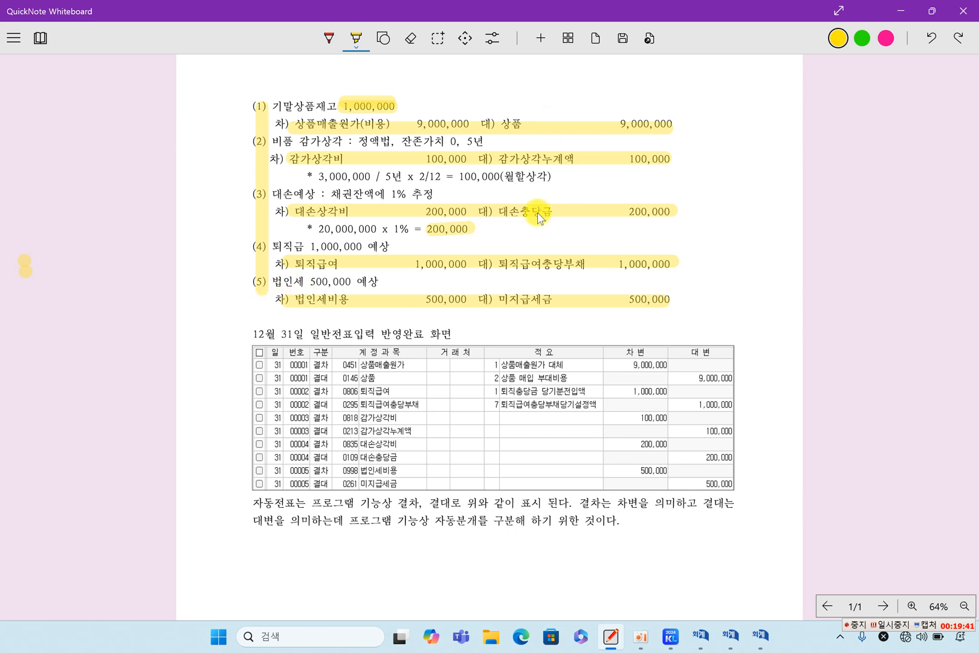
Highlight the key phrases of the 전표추가 instructions above the closing table on page 256, through "예를 클릭하", in yellow
scroll(480, 290, "up", 8)
scroll(485, 308, "up", 3)
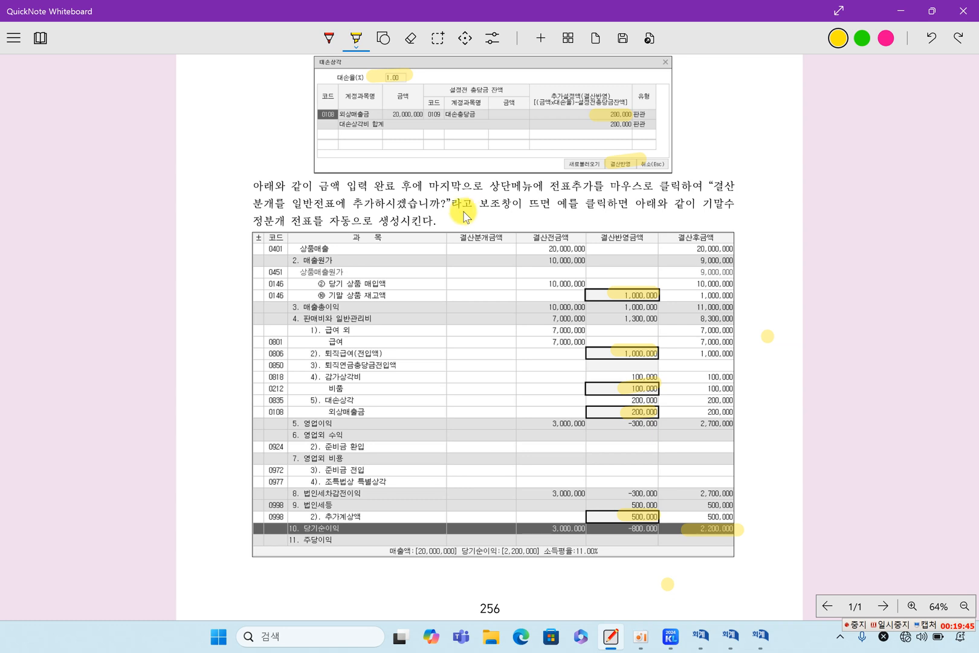
left_click_drag(314, 185, 463, 186)
left_click_drag(552, 186, 675, 188)
left_click_drag(248, 204, 466, 207)
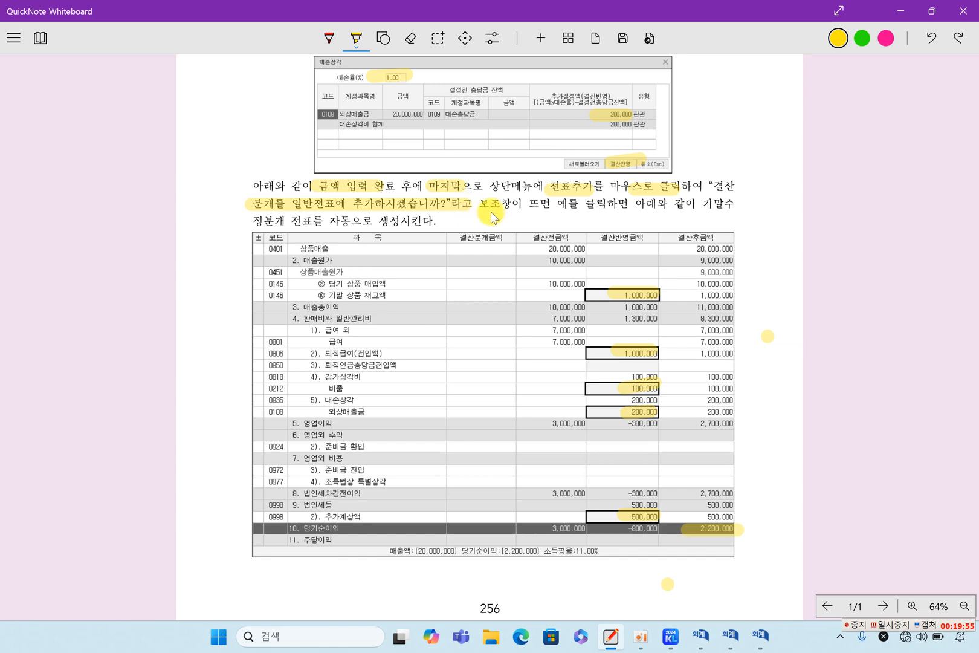
left_click_drag(555, 205, 611, 206)
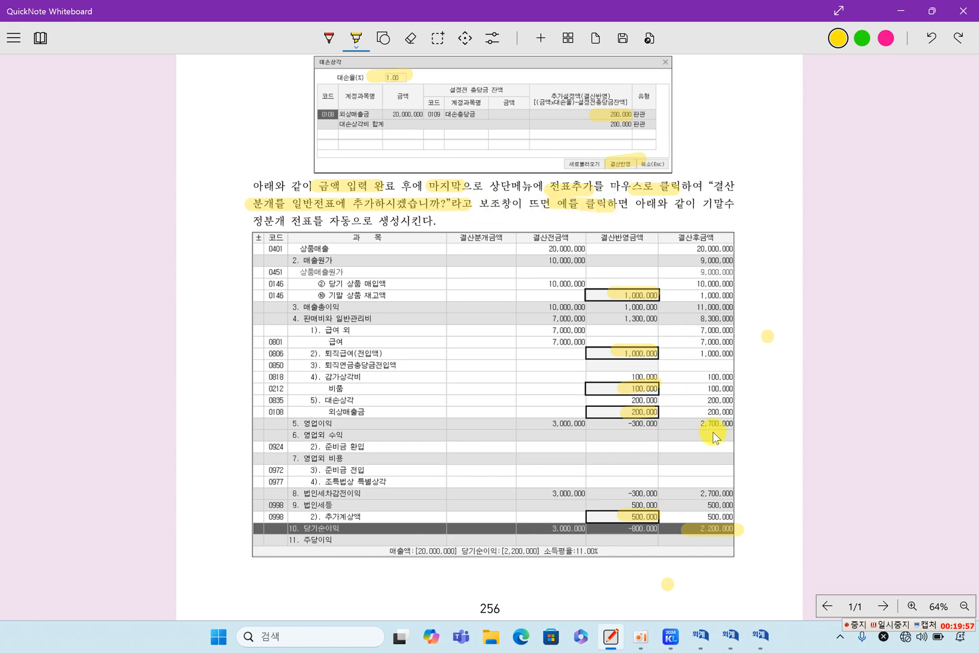
Highlight the 구분 column and the 상품매출원가 and 상품 rows in the 12월 31일 일반전표입력 table in yellow
scroll(710, 430, "down", 8)
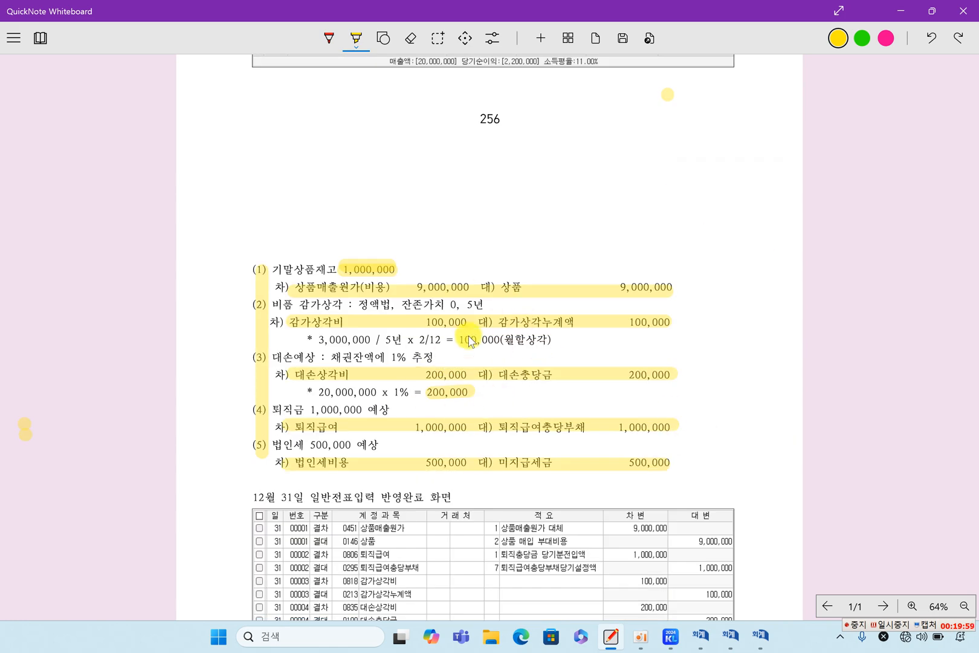
scroll(464, 369, "down", 5)
left_click_drag(321, 193, 321, 324)
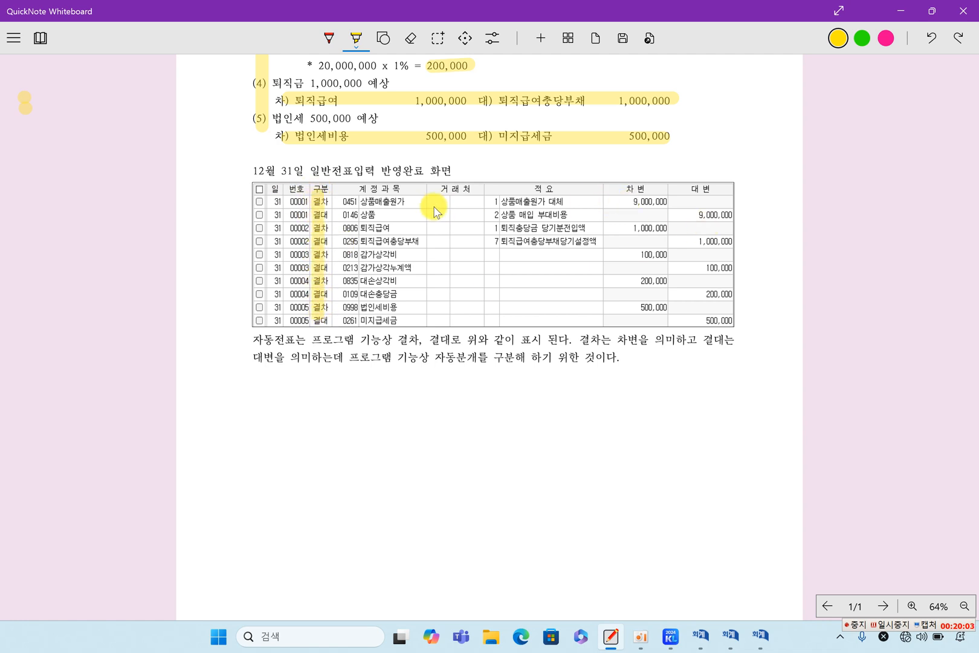
left_click_drag(343, 202, 641, 205)
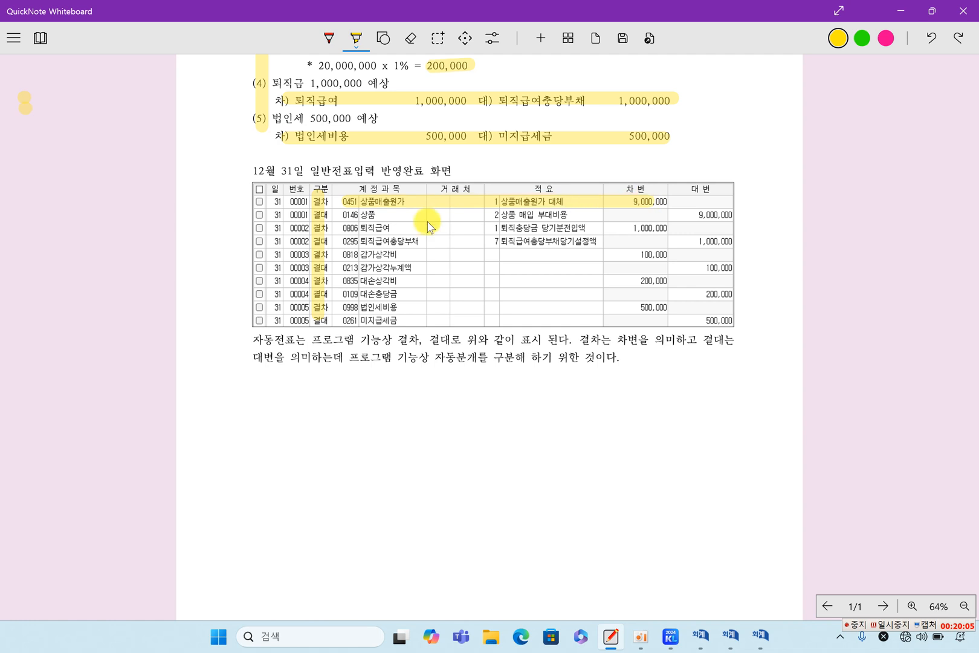
left_click_drag(316, 214, 666, 214)
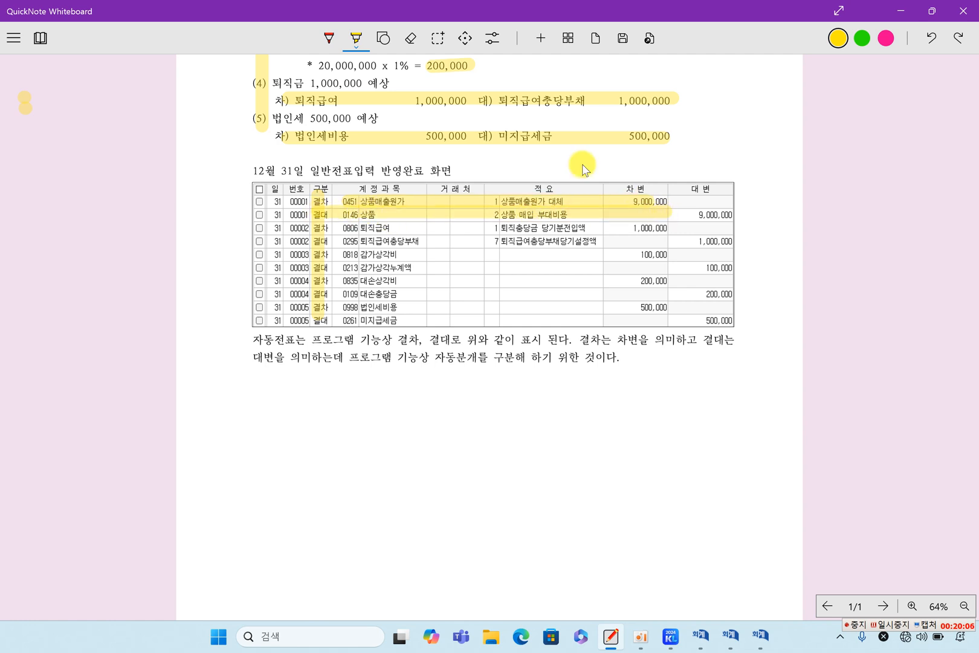
Erase all ink from the whiteboard page with 모든 잉크 지우기
left_click(405, 40)
left_click(405, 40)
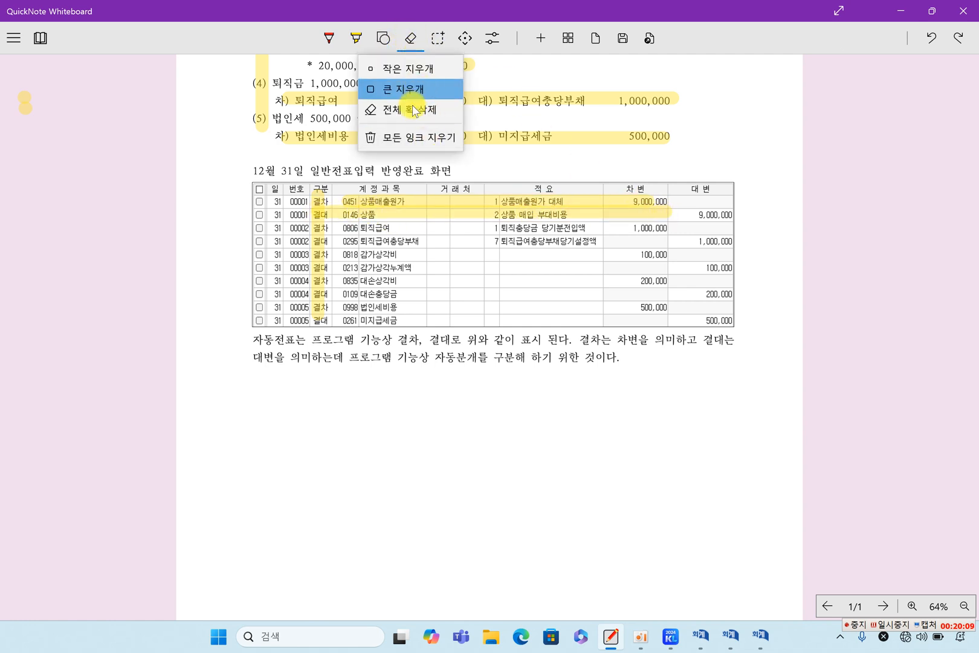
left_click(401, 140)
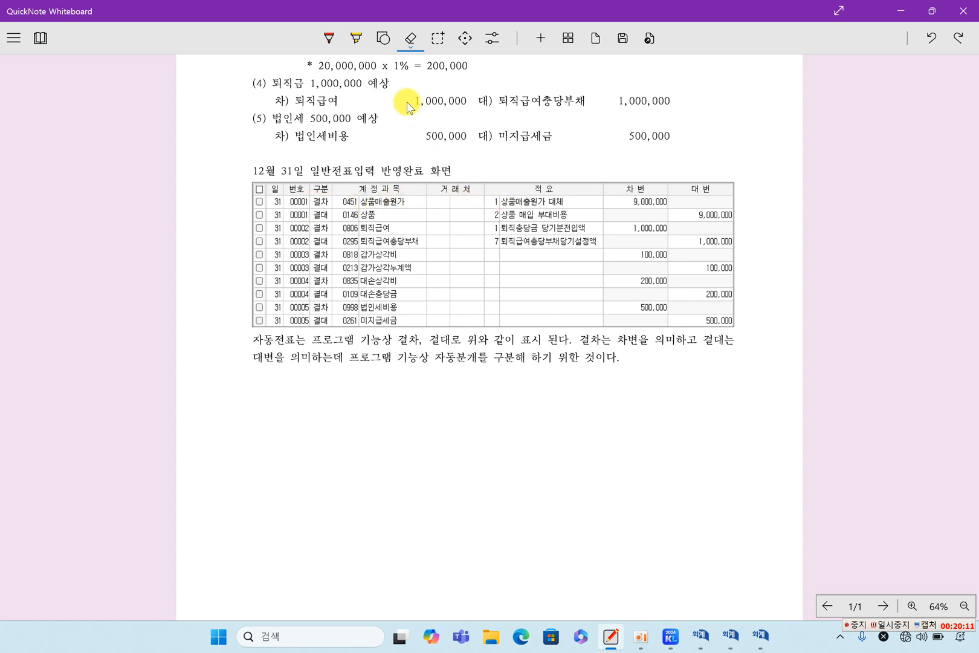
Highlight the debit and credit rows of vouchers 00001 and 00002 in the 12월 31일 일반전표입력 table in yellow
left_click(358, 40)
left_click_drag(312, 201, 659, 203)
left_click_drag(361, 214, 373, 216)
left_click_drag(315, 219, 725, 213)
left_click_drag(311, 228, 661, 232)
left_click_drag(311, 241, 710, 244)
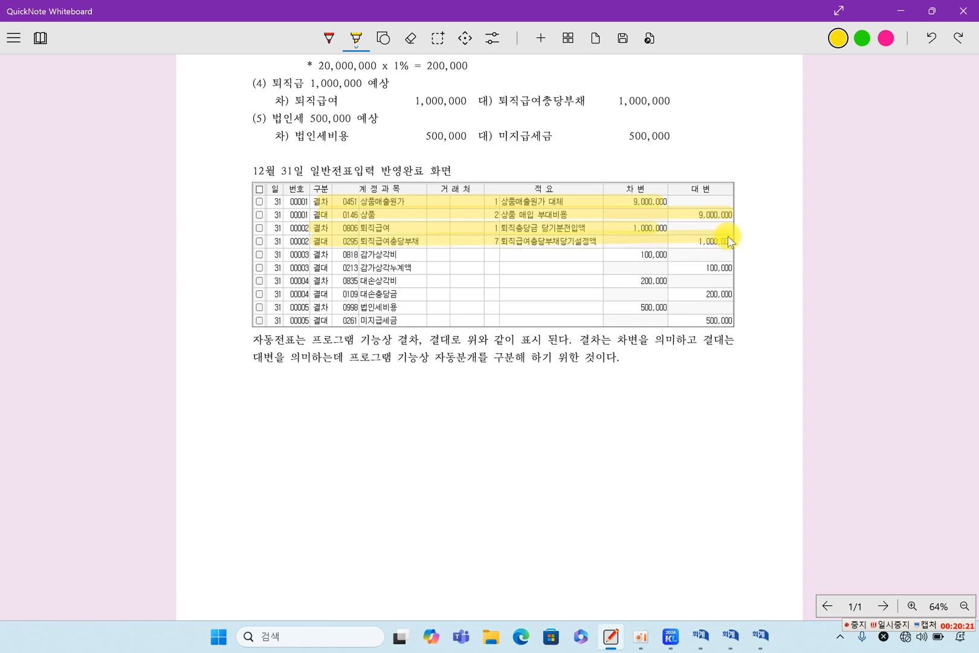
Highlight the 결차 and 결대 rows of vouchers 00003, 00004 and 00005, from 감가상각비 to 미지급세금, in yellow
left_click_drag(314, 255, 653, 256)
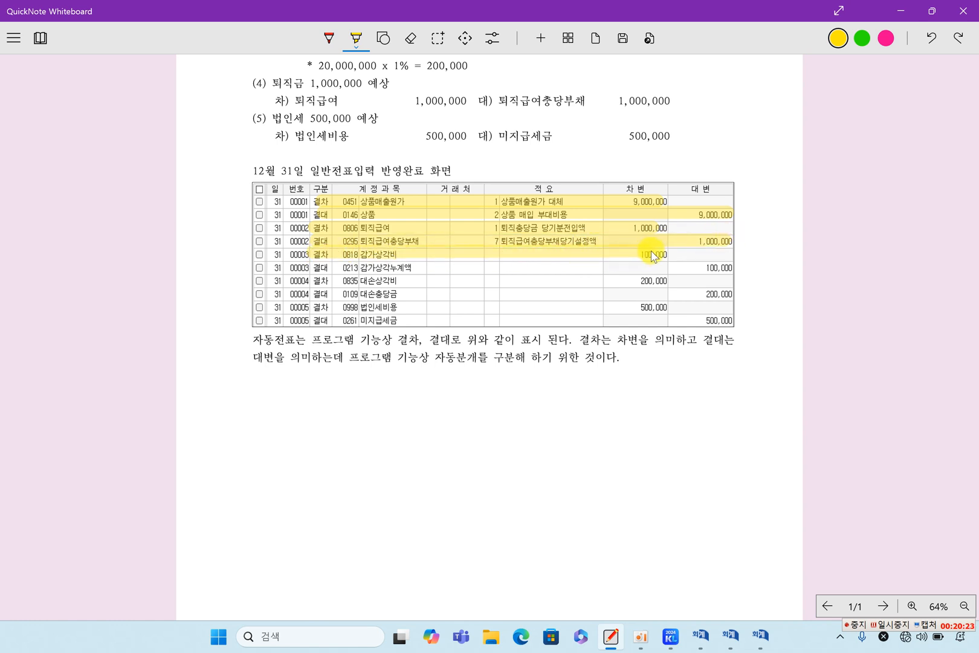
left_click_drag(315, 269, 711, 274)
left_click_drag(312, 282, 658, 284)
left_click_drag(312, 294, 729, 295)
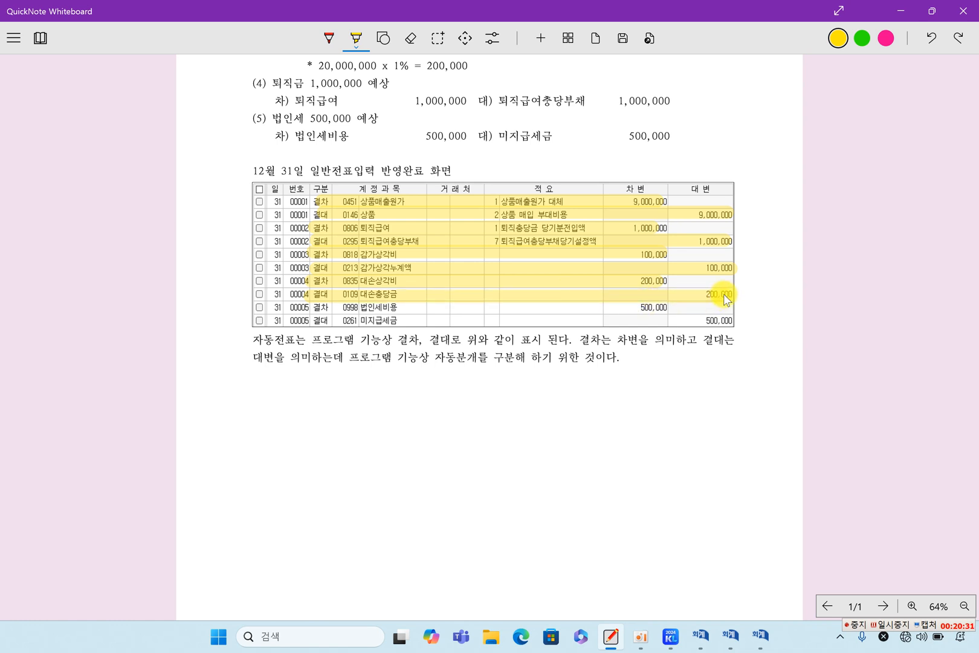
left_click_drag(325, 310, 666, 307)
left_click_drag(310, 325, 727, 329)
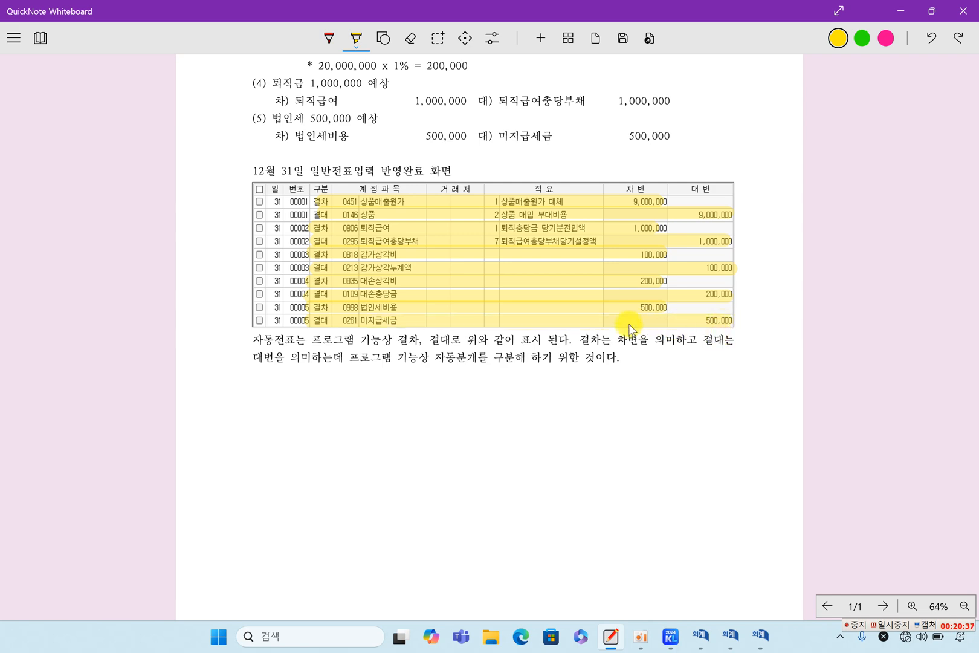
Mark the 대) column of items (1) to (5) and highlight the 구분 column and the 결차/결대 explanation below the voucher table in yellow
scroll(619, 320, "up", 3)
left_click_drag(484, 119, 498, 331)
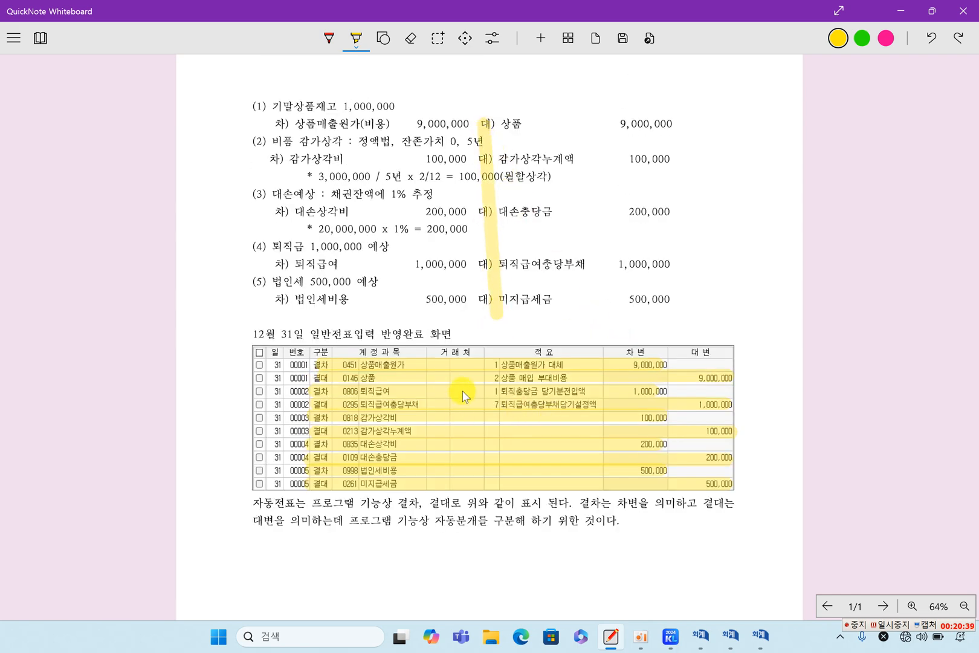
scroll(466, 400, "down", 3)
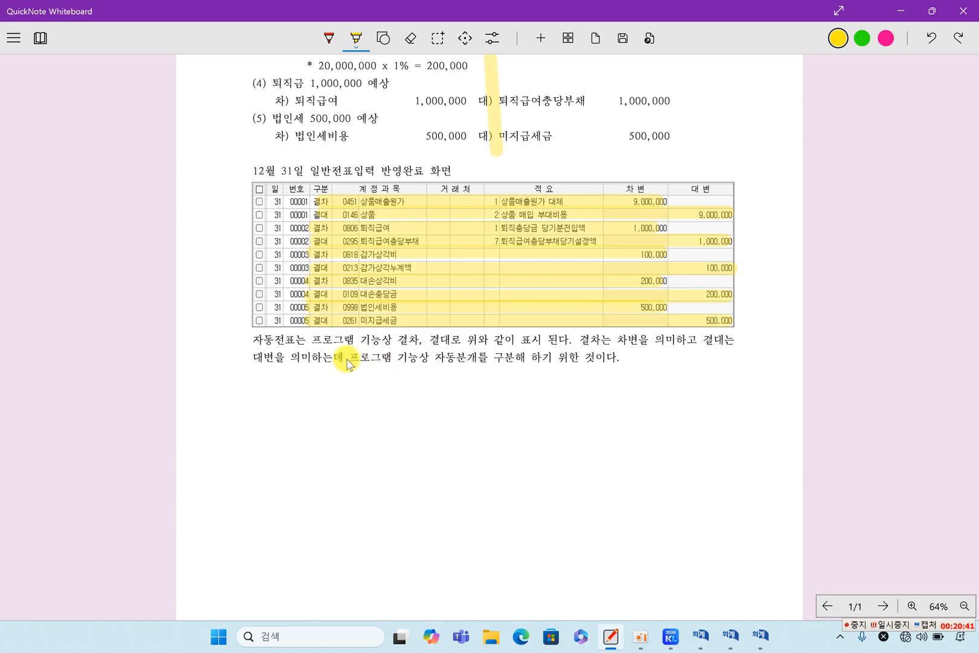
left_click_drag(393, 344, 453, 349)
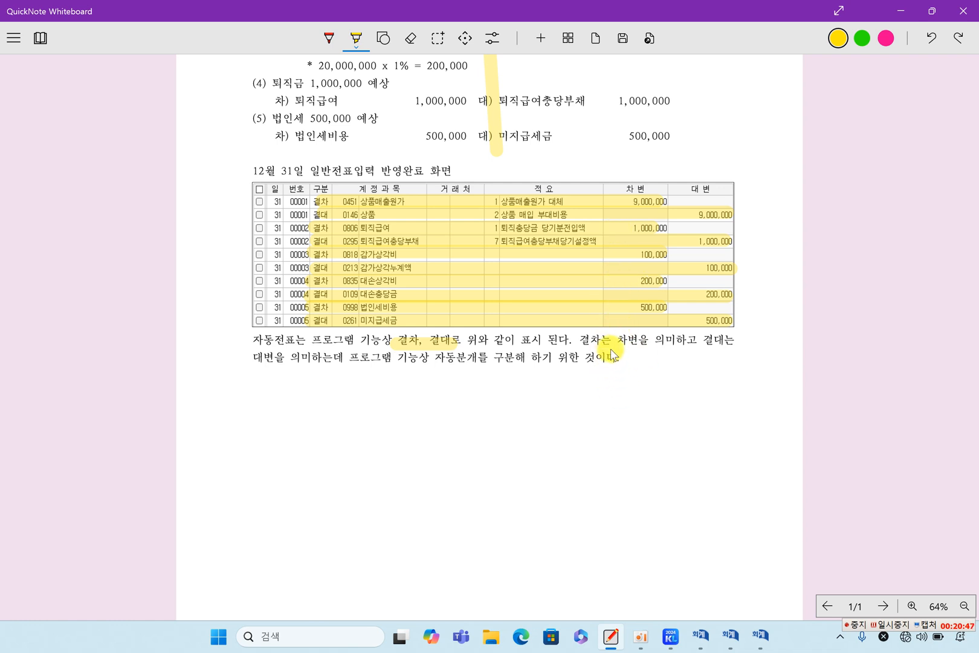
left_click_drag(575, 339, 743, 340)
left_click_drag(253, 358, 329, 359)
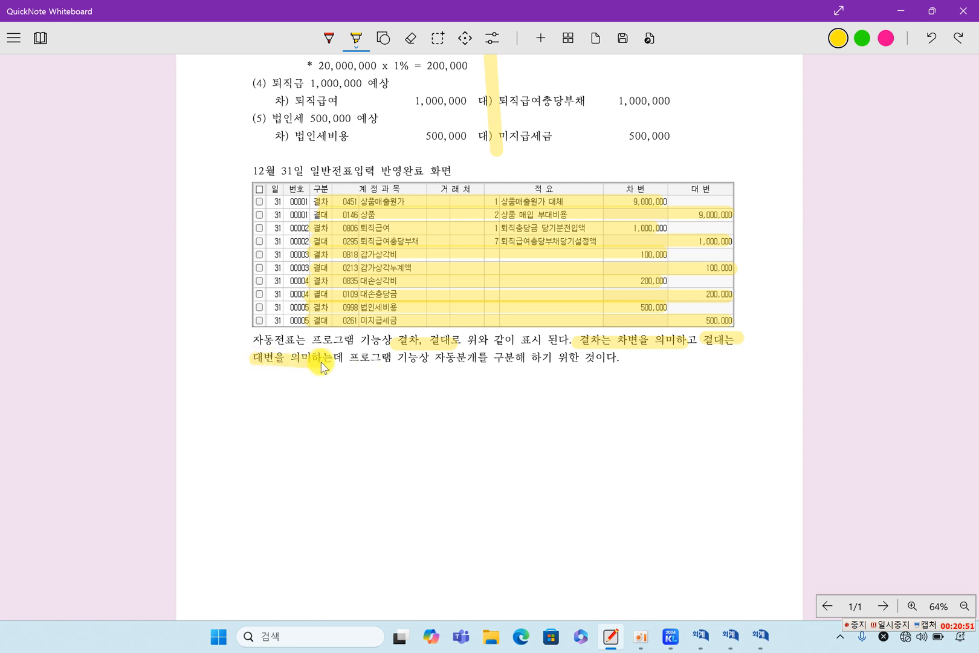
left_click_drag(393, 359, 610, 364)
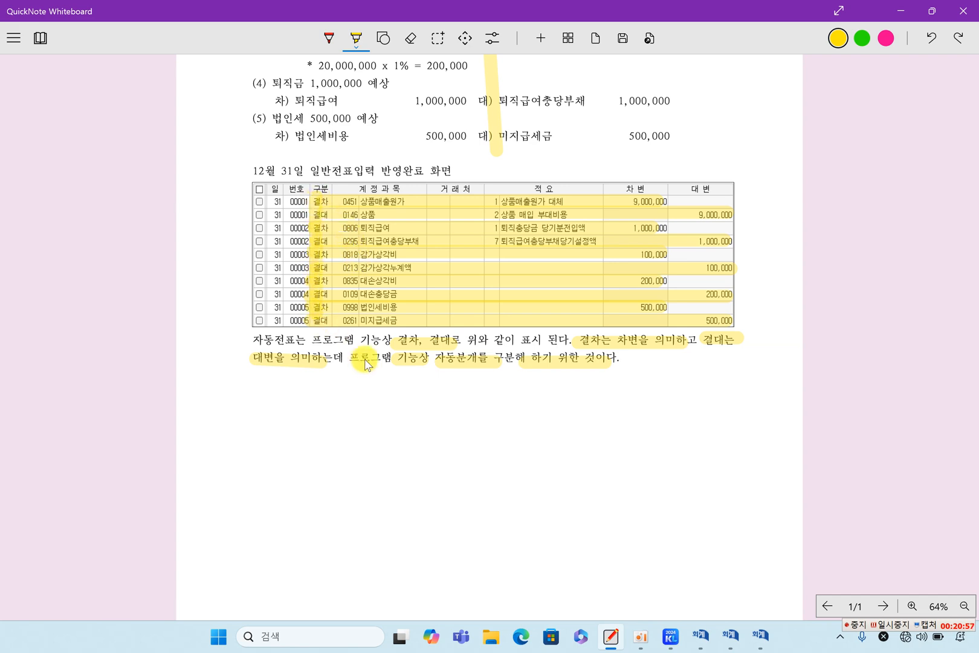
Switch to KcLep's 결산자료입력 and review the 결산반영금액 entries for 기말 상품 재고액, 퇴직급여(전입액), 비품, 외상매출금 and 법인세 추가계상액
left_click(761, 634)
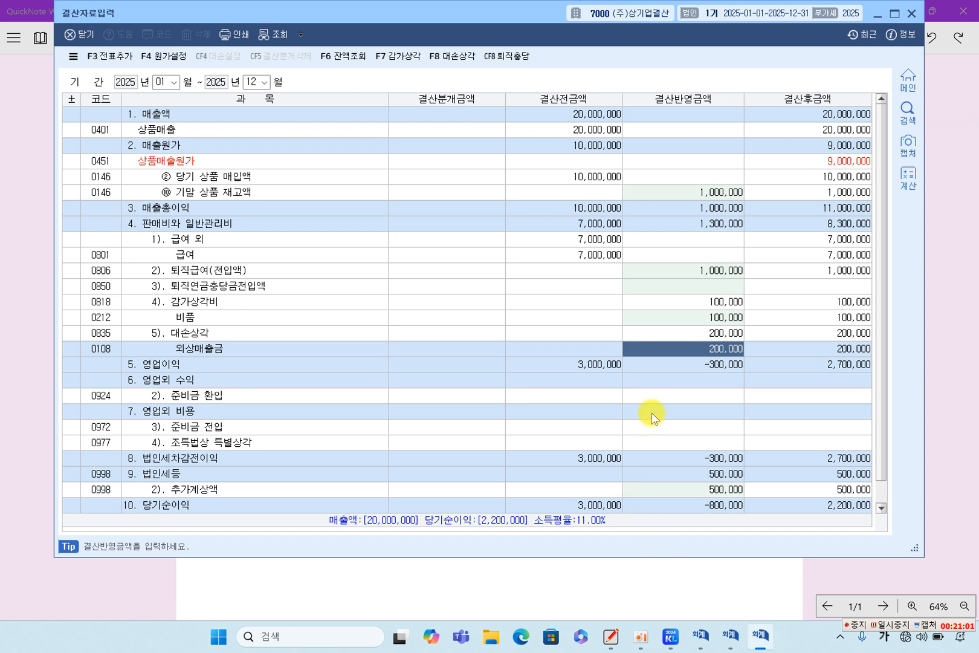
scroll(680, 339, "down", 1)
scroll(683, 362, "up", 1)
scroll(684, 367, "down", 1)
scroll(683, 366, "up", 1)
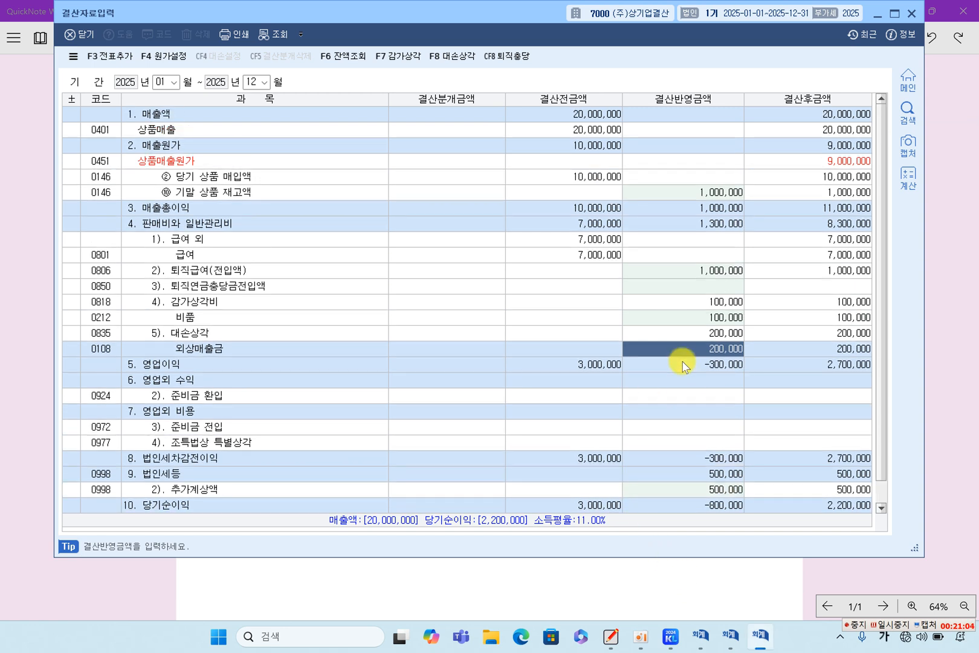
left_click(690, 193)
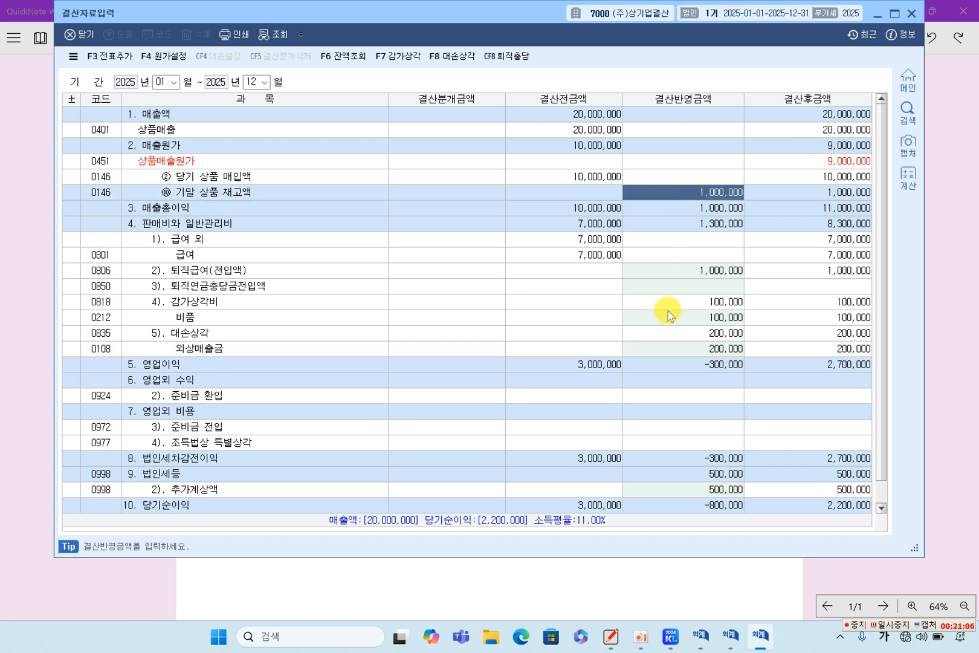
left_click(676, 272)
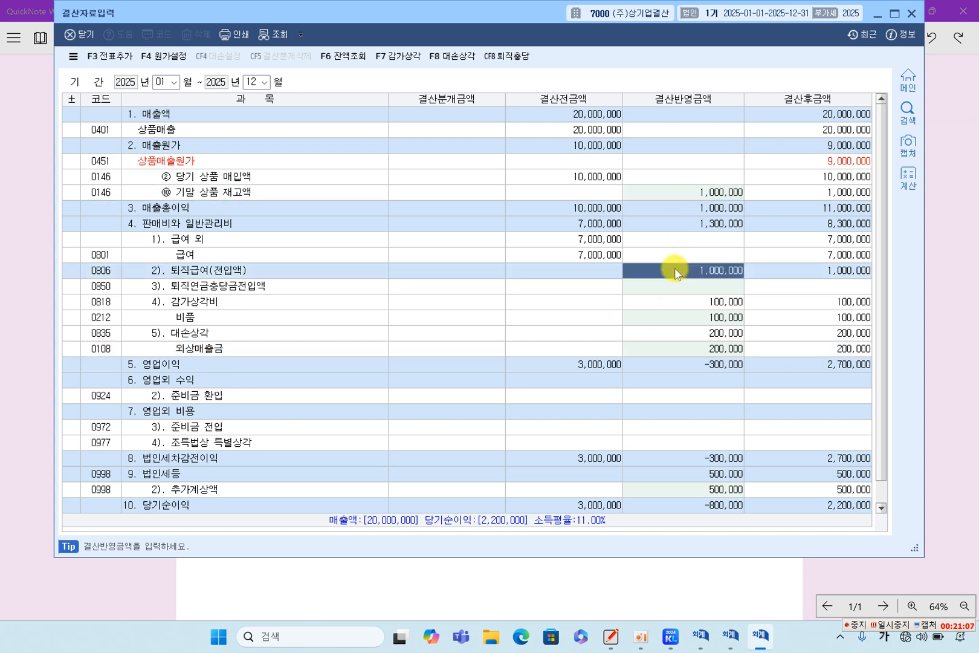
left_click(675, 319)
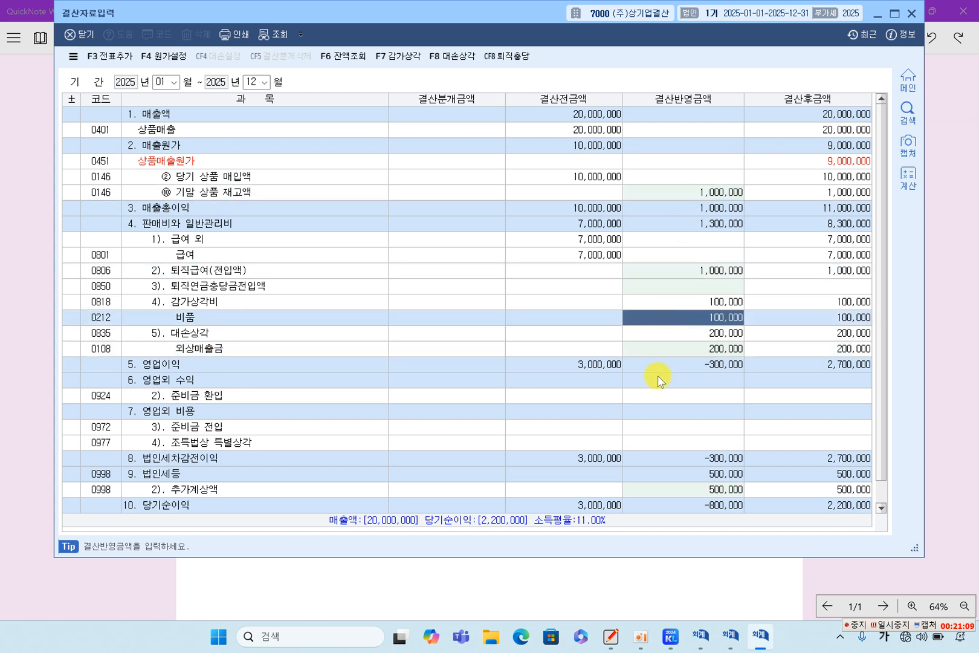
left_click(693, 354)
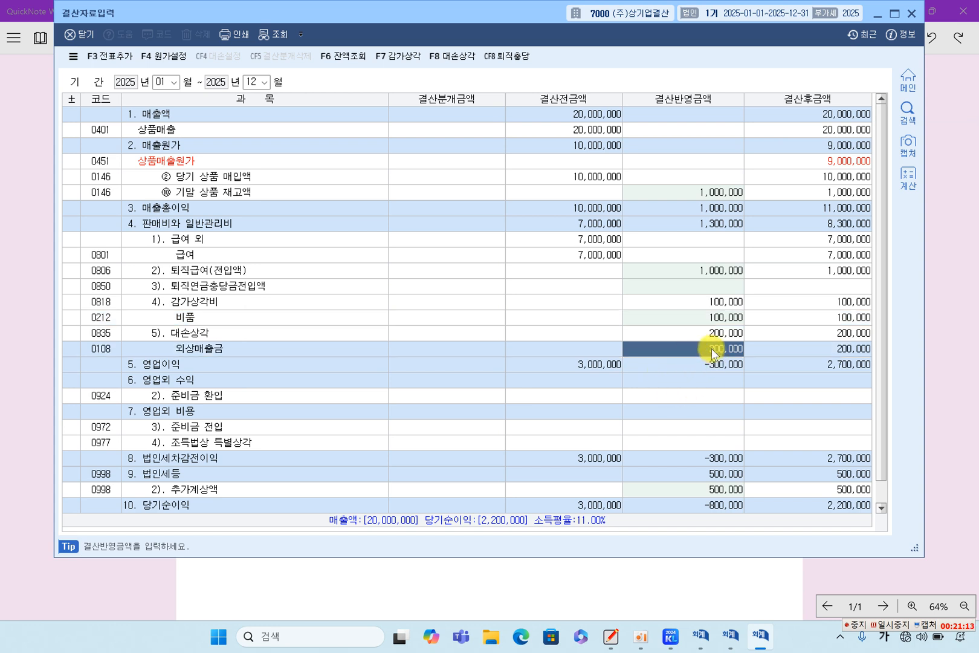
left_click(725, 490)
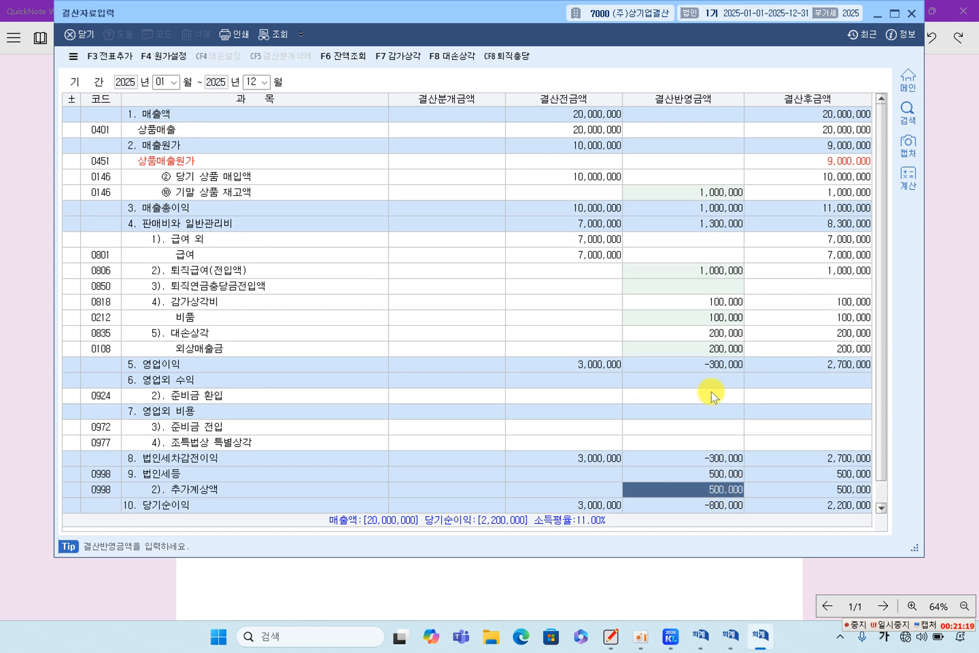
Add the closing entries to the 일반전표 with 전표추가 and close 결산자료입력
scroll(716, 398, "down", 1)
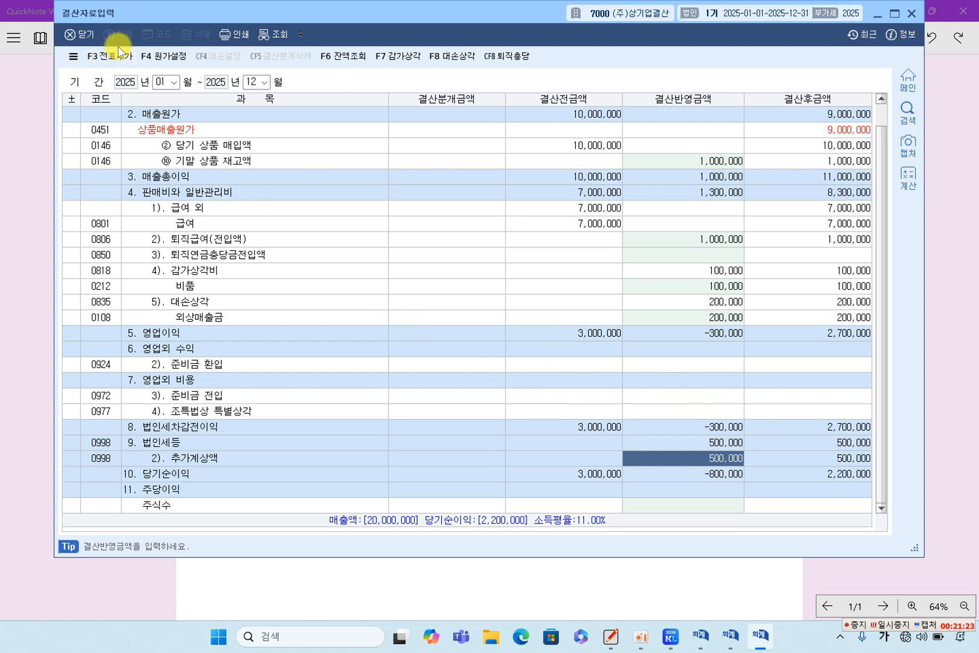
left_click(118, 54)
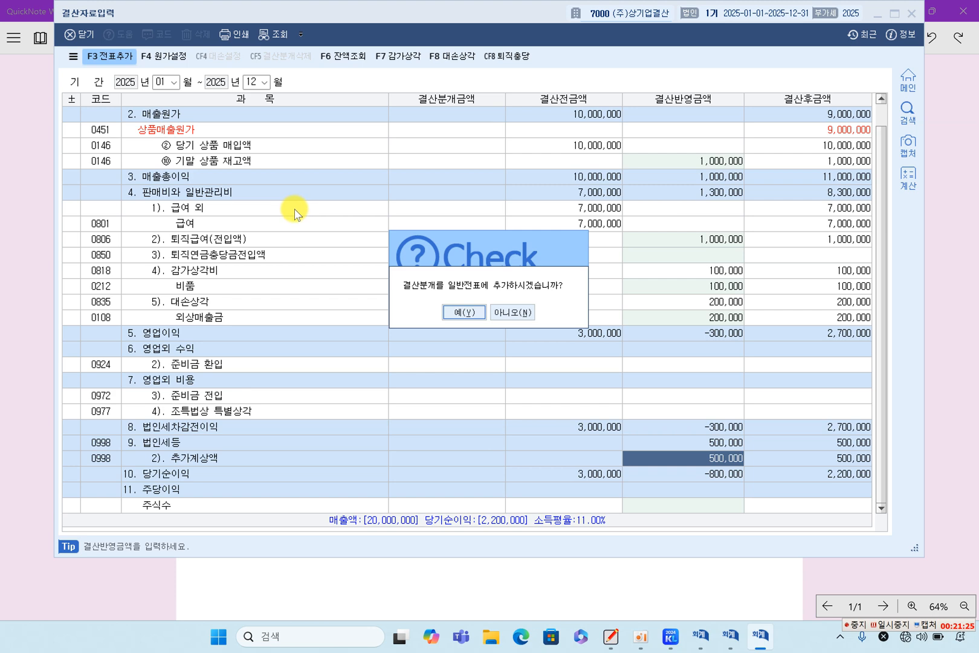
left_click(476, 312)
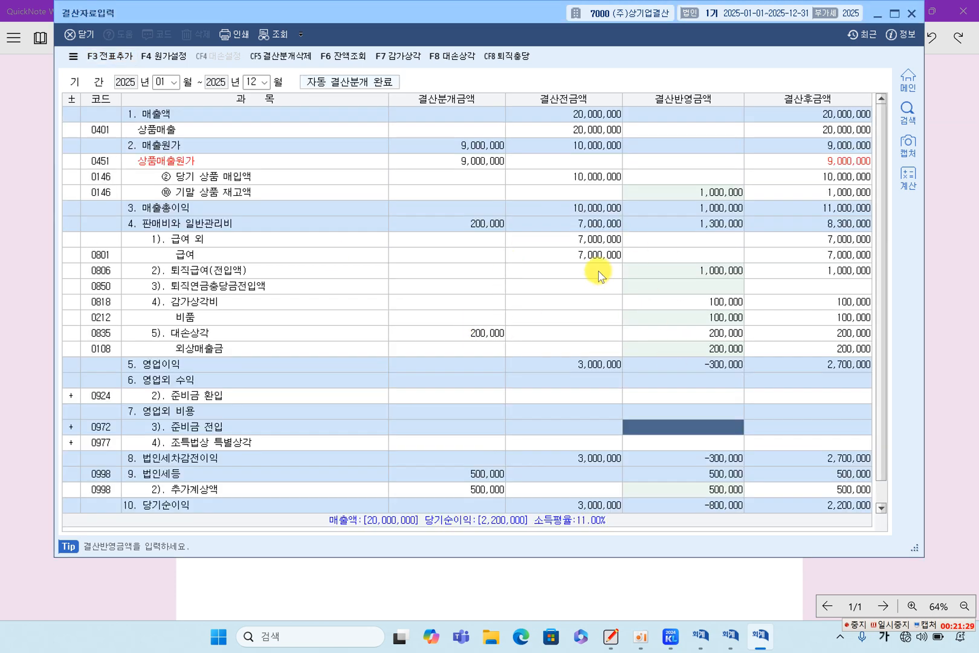
left_click(913, 19)
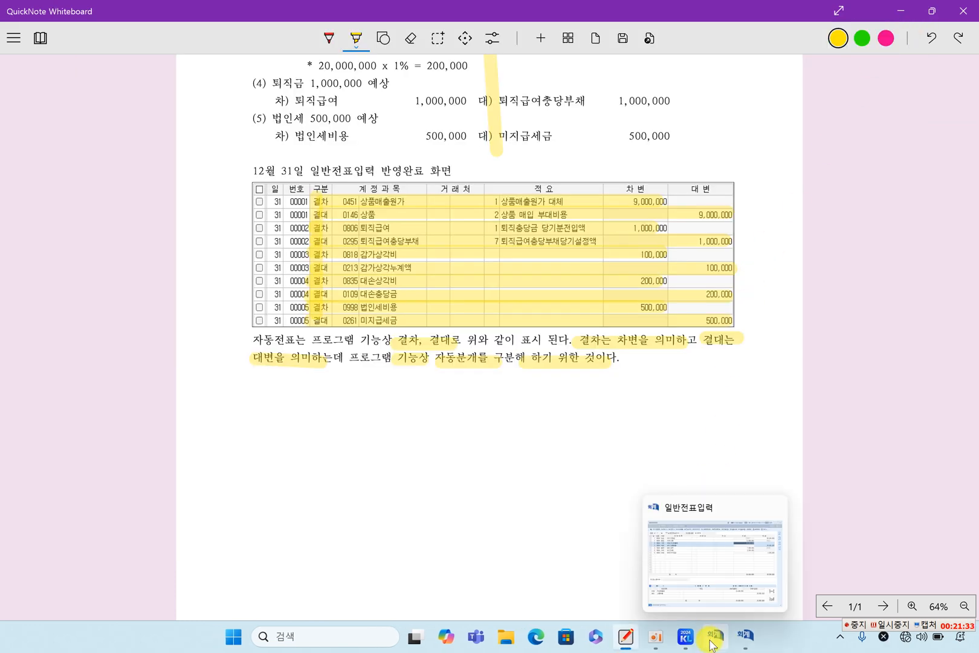
Switch to KcLep and bring up the 일반전표입력 vouchers dated 31 December 2025
left_click(686, 636)
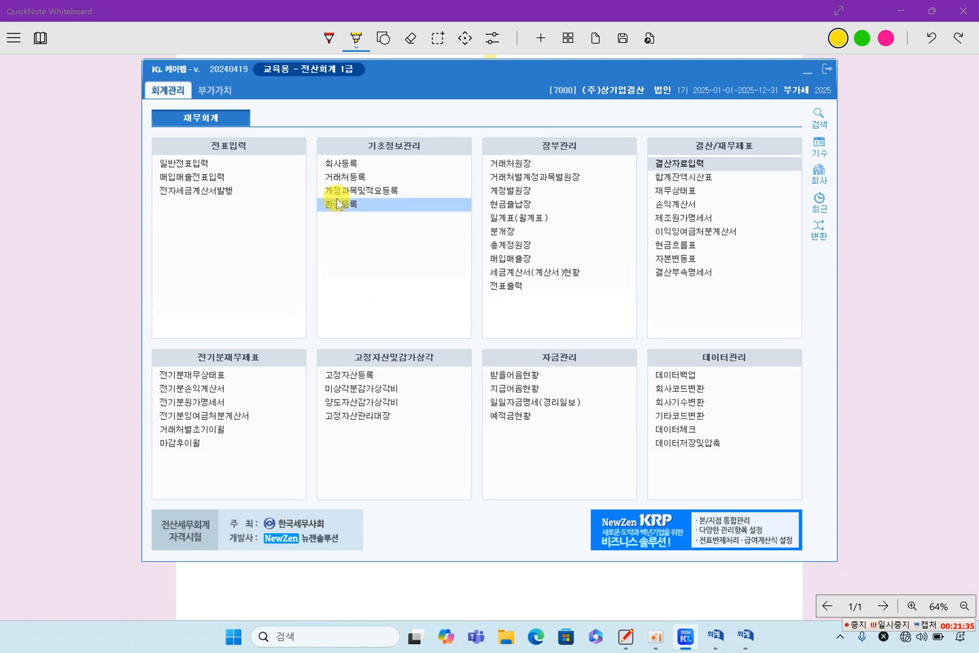
left_click(242, 164)
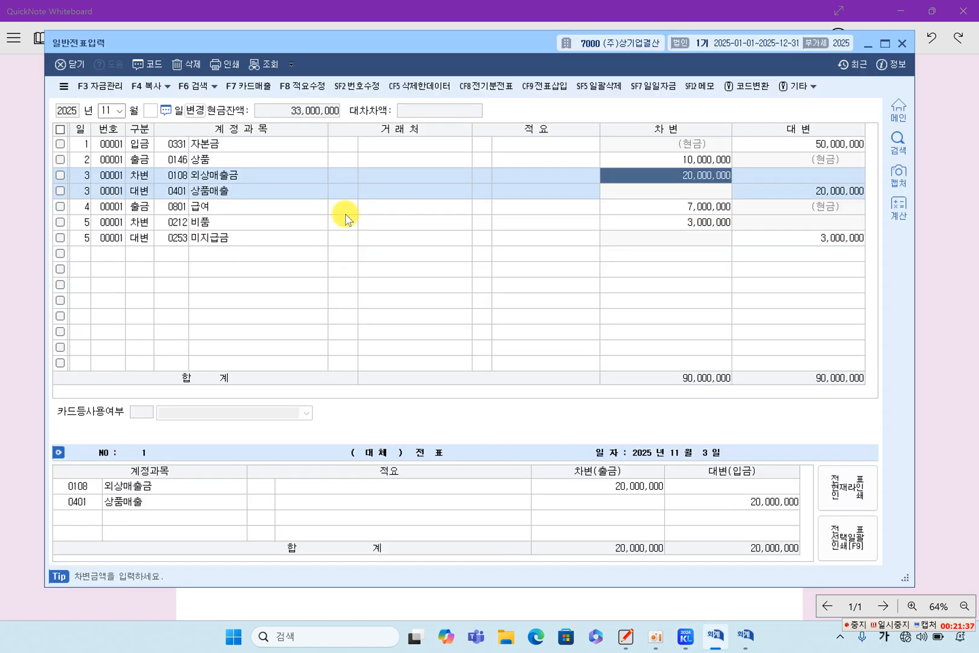
left_click(108, 110)
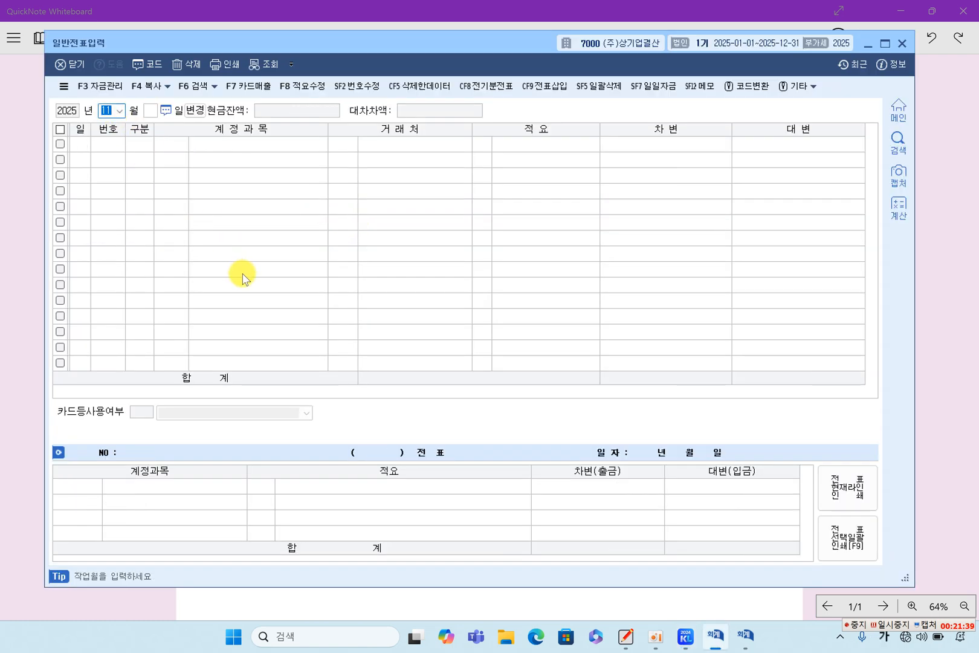
type("12")
key("Return")
type("31")
key("Return")
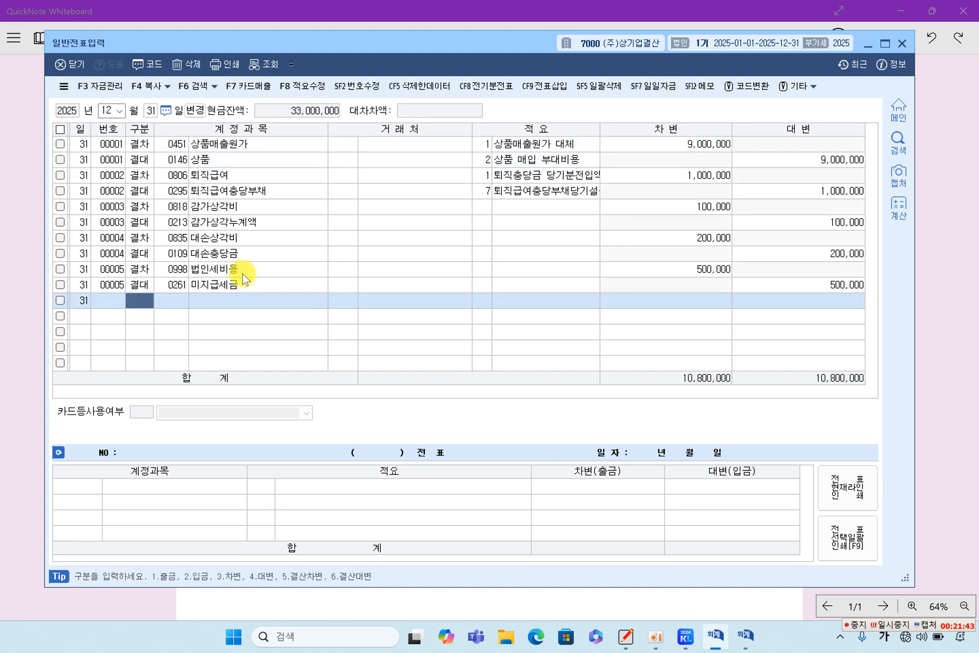
Examine the 결차 and 결대 lines of closing vouchers 00001 to 00005, from 상품매출원가 to 미지급세금
left_click(196, 177)
left_click(218, 240)
left_click(225, 275)
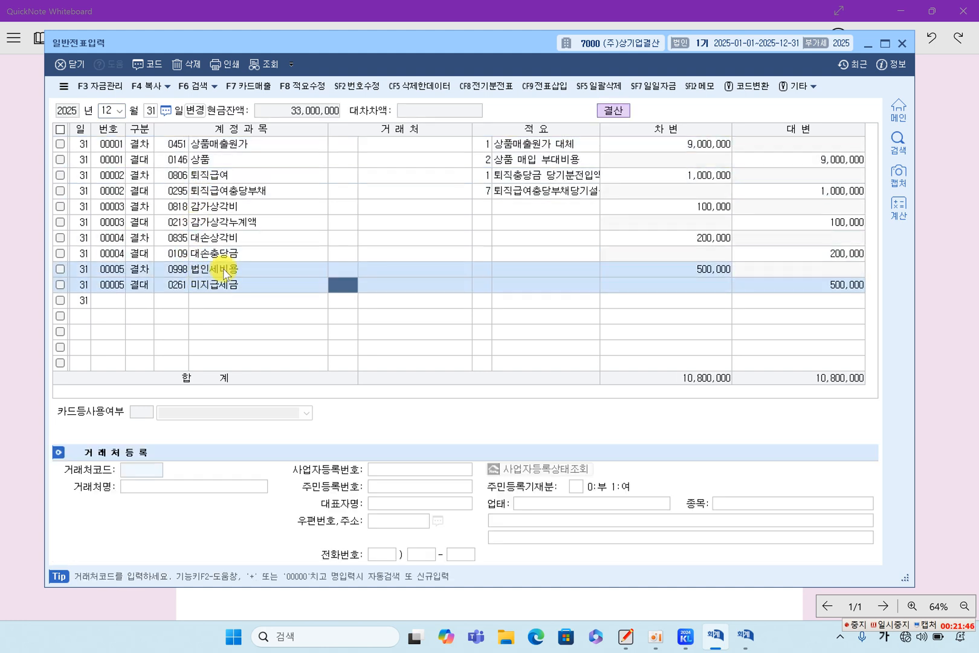
left_click(665, 144)
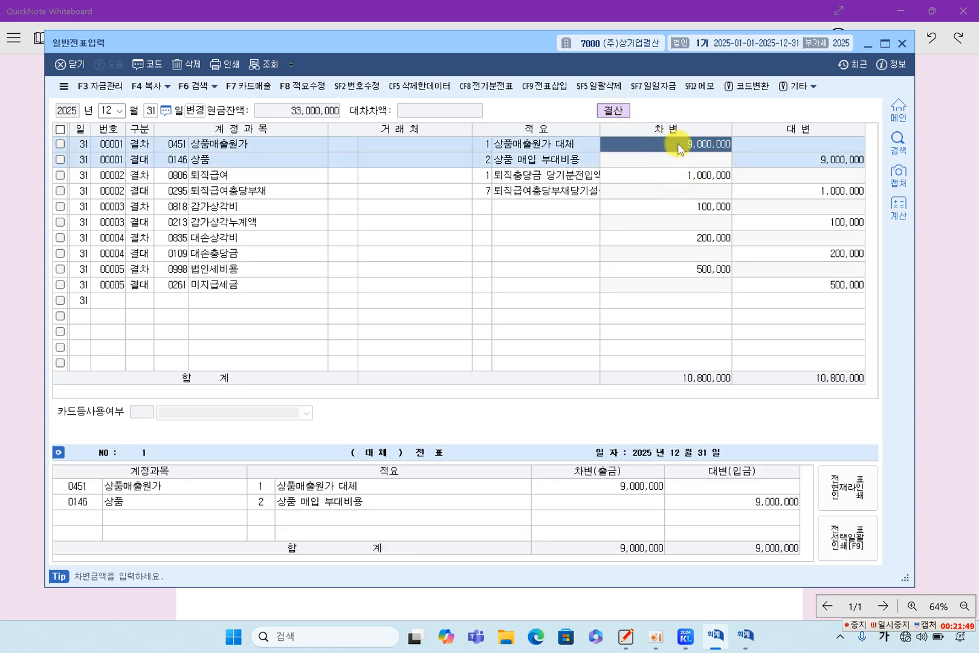
left_click(175, 144)
left_click(175, 160)
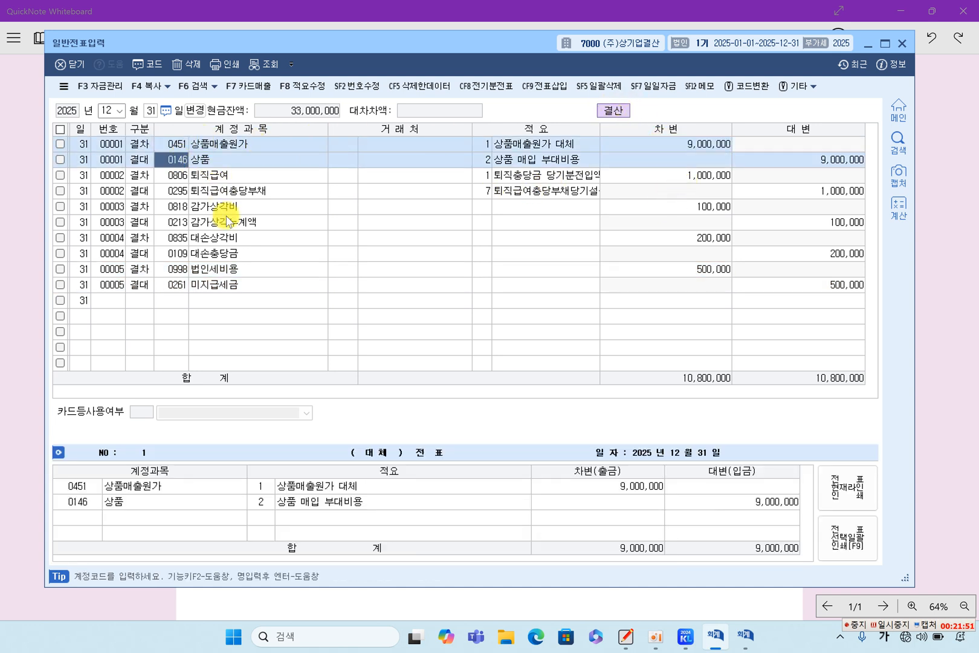
left_click(178, 175)
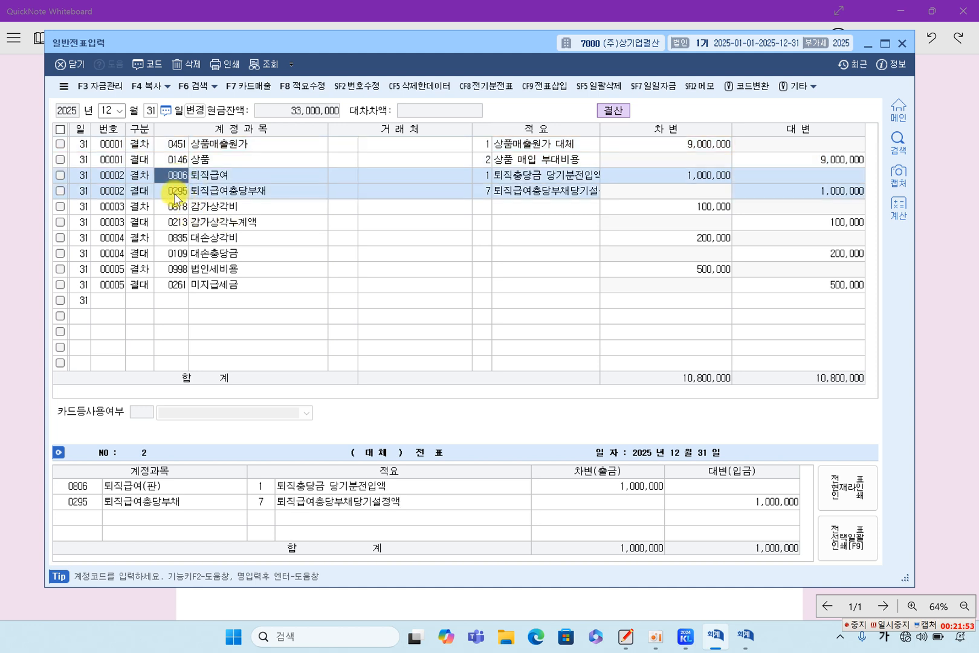
left_click(179, 190)
left_click(177, 207)
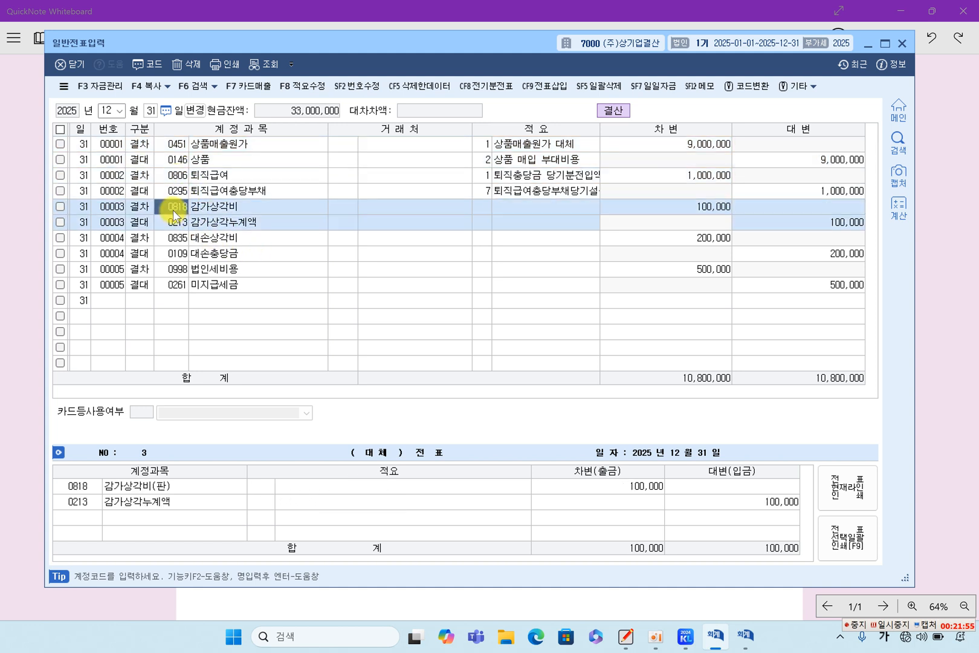
left_click(178, 223)
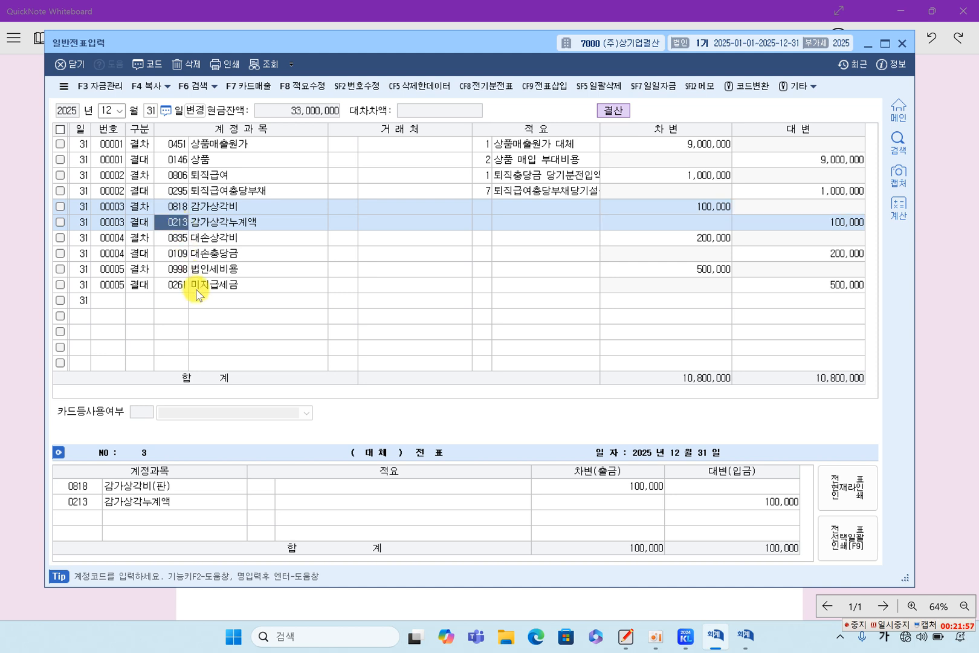
left_click(176, 239)
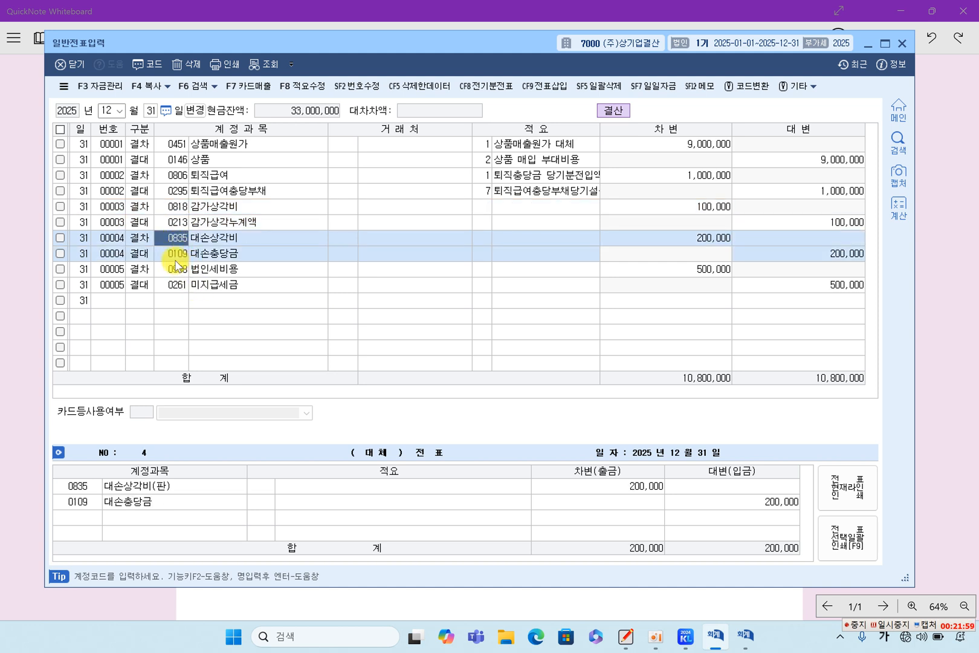
left_click(175, 256)
left_click(176, 271)
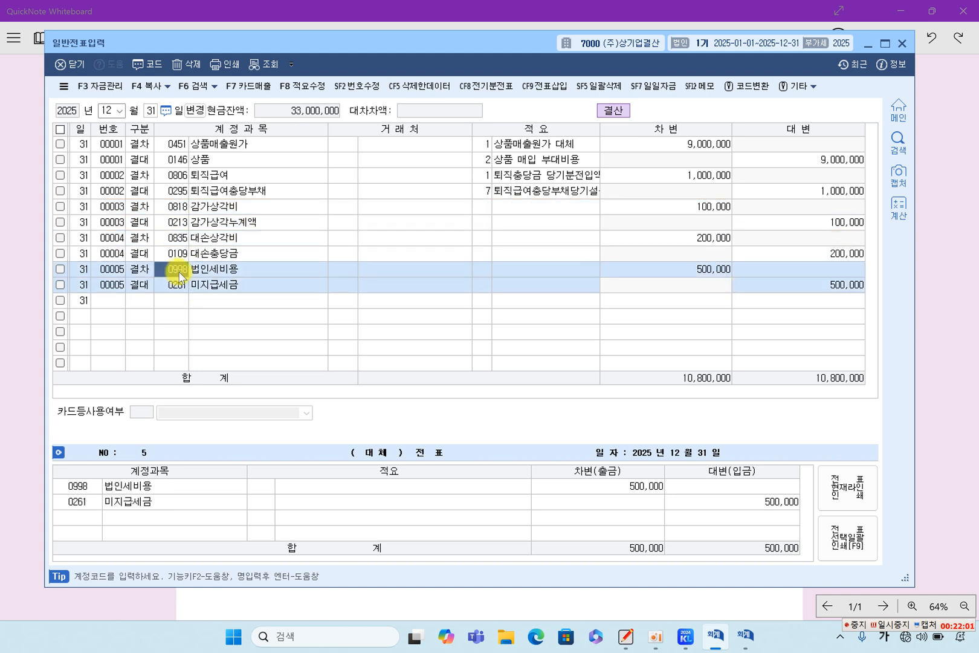
left_click(178, 285)
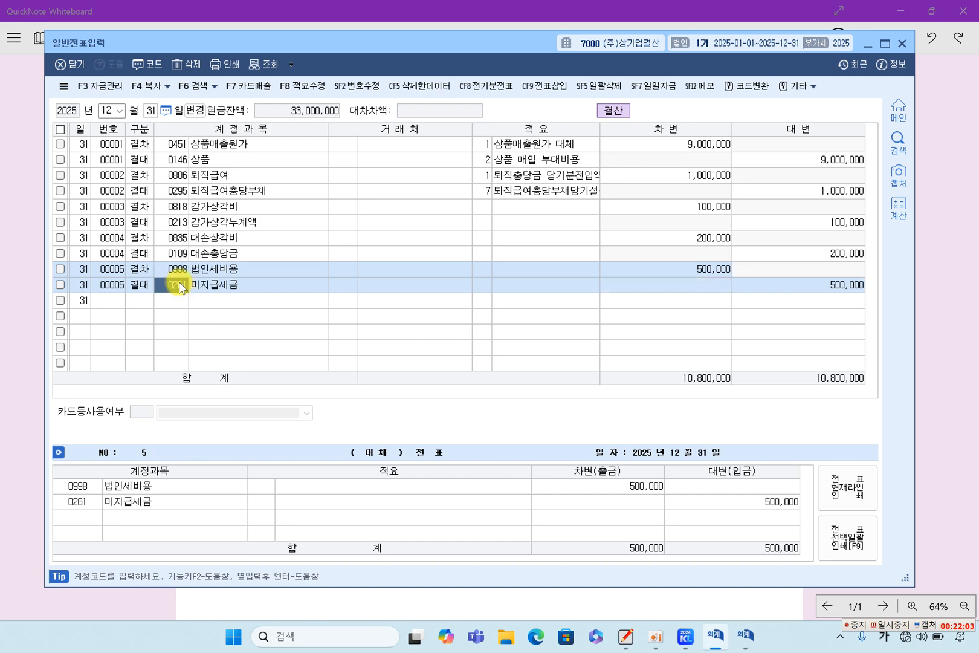
Switch to the QuickNote Whiteboard and highlight the 합계잔액시산표 heading with its 2025년 12월 31일 date and the 계정과목 column in yellow
left_click(959, 347)
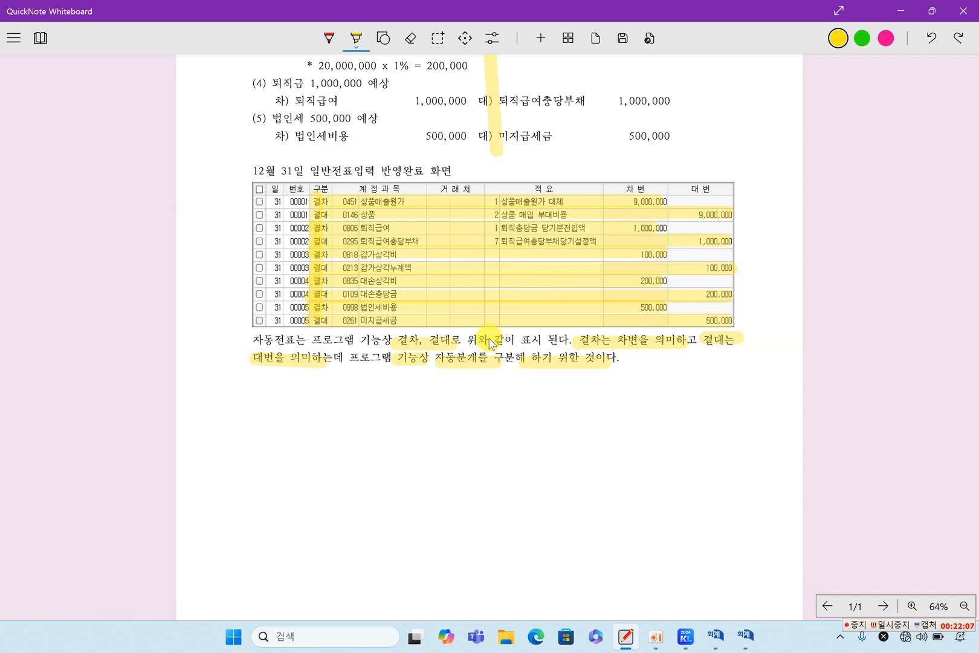
scroll(489, 342, "down", 15)
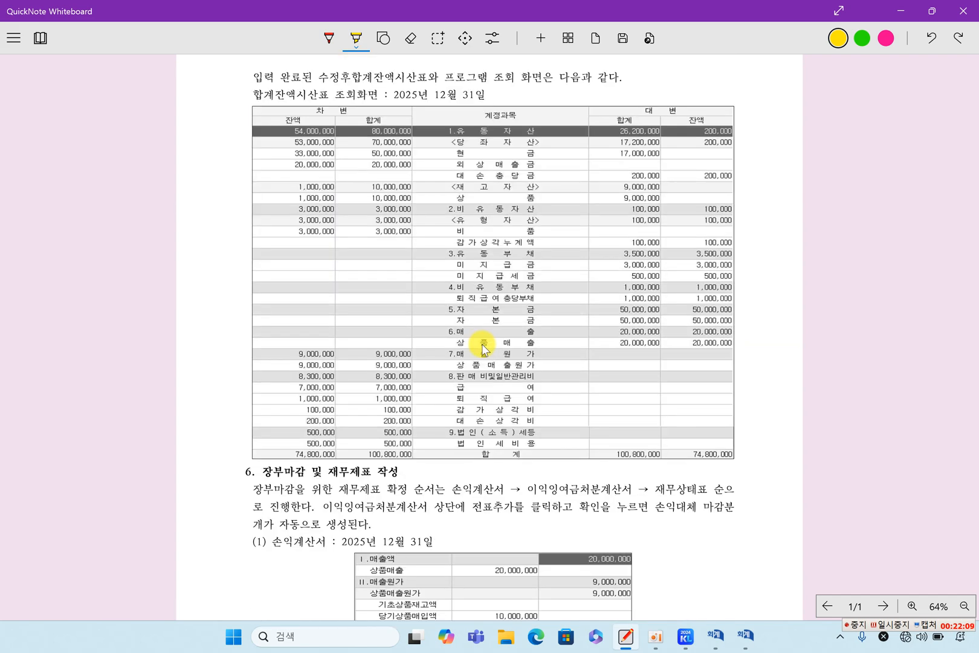
left_click_drag(242, 95, 489, 96)
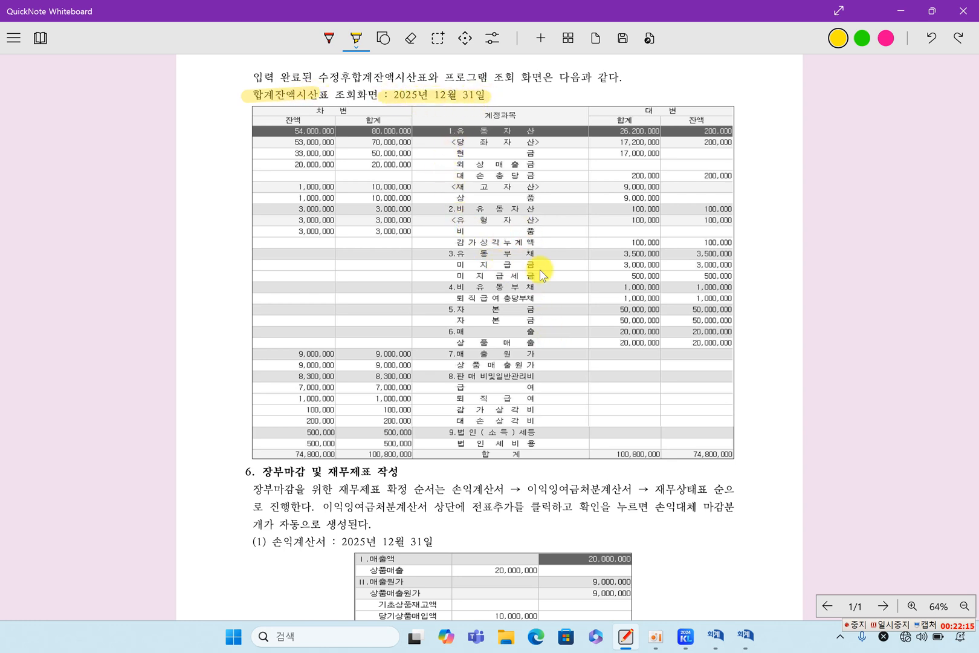
left_click_drag(480, 121, 483, 466)
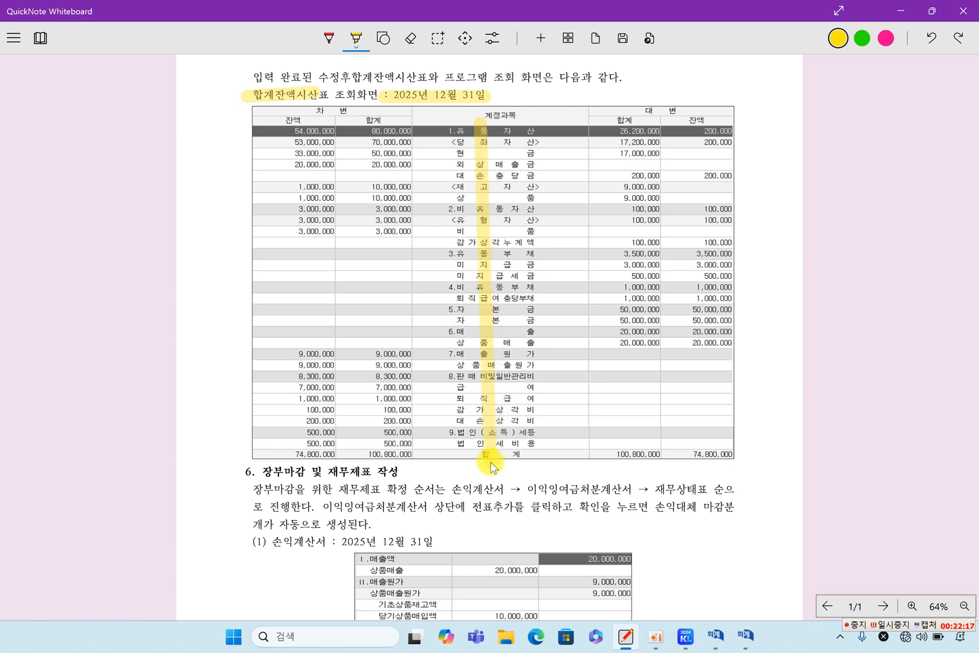
Switch to KcLep's 합계잔액시산표 and reload the trial balance for 31 December 2025
left_click(685, 636)
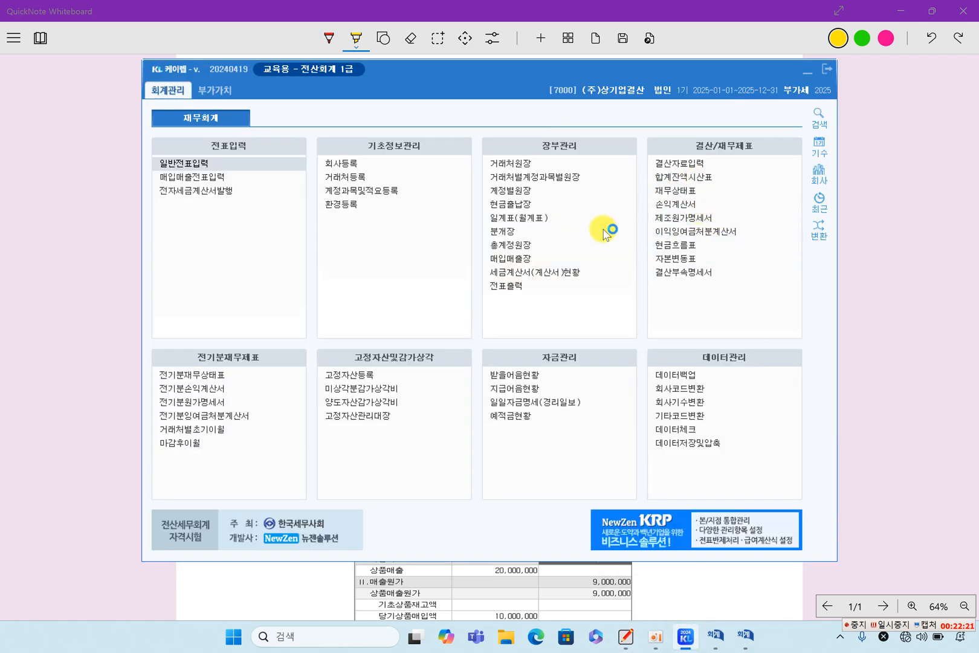
left_click(685, 177)
left_click(469, 315)
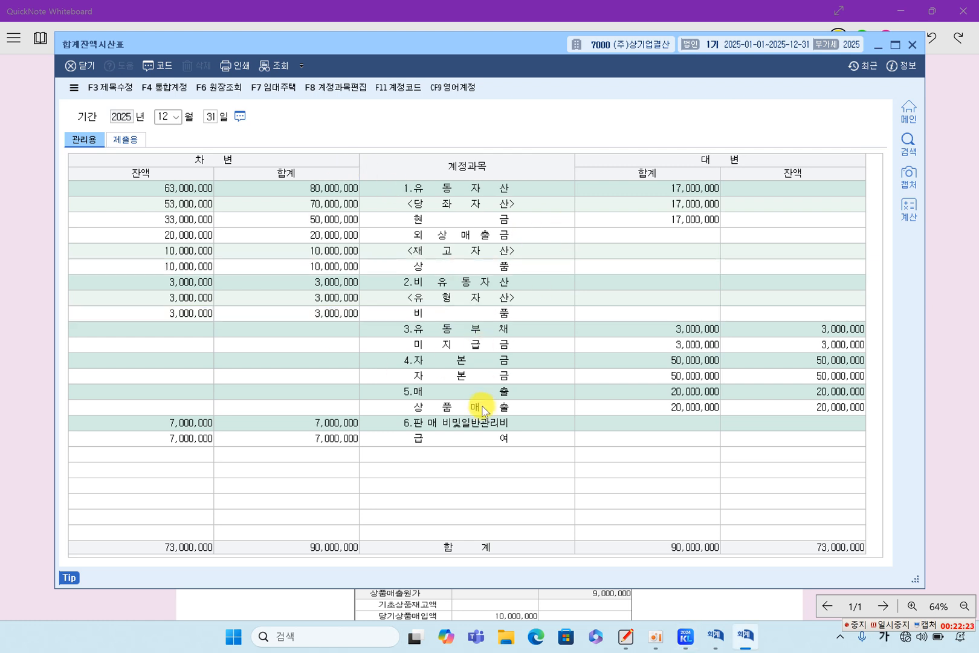
left_click(482, 408)
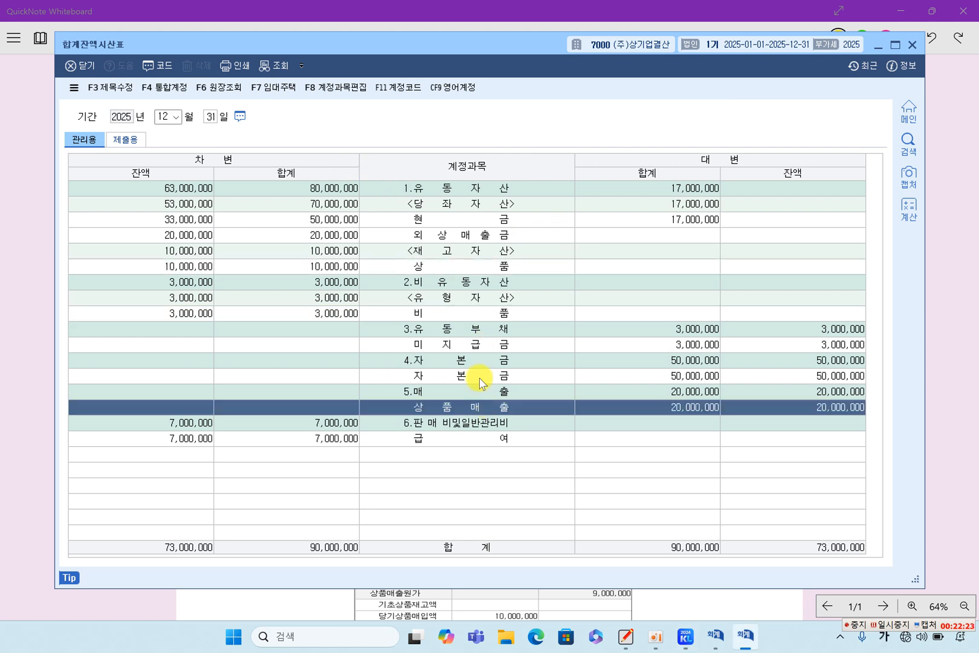
left_click(280, 65)
Examine the adjusted trial balance for 상품 against 상품매출원가 and 대손충당금 against 대손상각비
left_click(479, 251)
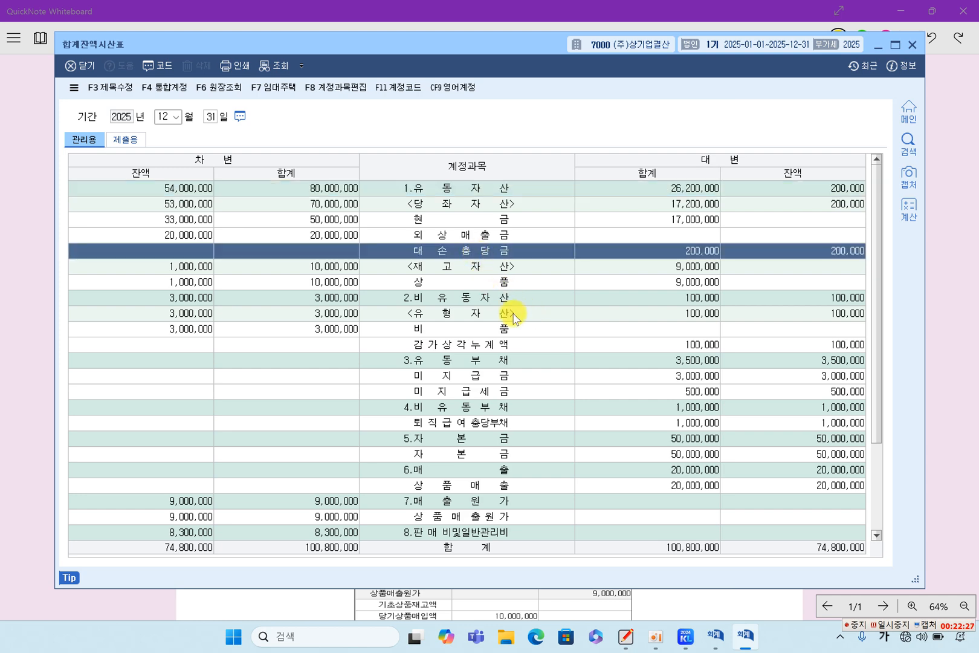
scroll(515, 325, "down", 2)
scroll(514, 325, "up", 2)
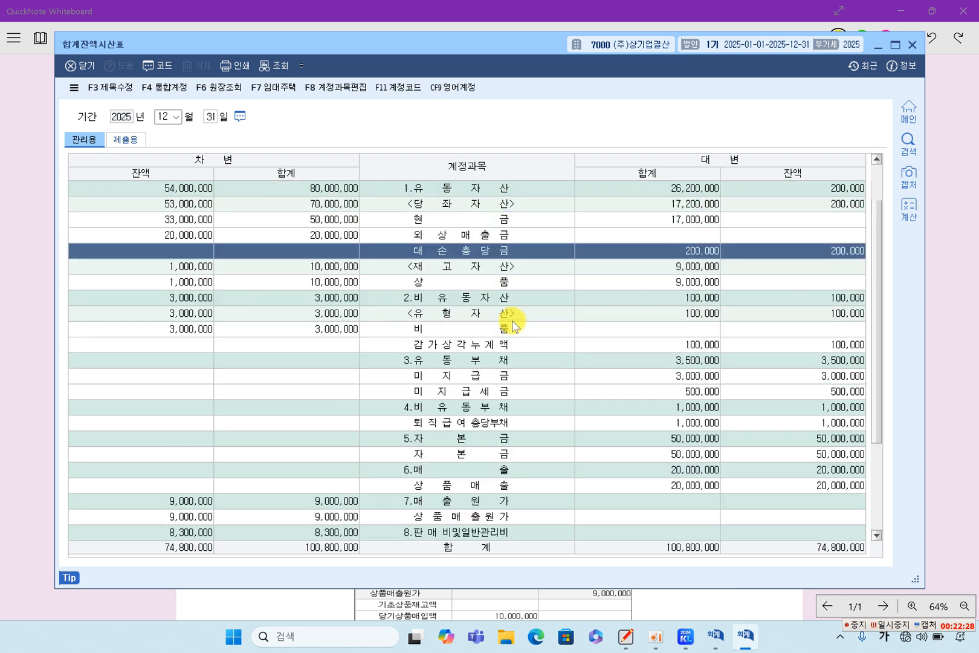
left_click(454, 234)
left_click(471, 251)
left_click(469, 282)
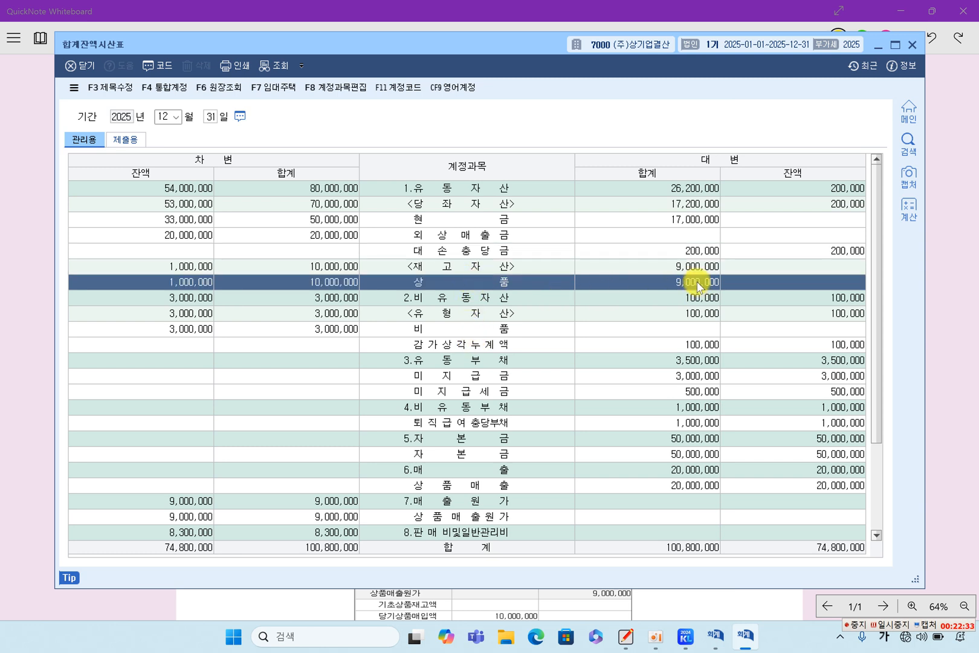
left_click(393, 532)
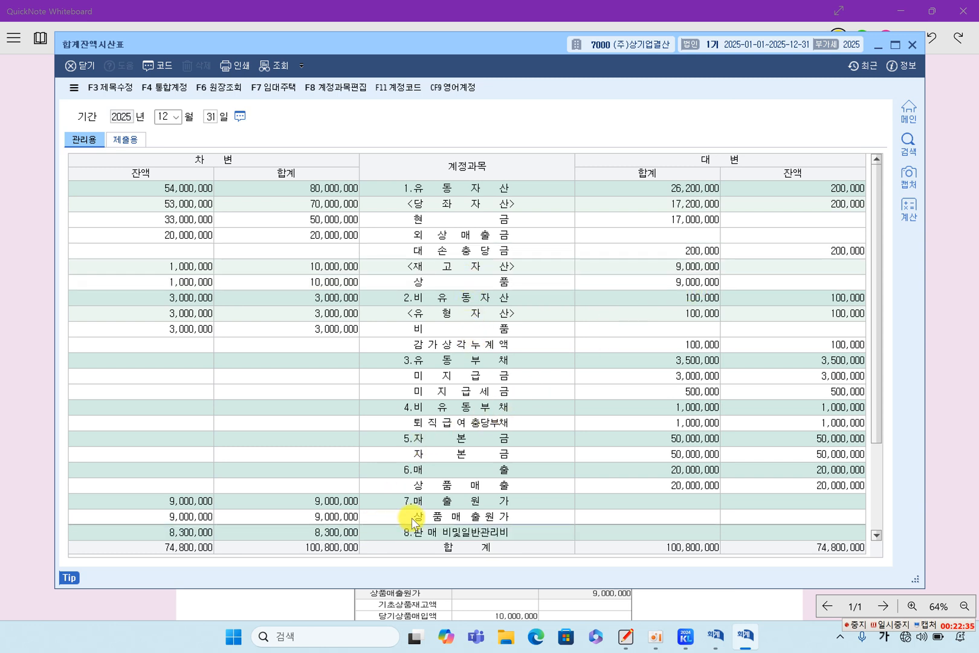
left_click(412, 518)
scroll(412, 517, "down", 3)
scroll(454, 418, "up", 3)
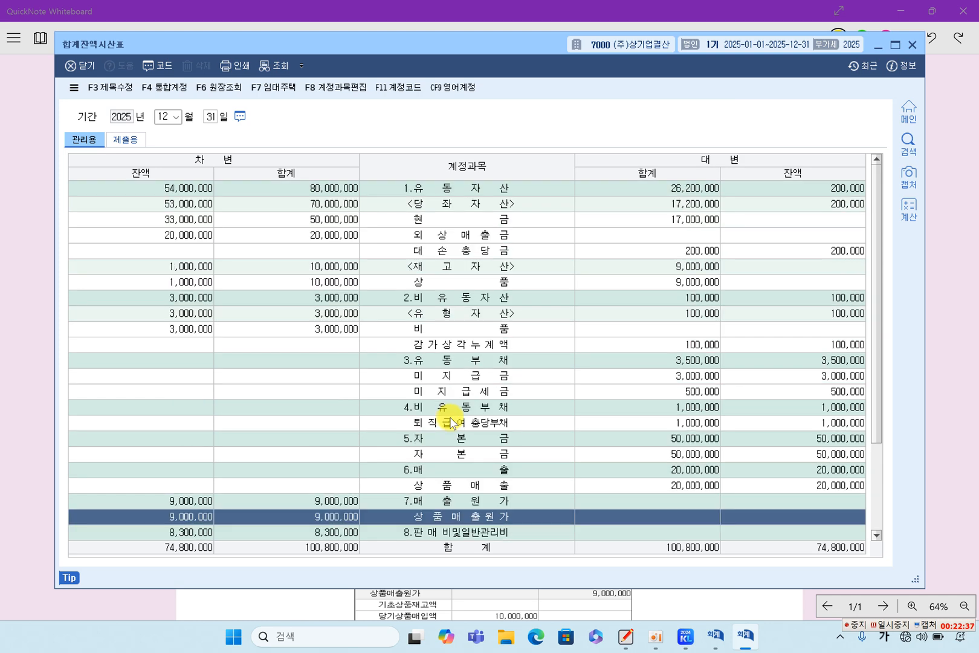
left_click(506, 253)
scroll(462, 412, "down", 2)
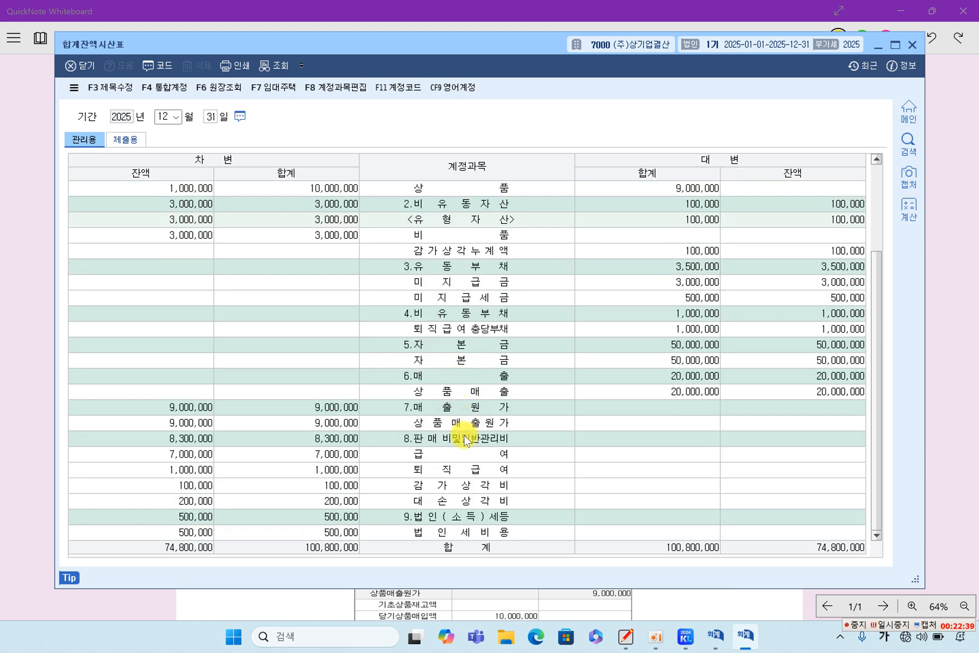
left_click(445, 503)
scroll(453, 502, "up", 2)
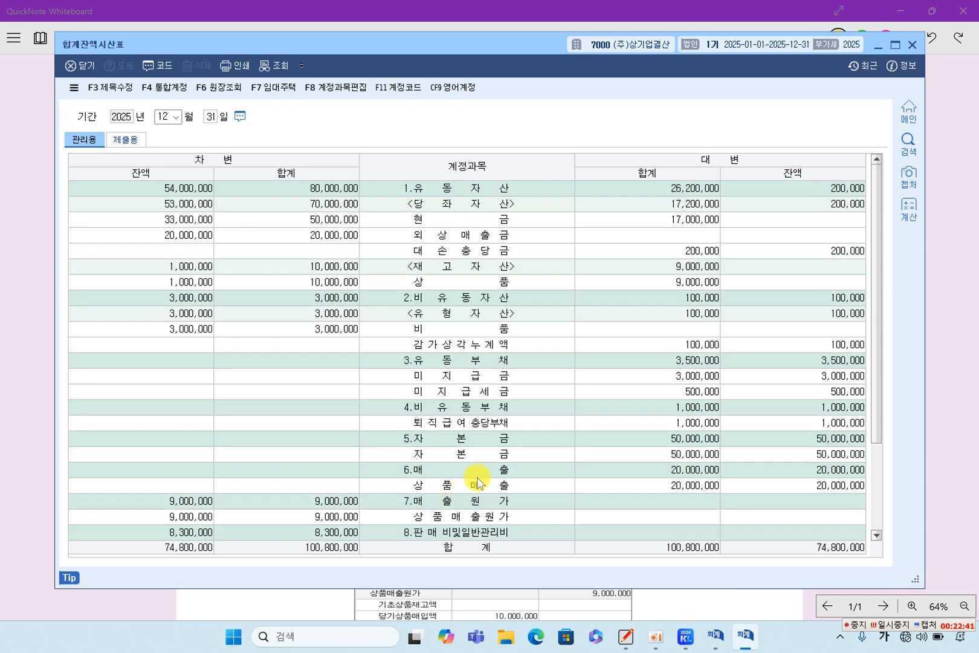
Compare 감가상각누계액 with 감가상각비, 퇴직급여충당부채 with 퇴직급여, and 법인세비용 with 미지급세금 in the trial balance
left_click(460, 349)
scroll(478, 451, "down", 2)
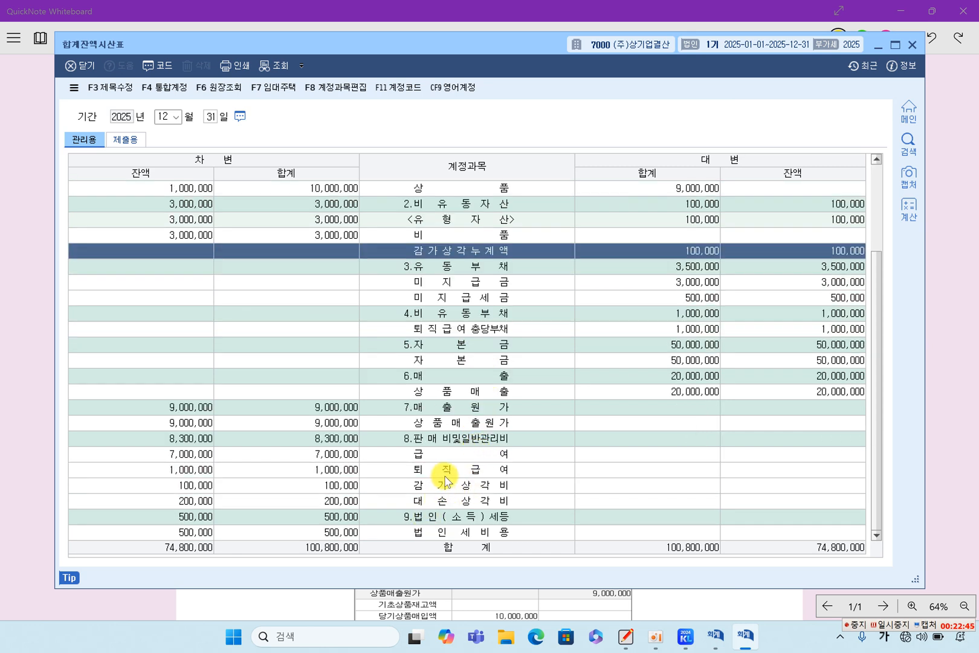
left_click(446, 481)
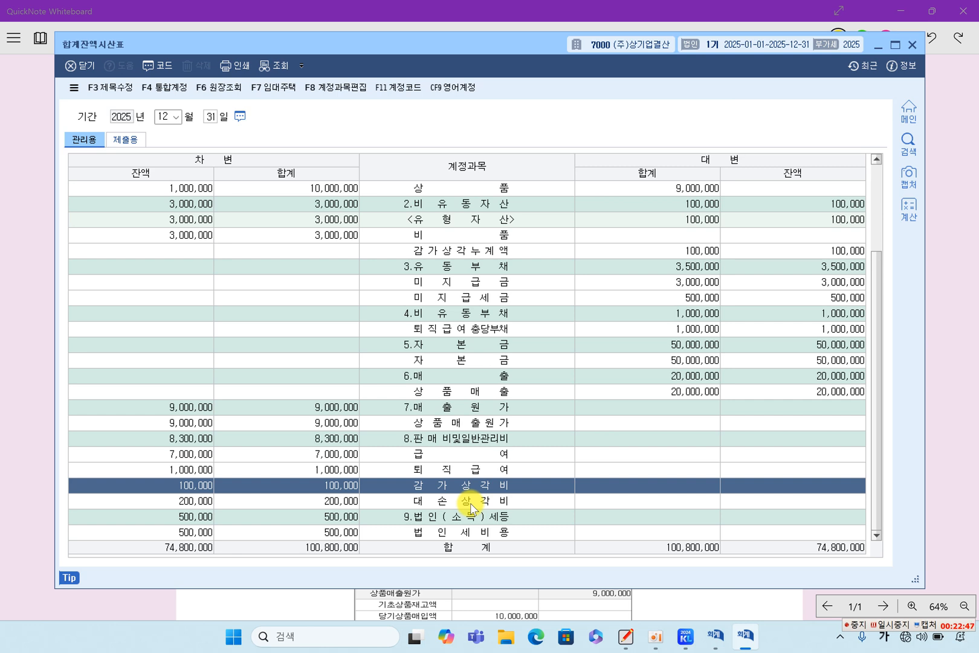
left_click(481, 330)
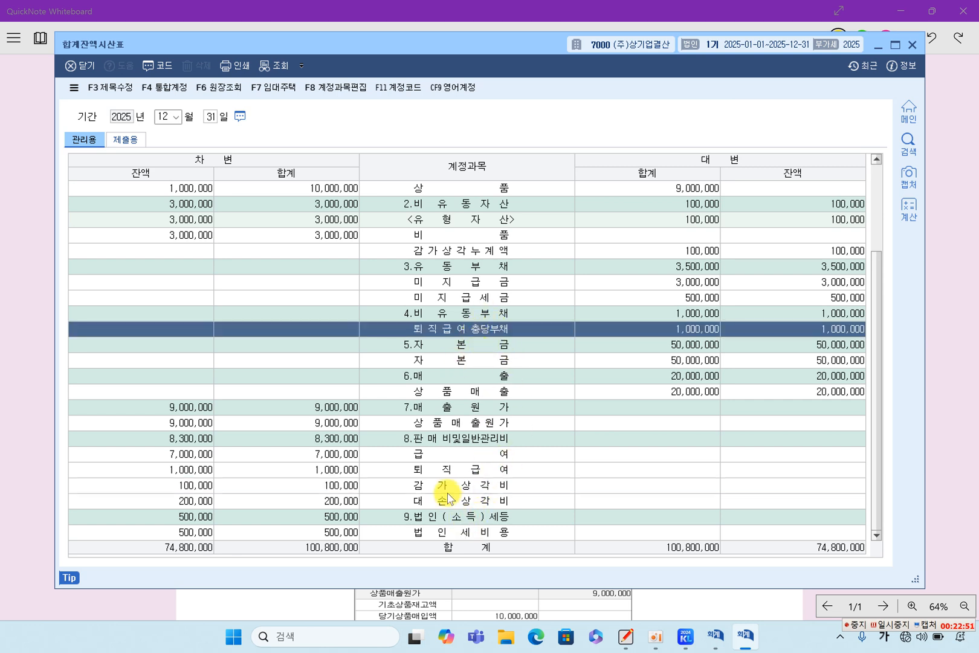
left_click(445, 471)
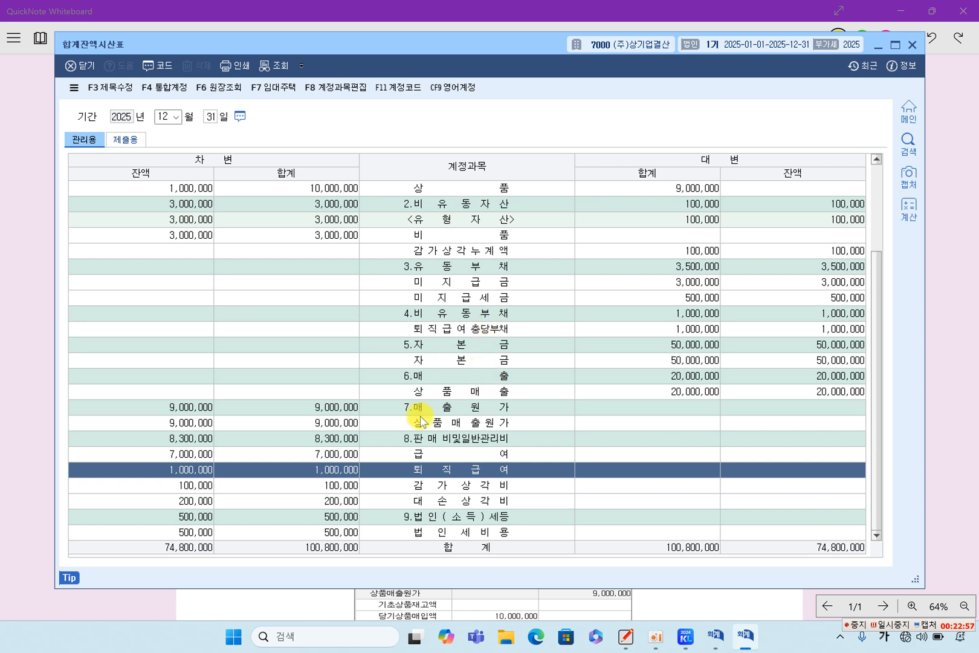
left_click(423, 535)
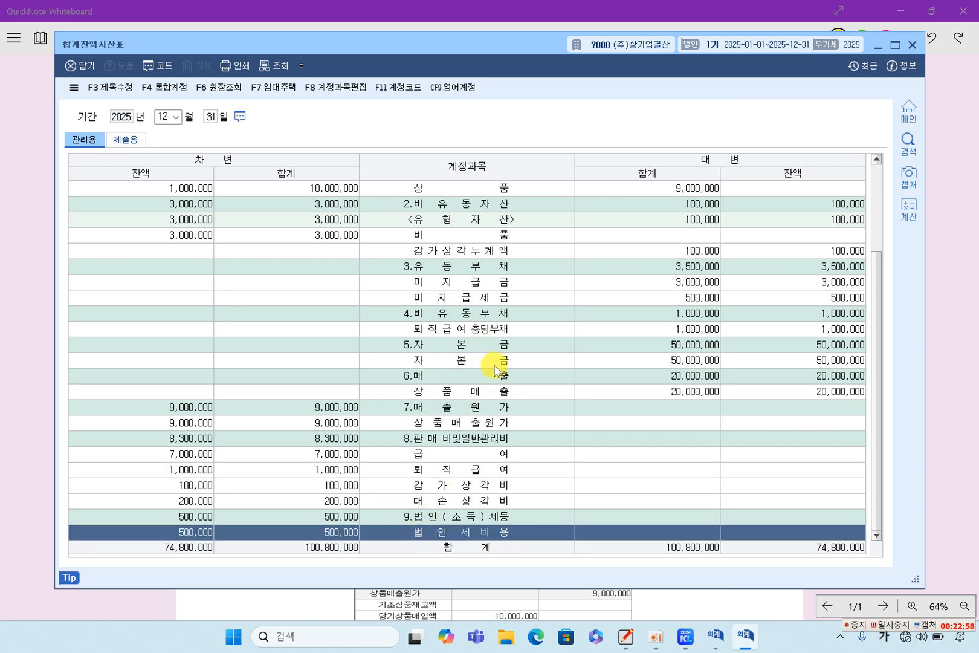
left_click(484, 298)
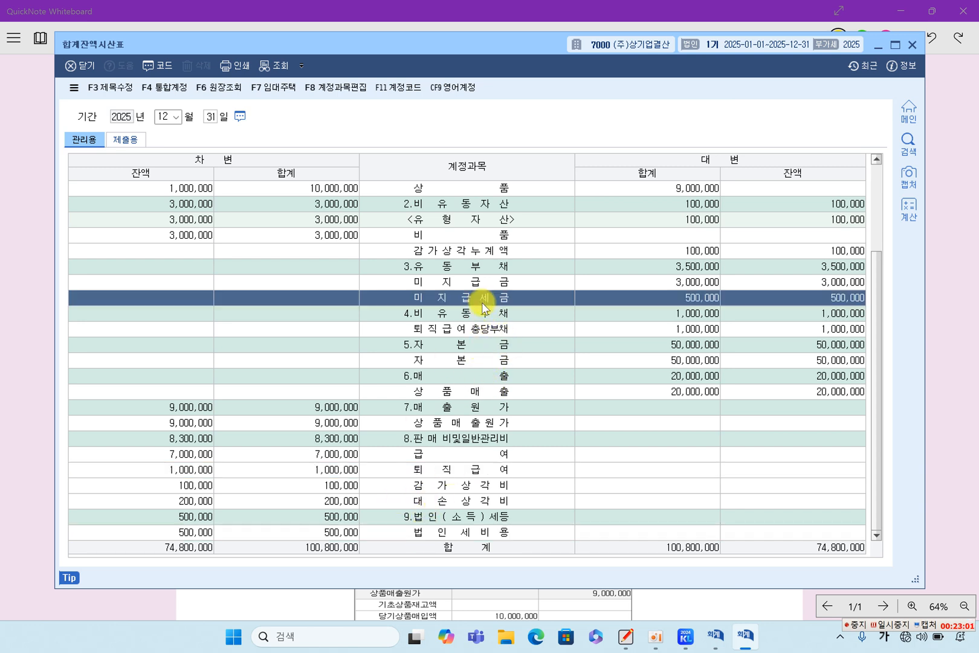
scroll(524, 396, "up", 2)
scroll(525, 387, "down", 2)
scroll(525, 388, "up", 2)
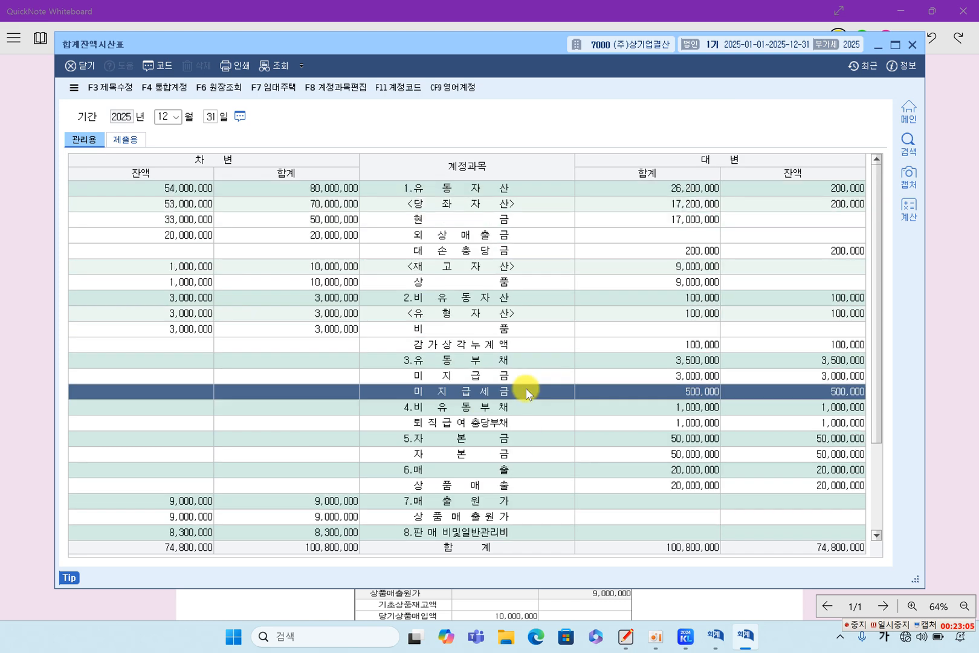
scroll(608, 372, "down", 2)
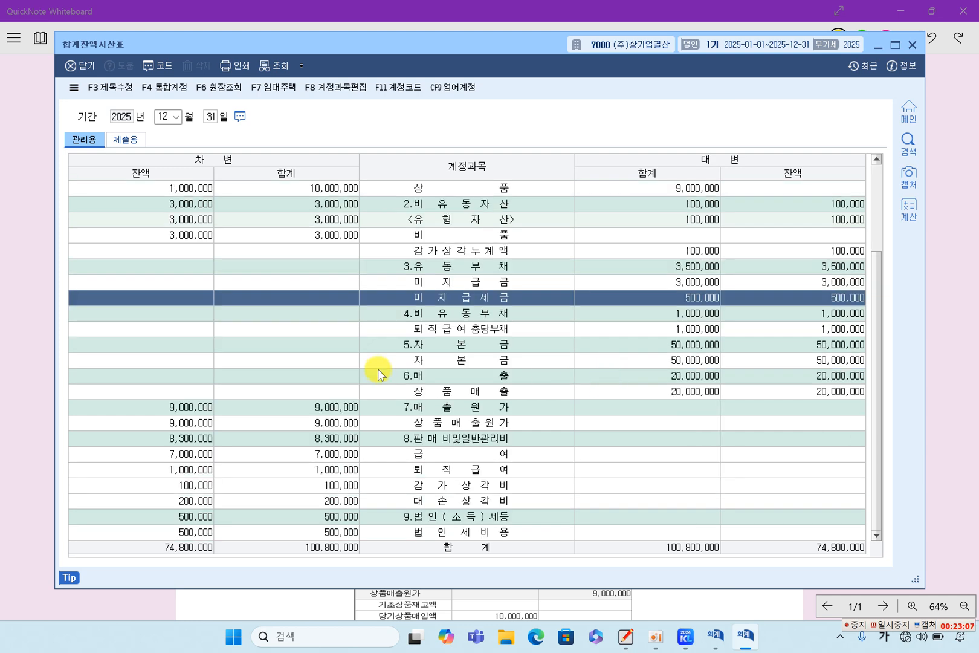
Switch to the QuickNote Whiteboard and highlight 손익계산서, 이익잉여금처분계산서, 재무상태표 and the 전표추가 instruction in section 6 in yellow
left_click(30, 366)
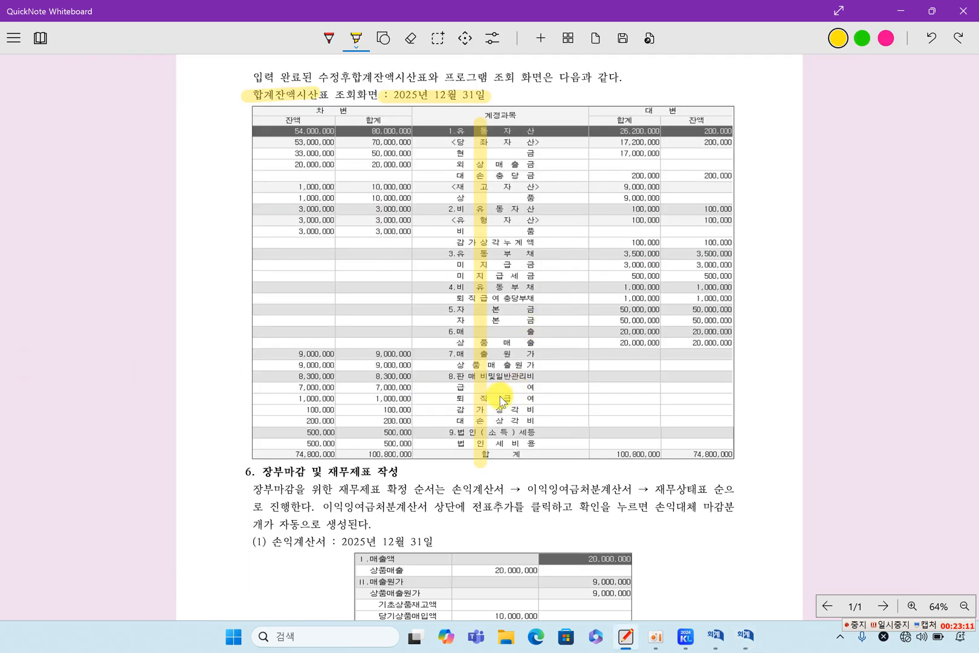
scroll(501, 400, "down", 7)
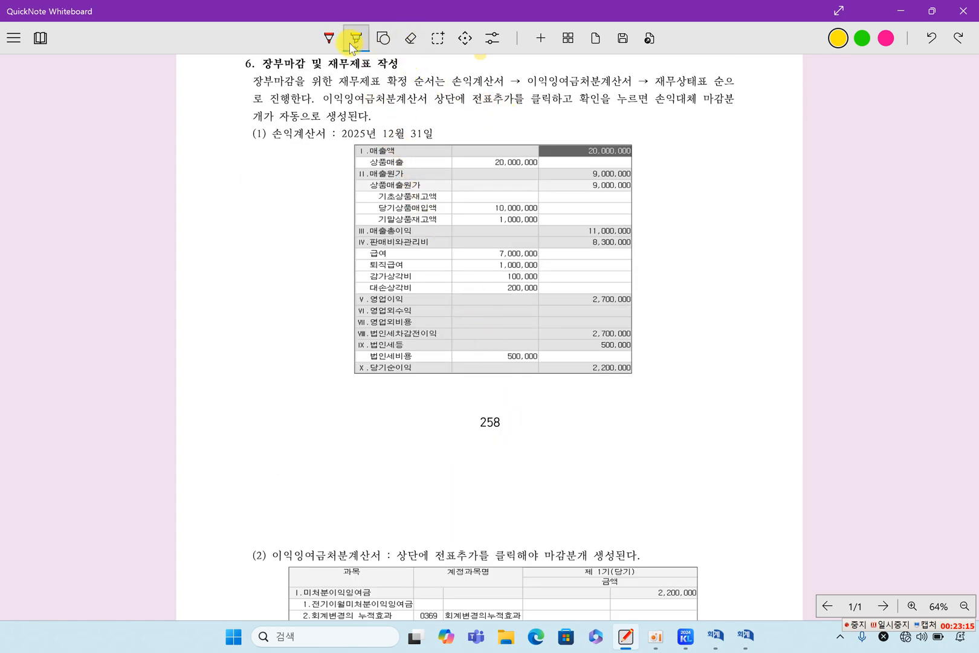
left_click(460, 108)
left_click_drag(451, 81, 631, 81)
left_click(585, 123)
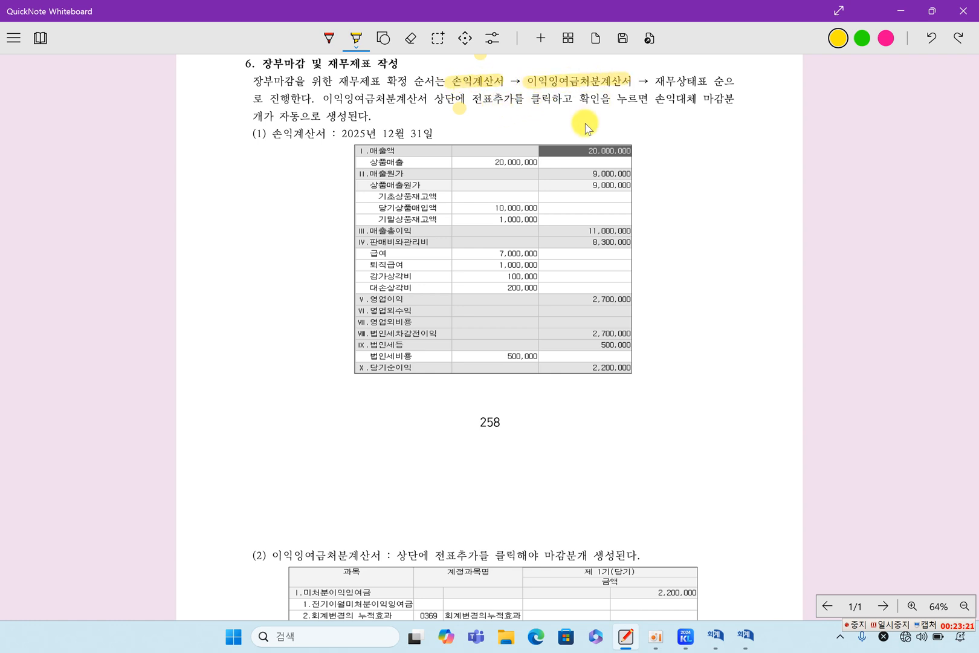
left_click_drag(324, 99, 507, 100)
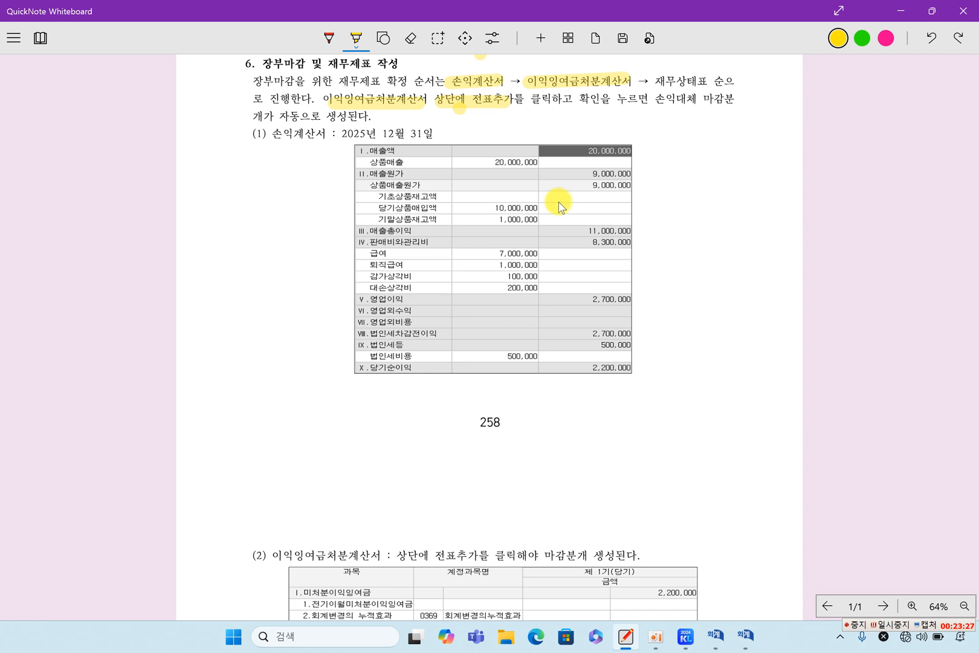
left_click_drag(656, 80, 707, 81)
Mark the 손익계산서 table with a vertical yellow stroke beside it and highlight its 당기순이익 amount
left_click_drag(654, 158, 653, 371)
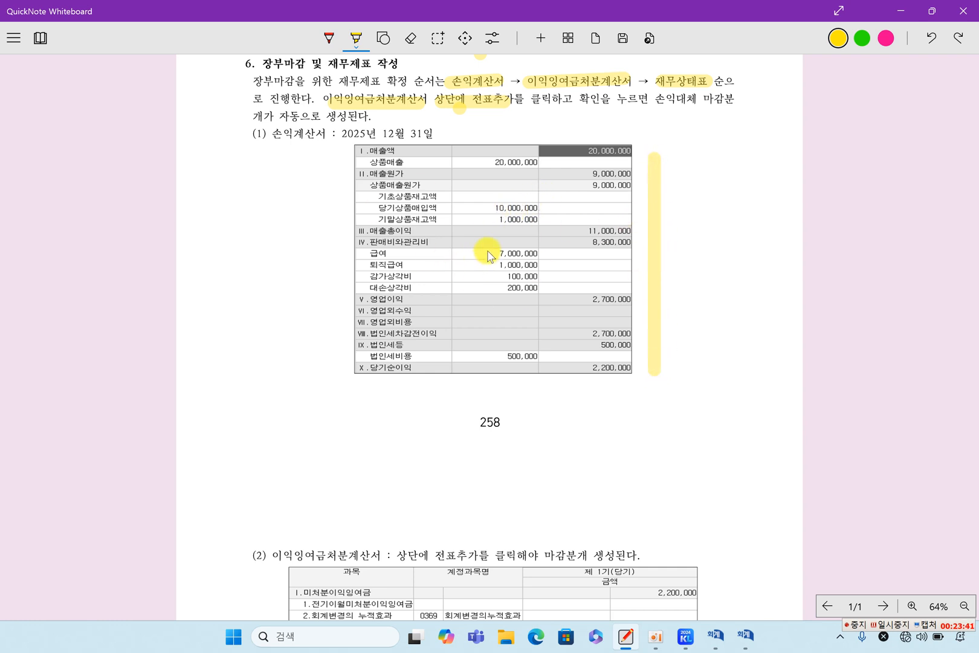
scroll(434, 278, "down", 5)
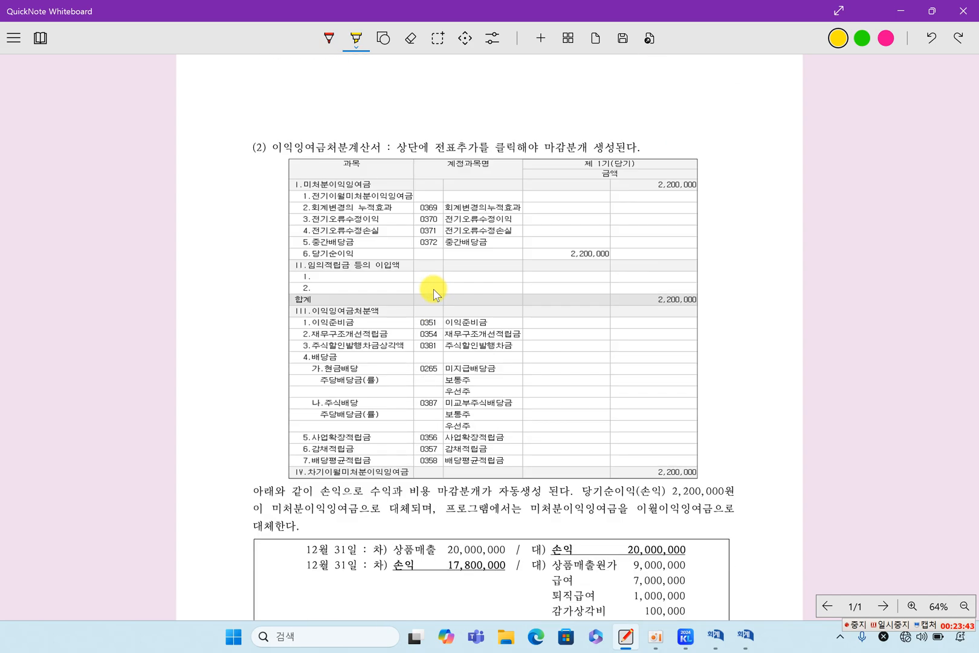
scroll(537, 306, "down", 3)
scroll(536, 305, "down", 3)
scroll(537, 305, "up", 8)
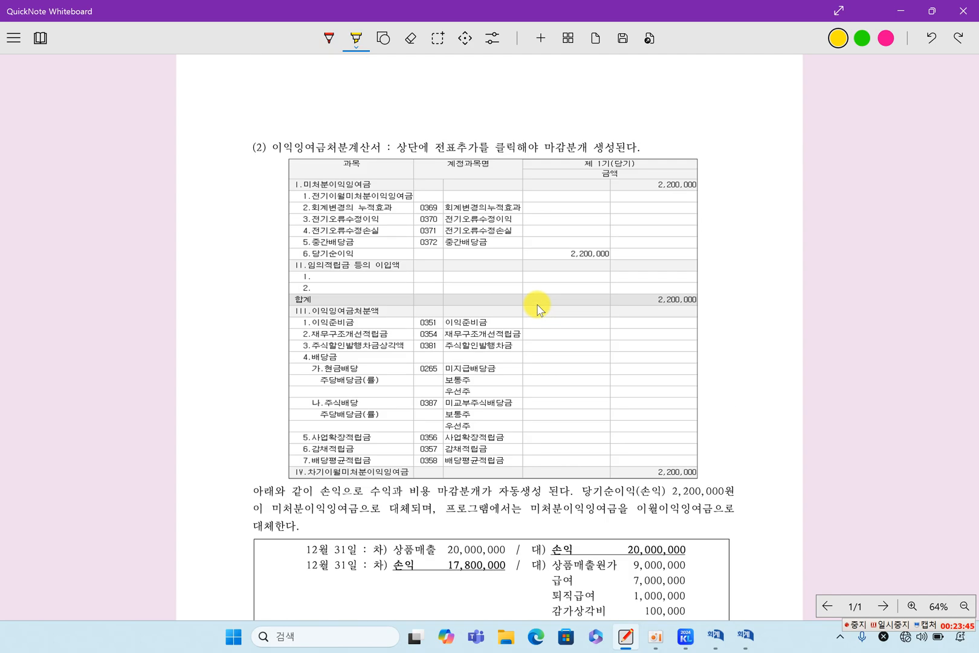
scroll(459, 161, "up", 6)
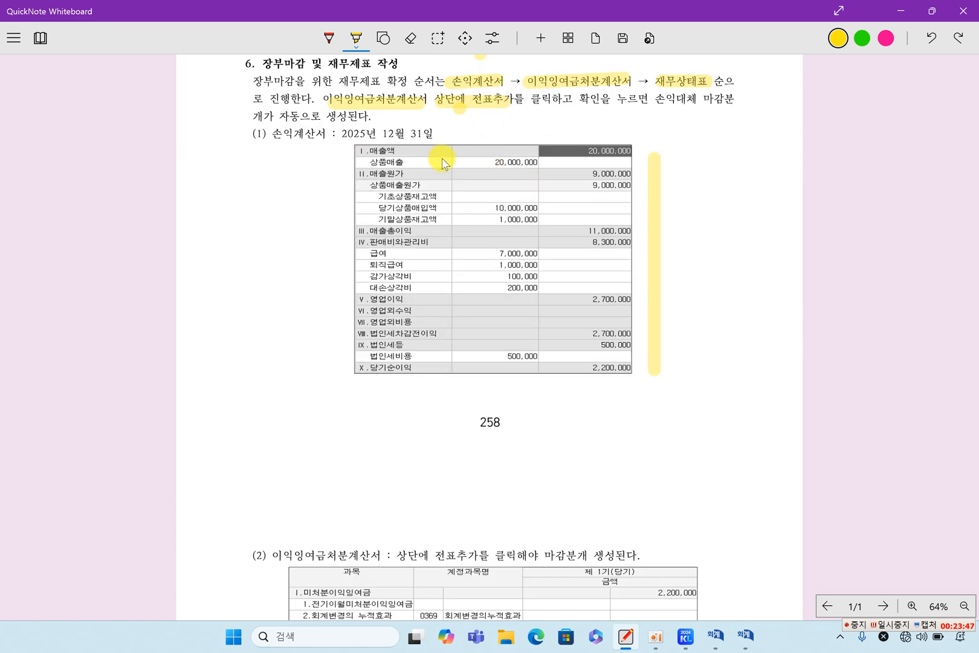
left_click_drag(603, 367, 631, 368)
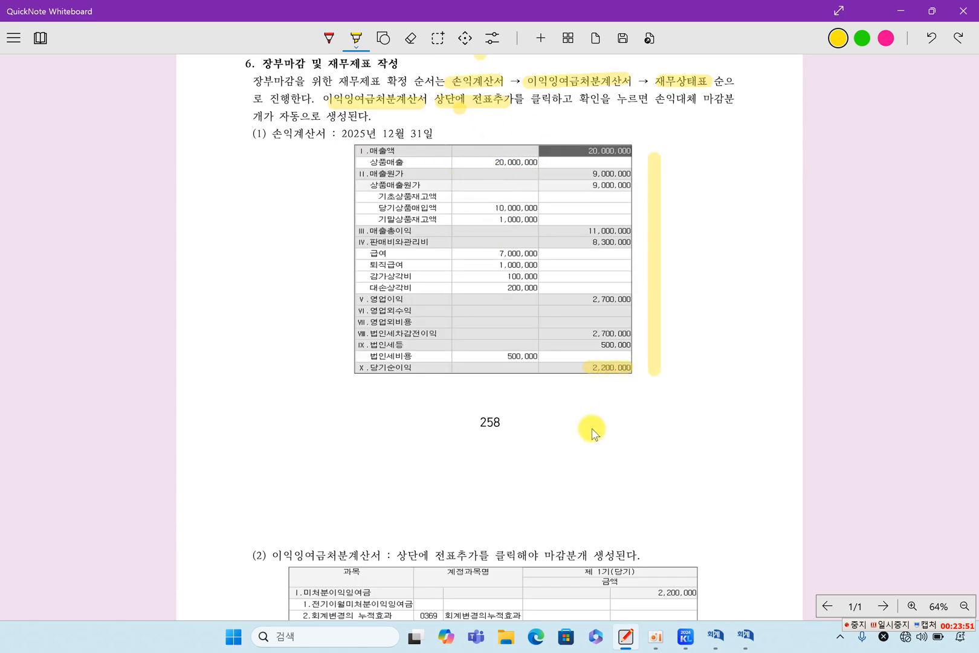
Highlight the 이익잉여금처분계산서 heading, its 전표추가 and 마감분개 생성 wording, and the 당기순이익 label and amount in yellow
scroll(592, 433, "down", 6)
left_click_drag(268, 146, 373, 149)
left_click_drag(310, 254, 345, 255)
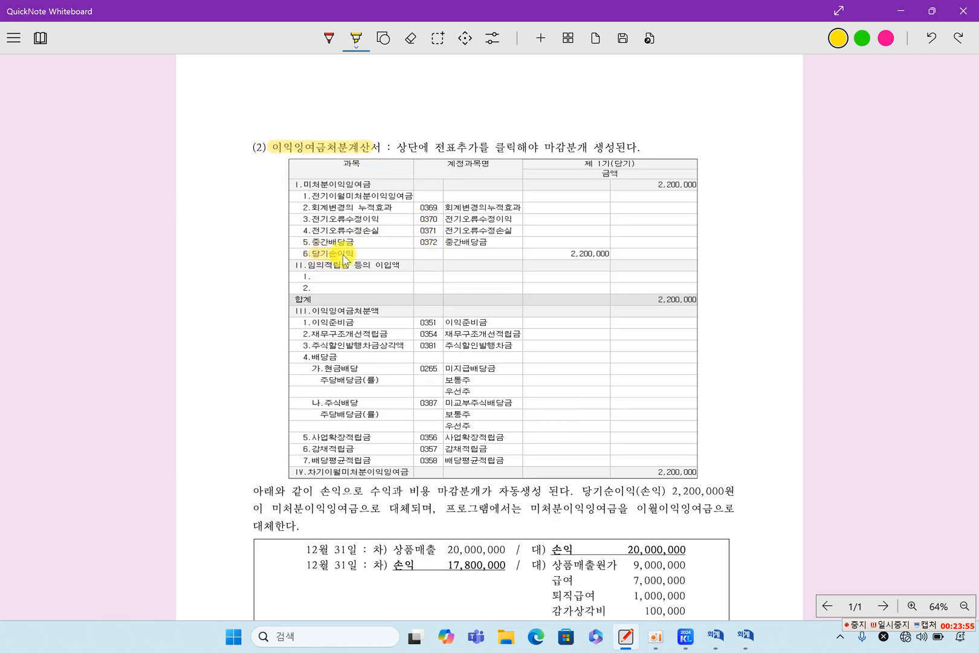
left_click_drag(565, 255, 609, 259)
left_click_drag(419, 147, 612, 147)
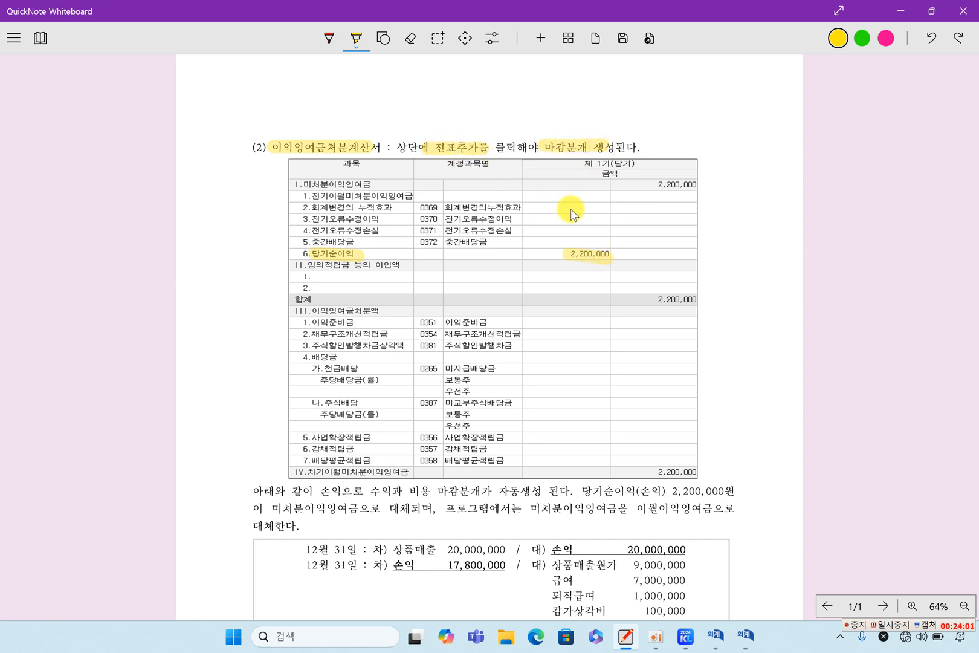
Highlight the three 손익 account names in the 12월 31일 closing entries, one credit and two debits
scroll(573, 215, "down", 5)
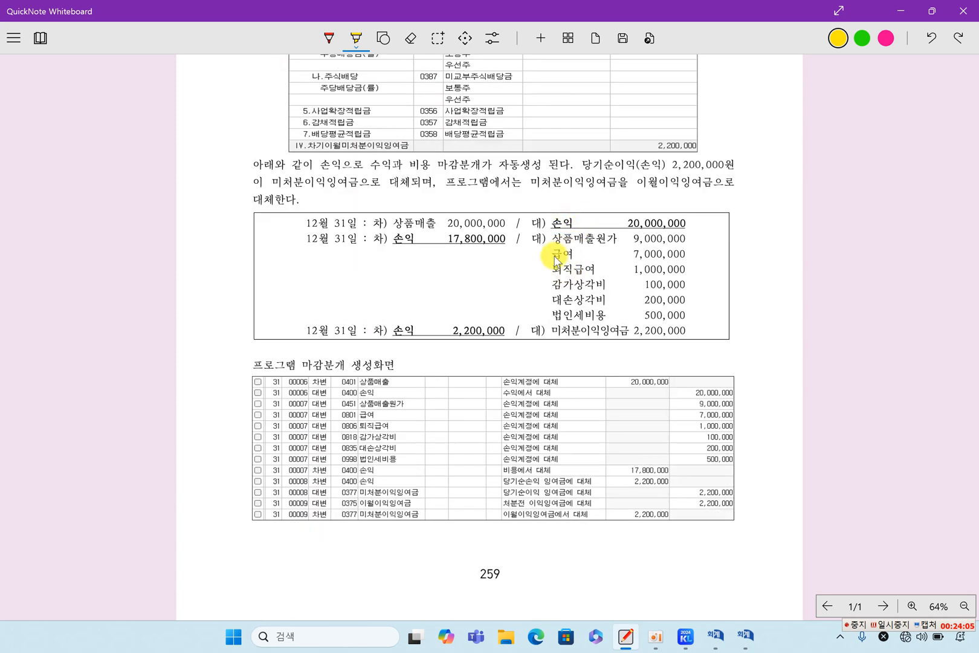
left_click_drag(544, 223, 571, 222)
left_click_drag(394, 238, 415, 238)
left_click_drag(393, 330, 414, 330)
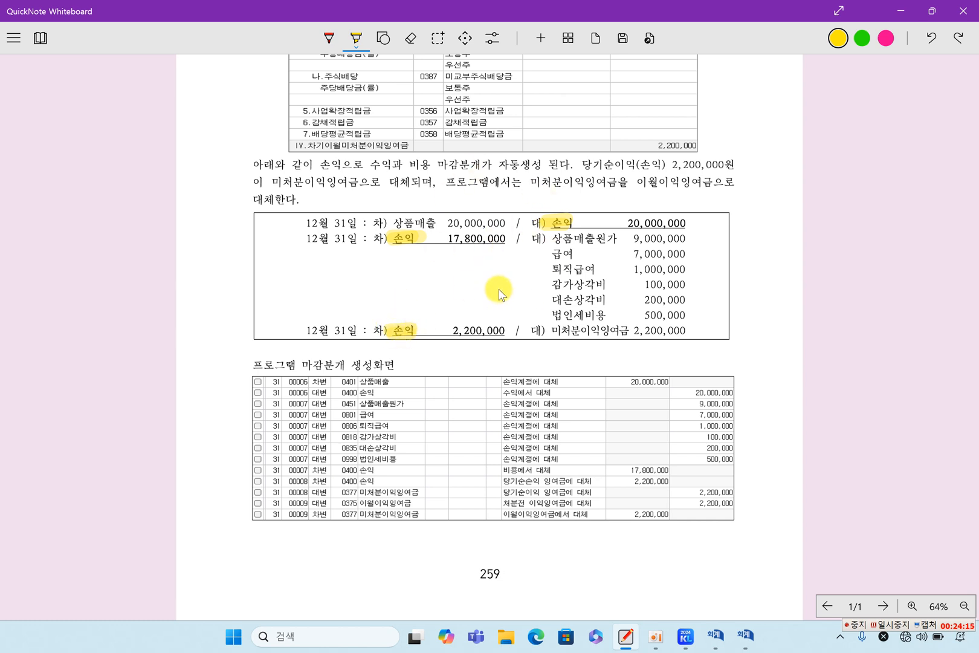
Highlight the 상품매출 debit, the credits from 상품매출원가 through 법인세비용, and 미처분이익잉여금 in the closing entries
mouse_move(462, 226)
left_mouse_down()
mouse_move(509, 225)
mouse_move(560, 241)
mouse_move(694, 239)
left_mouse_up()
mouse_move(552, 254)
left_mouse_down()
mouse_move(692, 254)
mouse_move(664, 269)
mouse_move(692, 269)
left_mouse_up()
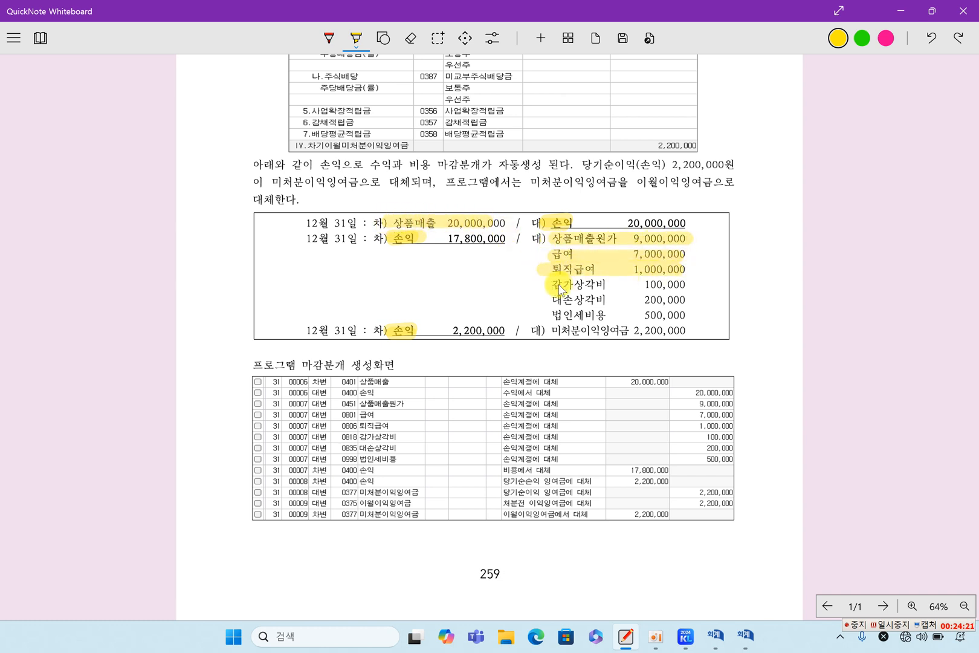
left_click_drag(559, 287, 697, 284)
left_click_drag(536, 300, 702, 298)
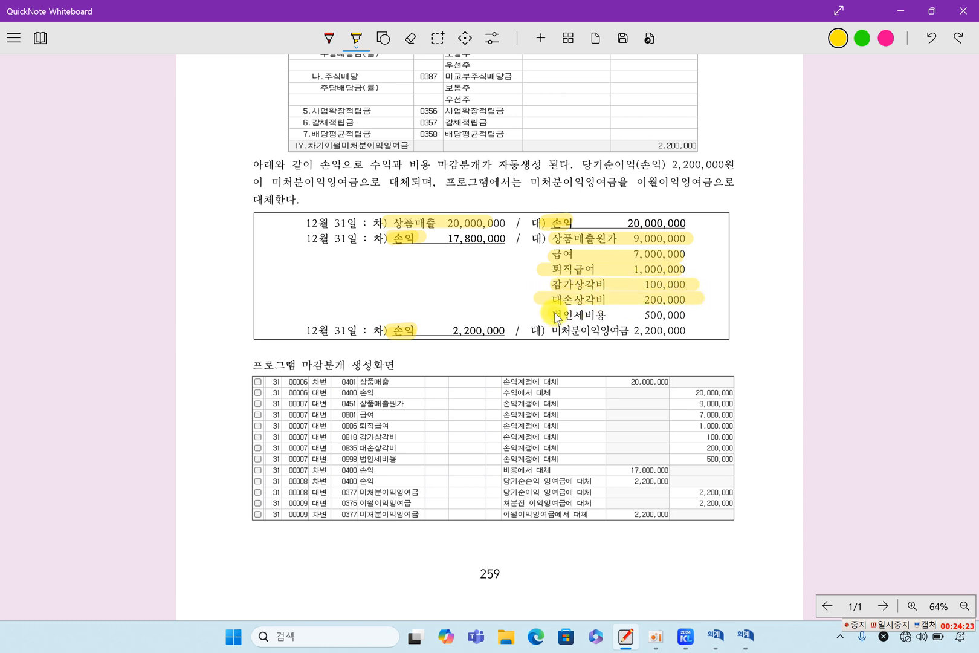
left_click_drag(555, 316, 715, 313)
left_click_drag(556, 331, 696, 336)
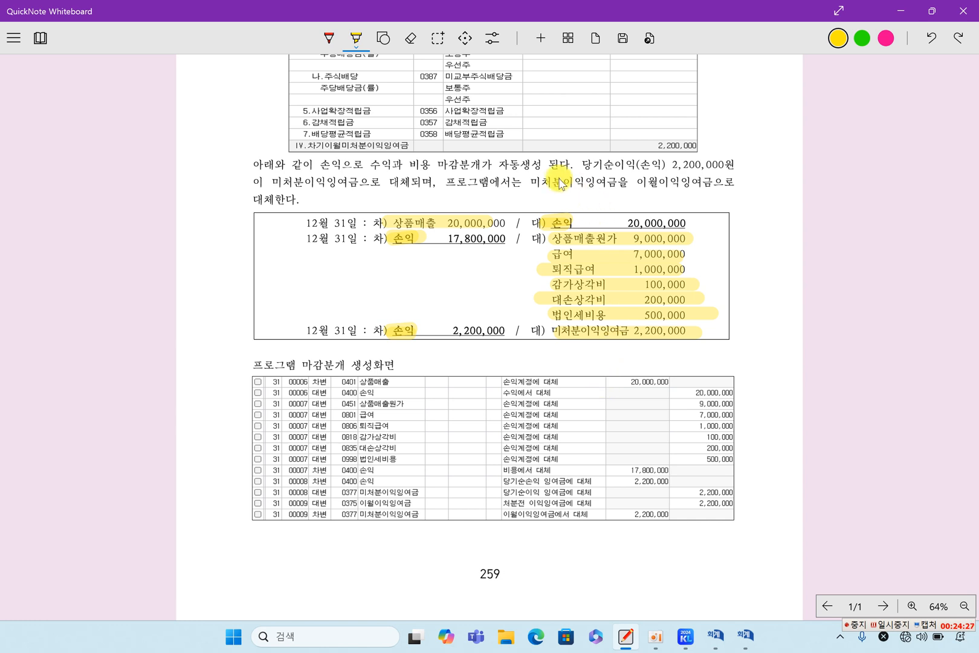
Highlight the sentence about transferring 미처분이익잉여금 to 이월이익잉여금, with an extra stroke over 이월이익잉여금
left_click_drag(521, 181, 732, 181)
left_click_drag(254, 198, 300, 199)
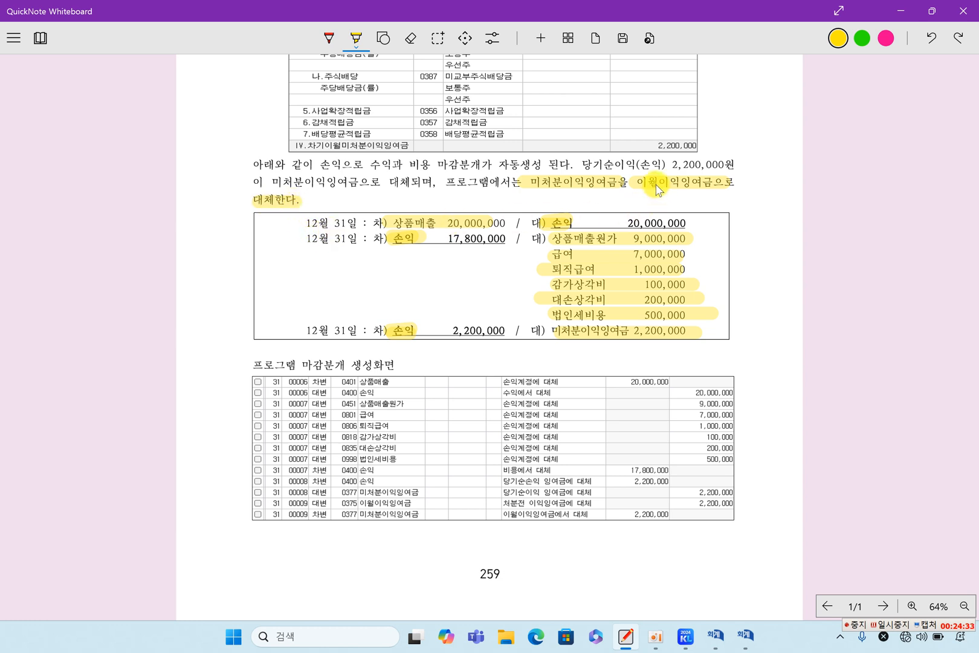
left_click_drag(642, 185, 716, 182)
Mark the closing entry box and the 프로그램 마감분개 table with vertical strokes, and highlight voucher 00006's 상품매출 and 손익 rows
scroll(584, 259, "up", 5)
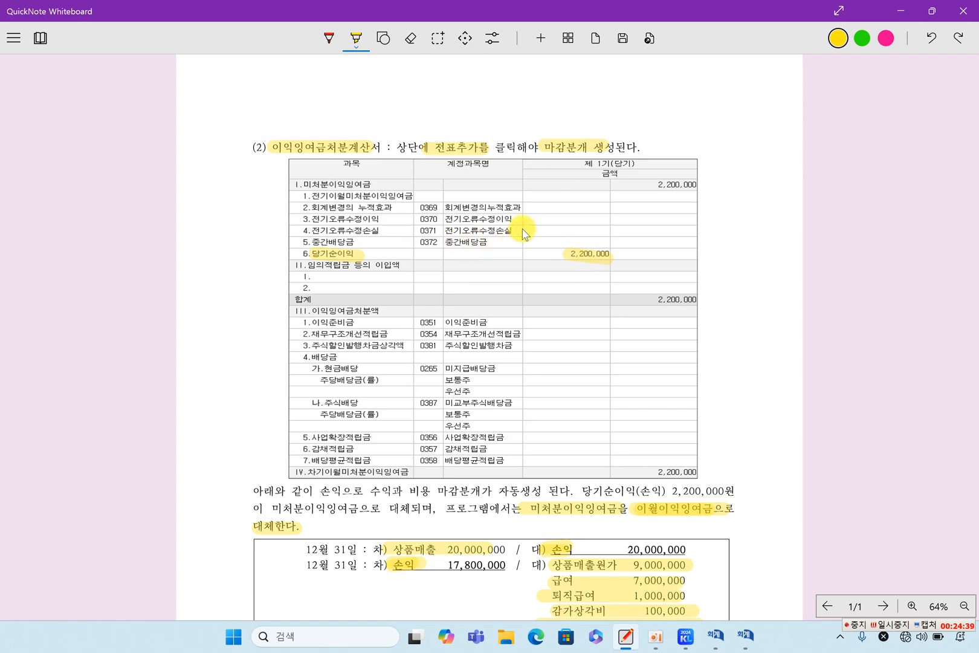
scroll(495, 239, "down", 6)
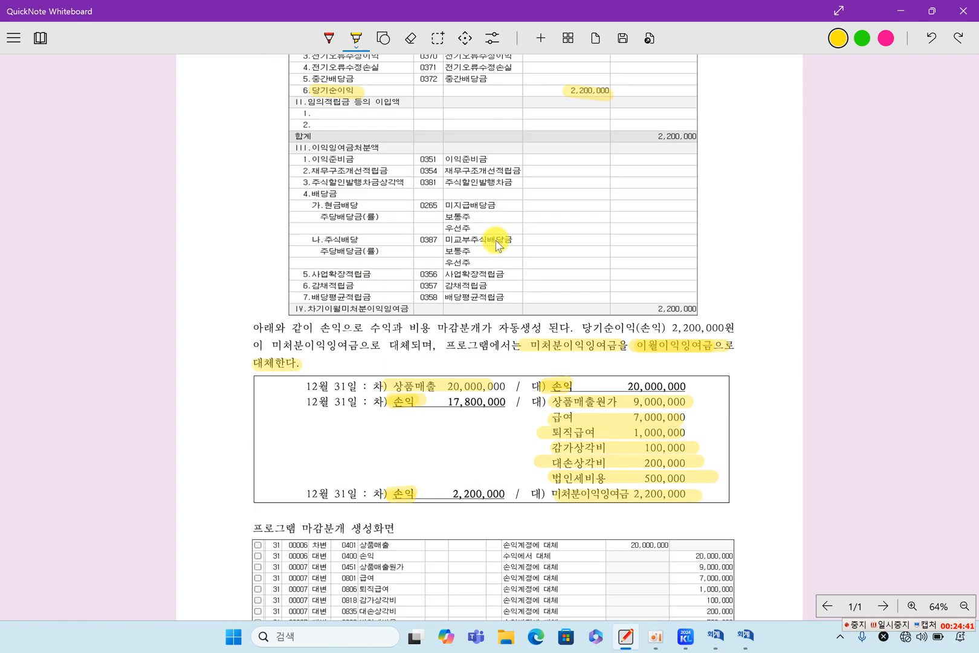
mouse_move(296, 130)
left_mouse_down()
mouse_move(295, 263)
mouse_move(247, 351)
mouse_move(246, 433)
left_mouse_up()
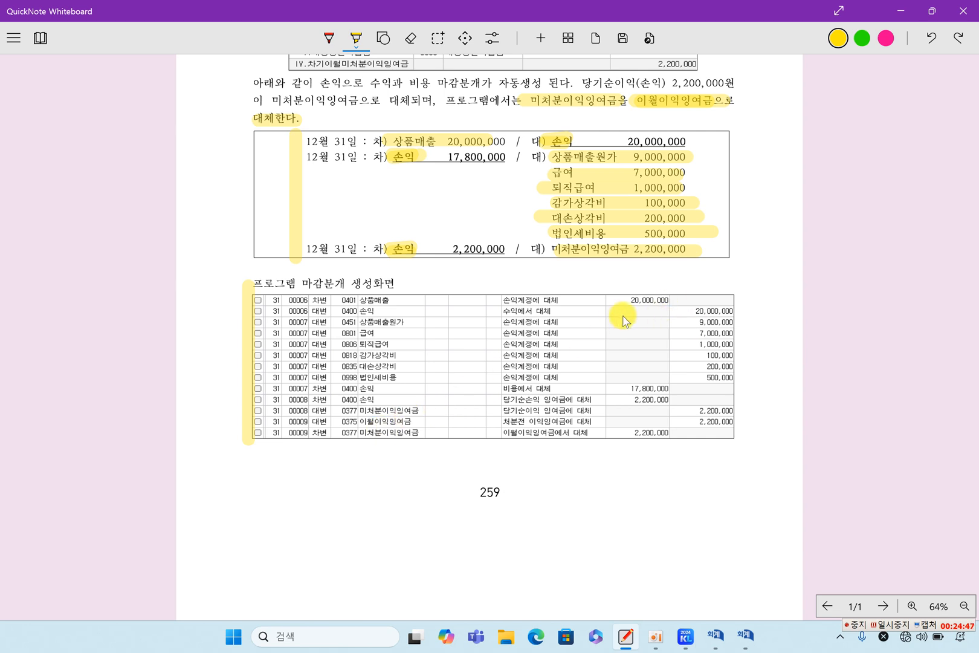
mouse_move(310, 305)
left_mouse_down()
mouse_move(571, 310)
mouse_move(661, 300)
left_mouse_up()
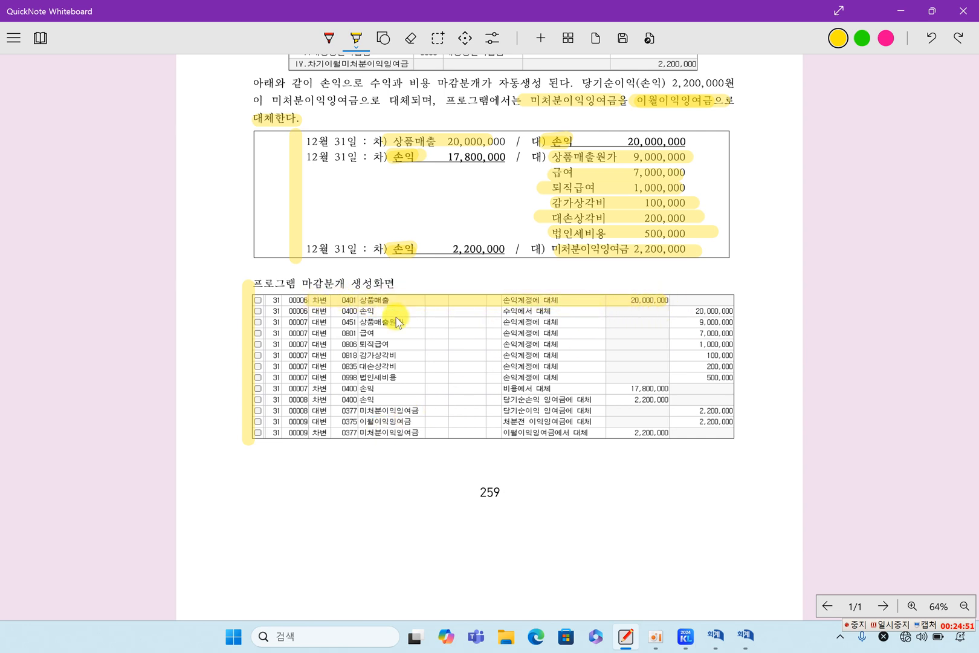
left_click_drag(308, 311, 734, 310)
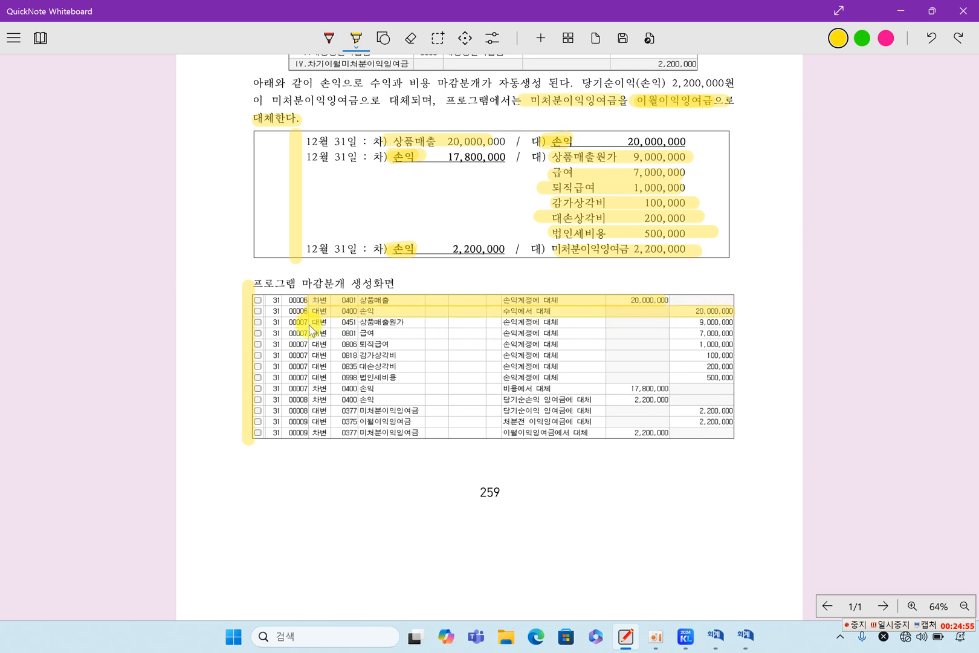
Highlight voucher 00007's rows in the 프로그램 마감분개 table, from 상품매출원가 through 법인세비용 and the 손익 debit
left_click_drag(314, 326, 690, 324)
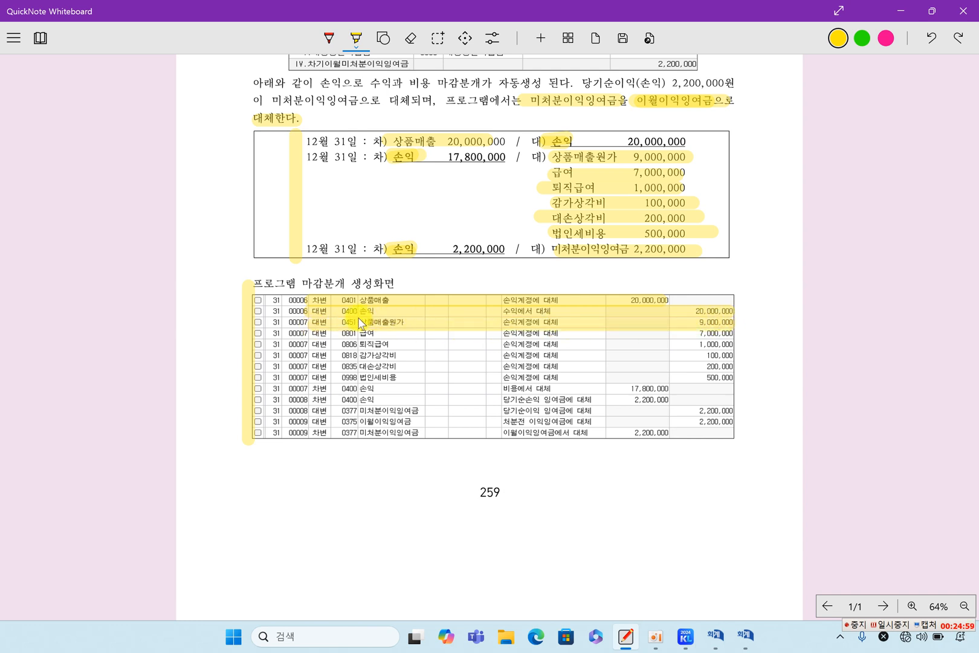
left_click_drag(319, 337, 741, 336)
left_click_drag(319, 343, 742, 343)
left_click_drag(316, 355, 730, 360)
left_click_drag(310, 366, 734, 369)
mouse_move(309, 378)
left_mouse_down()
mouse_move(630, 372)
mouse_move(731, 381)
left_mouse_up()
left_click_drag(311, 388, 651, 394)
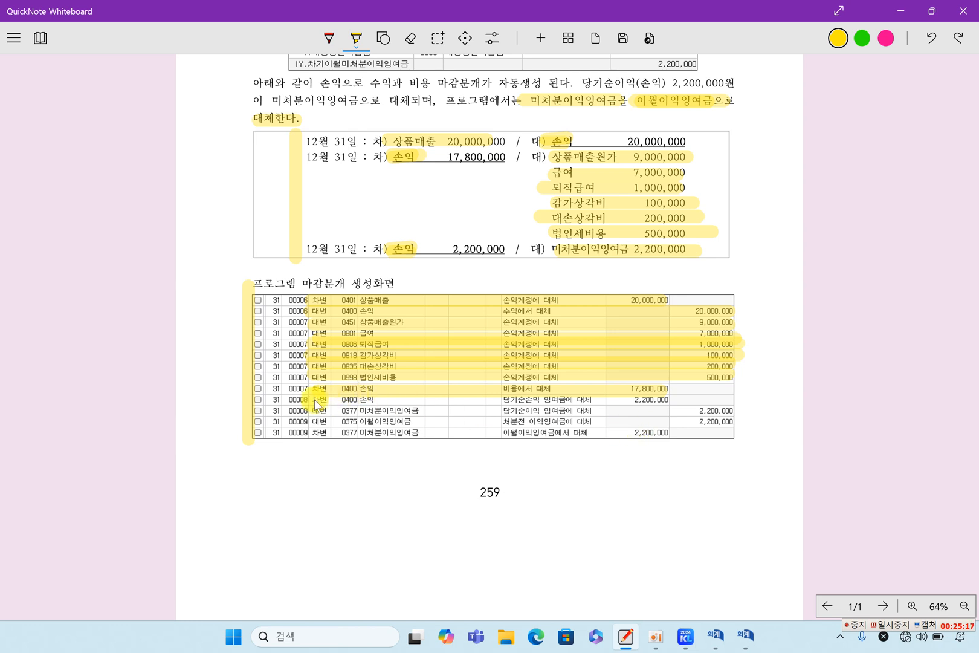
Highlight the rows of vouchers 00008 and 00009, and add second vertical strokes beside the 마감분개 table and the closing entry box
left_click_drag(311, 399, 660, 405)
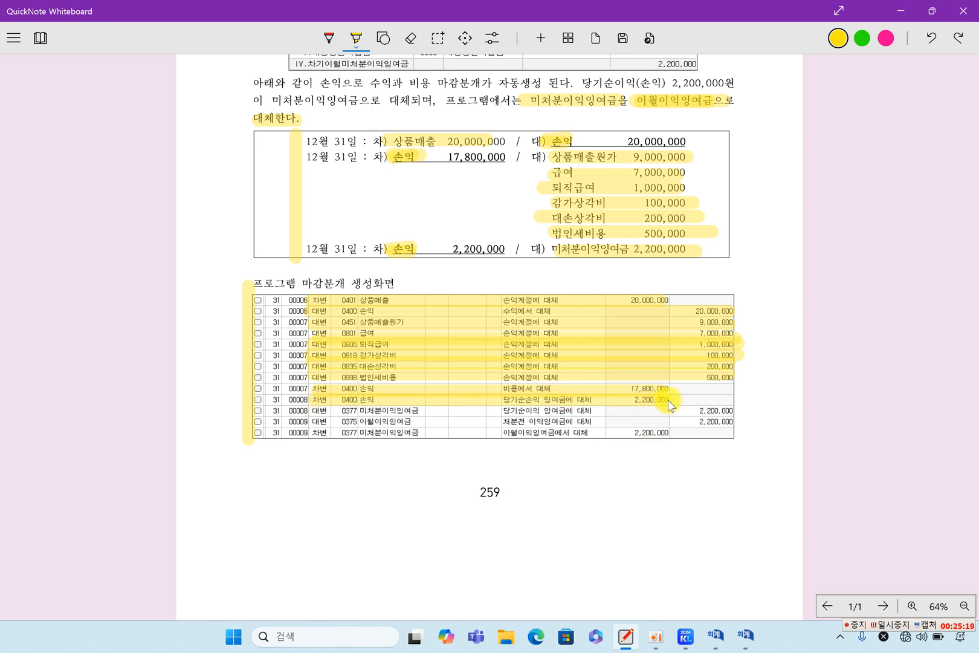
left_click_drag(319, 411, 741, 411)
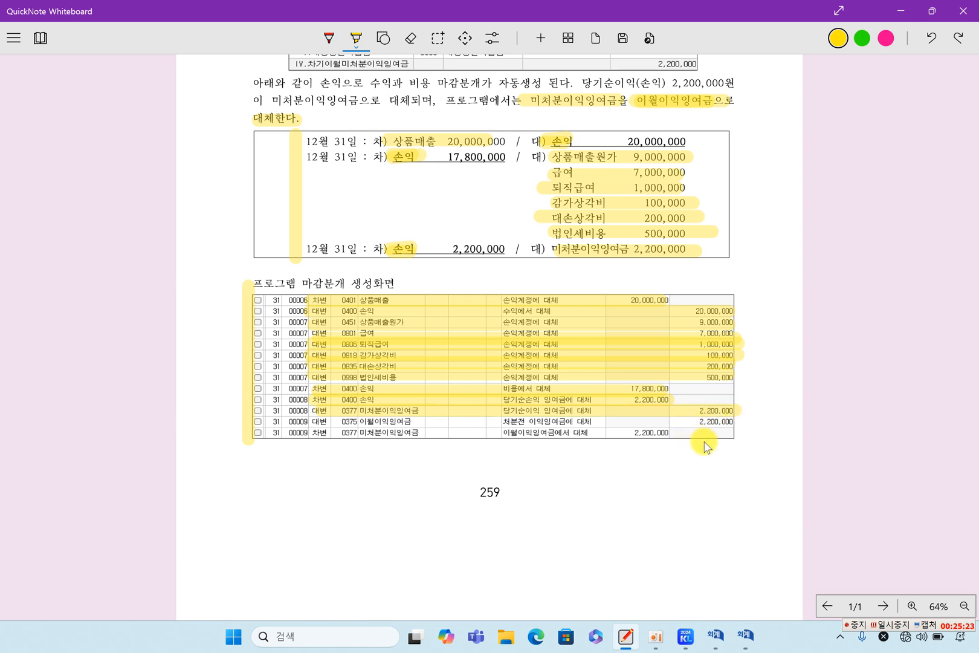
left_click_drag(342, 435, 670, 431)
left_click_drag(316, 425, 721, 428)
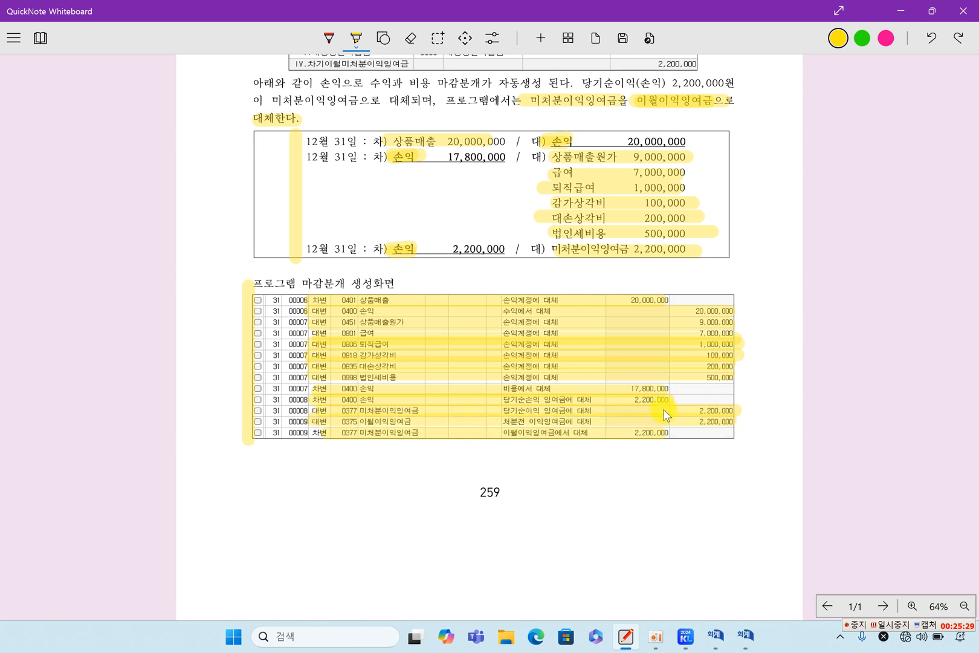
left_click_drag(245, 286, 253, 443)
left_click_drag(283, 132, 292, 251)
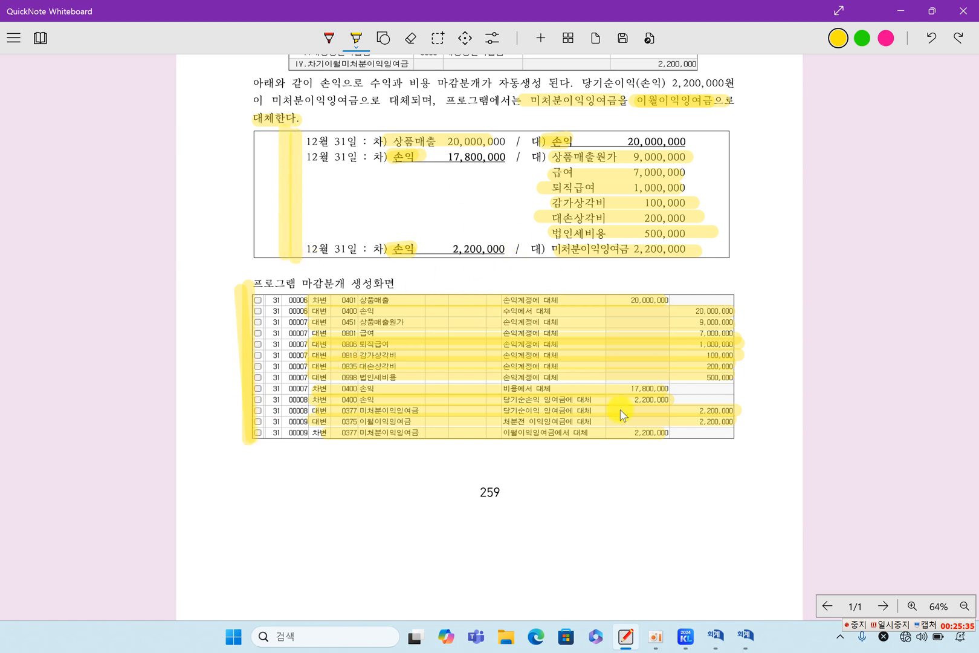
Switch to KcLep, close 합계잔액시산표 and open 손익계산서 for December 2025
left_click(747, 635)
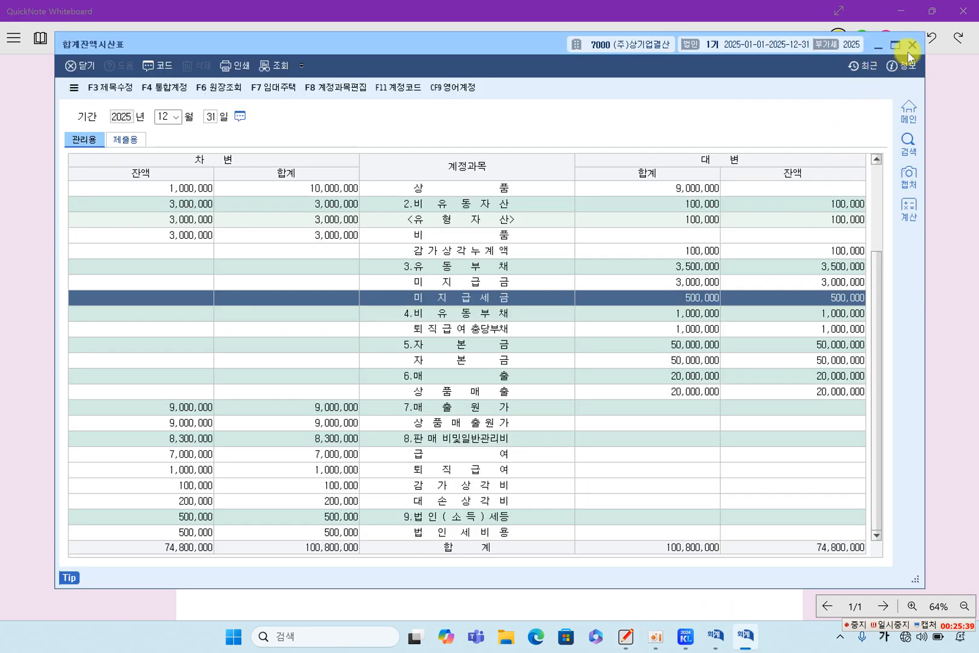
left_click(914, 46)
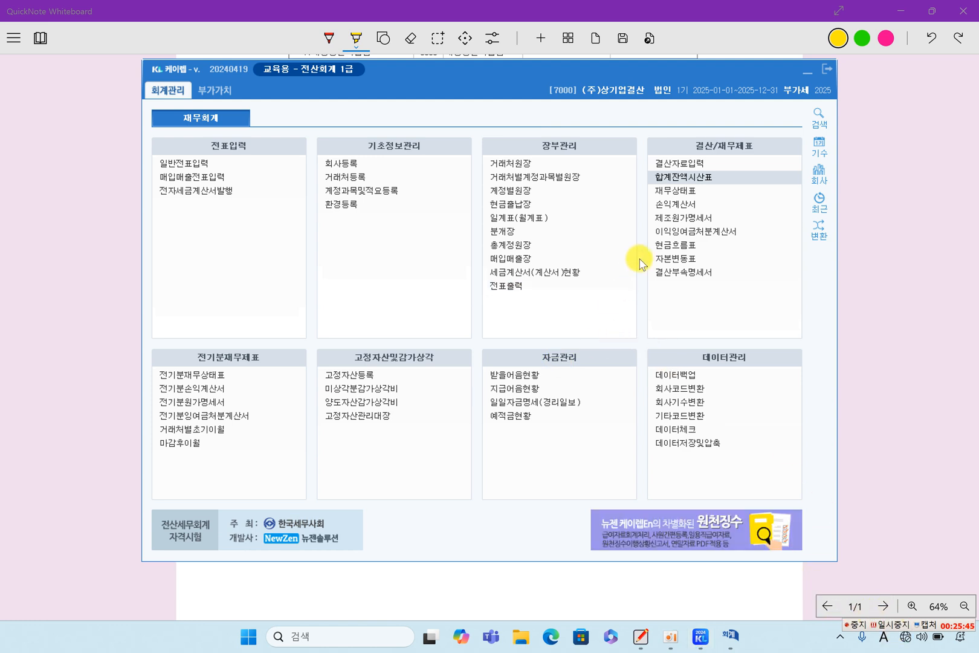
left_click(677, 206)
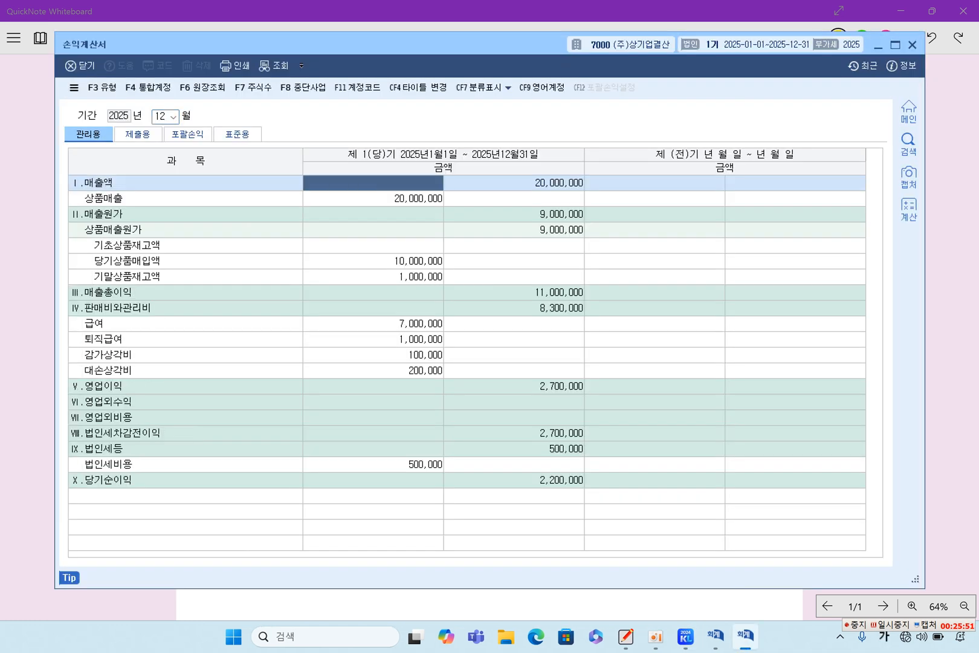
Examine the 손익계산서 amounts from 매출액, 매출원가 and 매출총이익 through 판매비와관리비 and its expense items to 영업이익
left_click(551, 185)
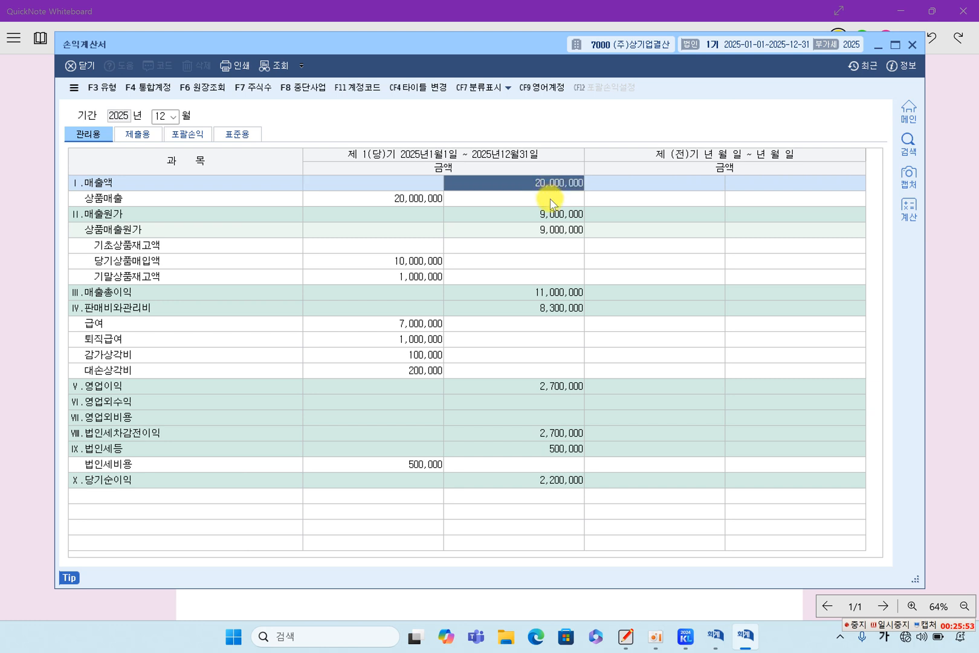
left_click(548, 214)
left_click(549, 292)
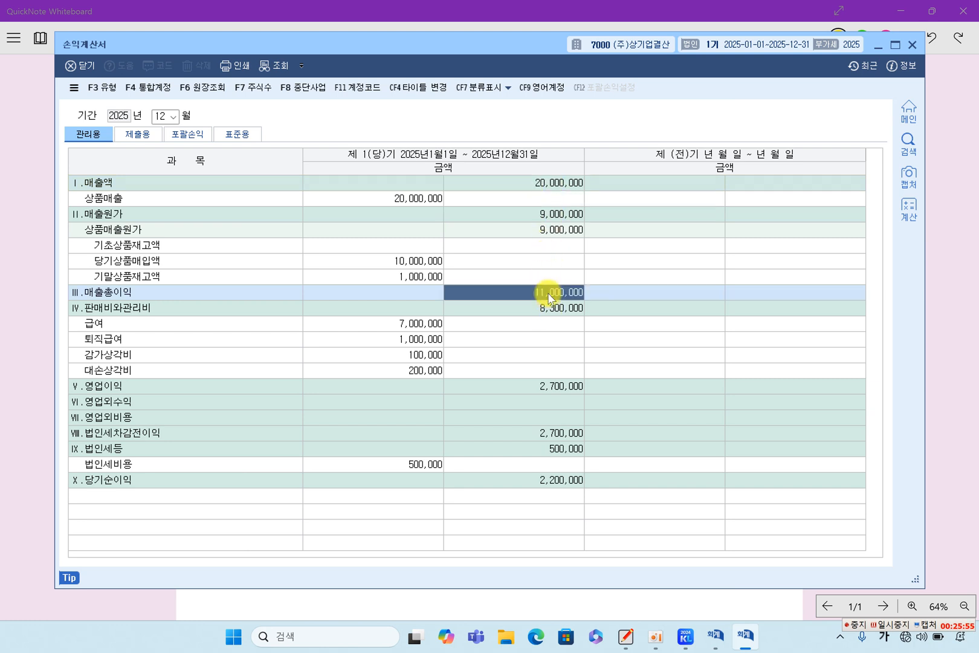
left_click(555, 308)
left_click(423, 339)
left_click(425, 355)
left_click(425, 370)
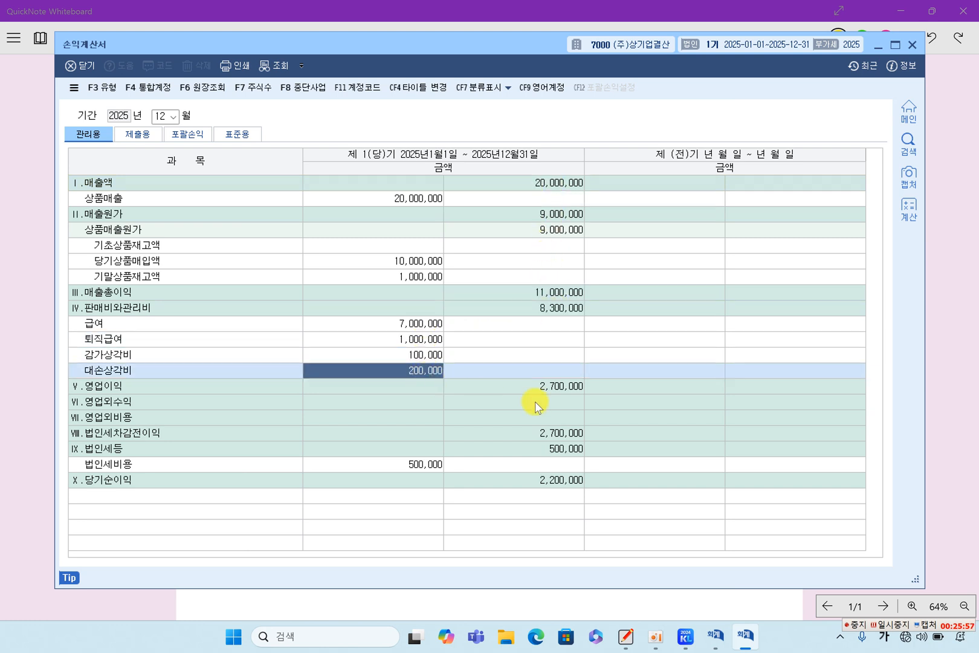
left_click(552, 387)
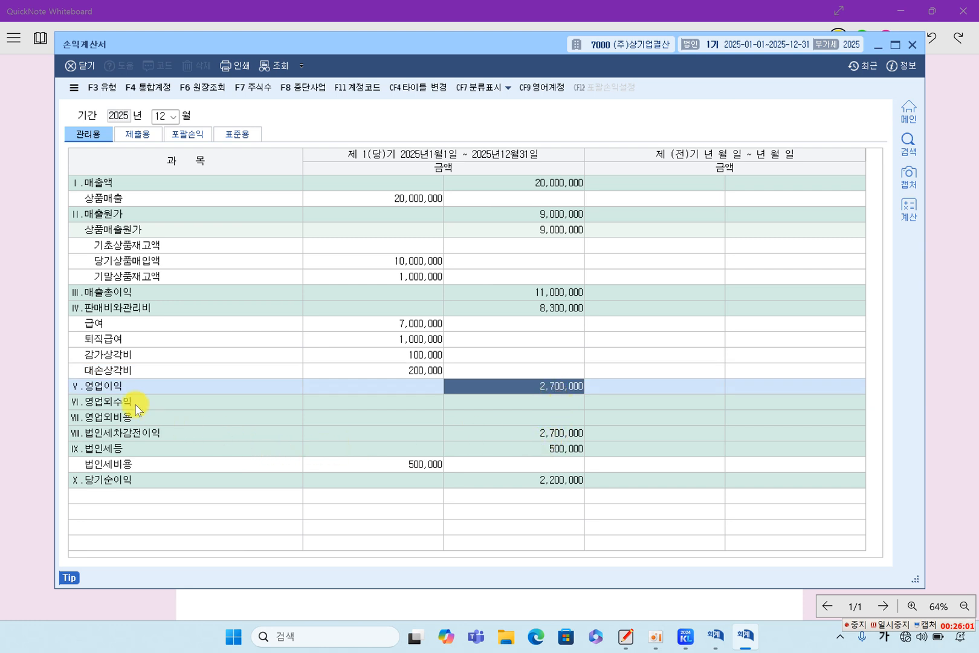
Examine the 손익계산서 amounts for 법인세차감전이익, 법인세등 and 당기순이익
left_click(375, 433)
left_click(526, 434)
left_click(535, 448)
left_click(547, 481)
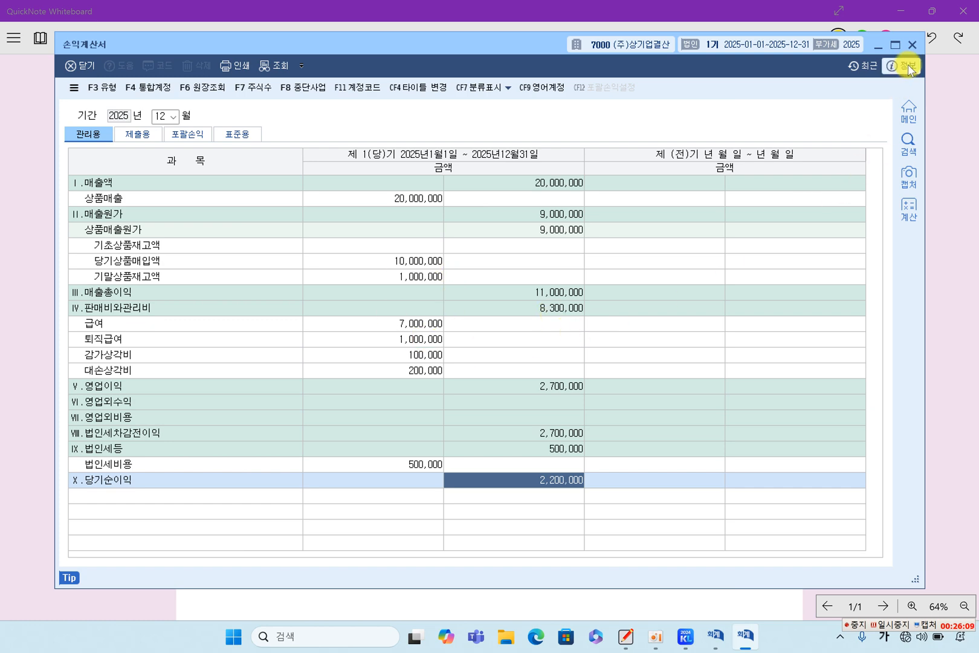
Open 이익잉여금처분계산서 in place of 손익계산서, add its closing entries to the general vouchers with 전표추가, and close it
left_click(913, 45)
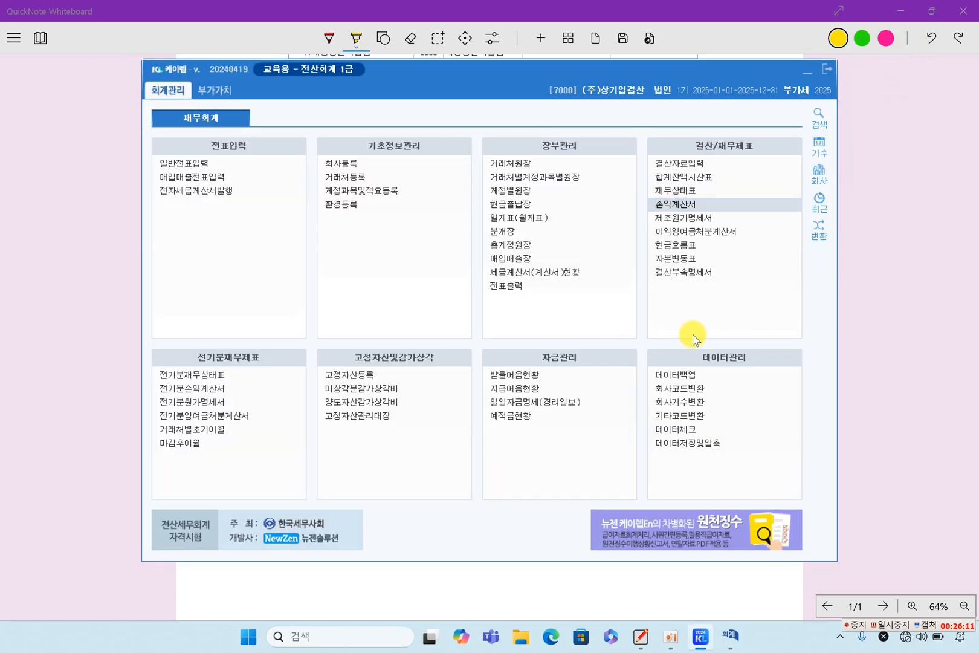
left_click(698, 238)
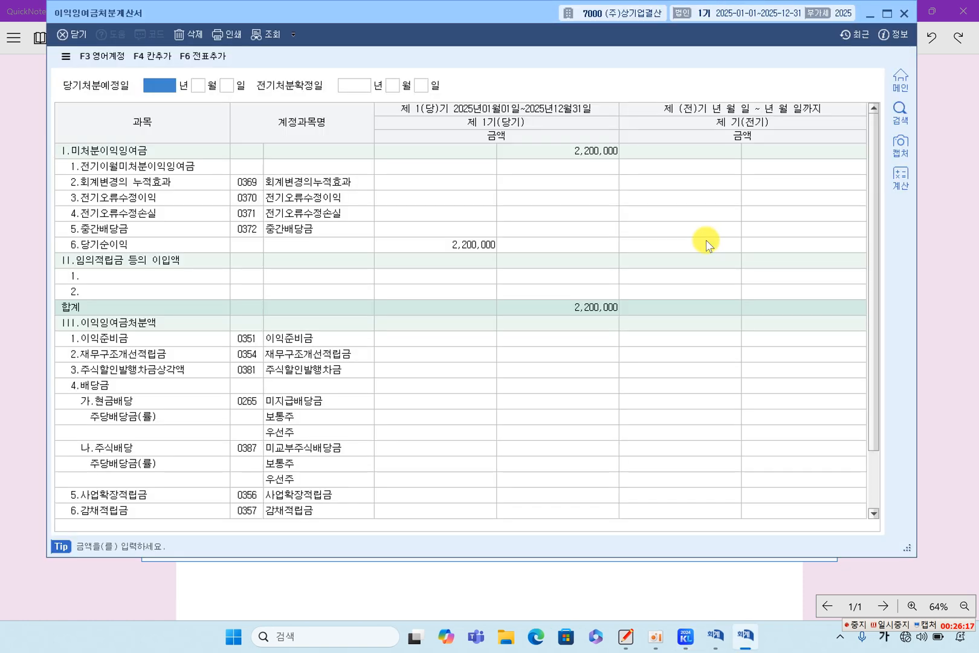
left_click(461, 244)
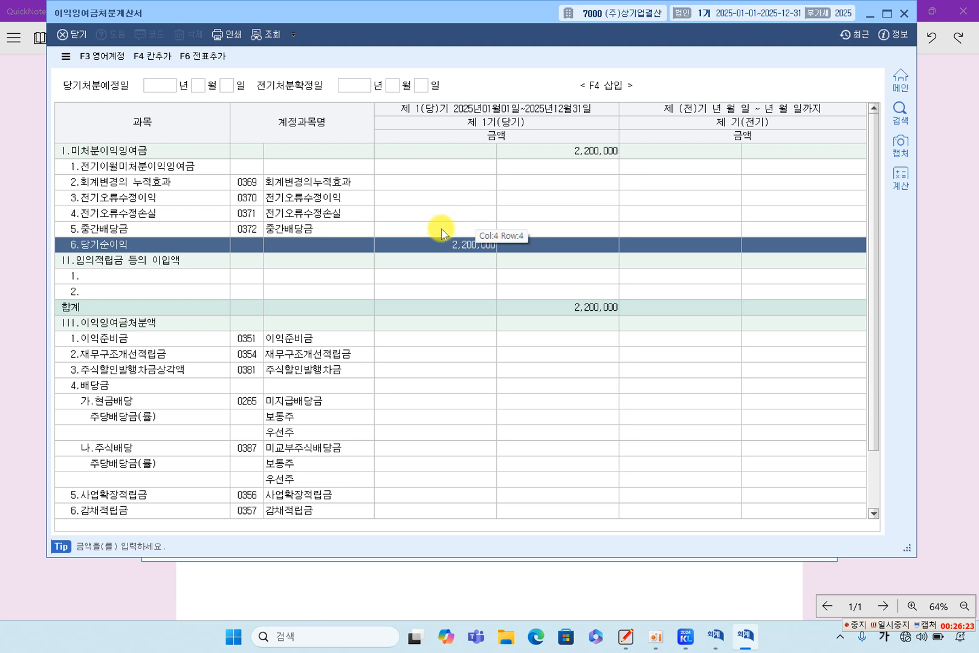
left_click(205, 56)
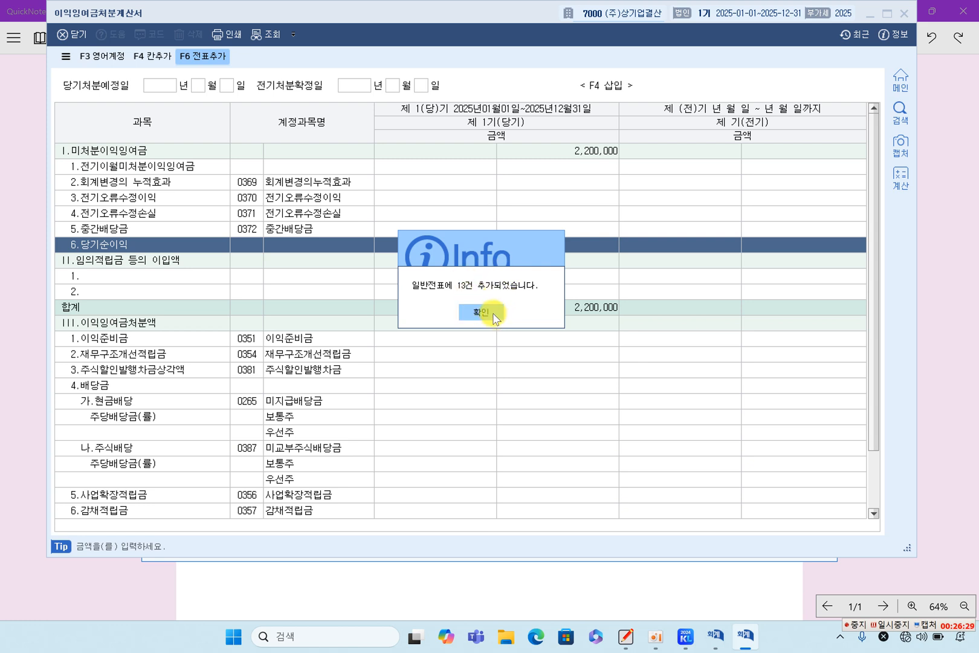
left_click(493, 314)
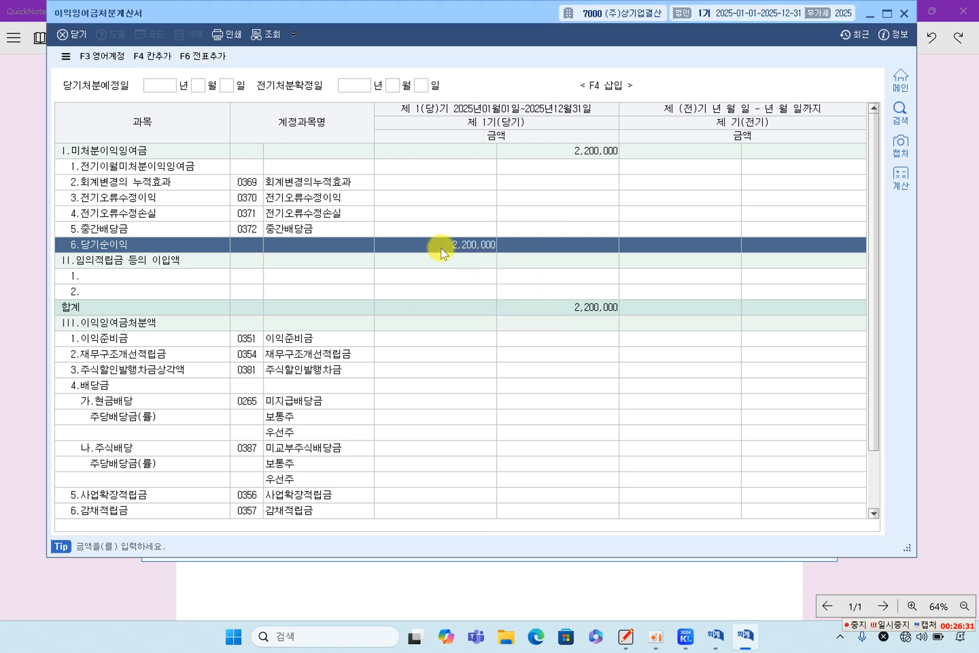
left_click(906, 14)
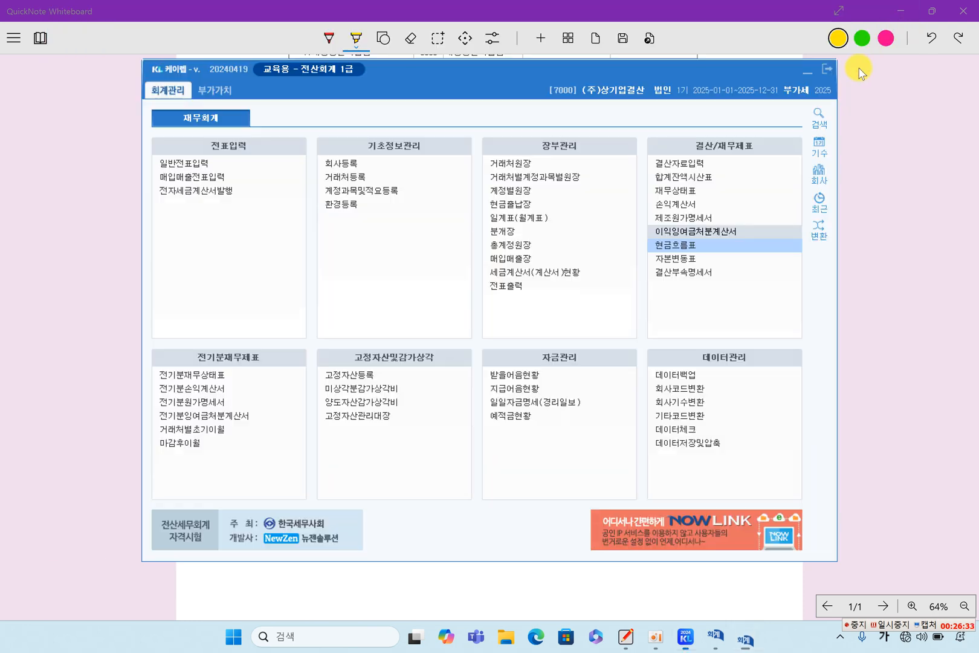
Open 일반전표입력 for December 31, 2025 and examine voucher 00006's 상품매출 debit and 손익 credit
left_click(205, 163)
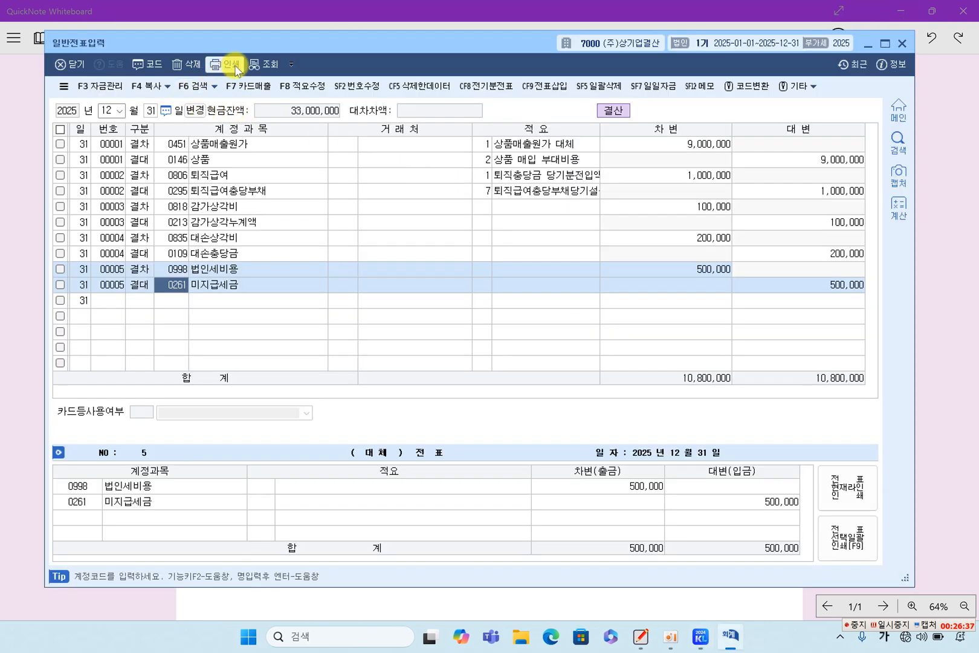
left_click(260, 62)
left_click(251, 222)
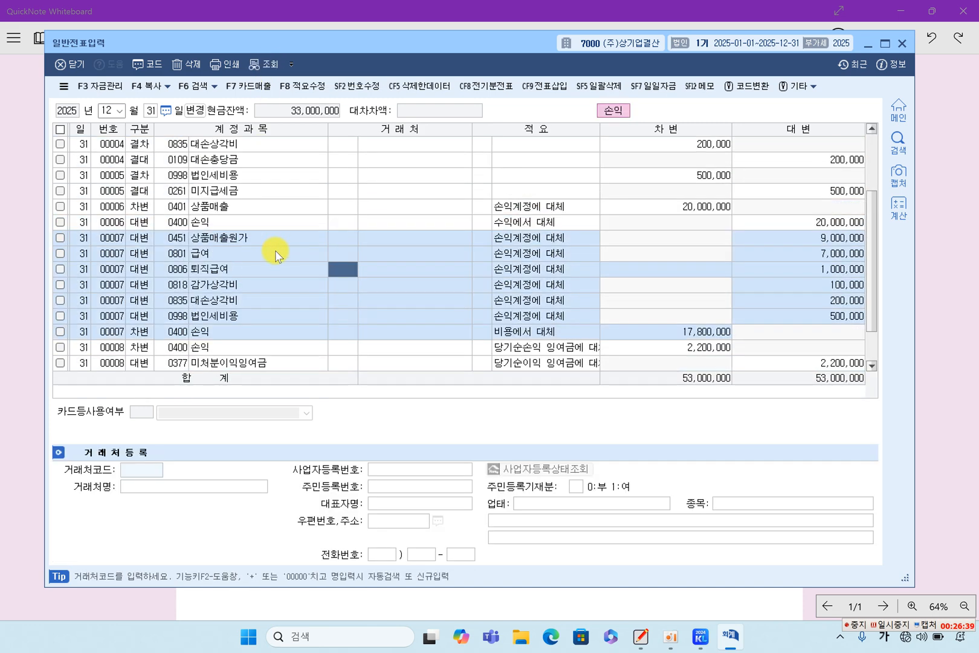
left_click(446, 240)
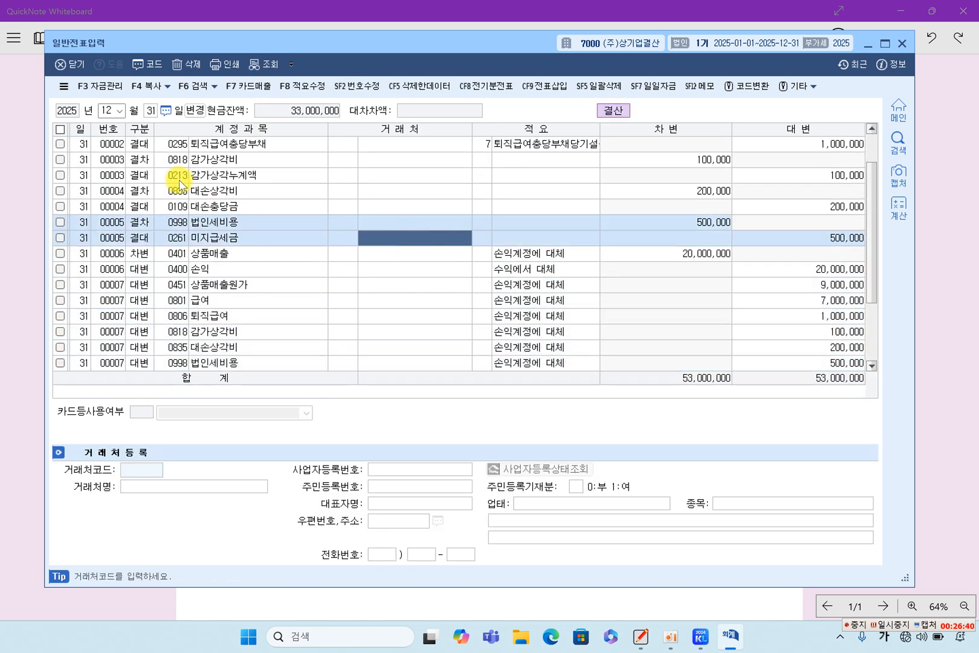
left_click(172, 254)
scroll(363, 320, "down", 2)
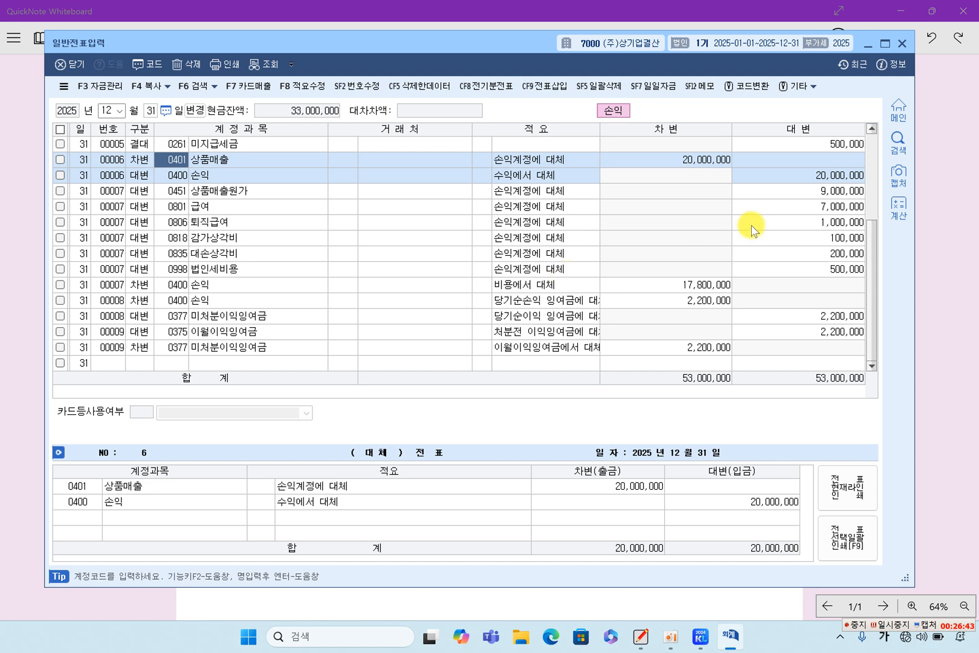
left_click(685, 156)
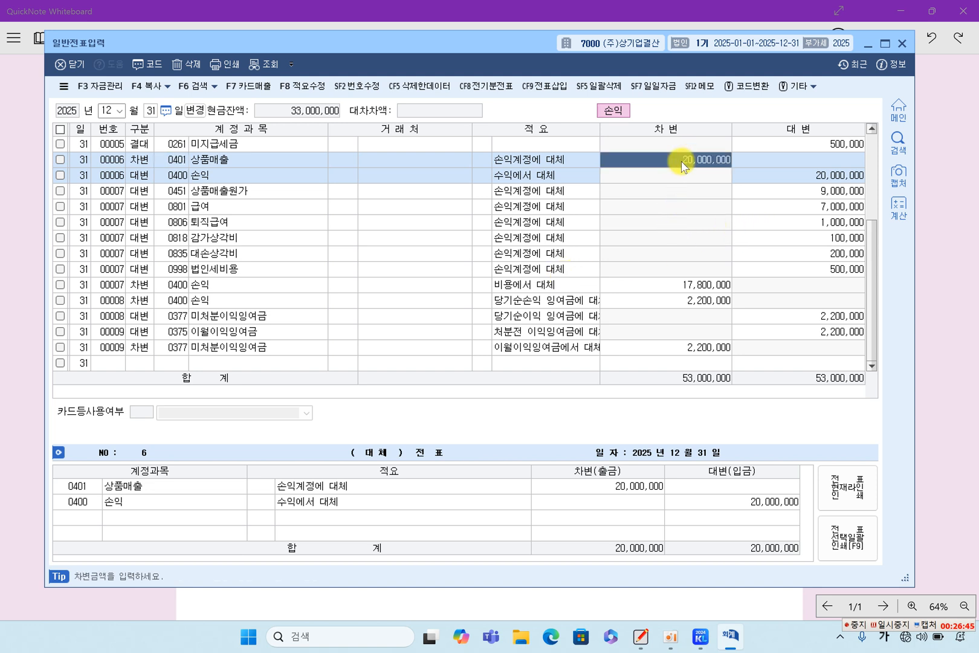
left_click(768, 175)
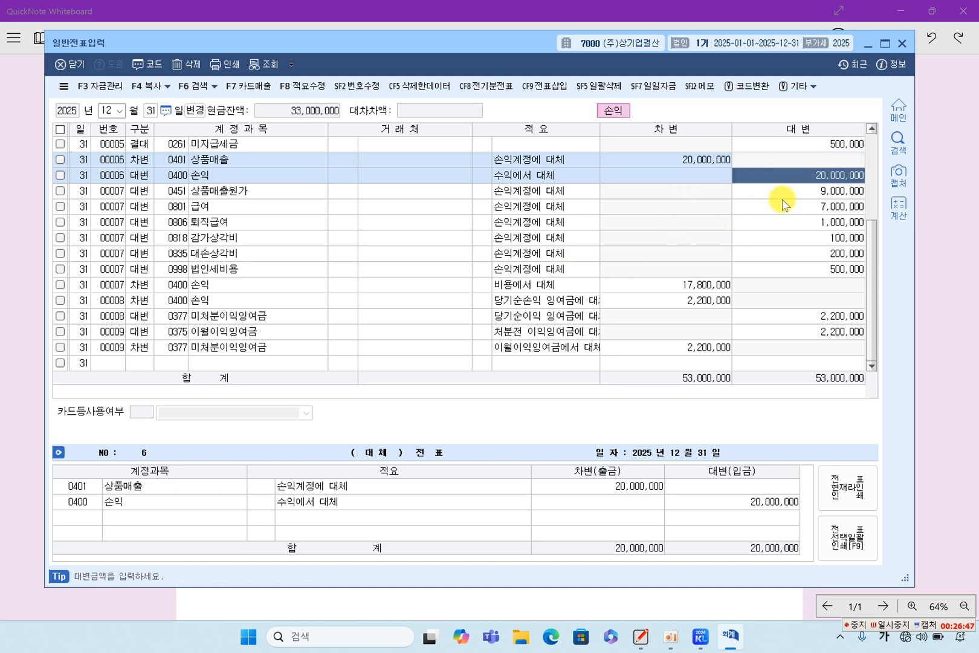
Examine voucher 00007's rows from 상품매출원가 to 법인세비용, and compare its 손익 debit with voucher 00006's 손익 credit
left_click(778, 191)
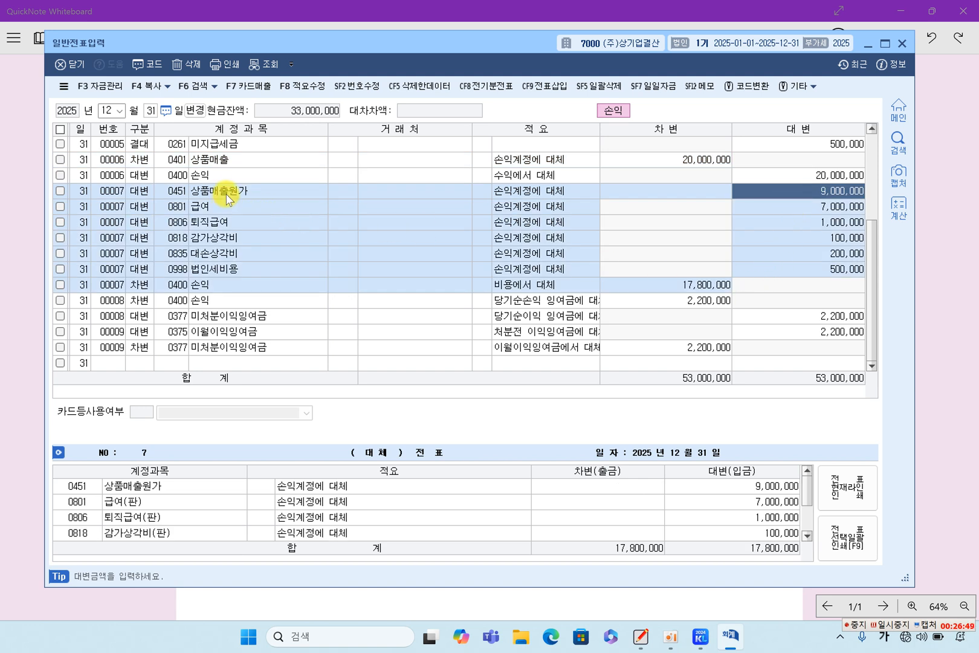
left_click(240, 268)
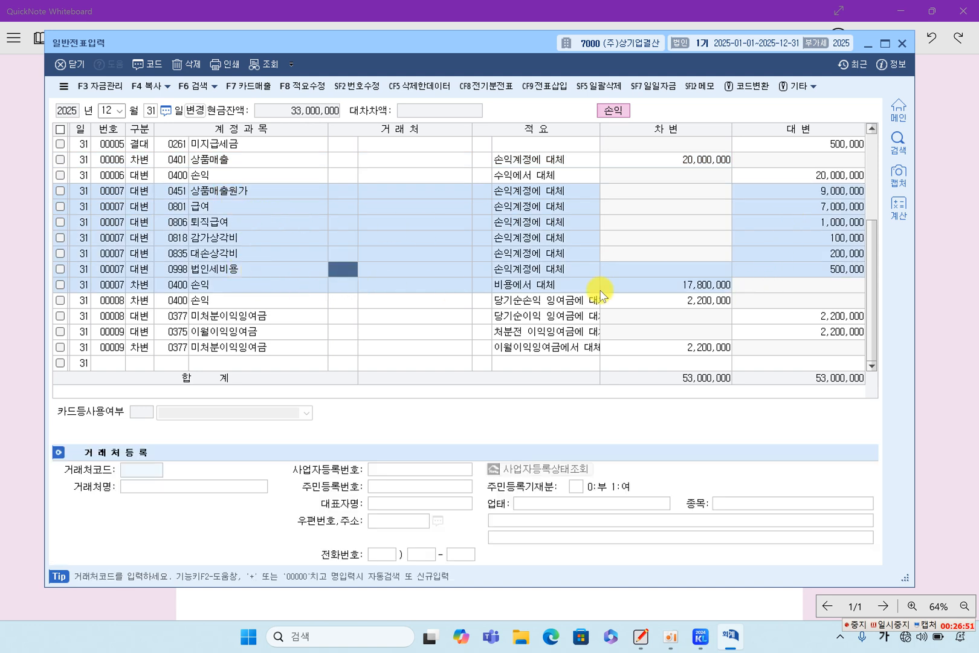
left_click(767, 269)
left_click(688, 285)
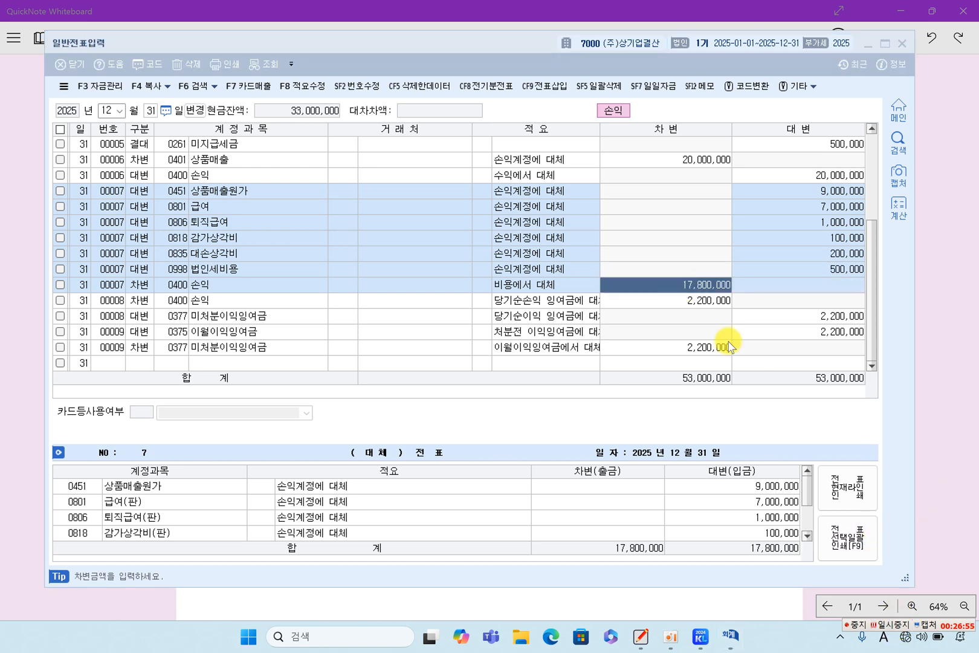
left_click(772, 174)
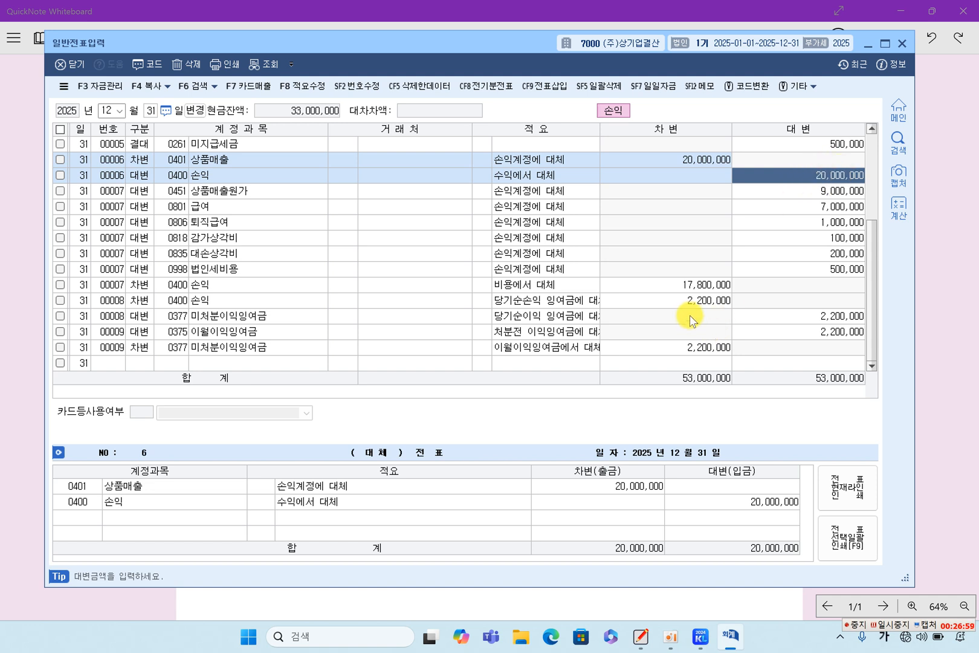
left_click(695, 285)
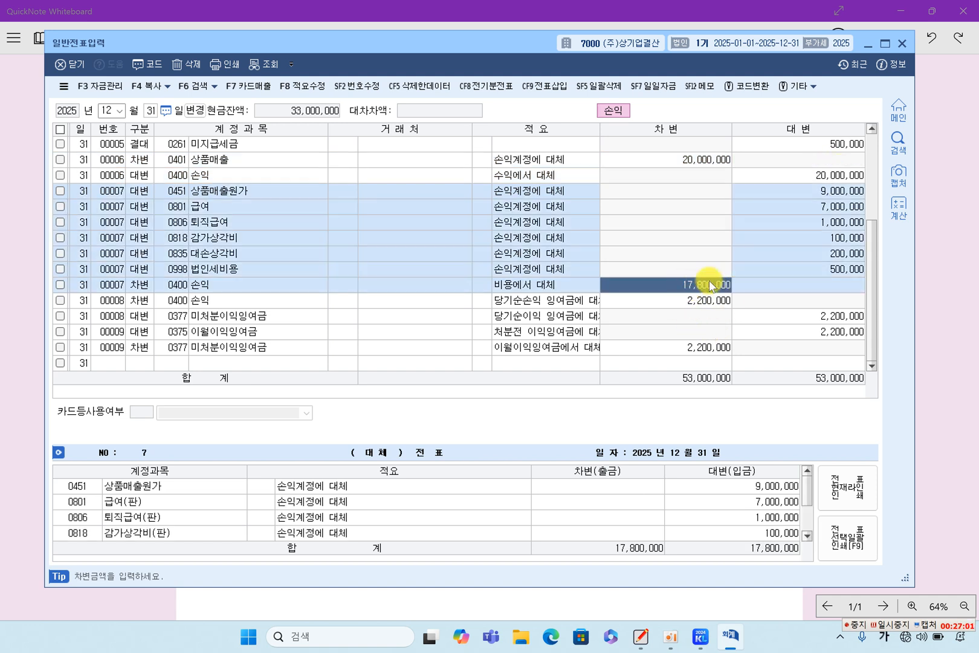
left_click(819, 176)
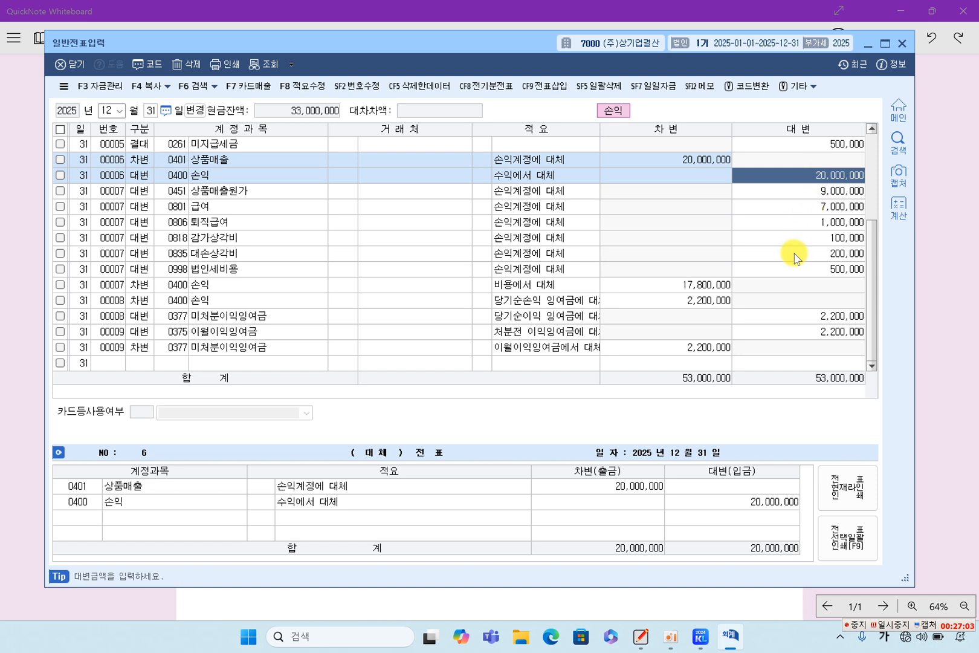
Examine the debit and credit amounts of vouchers 00008 and 00009, and close 일반전표입력
left_click(700, 302)
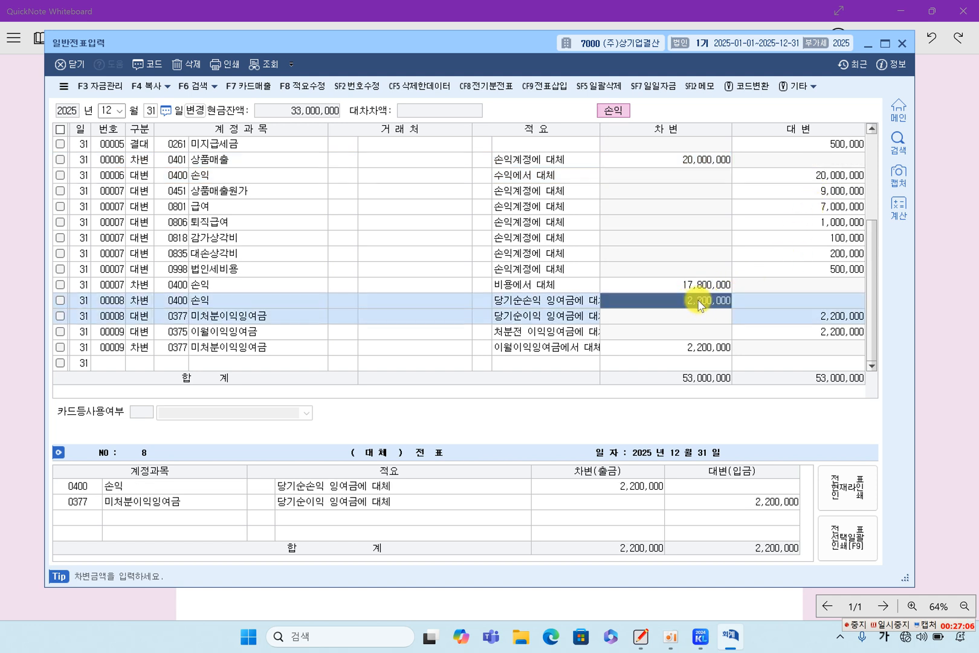
left_click(809, 319)
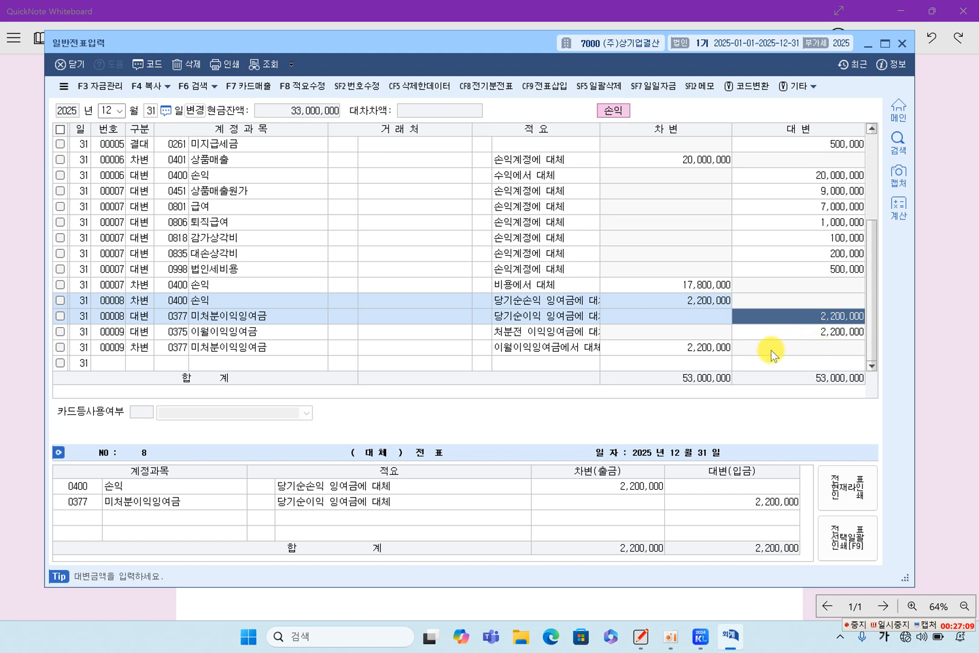
left_click(703, 348)
left_click(813, 332)
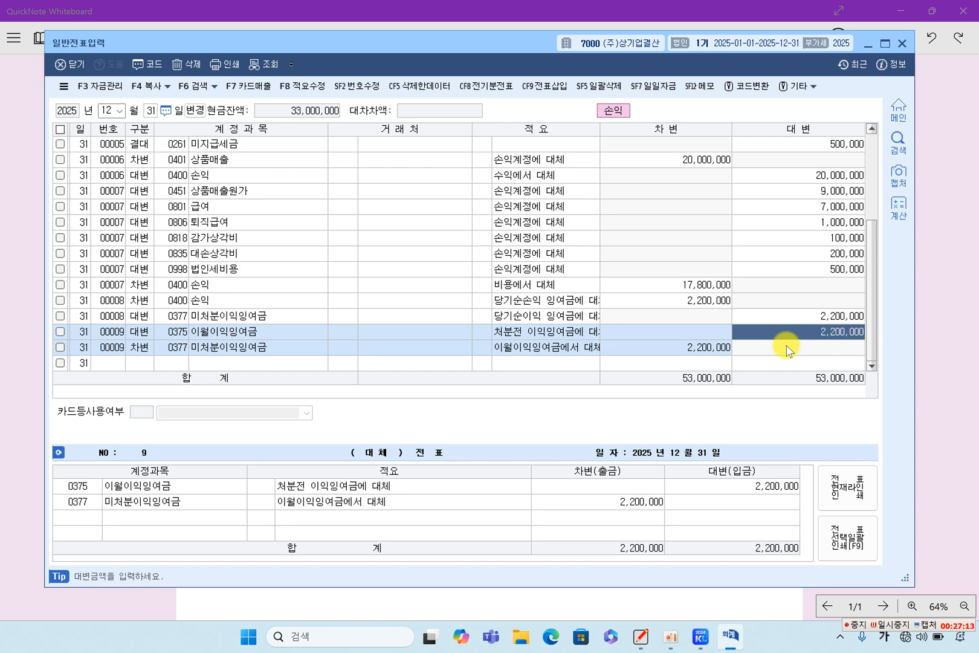
left_click(899, 46)
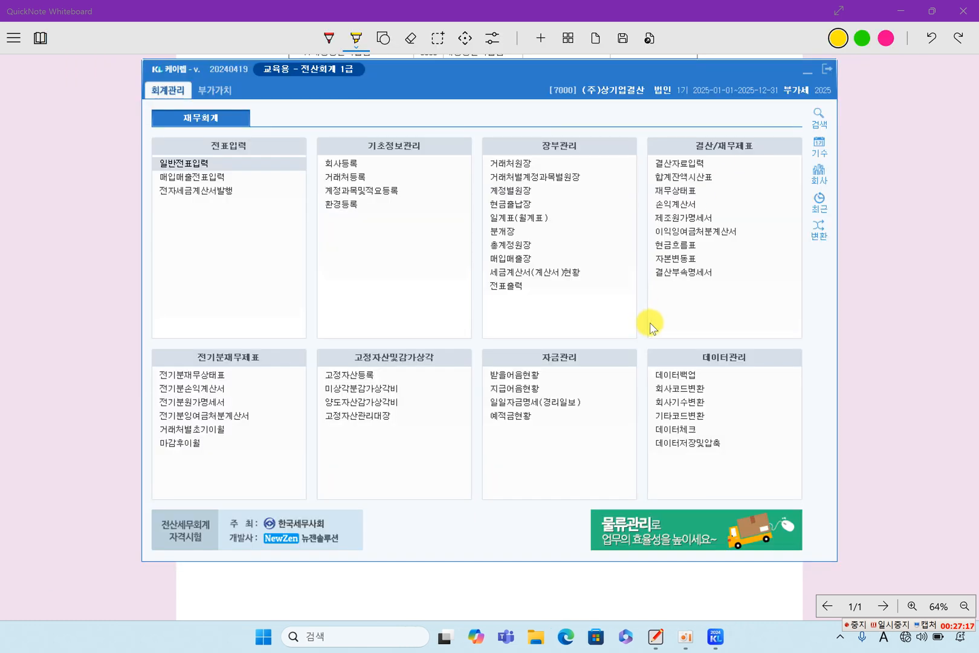
Open 재무상태표 for December 2025 and look over its 자산, 부채 and 자본 sections
left_click(673, 190)
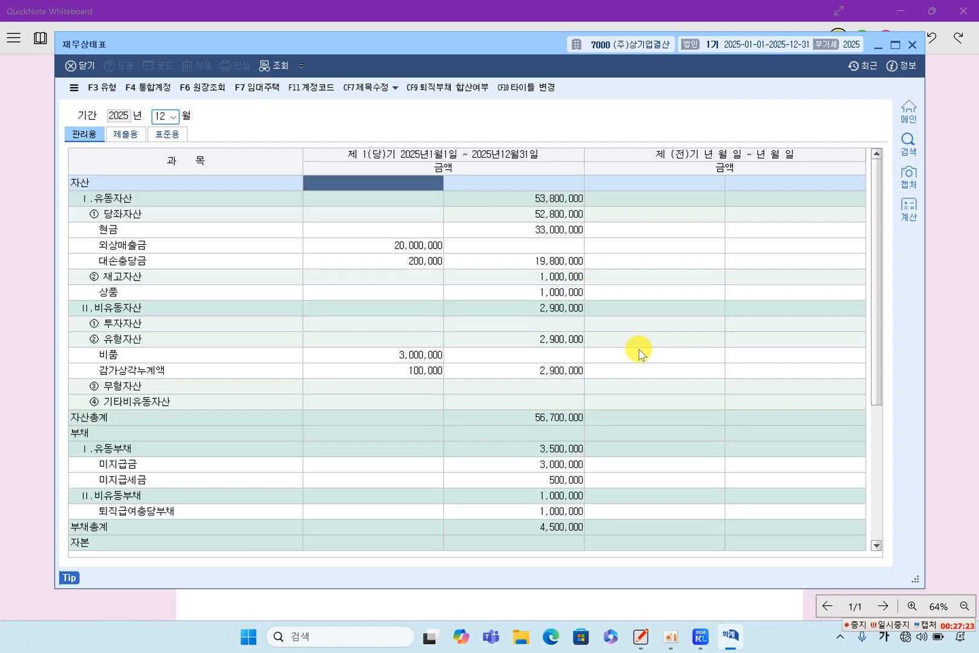
left_click(465, 252)
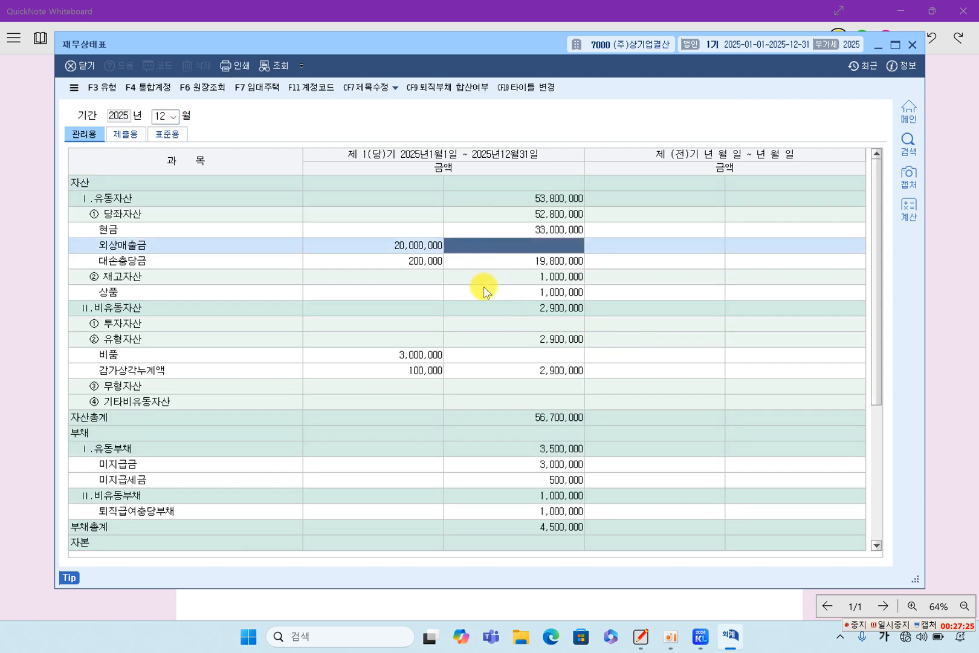
scroll(485, 323, "down", 4)
scroll(495, 344, "up", 4)
scroll(494, 351, "down", 4)
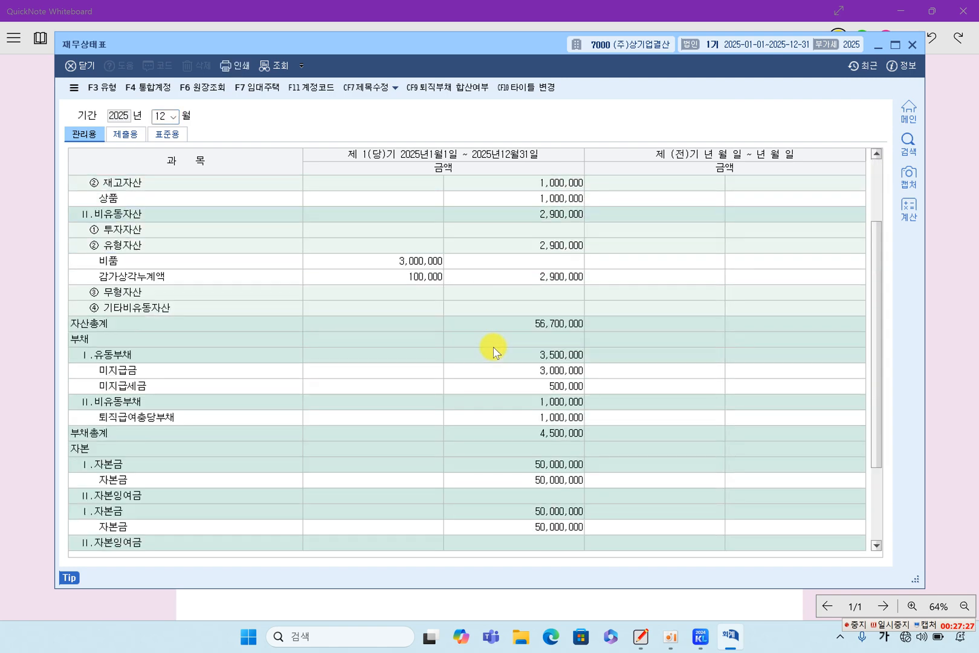
scroll(493, 352, "up", 4)
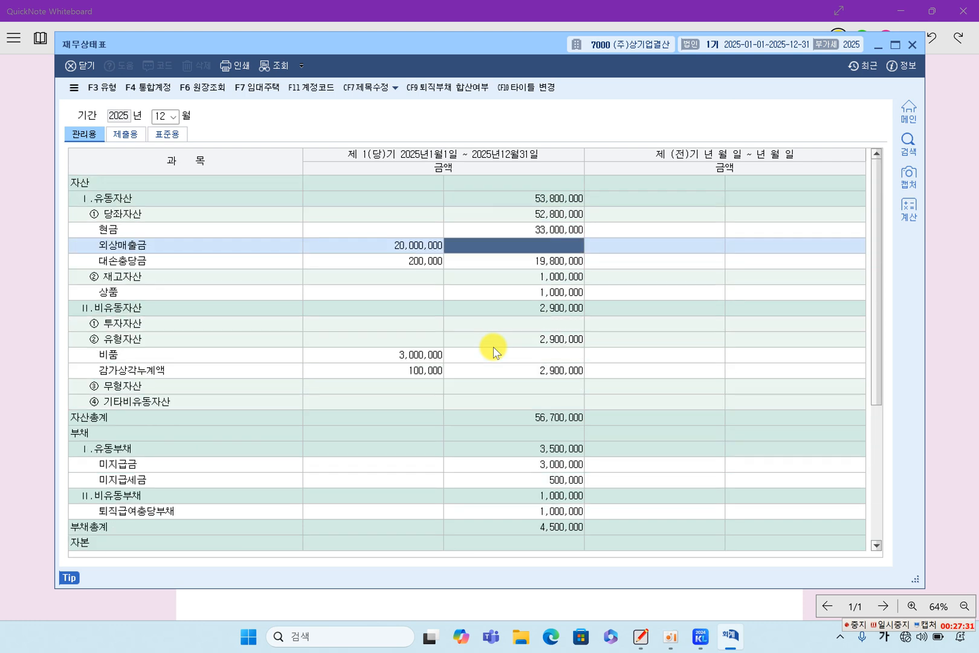
Examine the 재무상태표 asset amounts for 외상매출금, 대손충당금, 상품, 비품 and 감가상각누계액
left_click(401, 245)
left_click(421, 262)
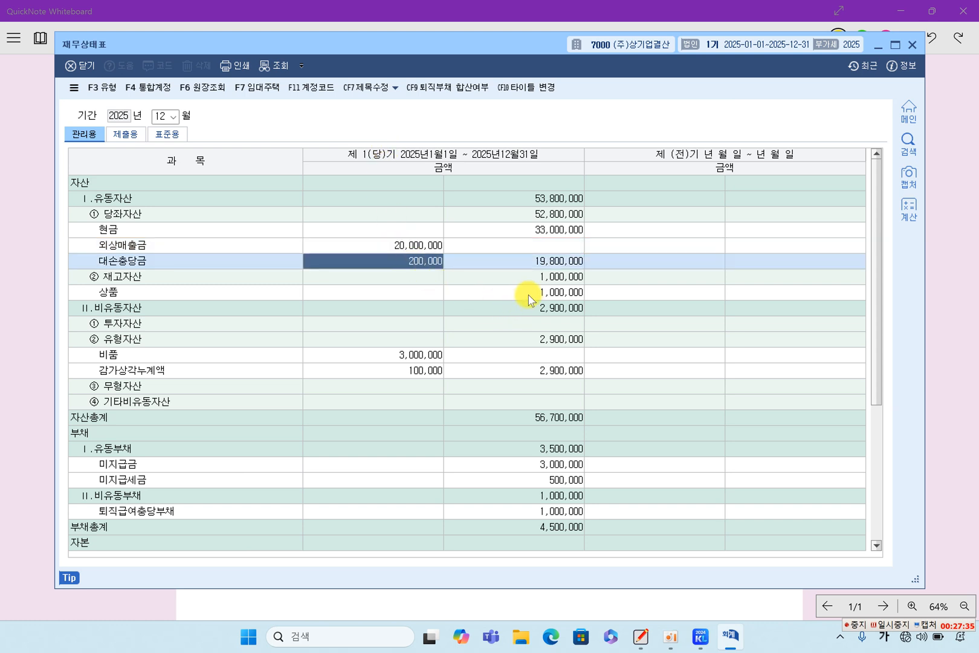
left_click(404, 251)
left_click(410, 261)
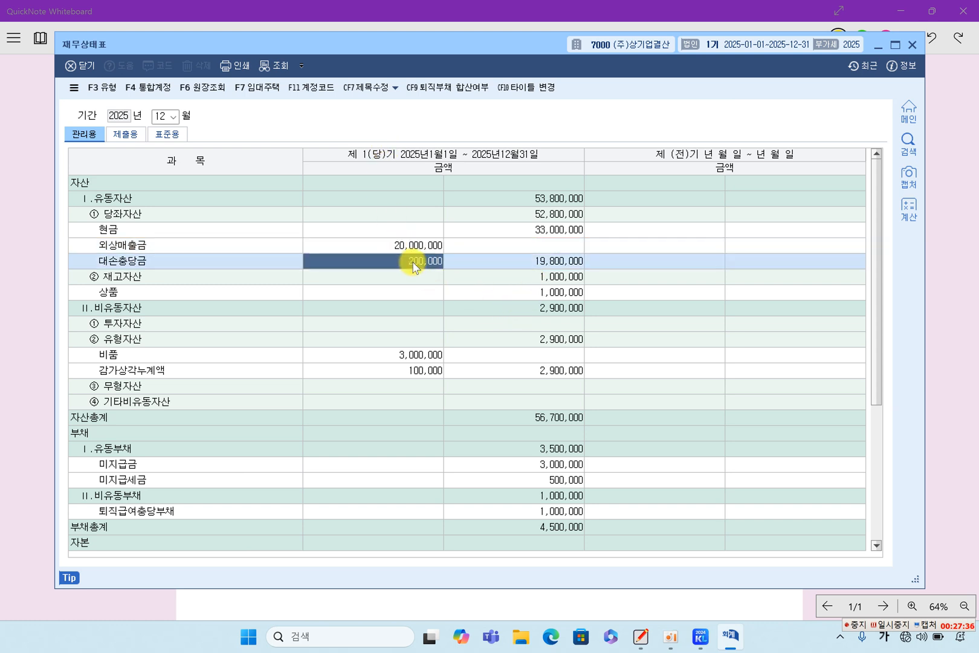
left_click(547, 264)
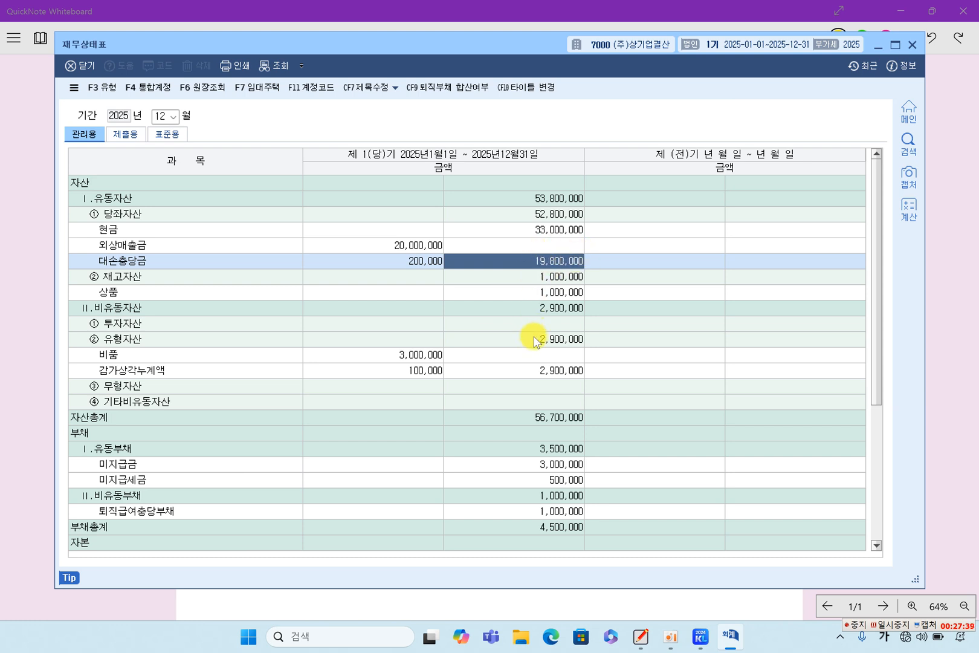
left_click(542, 292)
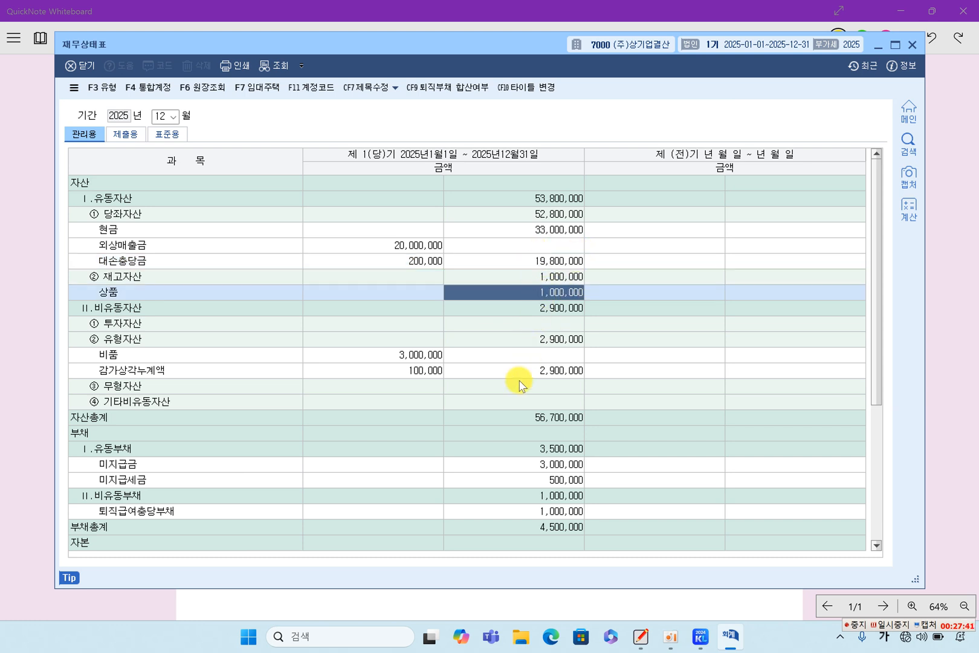
left_click(417, 357)
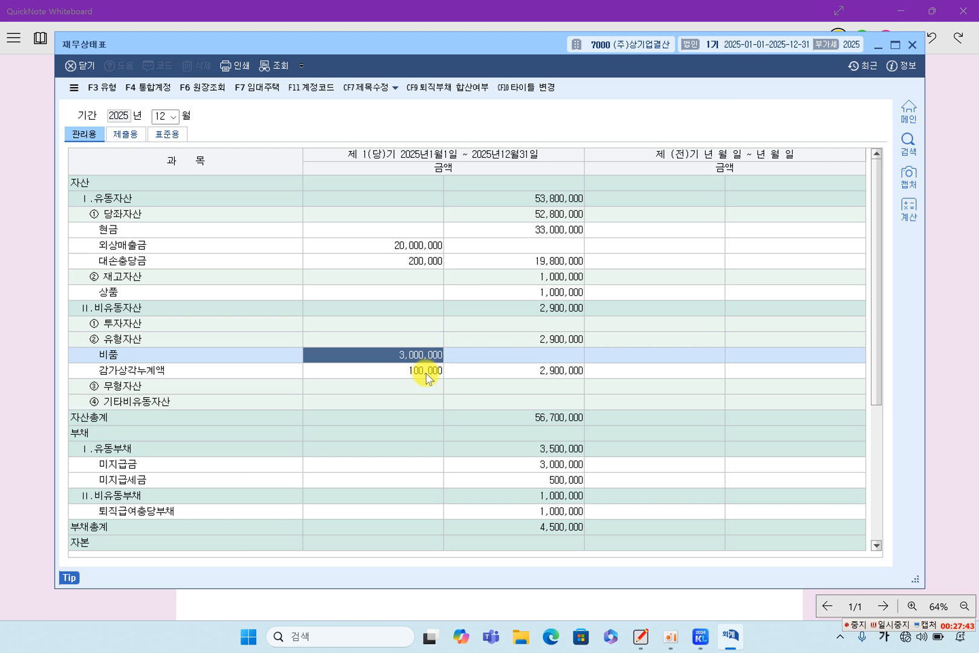
left_click(426, 375)
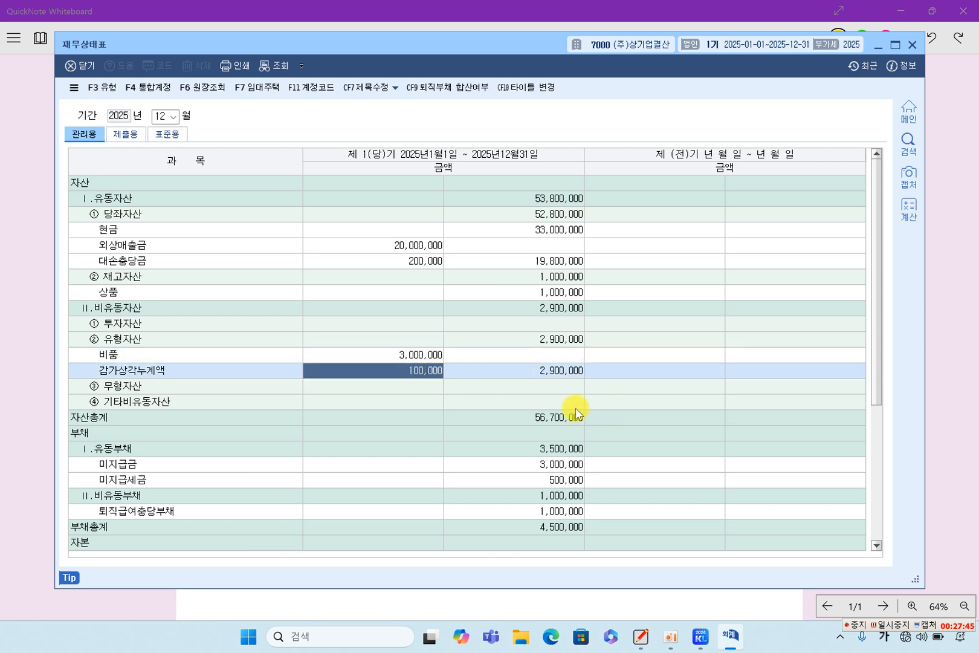
Examine the 재무상태표 liability rows for 미지급세금, 비유동부채 and 퇴직급여충당부채
scroll(568, 415, "down", 3)
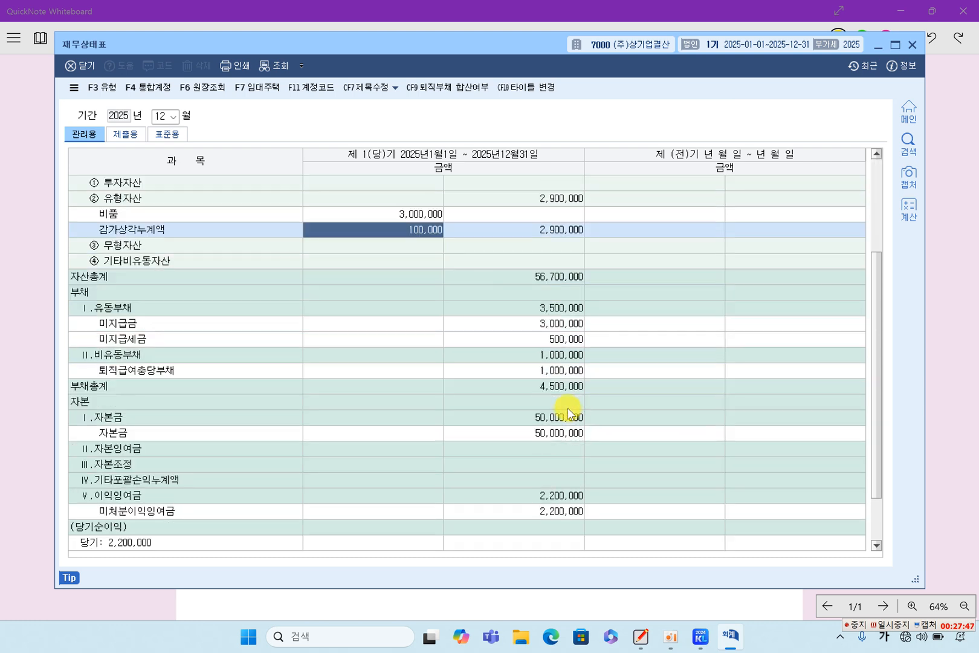
left_click(537, 339)
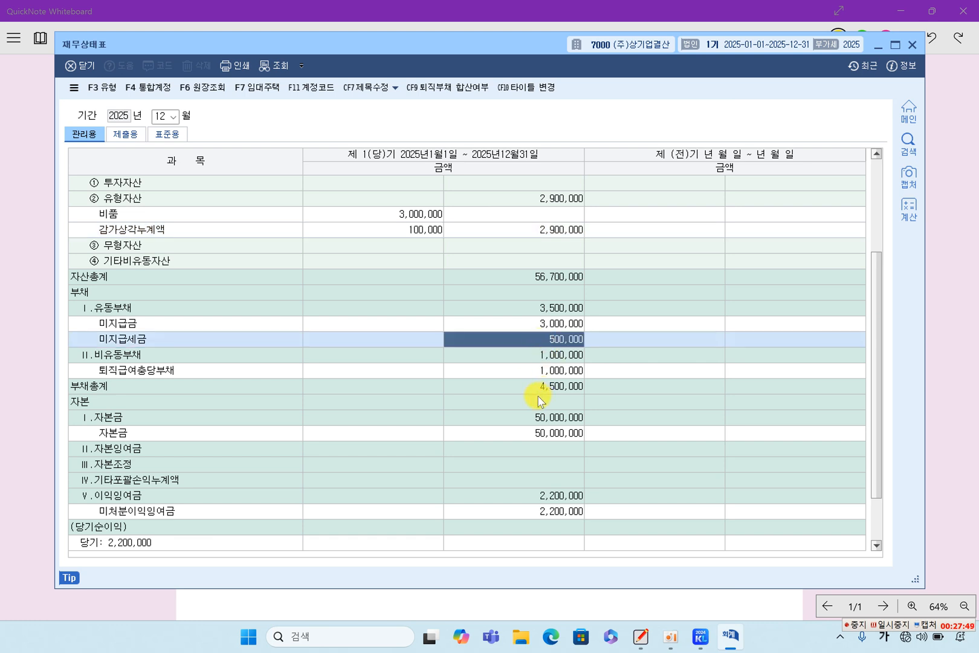
left_click(560, 371)
left_click(137, 358)
left_click(140, 373)
Examine the 재무상태표 equity rows from 자본금 through 자본잉여금, 자본조정 and 기타포괄손익누계액 to 이익잉여금 and 미처분이익잉여금
scroll(222, 394, "down", 1)
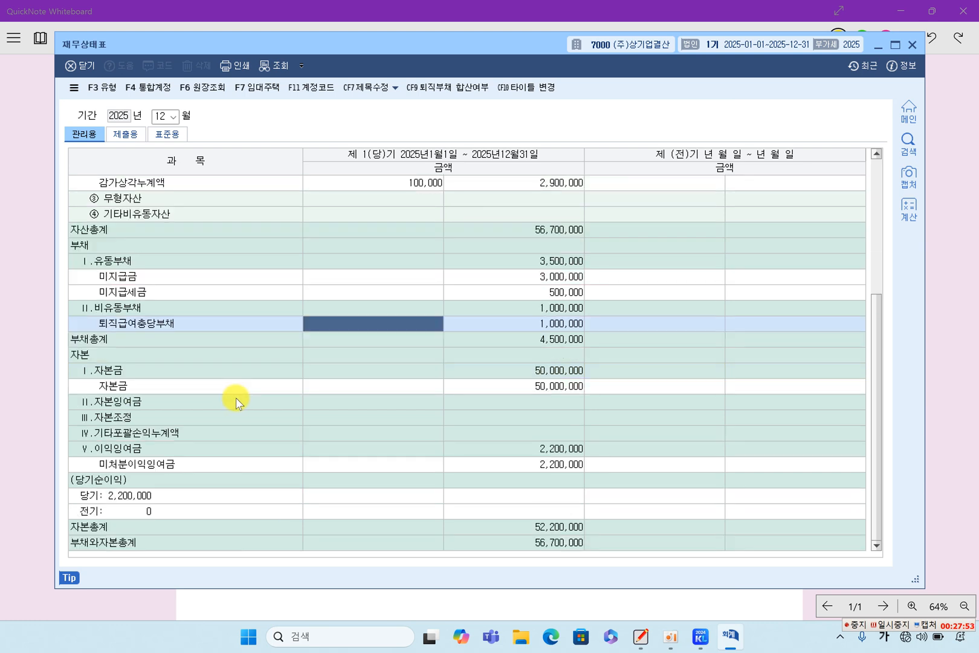
left_click(129, 375)
left_click(134, 402)
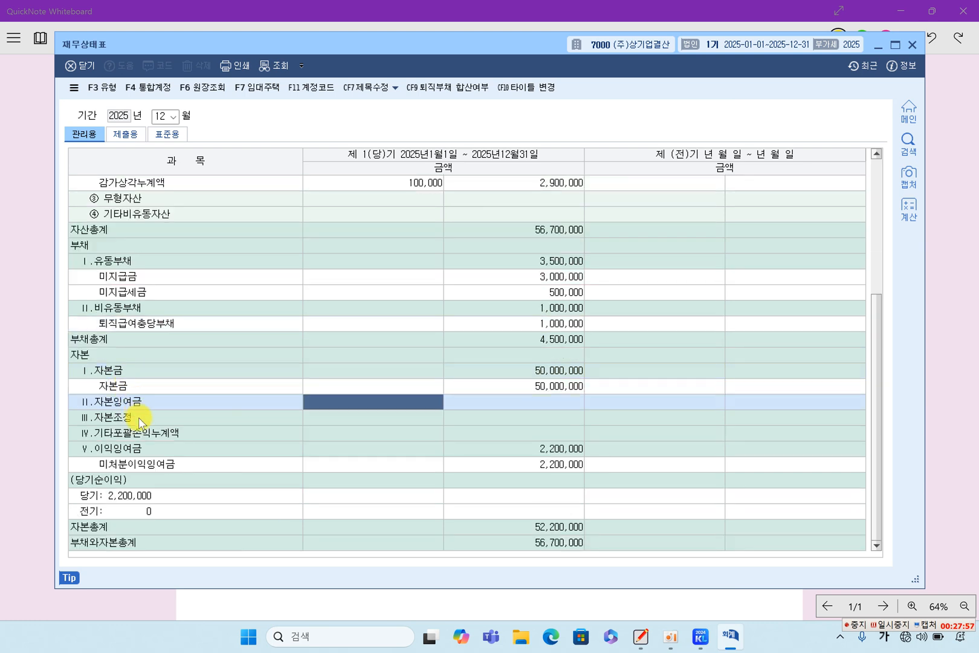
left_click(141, 419)
left_click(152, 434)
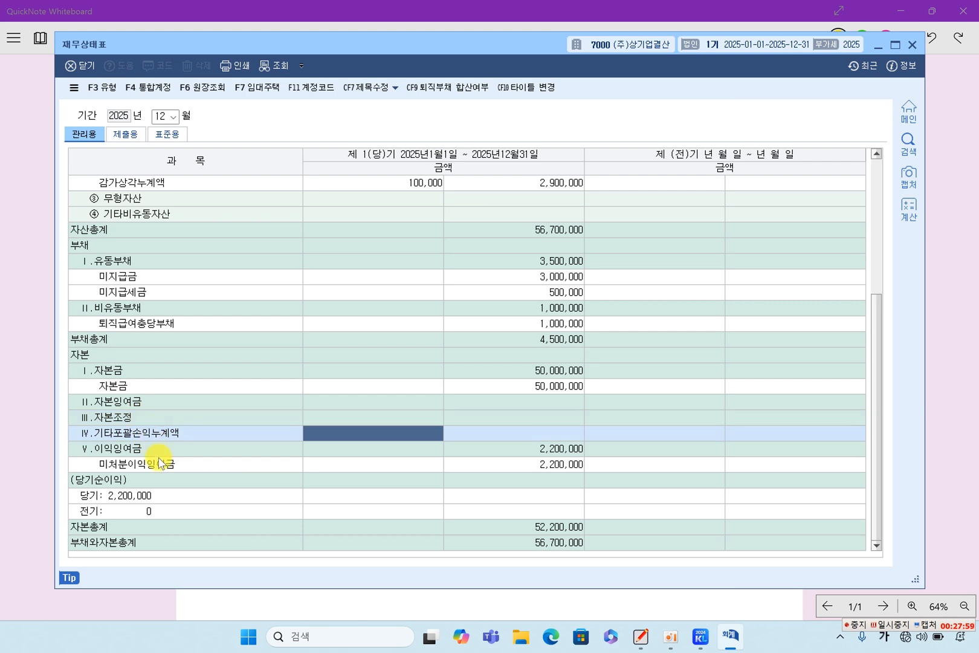
left_click(158, 453)
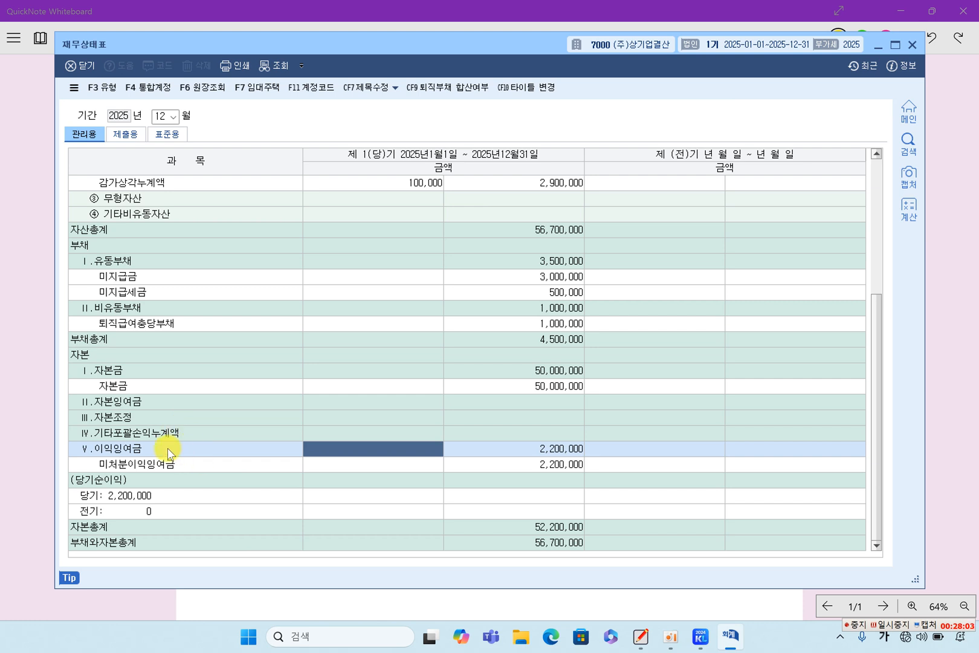
left_click(160, 465)
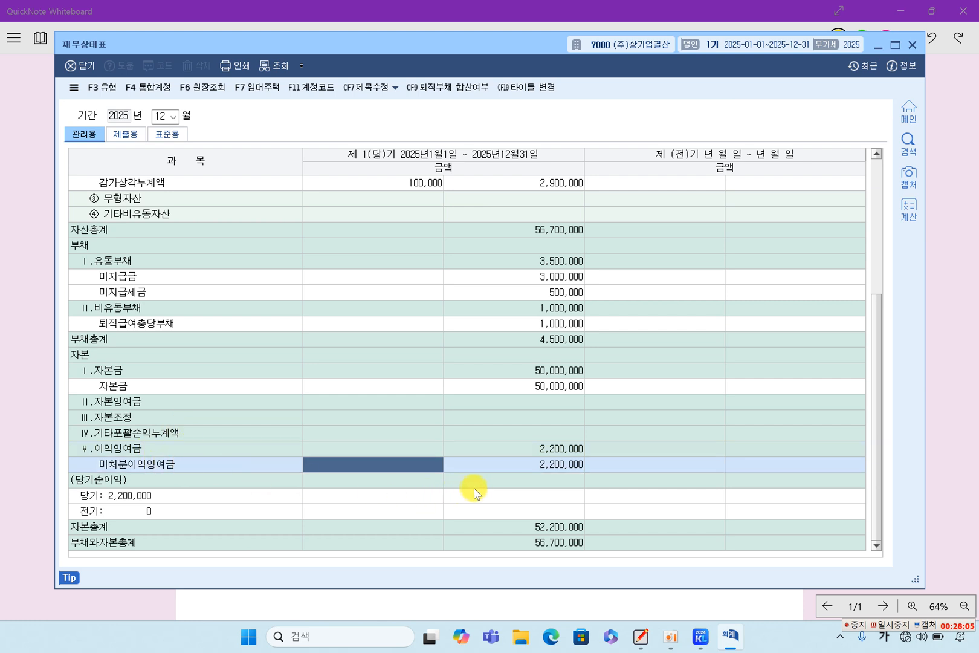
left_click(540, 465)
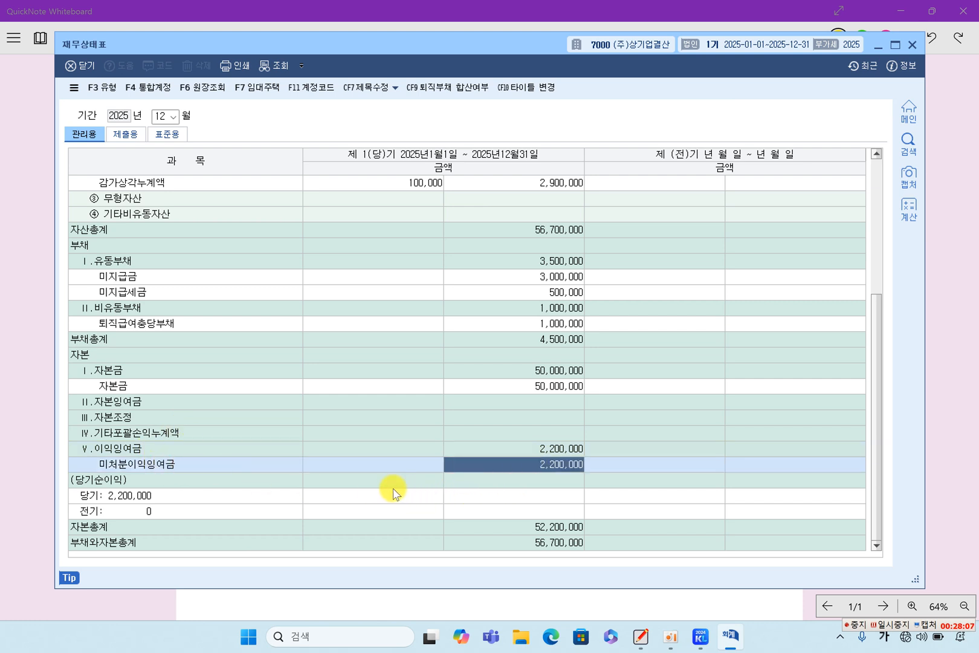
Switch to QuickNote Whiteboard and highlight in yellow the 재무상태표 period 2025년 12월 31일 and the 미처분이익잉여금 row's name and amount
left_click(938, 367)
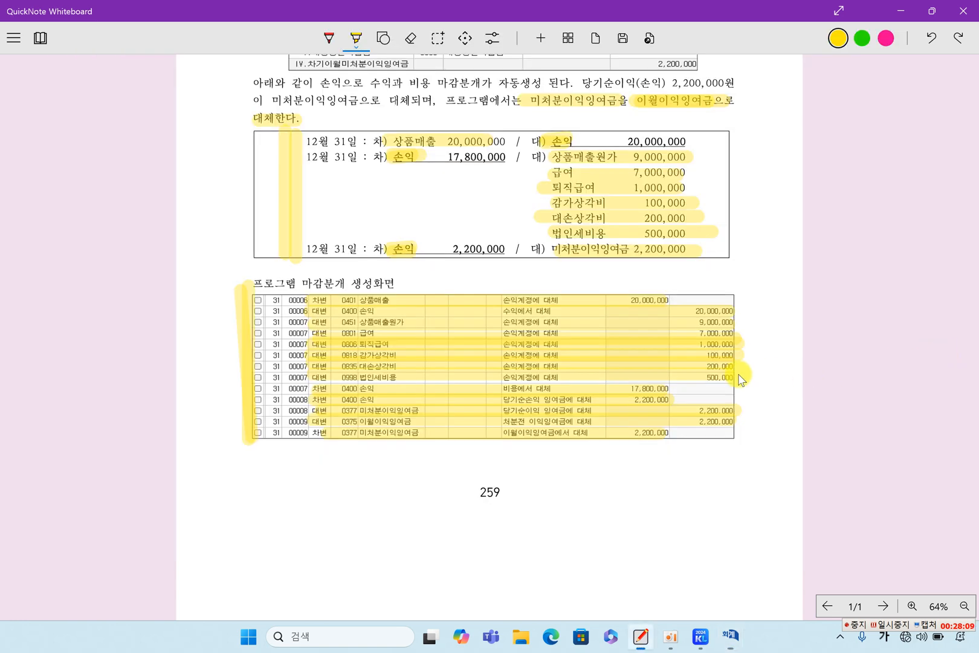
left_click(884, 637)
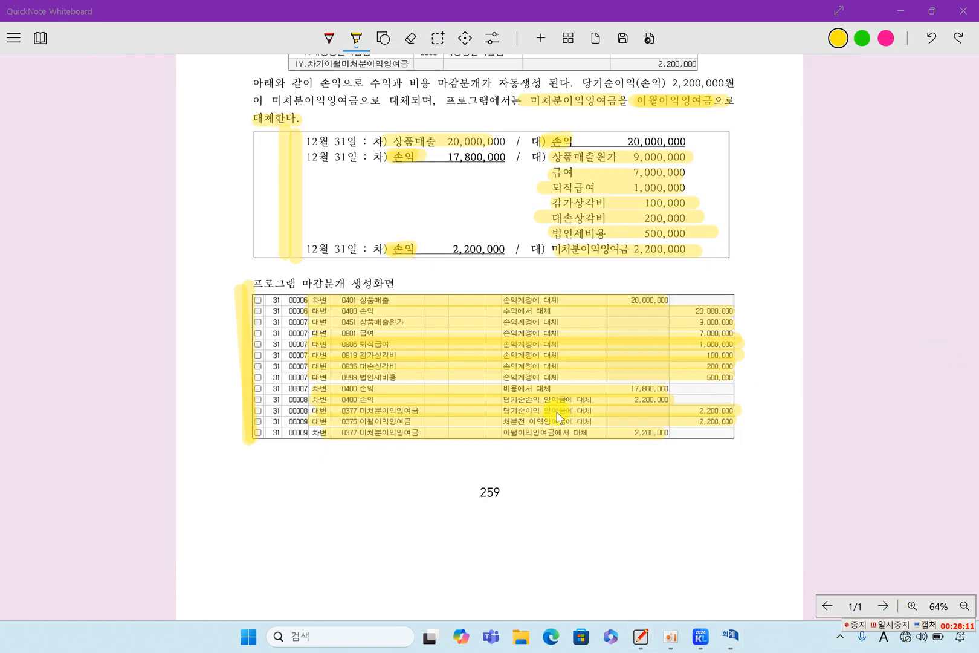
scroll(501, 403, "down", 8)
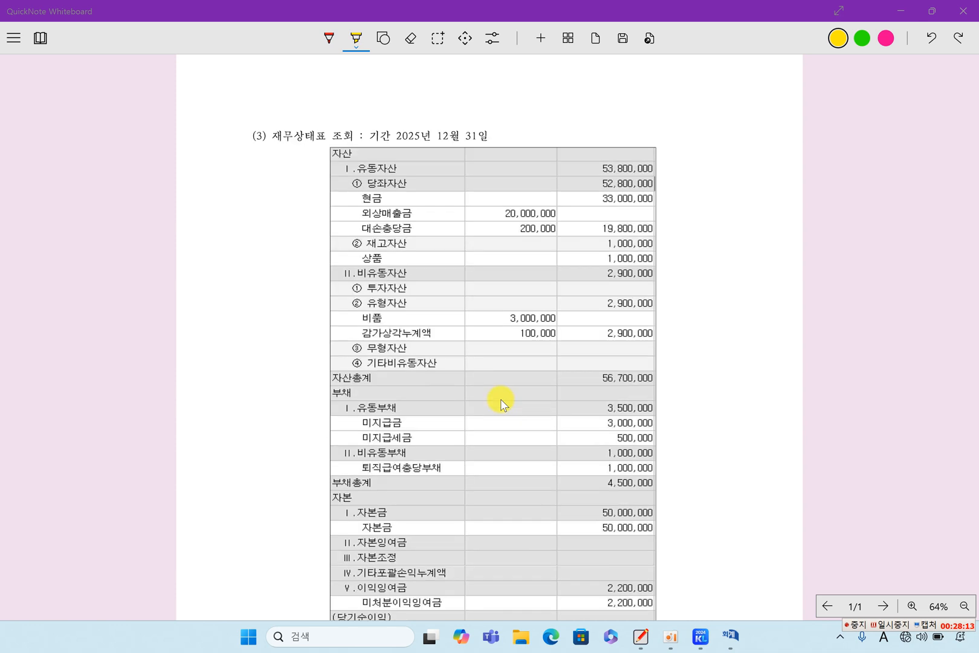
left_click_drag(379, 136, 487, 135)
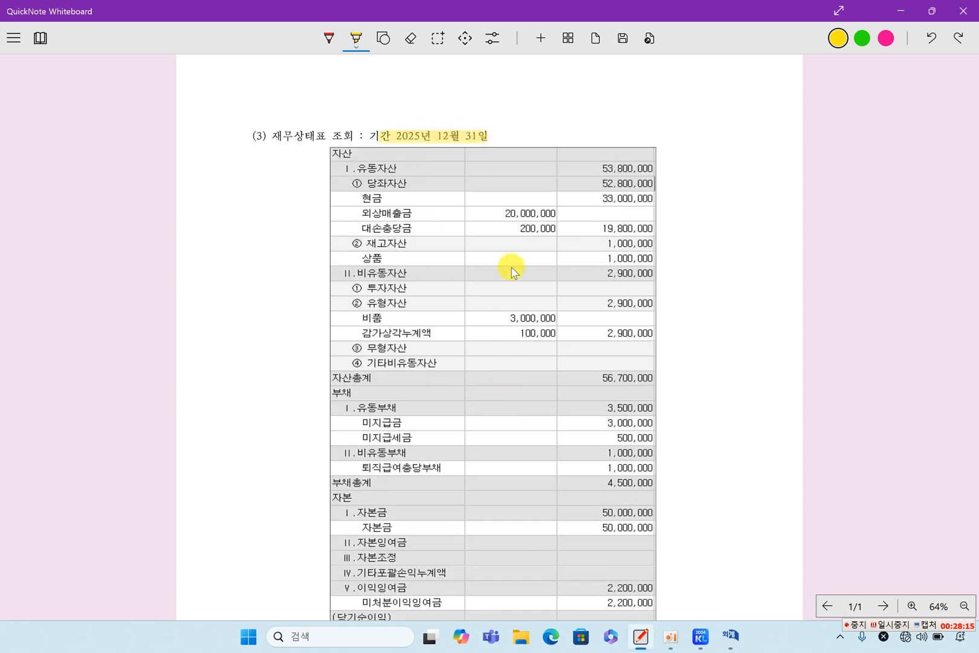
scroll(511, 269, "down", 1)
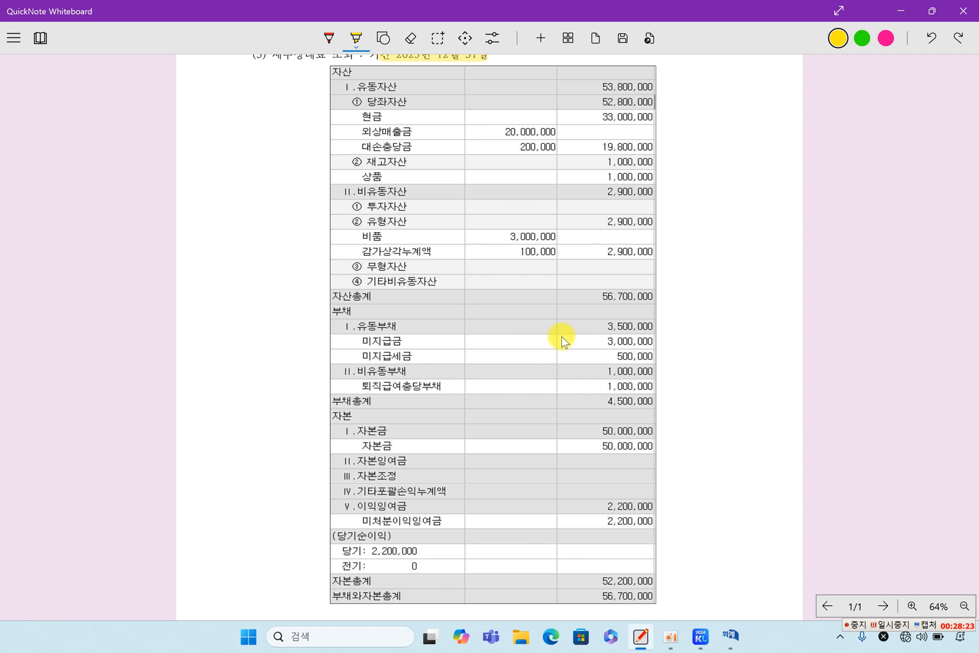
left_click_drag(361, 520, 442, 522)
left_click_drag(605, 521, 642, 526)
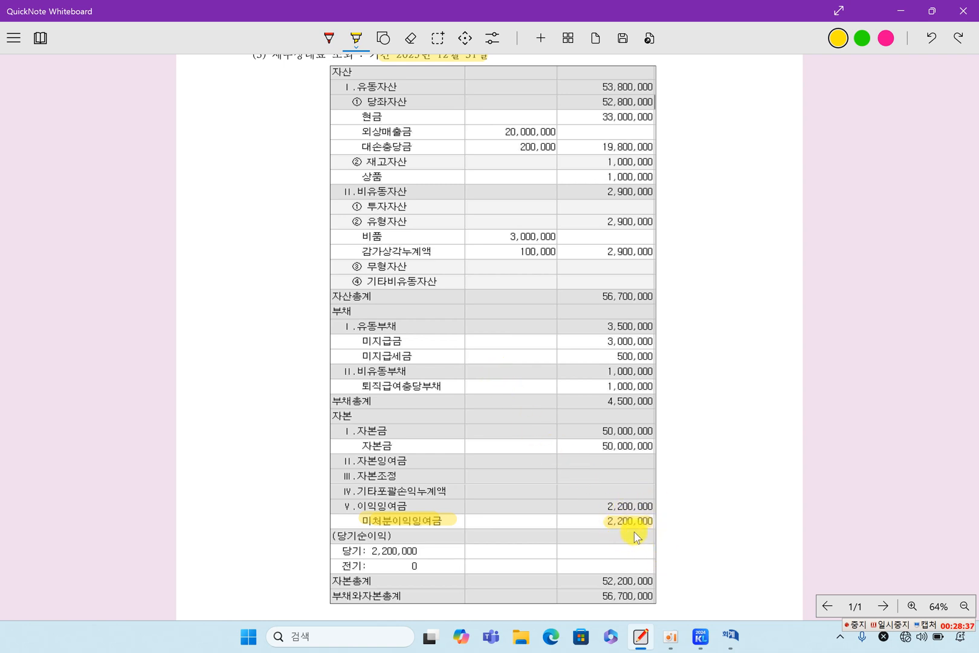
Highlight 대손충당금과 감가상각누계액, 차감적으로, 미처분이익잉여금, 2,200,000원 and 주기 in the note below the table, plus the table's 당기: 2,200,000
scroll(608, 547, "down", 5)
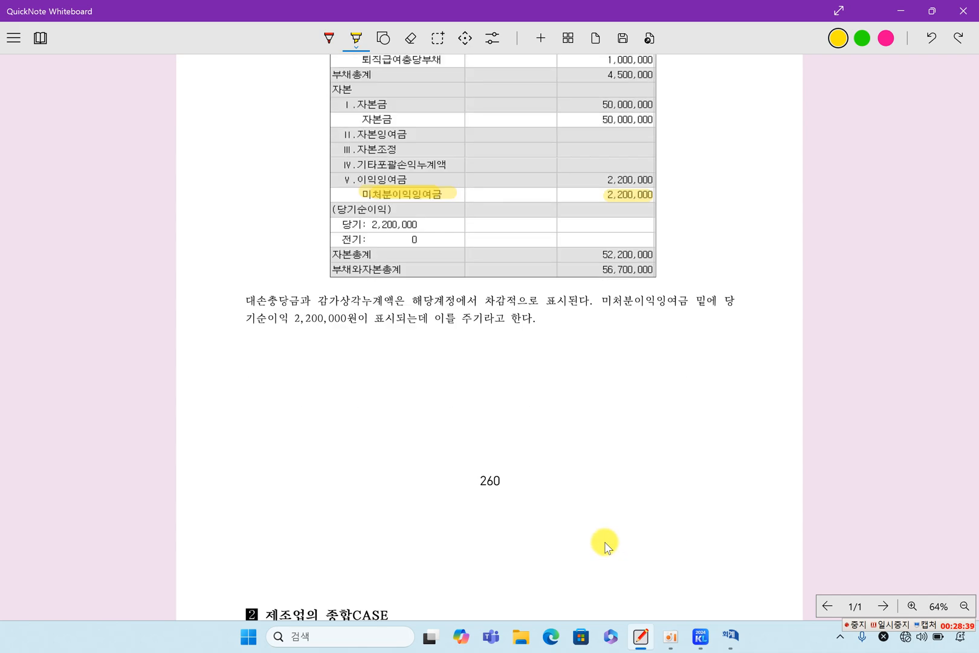
left_click_drag(248, 300, 385, 305)
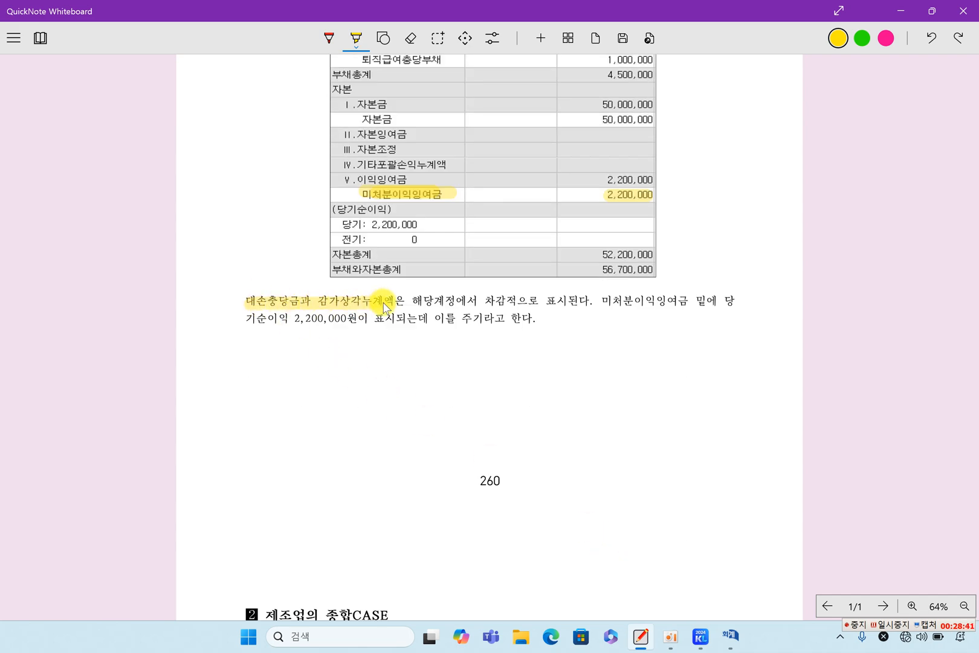
left_click_drag(486, 300, 558, 302)
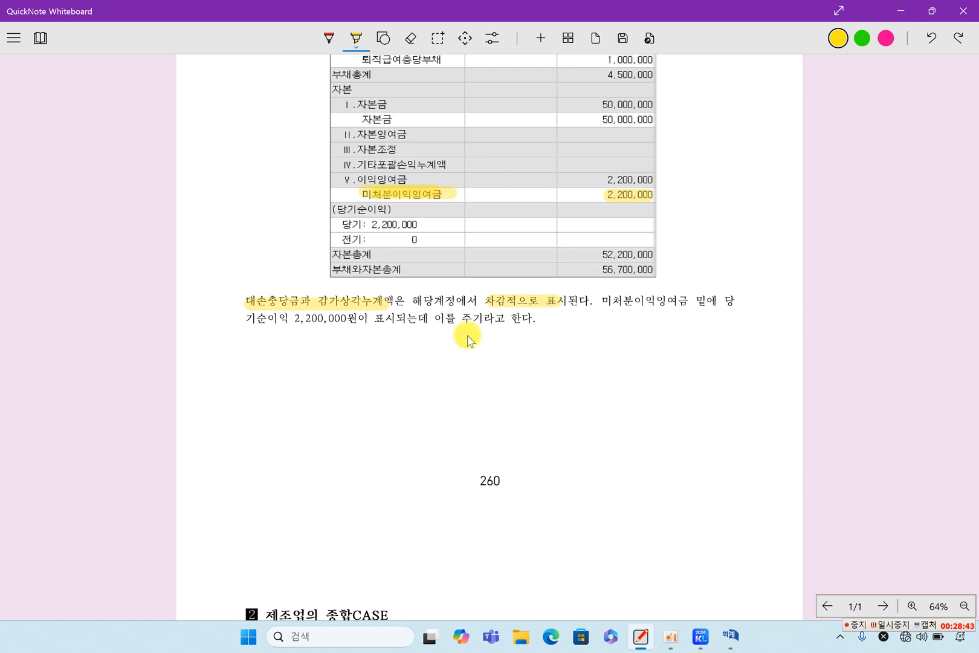
left_click_drag(604, 300, 693, 300)
left_click_drag(278, 318, 356, 319)
left_click_drag(339, 225, 421, 225)
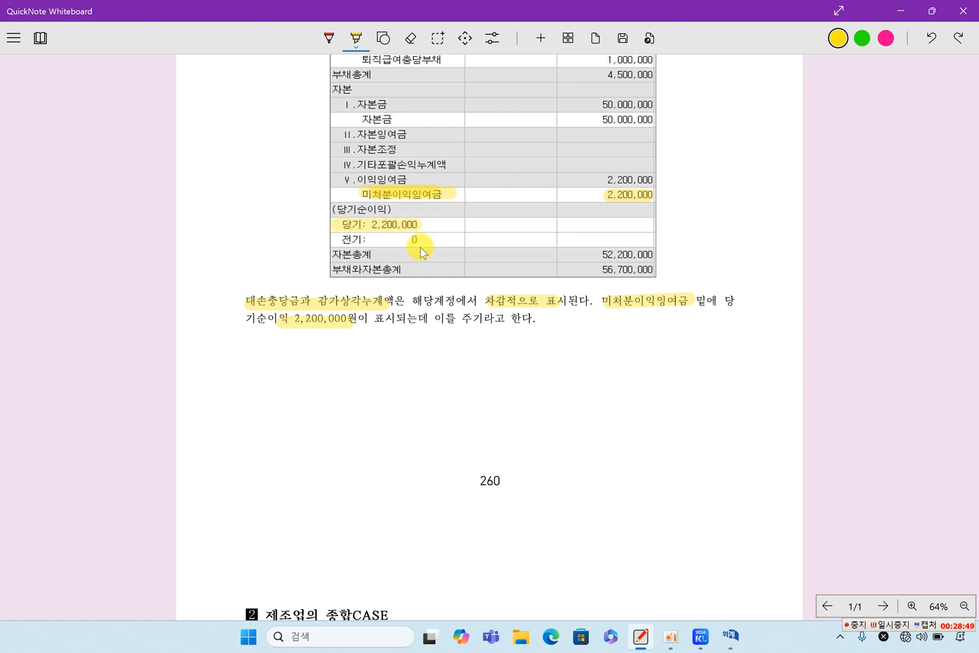
left_click_drag(473, 320, 491, 318)
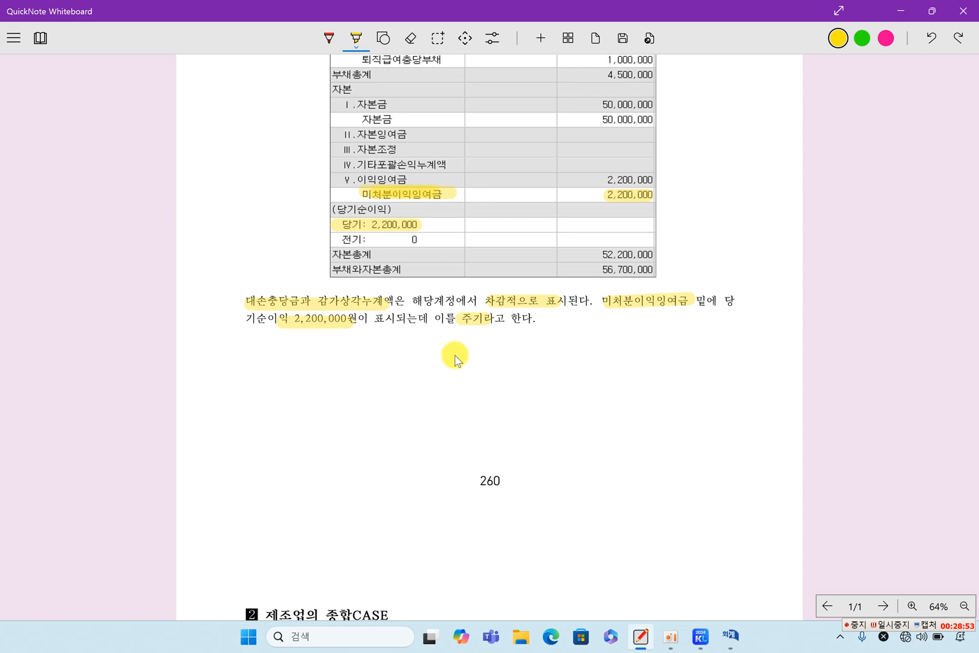
Highlight 종합CASE in the section 2 heading 제조업의 종합CASE and return to the 재무상태표 table
scroll(454, 357, "up", 4)
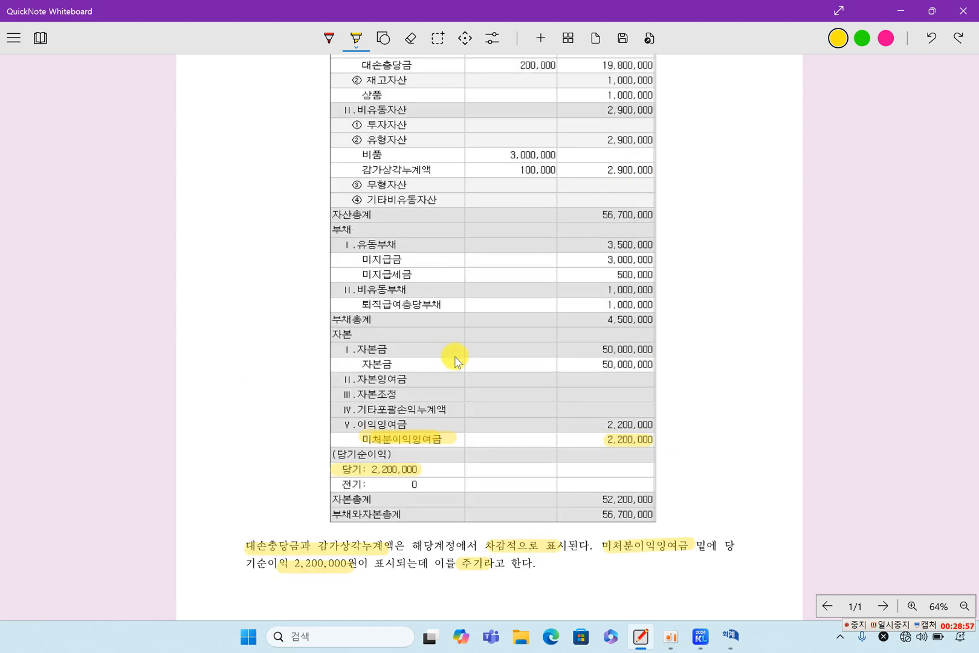
scroll(455, 357, "down", 10)
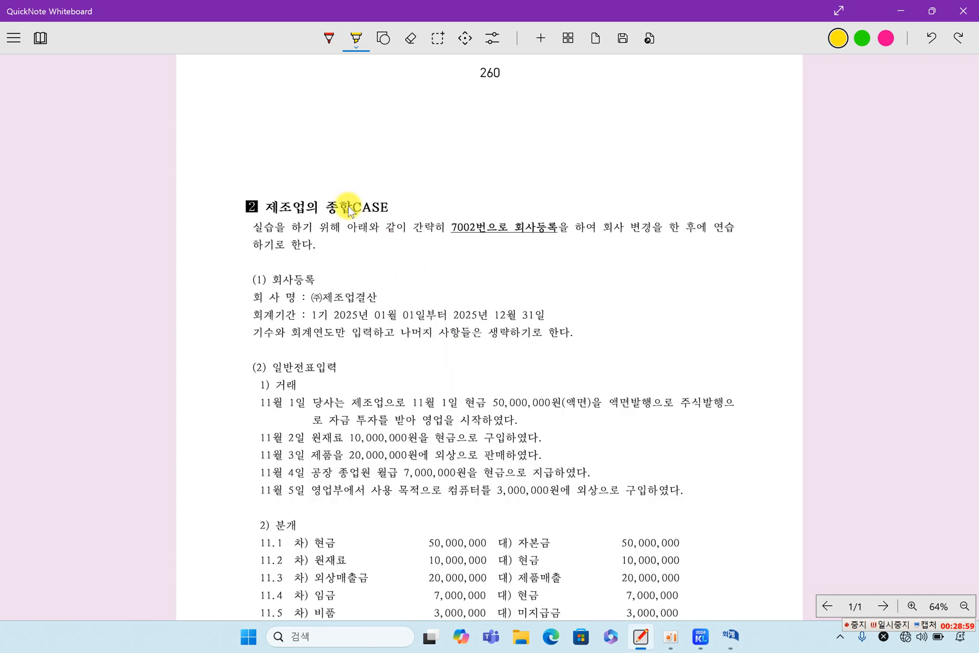
left_click_drag(326, 208, 400, 209)
scroll(448, 291, "up", 1)
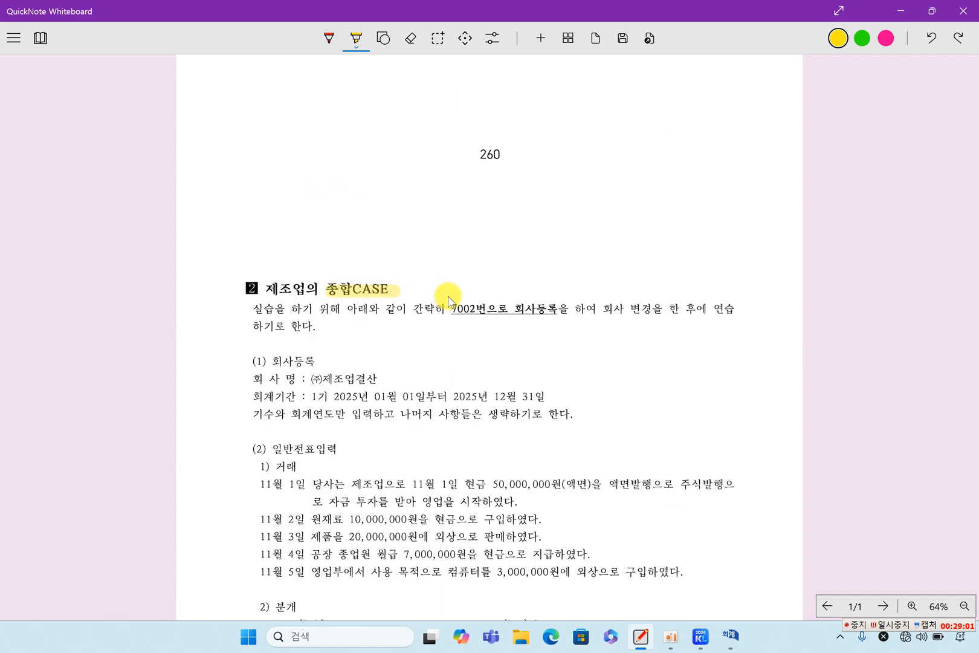
scroll(448, 298, "up", 11)
scroll(448, 297, "down", 3)
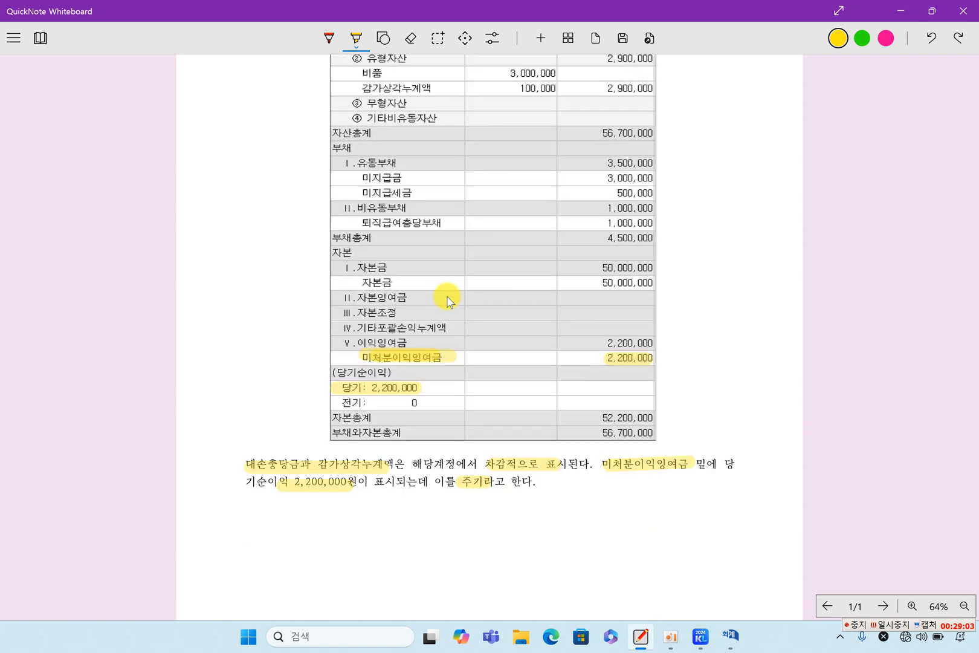